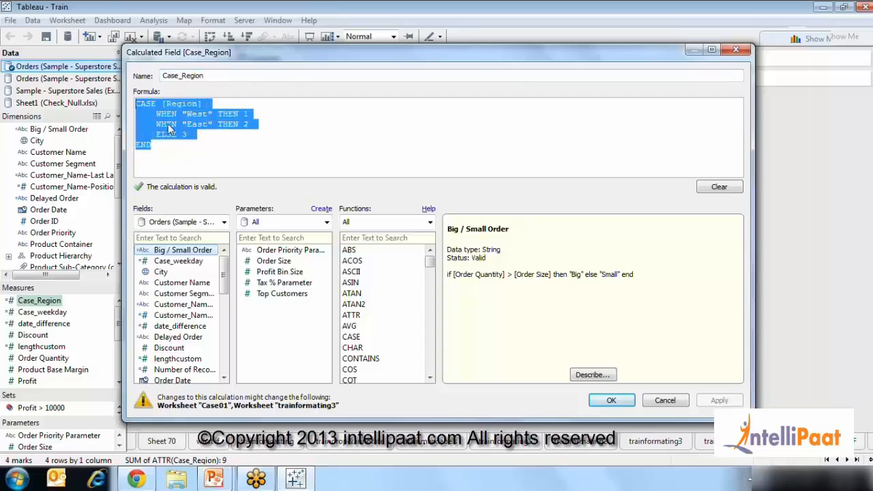
# Limit the function list to Logical functions and read the descriptions of CASE, IF, IFNULL, IIF, ISDATE, ISNULL and ZN
pyautogui.click(167, 124)
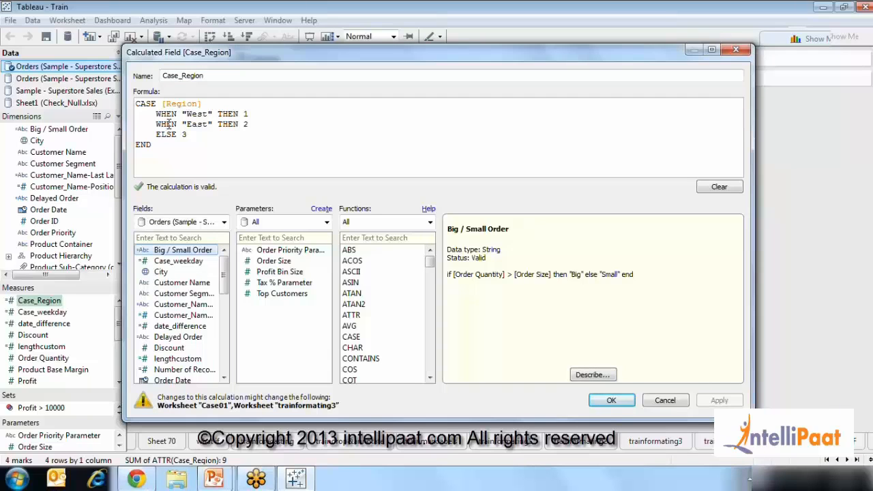
pyautogui.click(431, 223)
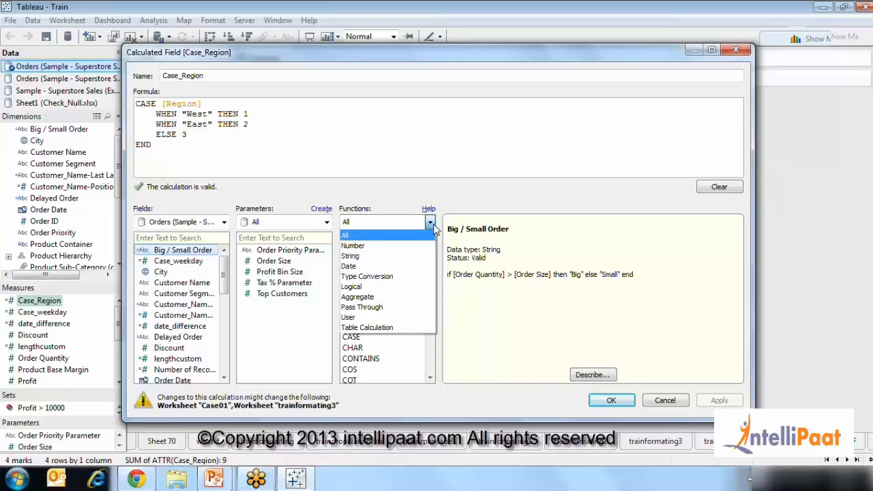
pyautogui.click(369, 286)
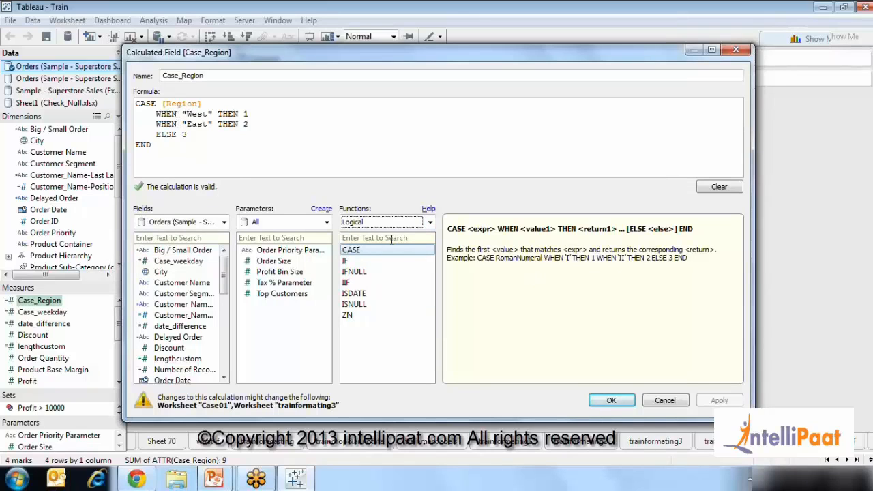
pyautogui.click(348, 262)
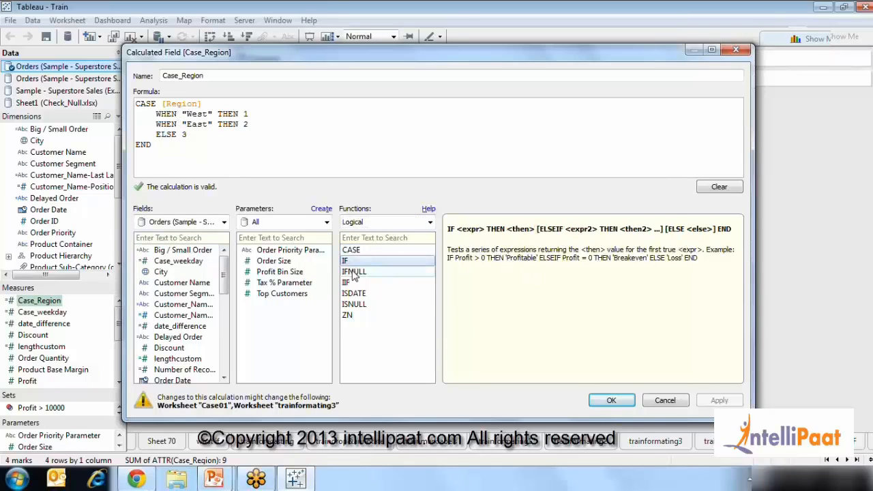
pyautogui.click(352, 272)
pyautogui.click(352, 282)
pyautogui.click(354, 293)
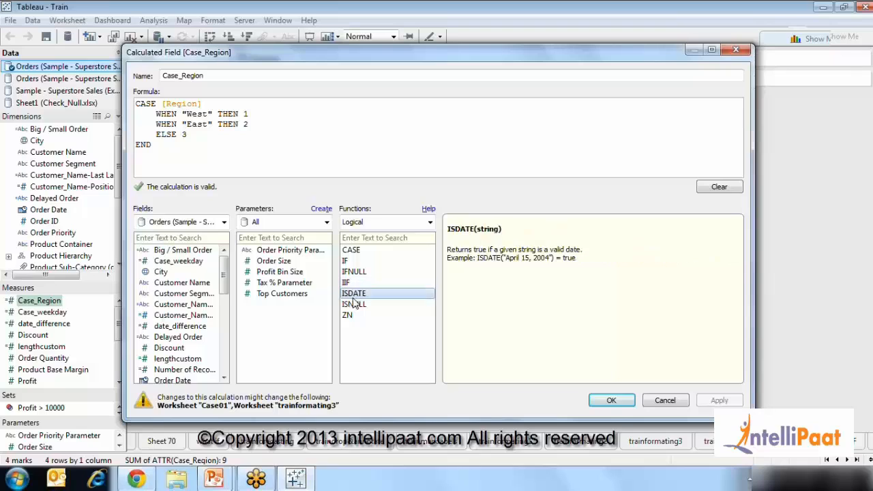
pyautogui.click(354, 304)
pyautogui.click(349, 316)
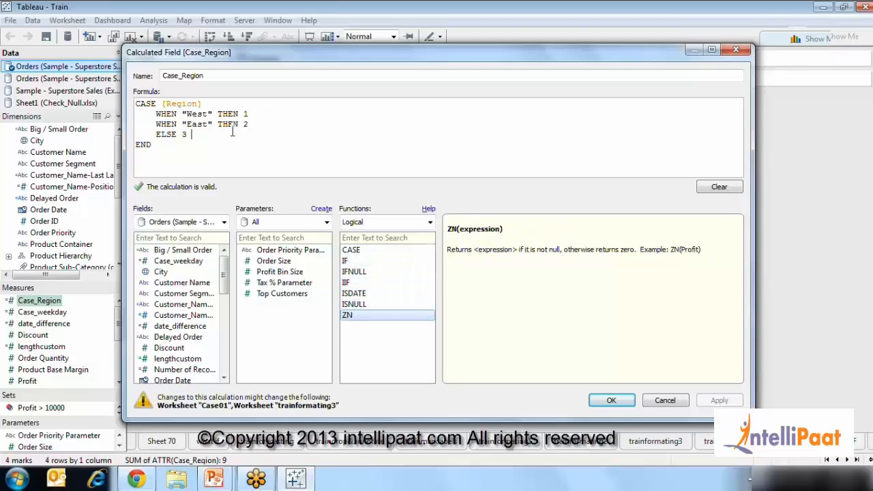
# Examine the Case_Region field's name and its CASE formula on Region, then close the calculation without changes
pyautogui.moveTo(197, 141); pyautogui.dragTo(136, 103)
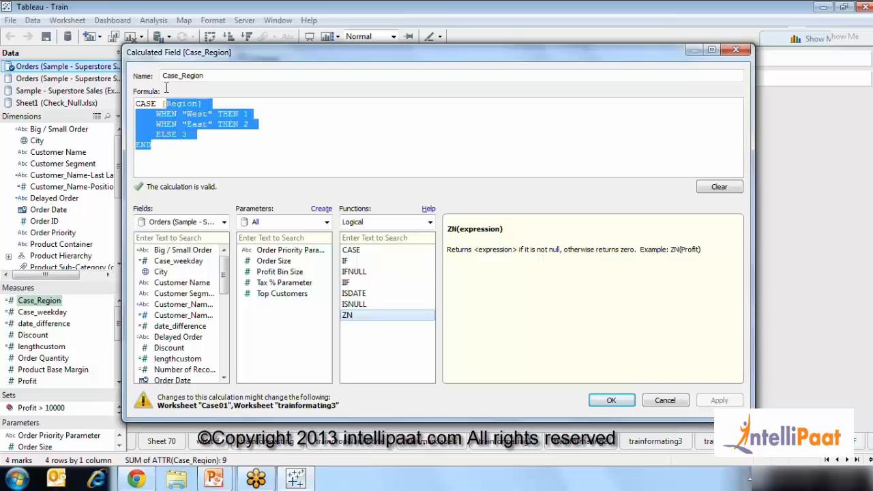
pyautogui.click(202, 103)
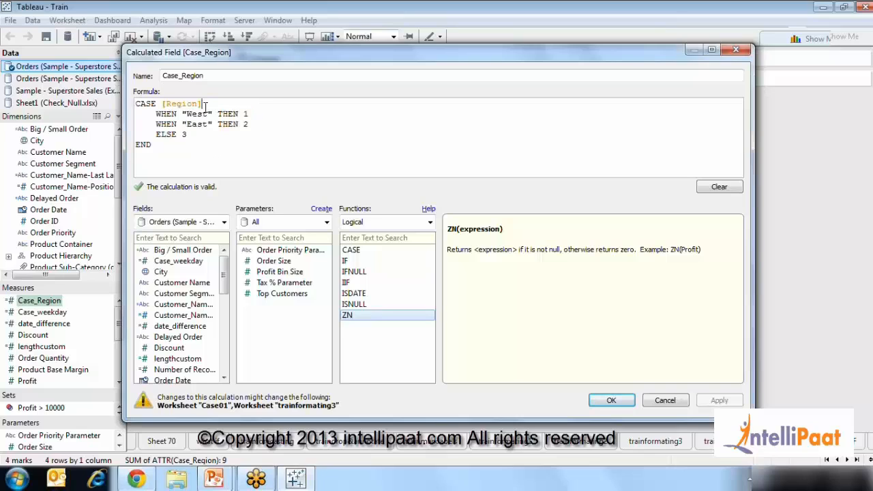
pyautogui.doubleClick(188, 103)
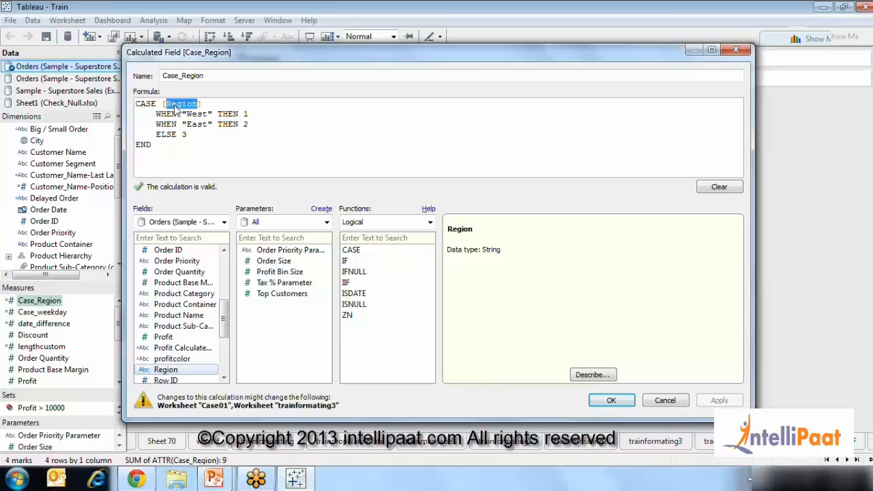
pyautogui.click(205, 105)
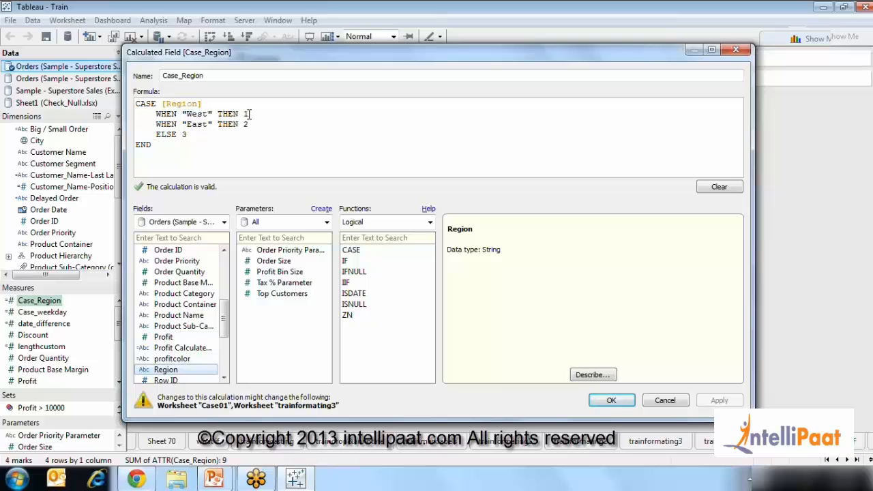
pyautogui.moveTo(216, 76); pyautogui.dragTo(139, 81)
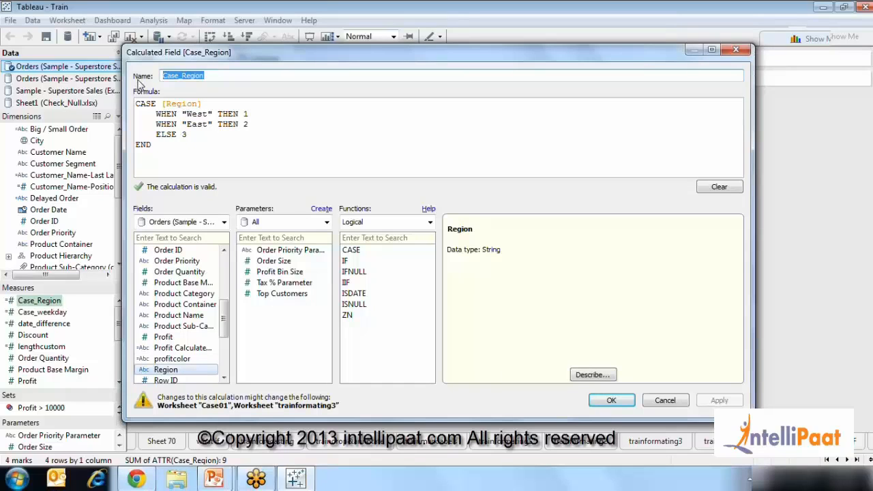
pyautogui.moveTo(213, 76); pyautogui.dragTo(166, 77)
pyautogui.click(208, 106)
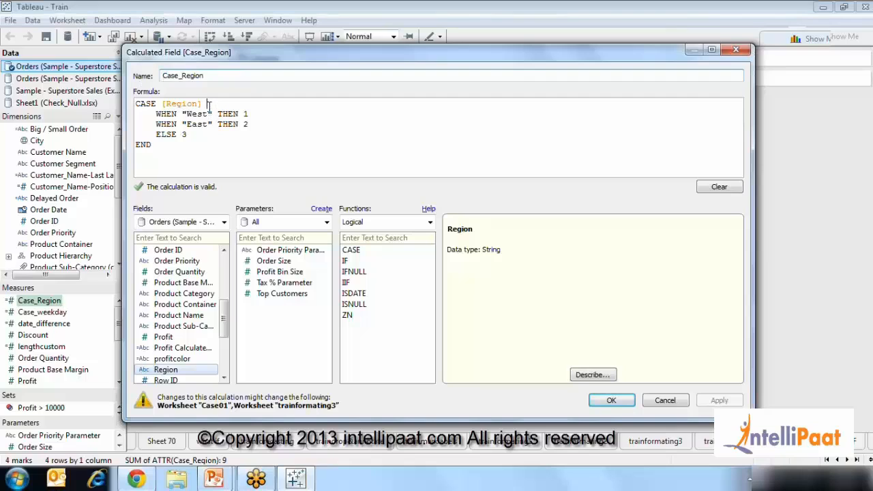
pyautogui.click(252, 115)
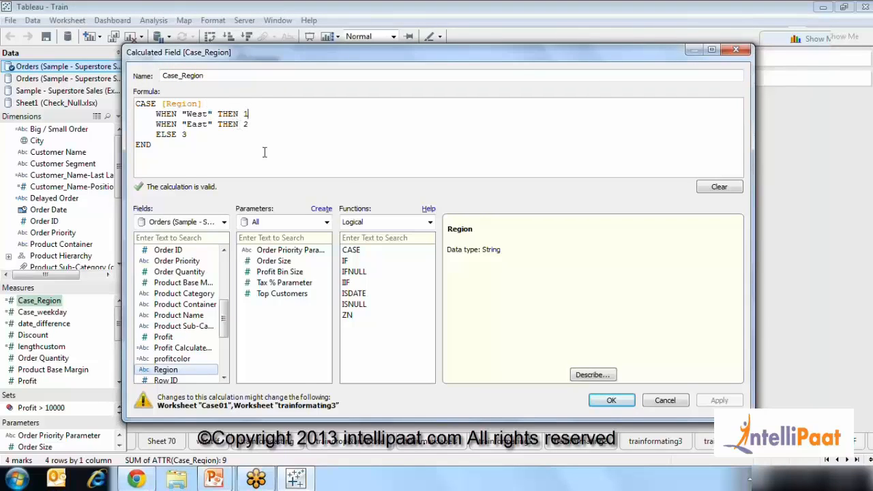
pyautogui.click(662, 401)
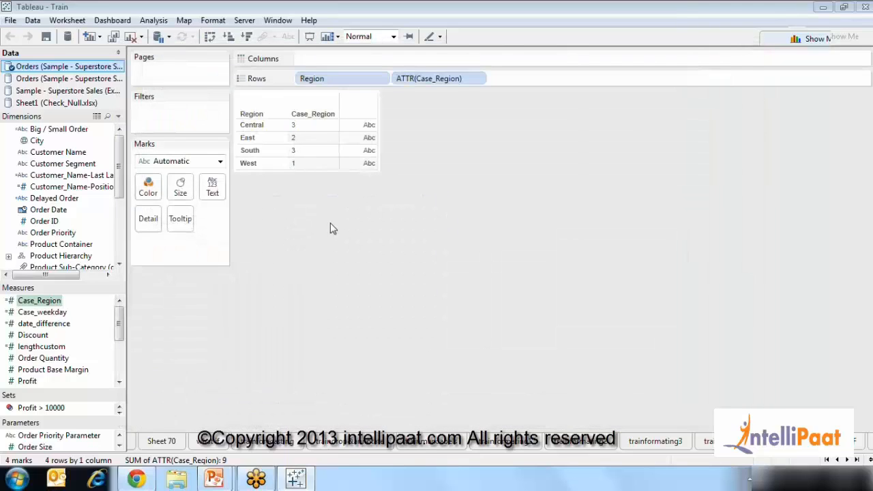
# Compare the Case_Region results for West and East in the table with the field's CASE formula, leaving the formula unchanged
pyautogui.click(311, 167)
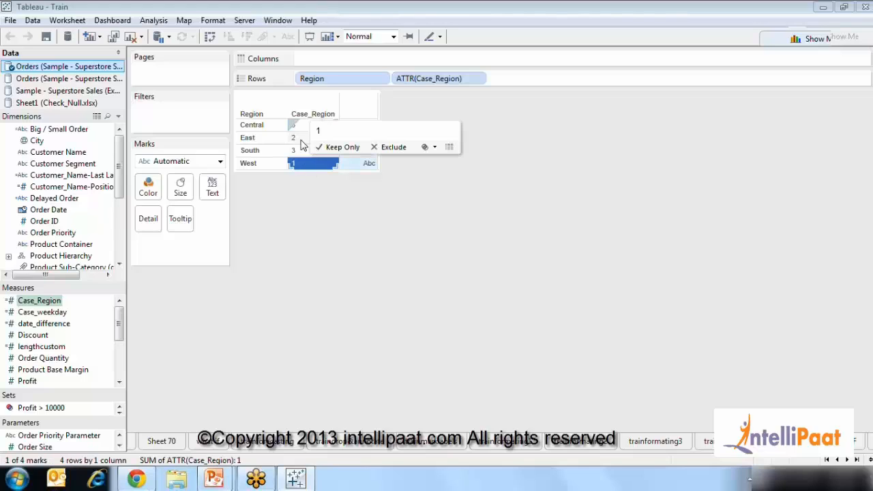
pyautogui.click(297, 138)
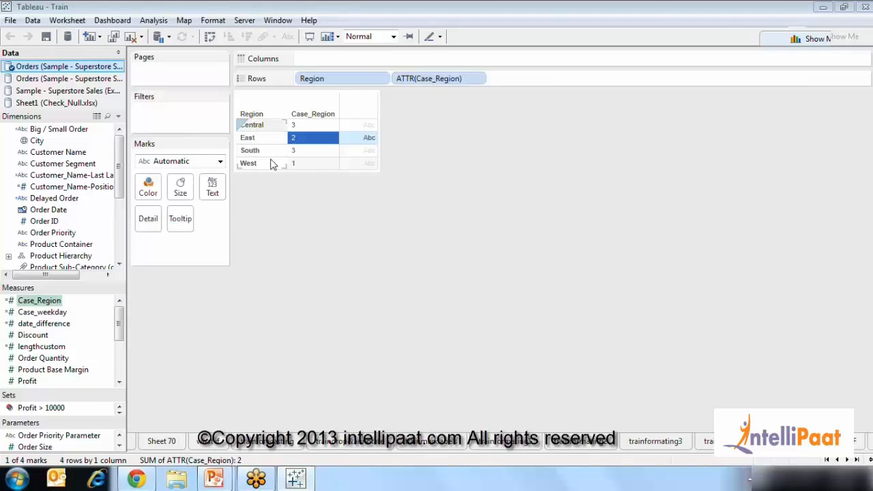
pyautogui.rightClick(61, 294)
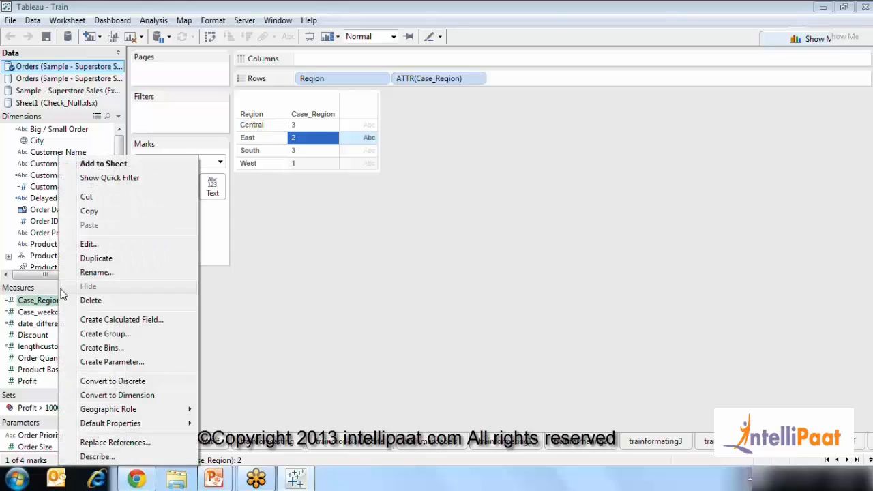
pyautogui.click(80, 247)
pyautogui.click(227, 137)
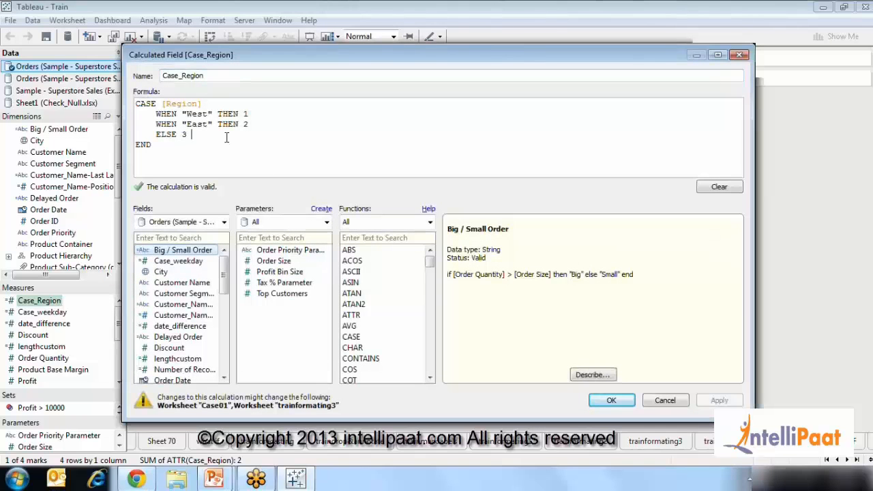
pyautogui.click(665, 400)
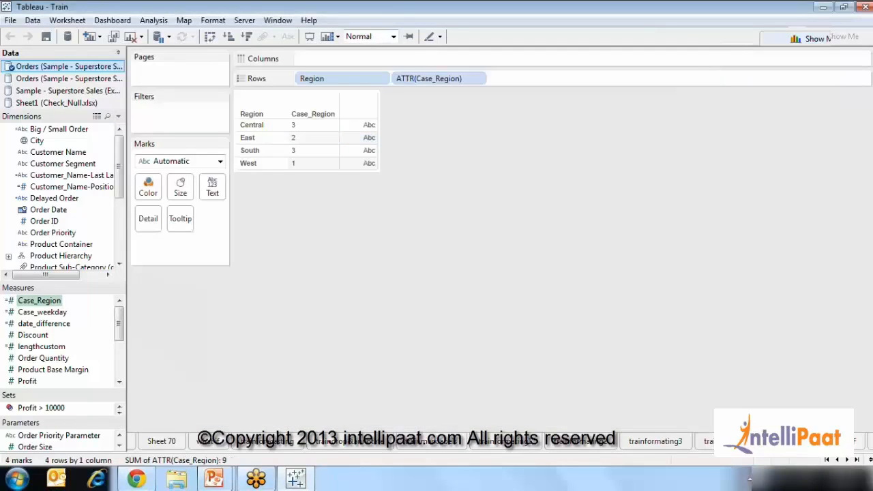
# Switch to the IIF worksheet and open the Delayed Order calculated field for editing, keeping the top of the order table uncovered
pyautogui.click(855, 440)
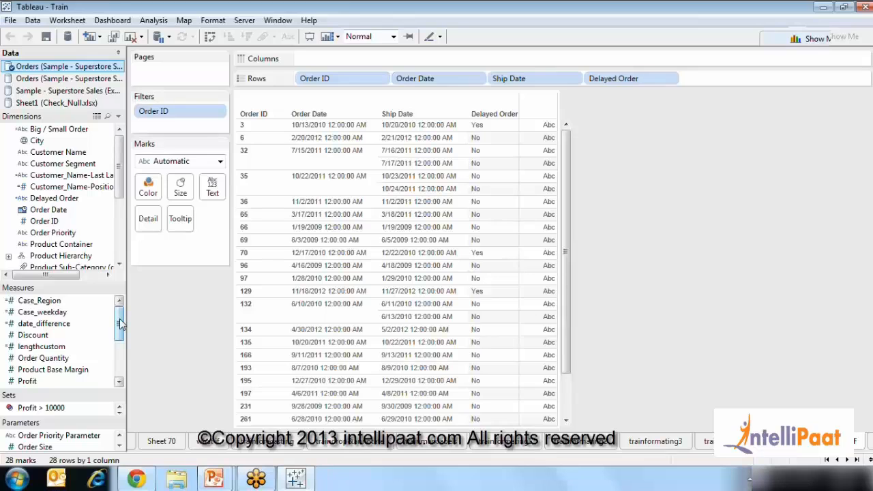
pyautogui.click(59, 198)
pyautogui.rightClick(59, 198)
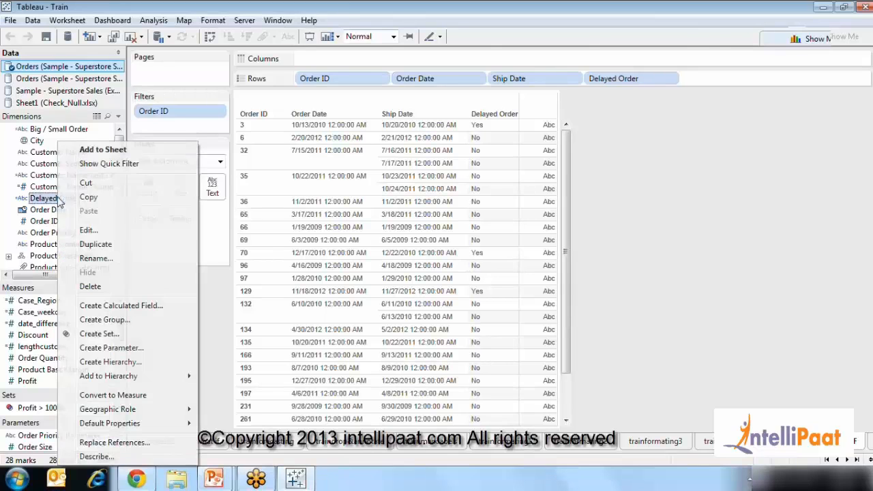
pyautogui.click(107, 234)
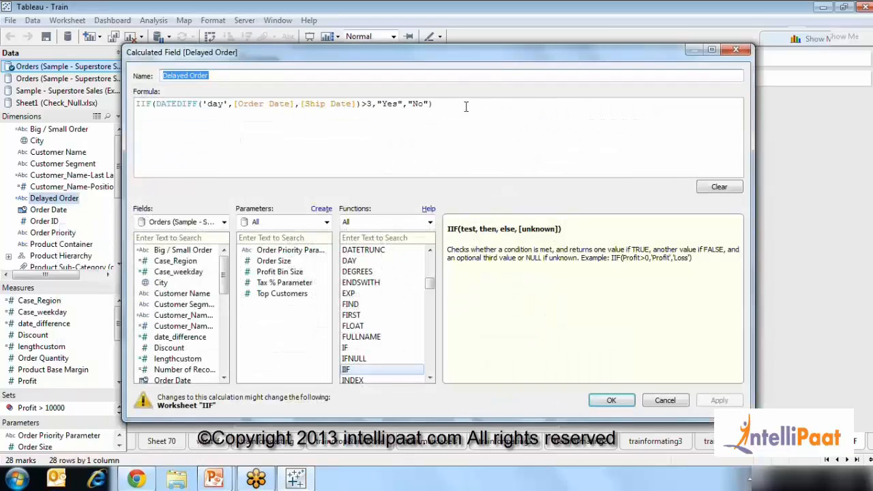
pyautogui.moveTo(498, 59); pyautogui.dragTo(494, 196)
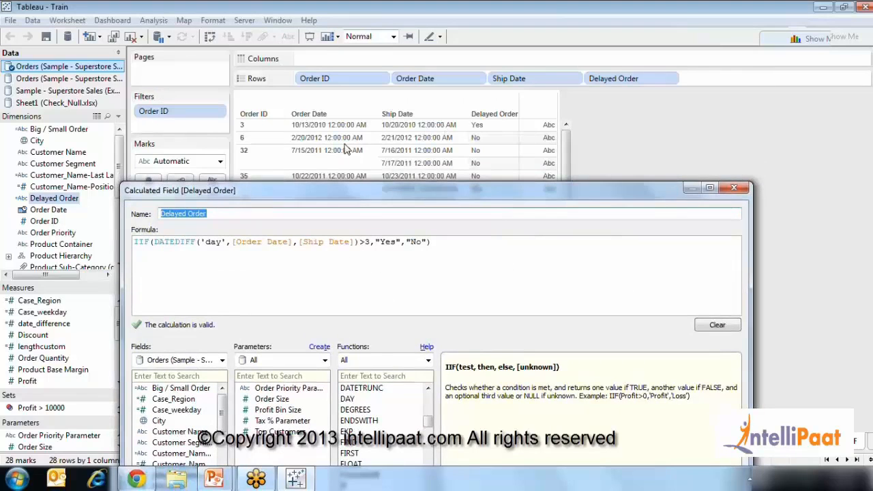
# Examine the Delayed Order formula's DATEDIFF test, its threshold of 3, the "Yes" and "No" results and the IIF function
pyautogui.click(362, 251)
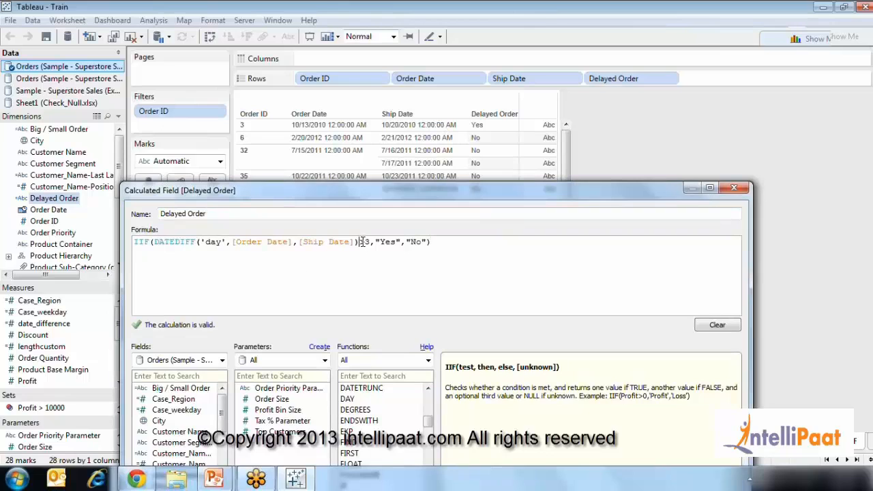
pyautogui.moveTo(362, 242); pyautogui.dragTo(154, 241)
pyautogui.click(361, 243)
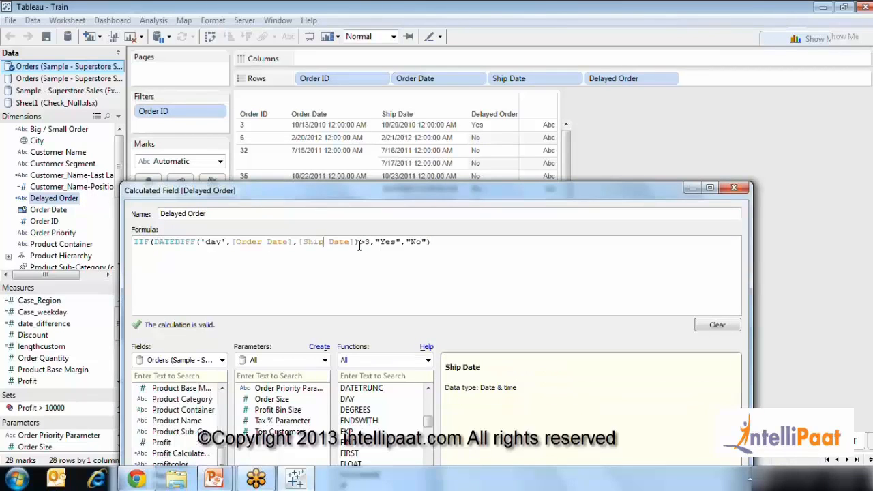
pyautogui.click(371, 242)
pyautogui.moveTo(401, 242); pyautogui.dragTo(376, 242)
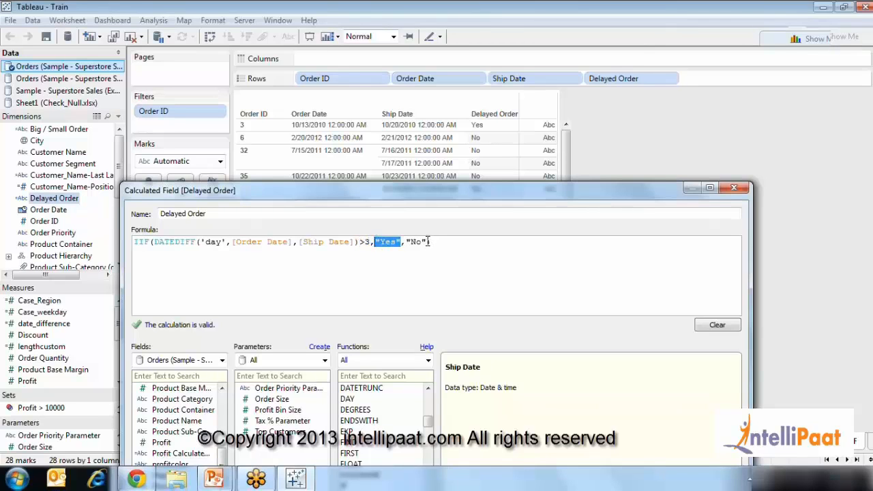
pyautogui.click(429, 242)
pyautogui.write(')')
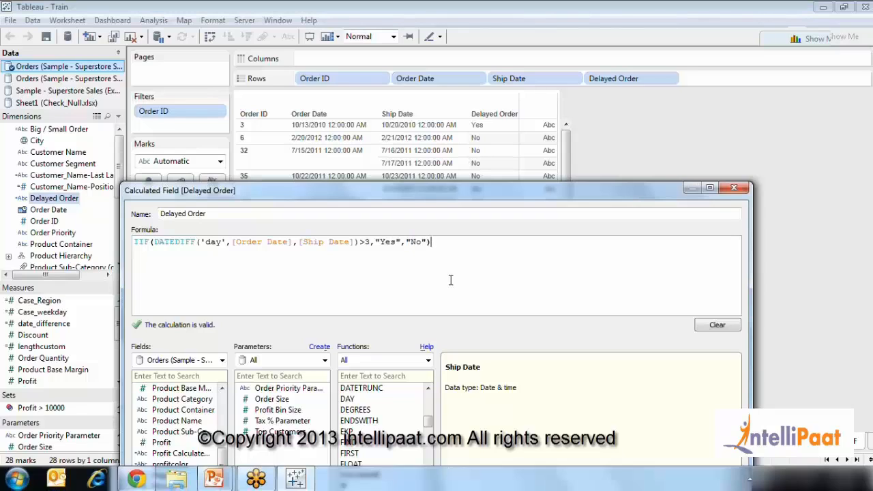
pyautogui.doubleClick(141, 242)
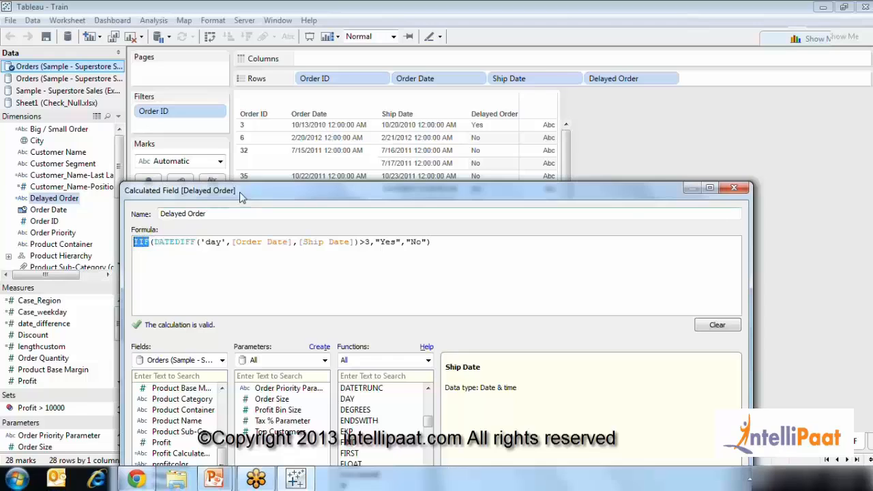
# Read the DATEDIFF and IIF function descriptions against the Delayed Order formula, then close the calculation
pyautogui.moveTo(240, 192); pyautogui.dragTo(230, 61)
pyautogui.click(167, 107)
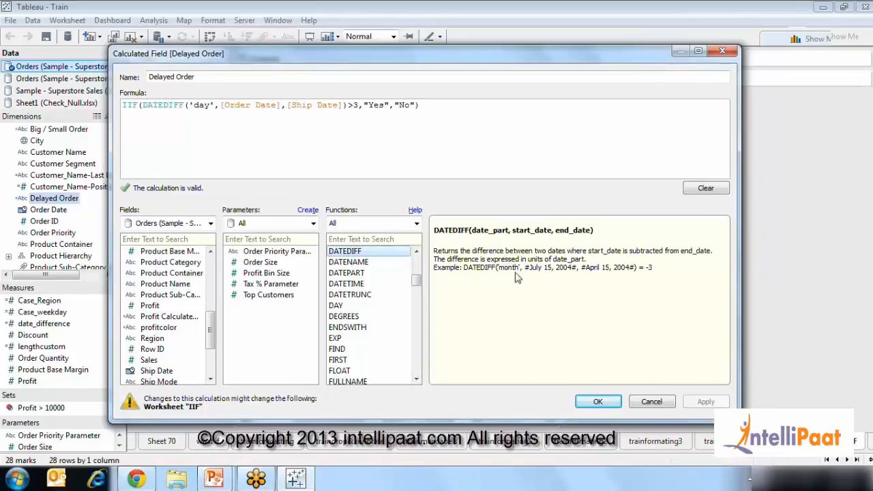
pyautogui.click(128, 107)
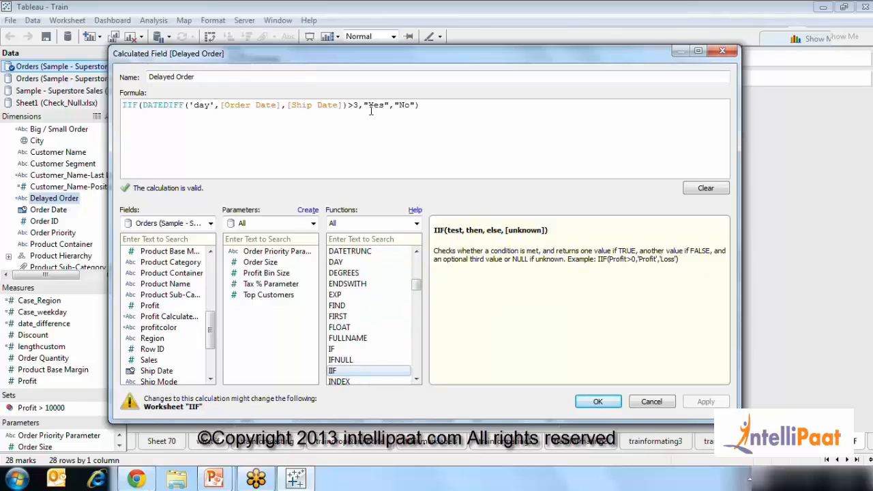
pyautogui.moveTo(364, 106); pyautogui.dragTo(390, 106)
pyautogui.moveTo(395, 106); pyautogui.dragTo(412, 105)
pyautogui.click(417, 114)
pyautogui.click(598, 402)
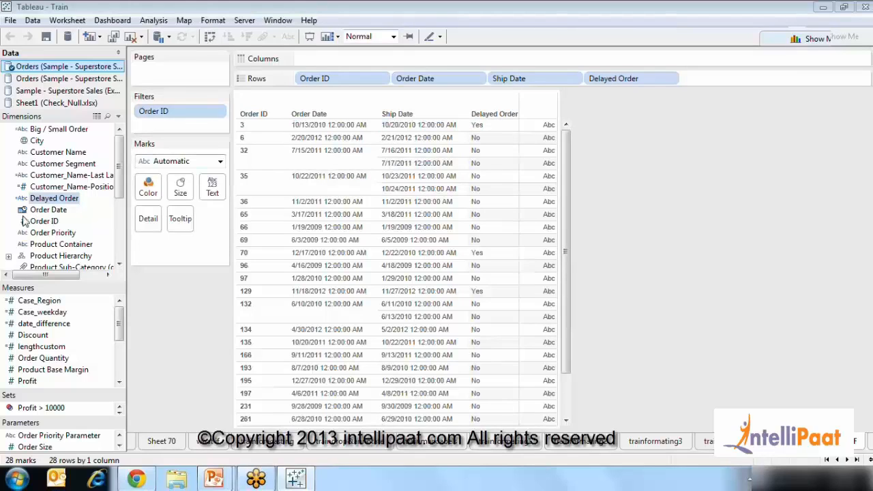
# Filter the order table by Delayed Order using a quick filter that excludes No and keeps only Yes
pyautogui.moveTo(35, 203); pyautogui.dragTo(202, 128)
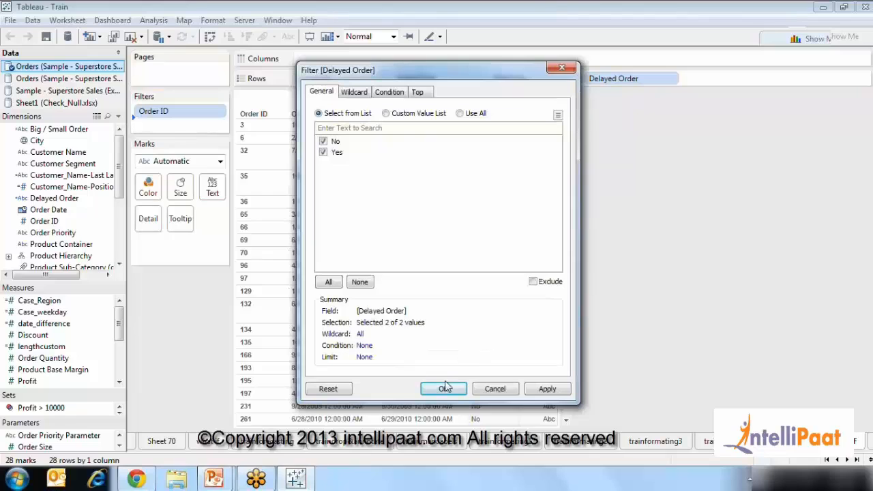
pyautogui.click(443, 387)
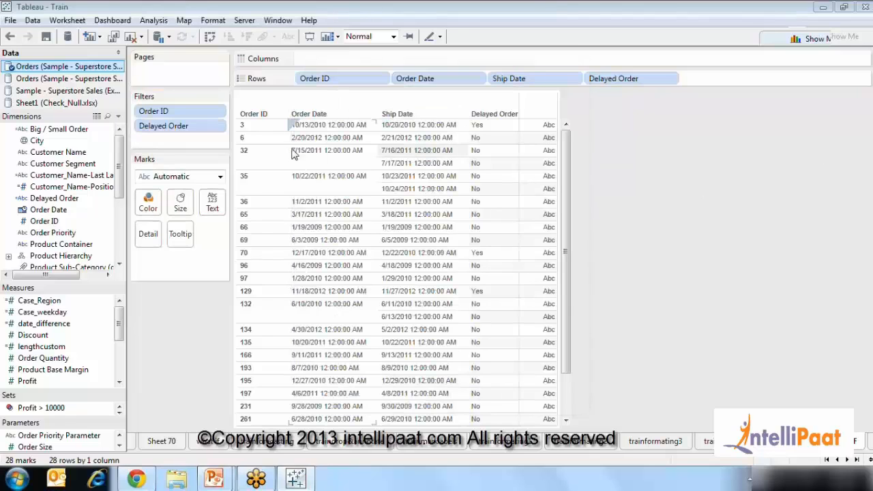
pyautogui.click(220, 127)
pyautogui.click(204, 156)
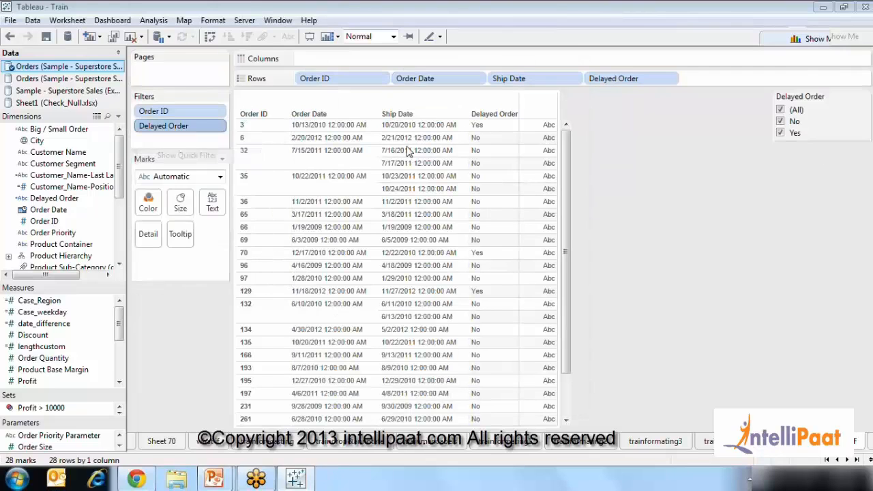
pyautogui.click(780, 122)
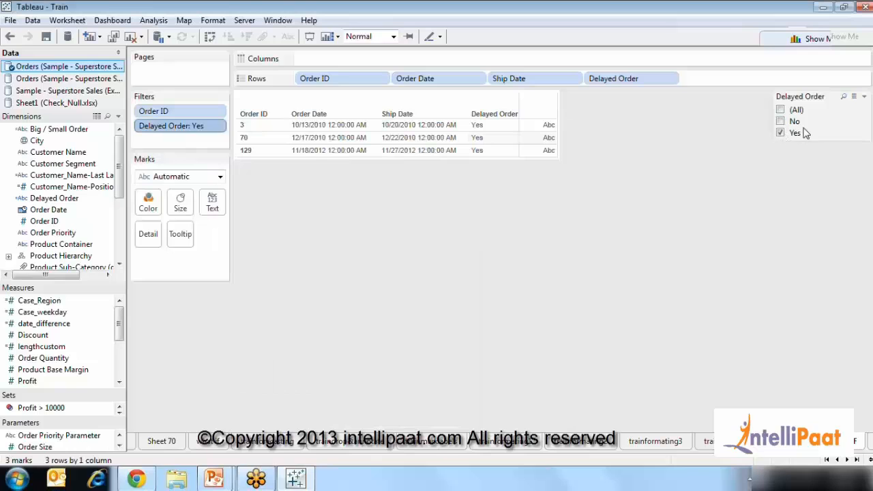
# Include No again in the Delayed Order quick filter, and switch to the PowerPoint slide describing IIF, IFNULL and ISDATE
pyautogui.click(781, 122)
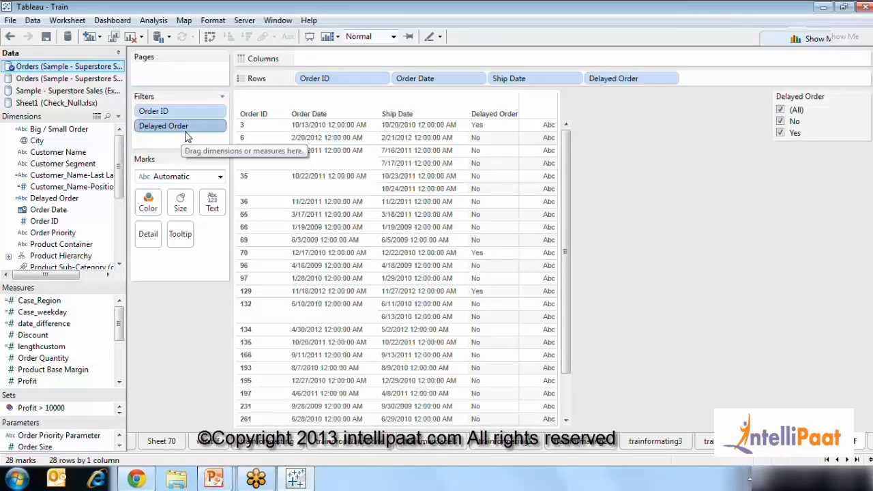
pyautogui.hotkey('alt', 'Tab')
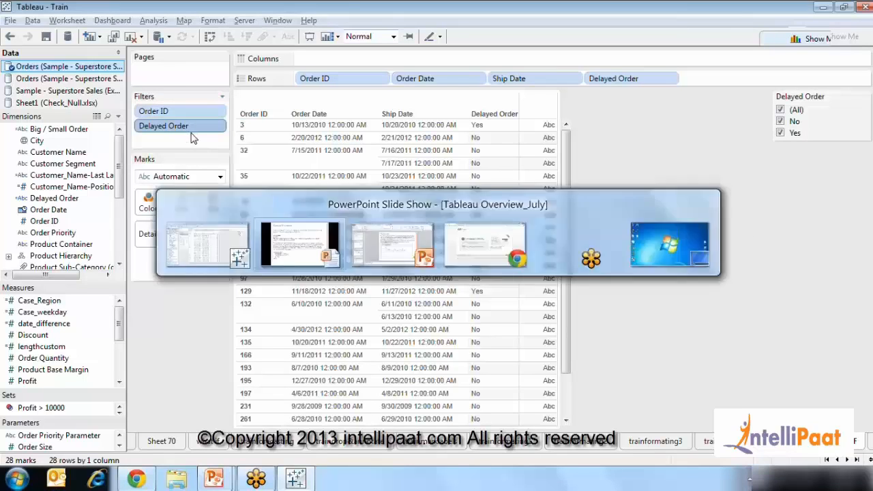
pyautogui.press('Right')
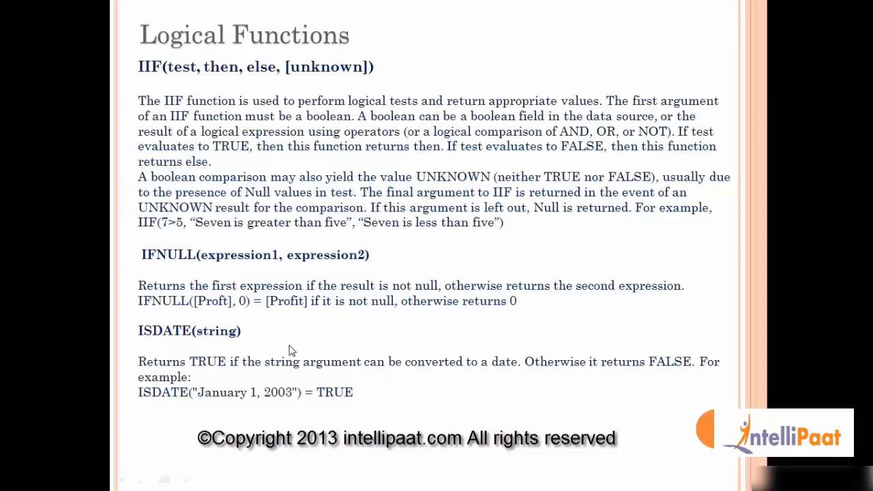
# Return to Tableau and open the worksheet that lists monthly Sales and Calc_Sales from the Check_Null.xlsx source
pyautogui.hotkey('alt', 'Tab')
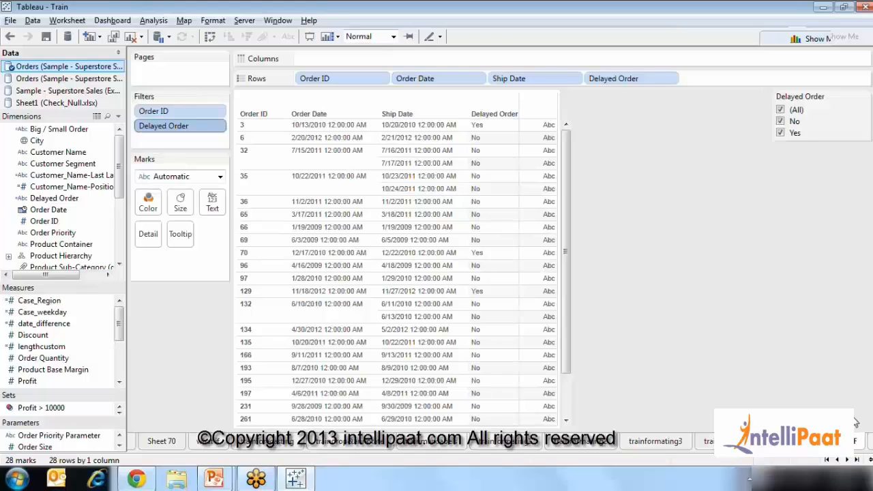
pyautogui.click(847, 460)
pyautogui.click(841, 442)
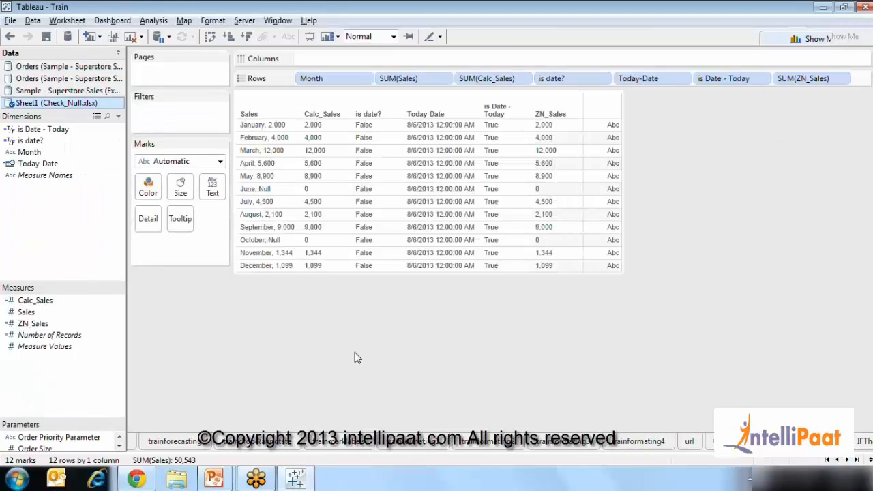
# View the underlying data of Sheet1 (Check_Null.xlsx) and go through the monthly rows
pyautogui.rightClick(50, 107)
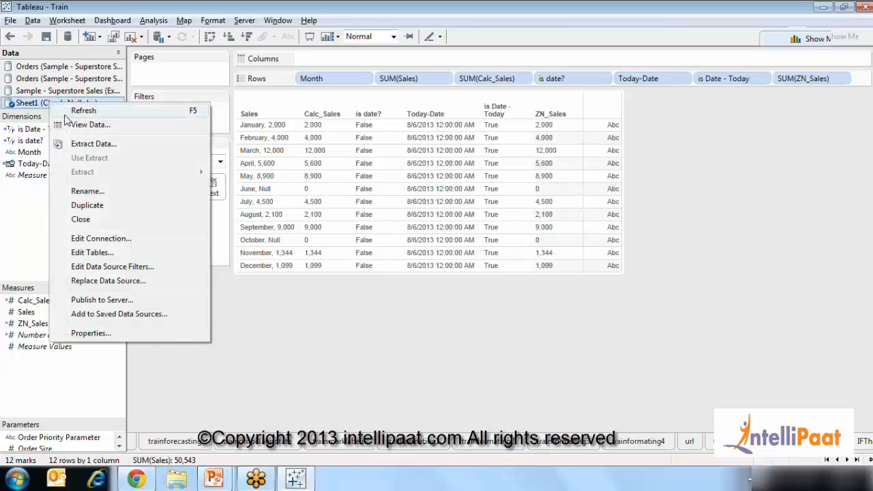
pyautogui.click(70, 127)
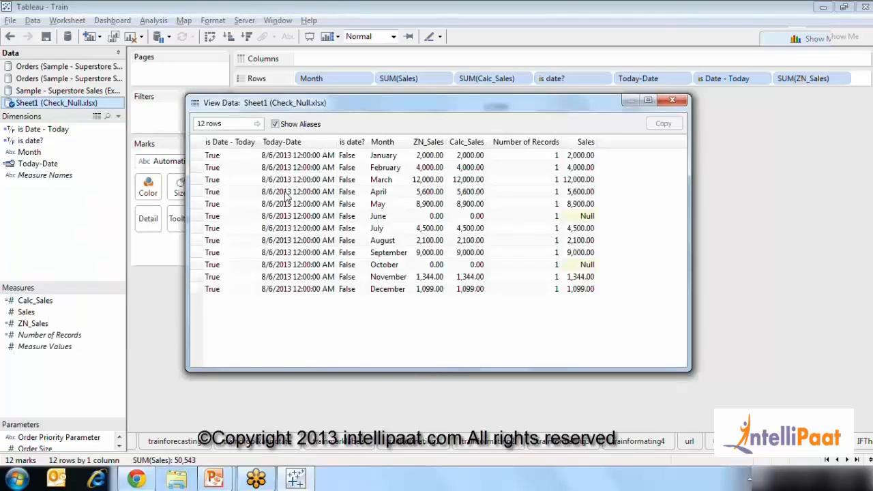
pyautogui.click(386, 157)
pyautogui.press('Down')
pyautogui.press('Down')
pyautogui.press('Down')
pyautogui.press('Down')
pyautogui.press('Down')
pyautogui.press('Down')
pyautogui.press('Down')
pyautogui.press('Left')
pyautogui.press('Left')
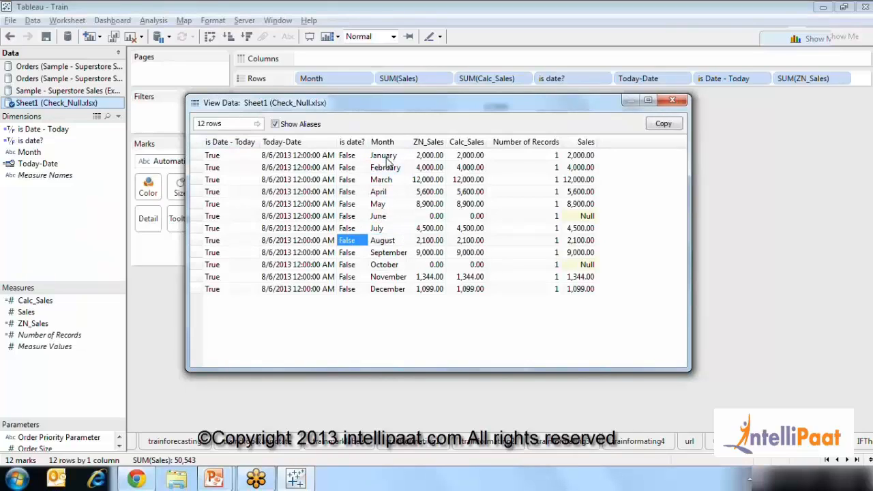
pyautogui.press('Right')
# Inspect the Sales entries for June and October in the underlying data, and close the data view
pyautogui.click(579, 216)
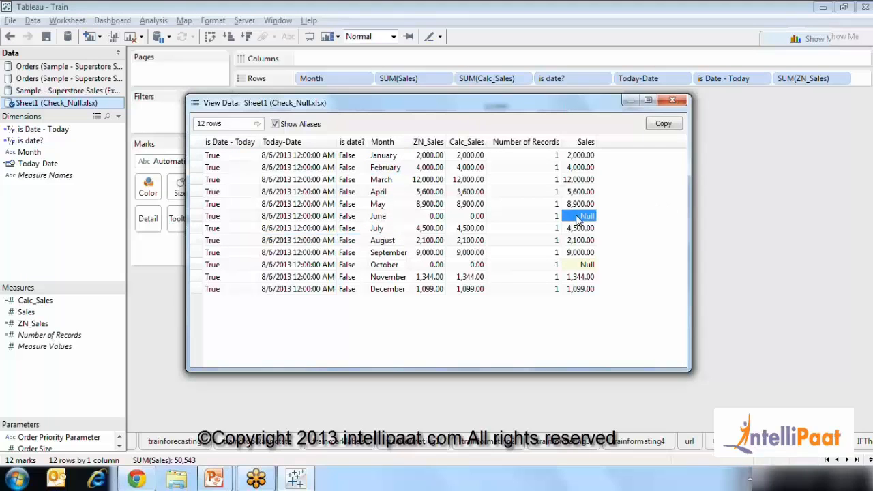
pyautogui.click(586, 265)
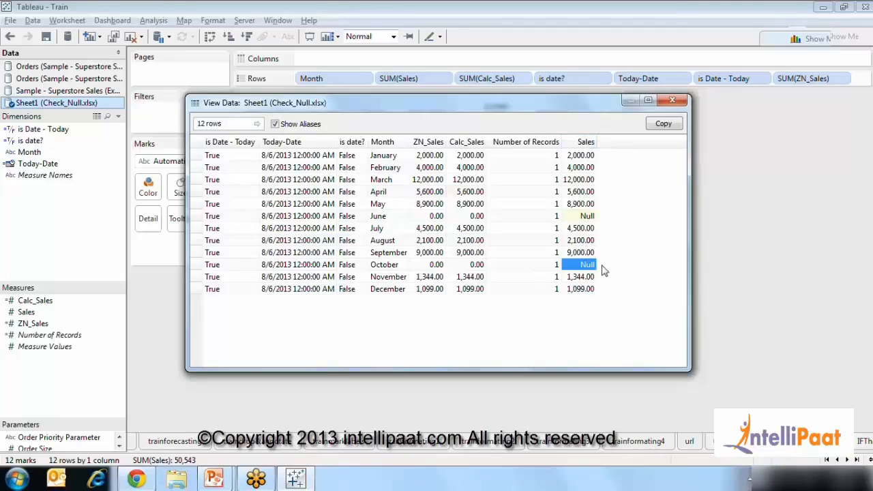
pyautogui.click(673, 100)
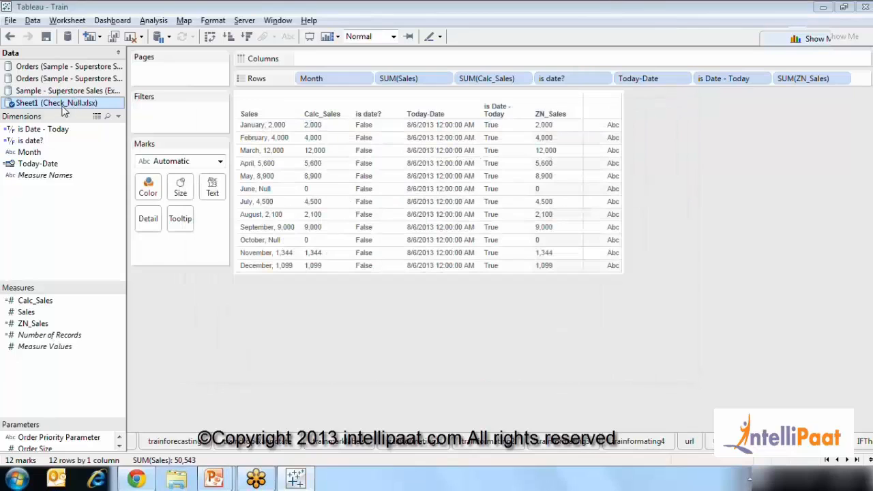
# Open the Calc_Sales calculated field for editing and read the description of its IFNULL function
pyautogui.click(33, 303)
pyautogui.rightClick(34, 301)
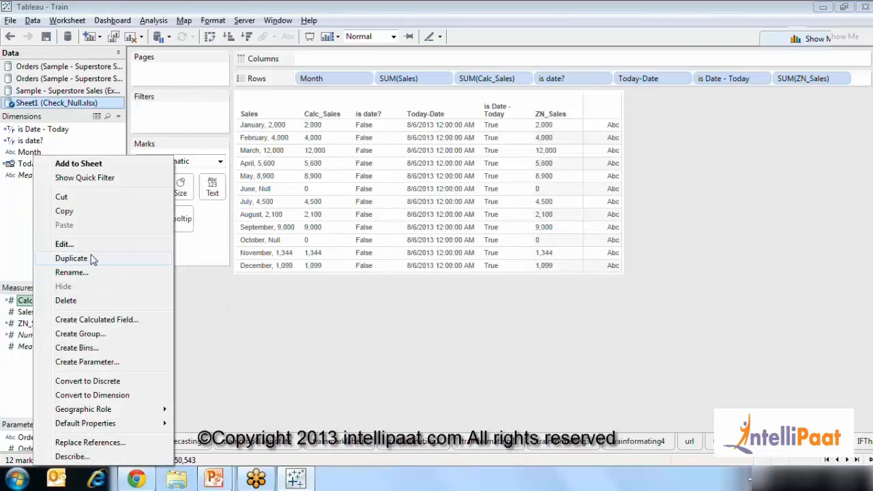
pyautogui.click(64, 244)
pyautogui.click(247, 133)
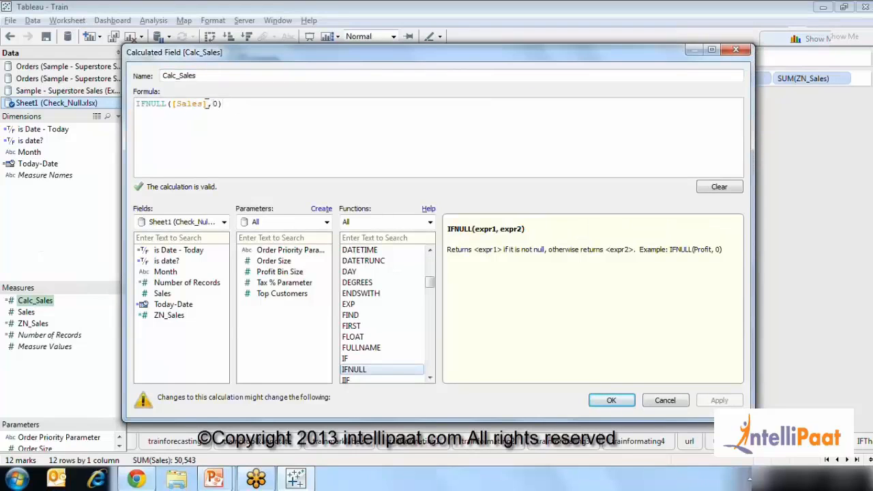
# Examine how the Calc_Sales formula uses [Sales] and the fallback 0 in relation to the field's name, and close the calculation
pyautogui.moveTo(208, 104); pyautogui.dragTo(184, 104)
pyautogui.click(216, 103)
pyautogui.click(202, 104)
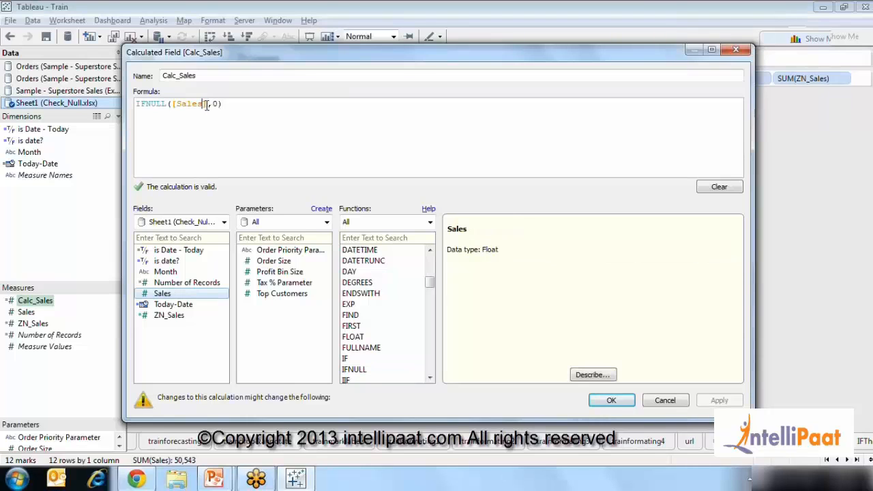
pyautogui.moveTo(207, 104); pyautogui.dragTo(174, 104)
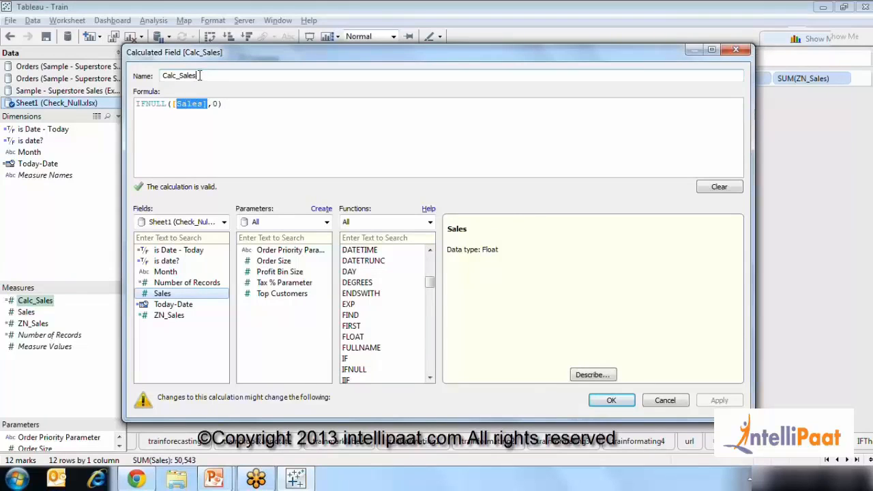
pyautogui.moveTo(199, 75); pyautogui.dragTo(162, 72)
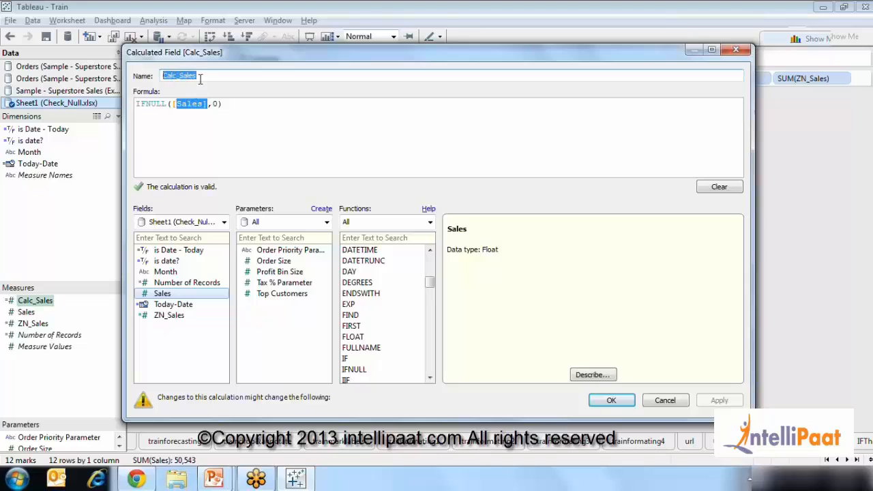
pyautogui.click(173, 107)
pyautogui.moveTo(202, 104); pyautogui.dragTo(177, 109)
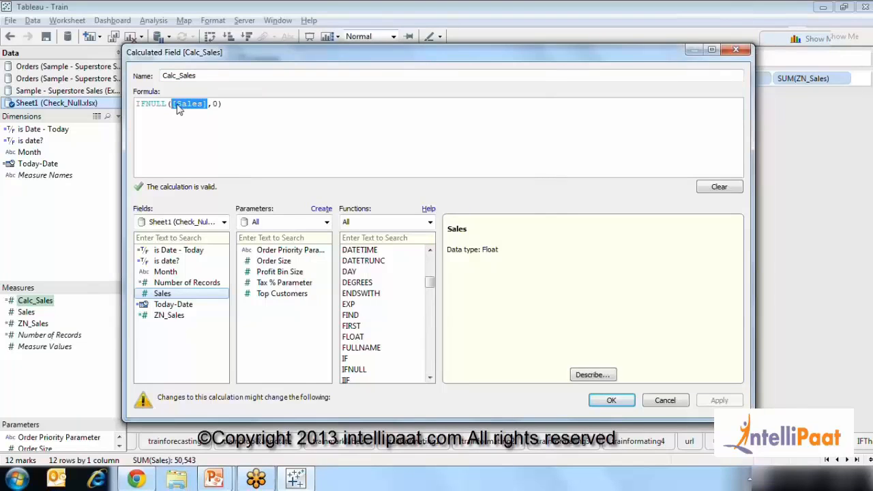
pyautogui.moveTo(196, 76); pyautogui.dragTo(156, 72)
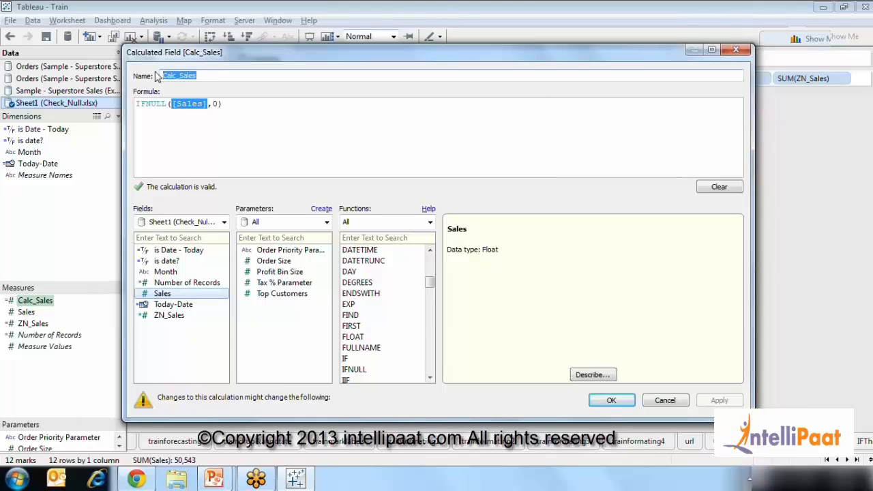
pyautogui.click(194, 108)
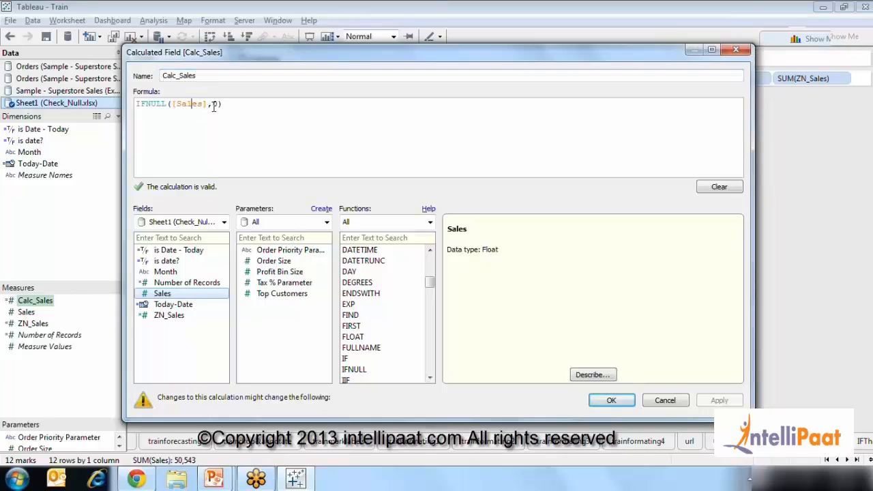
pyautogui.click(203, 75)
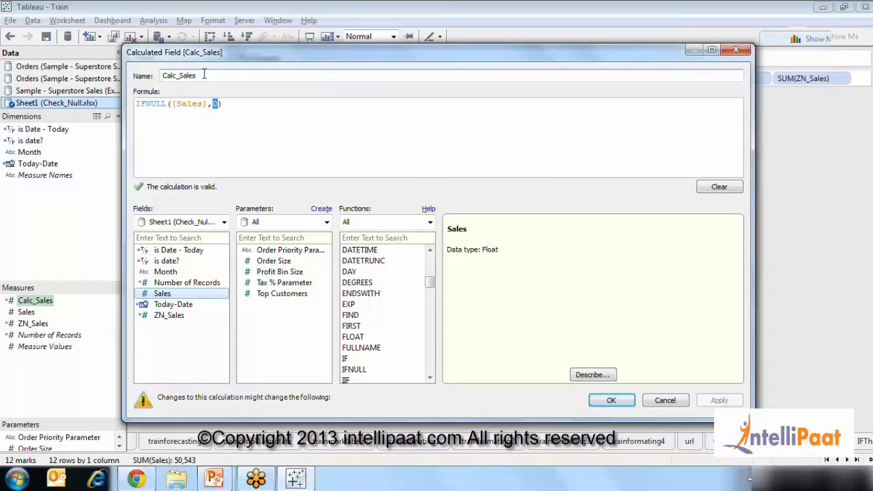
pyautogui.click(611, 401)
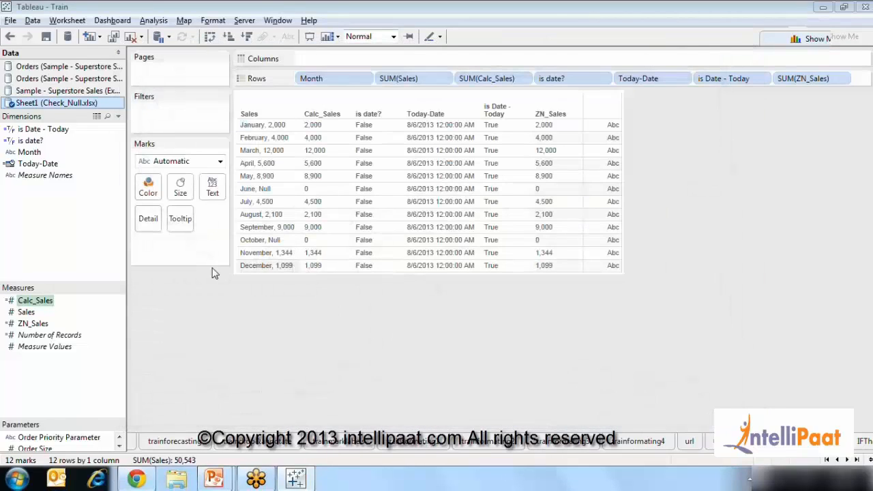
# Set the table layout's maximum levels of row labels and of horizontal row labels to 16 each
pyautogui.click(481, 81)
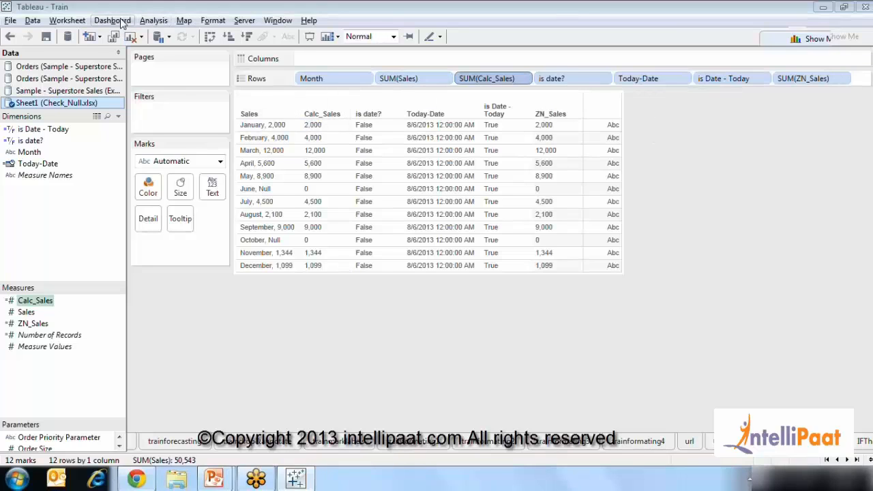
pyautogui.click(150, 21)
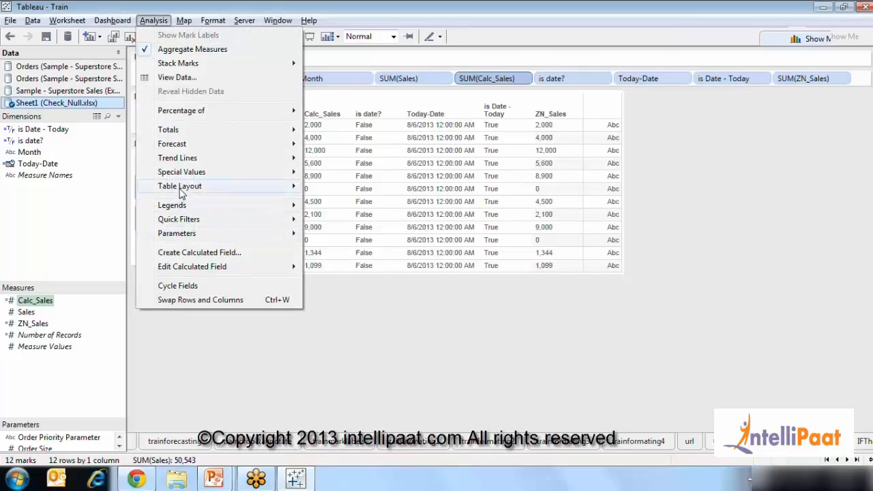
pyautogui.moveTo(181, 190)
pyautogui.click(343, 248)
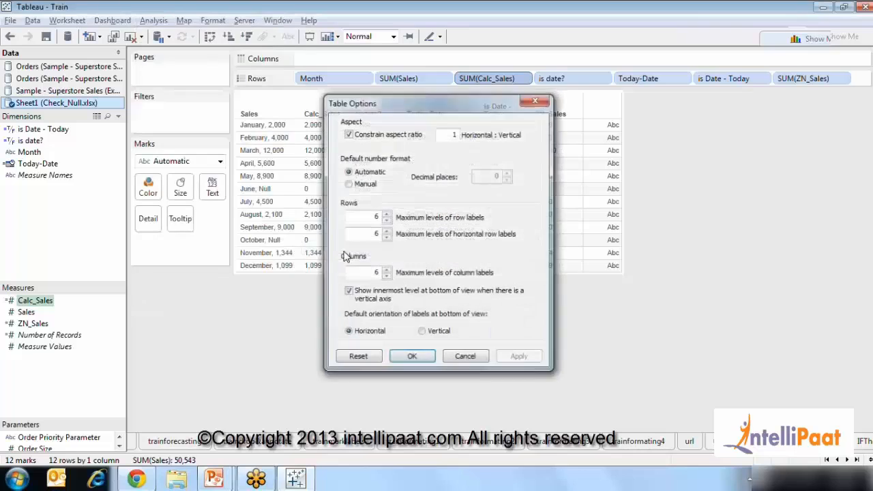
pyautogui.doubleClick(371, 217)
pyautogui.write('15')
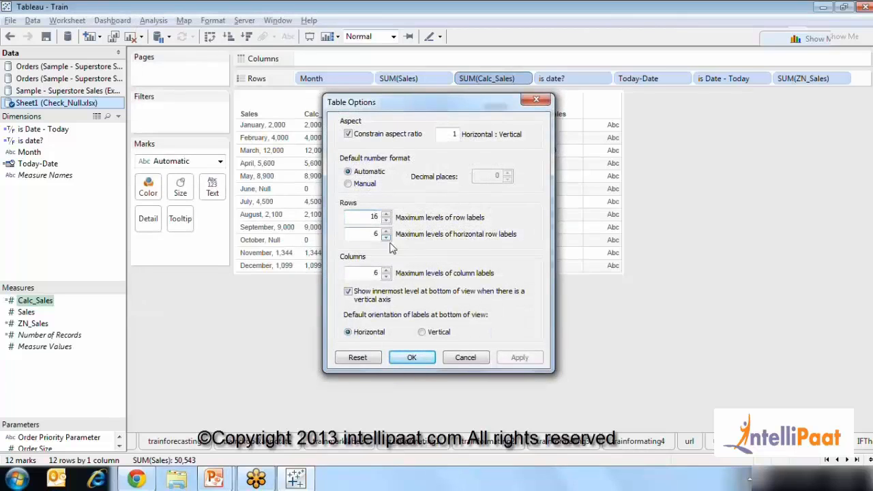
pyautogui.click(376, 237)
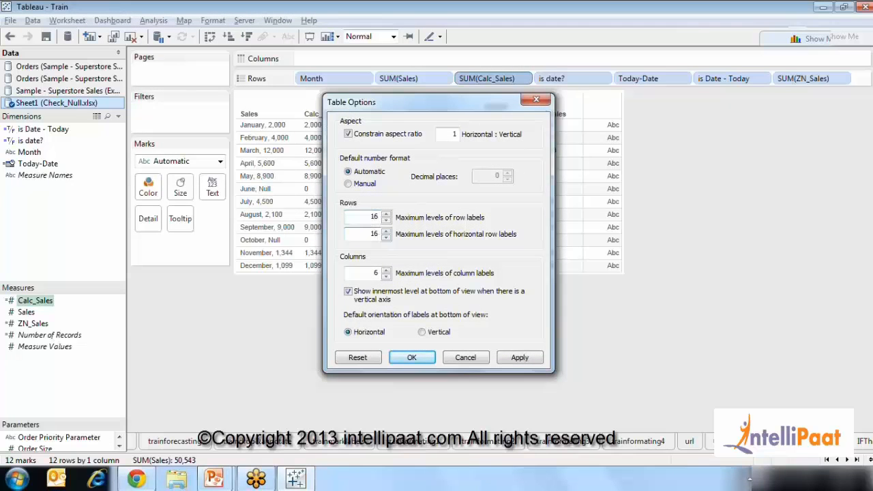
pyautogui.moveTo(410, 107); pyautogui.dragTo(569, 255)
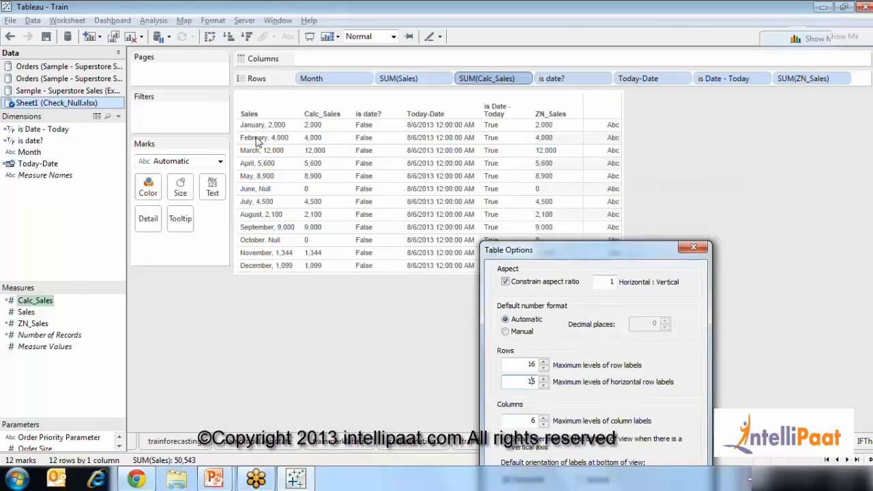
pyautogui.moveTo(548, 250); pyautogui.dragTo(464, 25)
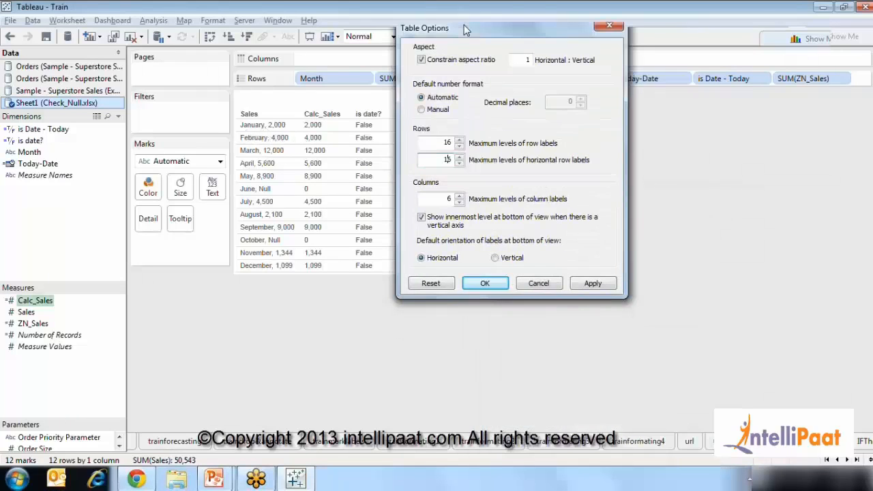
pyautogui.click(489, 282)
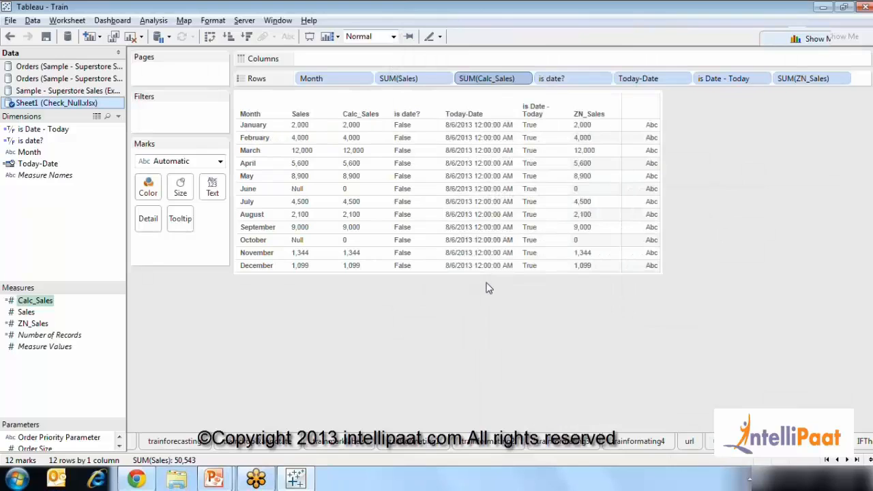
pyautogui.click(483, 349)
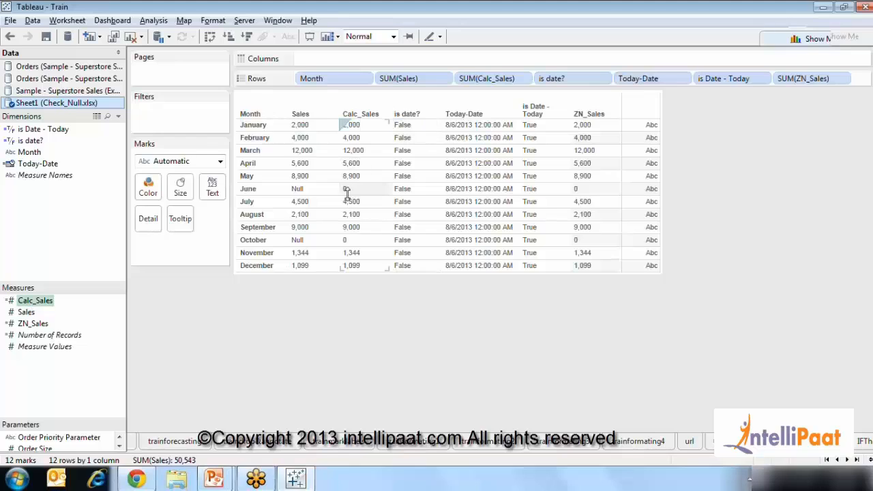
# Compare the Sales and Calc_Sales values for June and October in the table
pyautogui.click(298, 189)
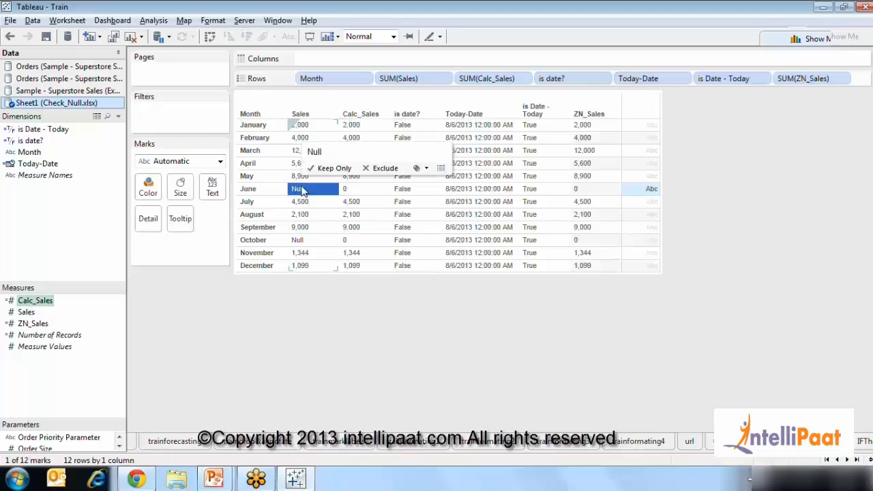
pyautogui.click(298, 240)
pyautogui.click(298, 189)
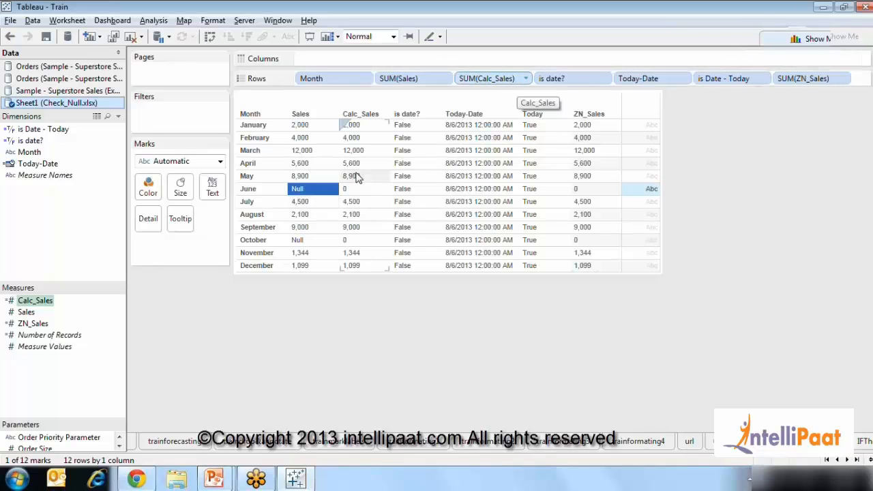
pyautogui.click(353, 191)
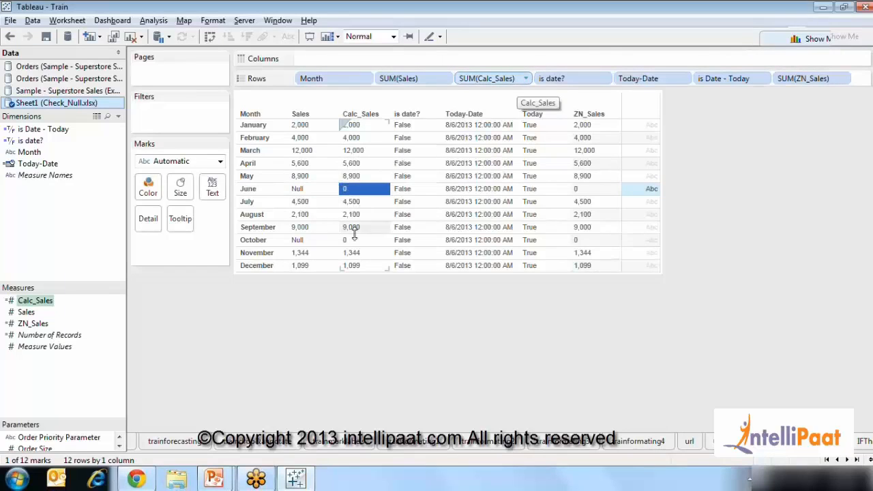
pyautogui.click(354, 243)
pyautogui.click(348, 189)
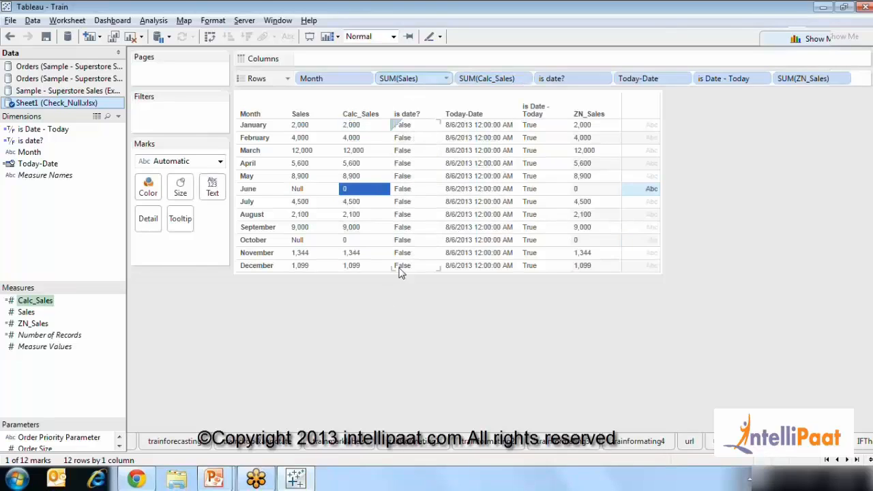
# Open the "is date?" calculated field for editing
pyautogui.click(41, 142)
pyautogui.rightClick(42, 142)
pyautogui.click(83, 230)
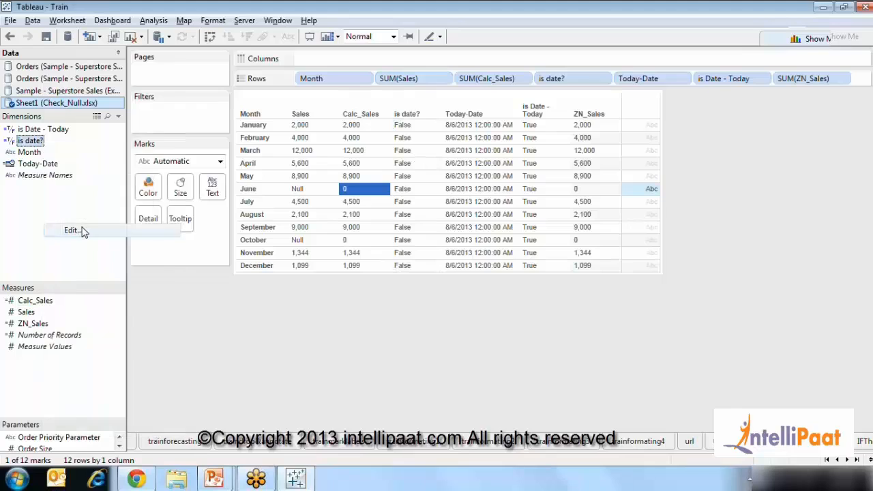
# Examine how the "is date?" formula applies ISDATE to [Month], and close the calculation
pyautogui.click(211, 103)
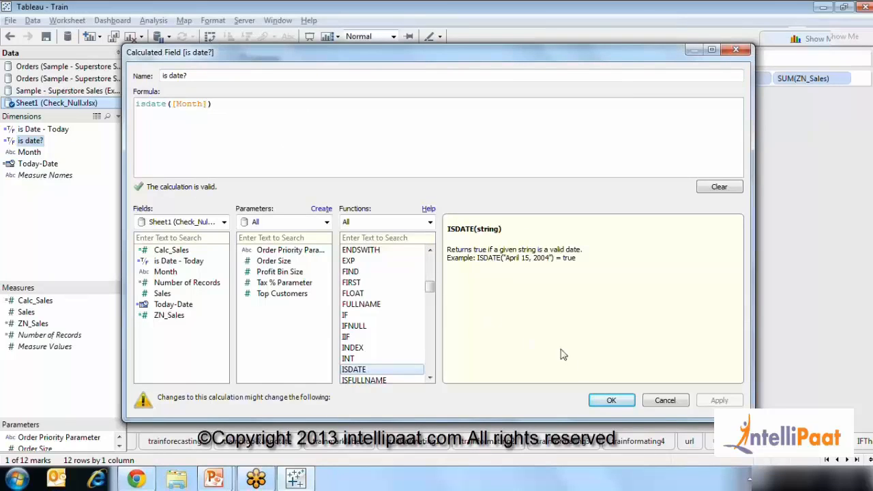
pyautogui.click(663, 400)
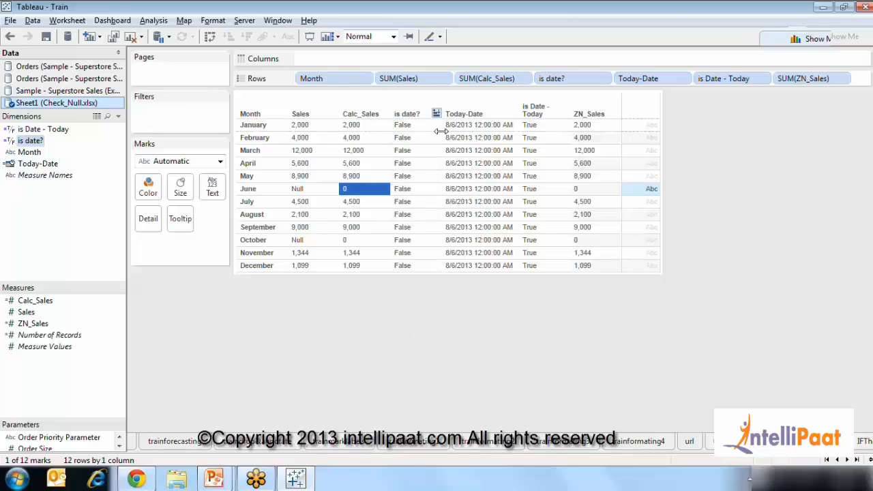
# Examine the name of the "is Date - Today" field and how its formula uses [Today-Date], and close the calculation
pyautogui.rightClick(45, 130)
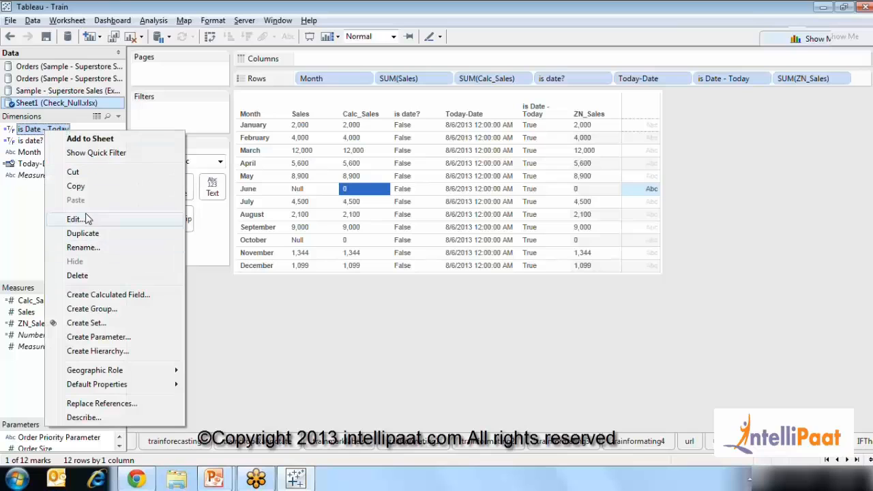
pyautogui.click(83, 219)
pyautogui.click(326, 115)
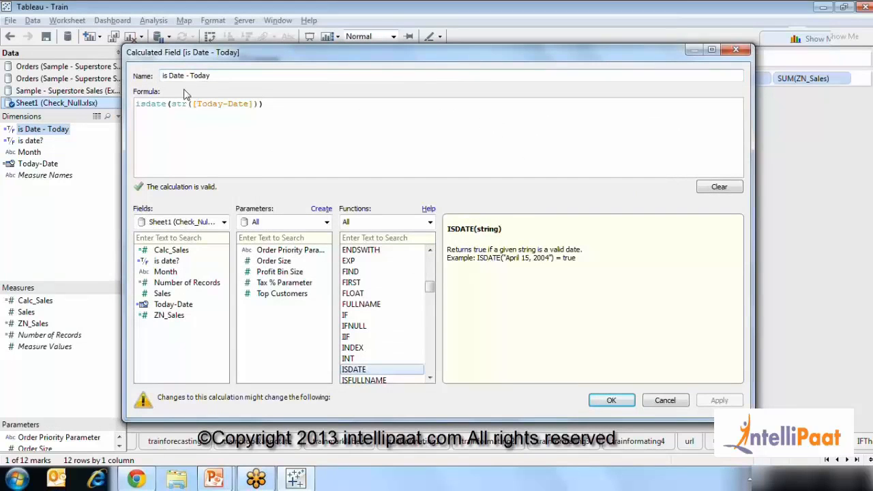
pyautogui.moveTo(211, 76); pyautogui.dragTo(166, 75)
pyautogui.click(204, 145)
pyautogui.click(195, 104)
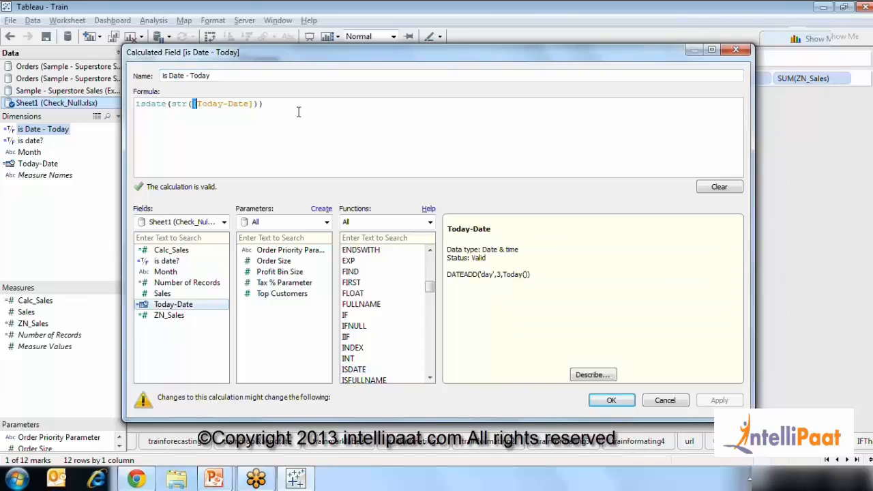
pyautogui.click(665, 401)
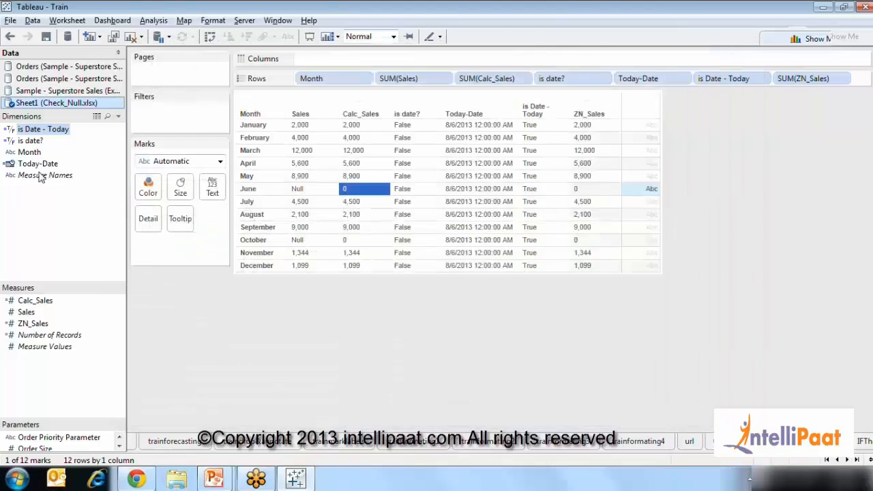
# Examine the DATEADD interval and Today() arguments in the Today-Date formula with their function descriptions, and close the calculation
pyautogui.rightClick(39, 164)
pyautogui.click(88, 244)
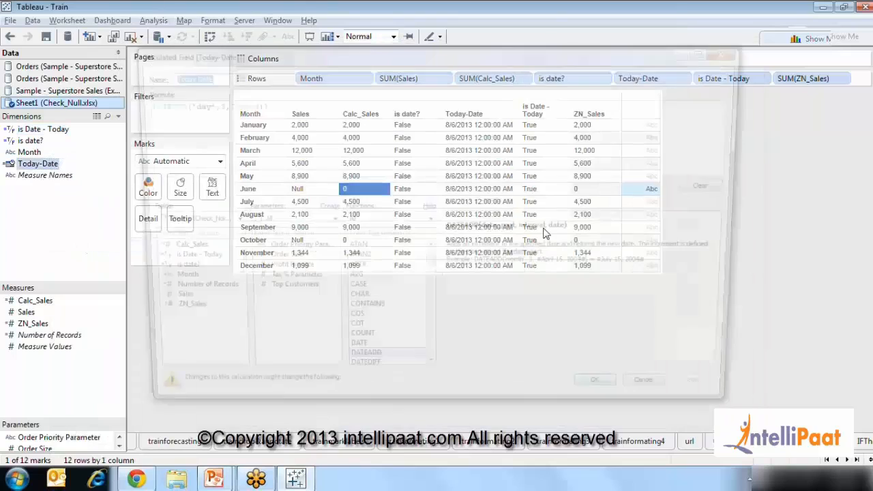
pyautogui.click(295, 110)
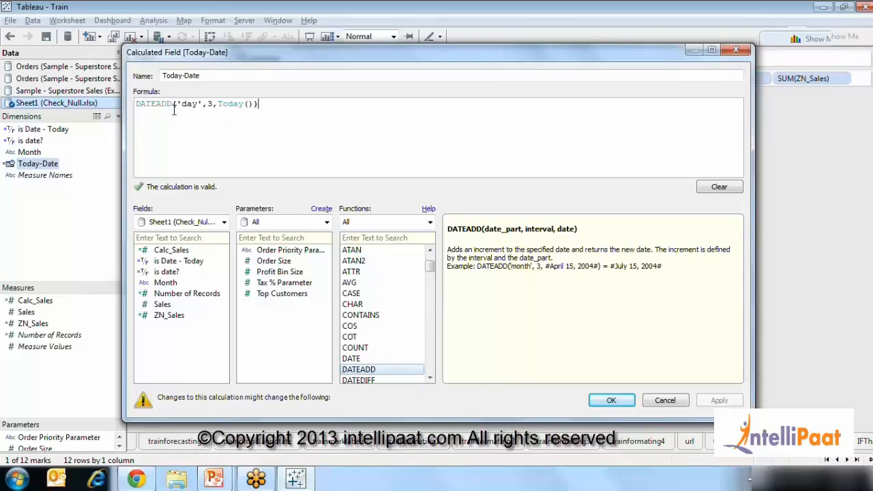
pyautogui.doubleClick(211, 103)
pyautogui.moveTo(217, 103); pyautogui.dragTo(252, 105)
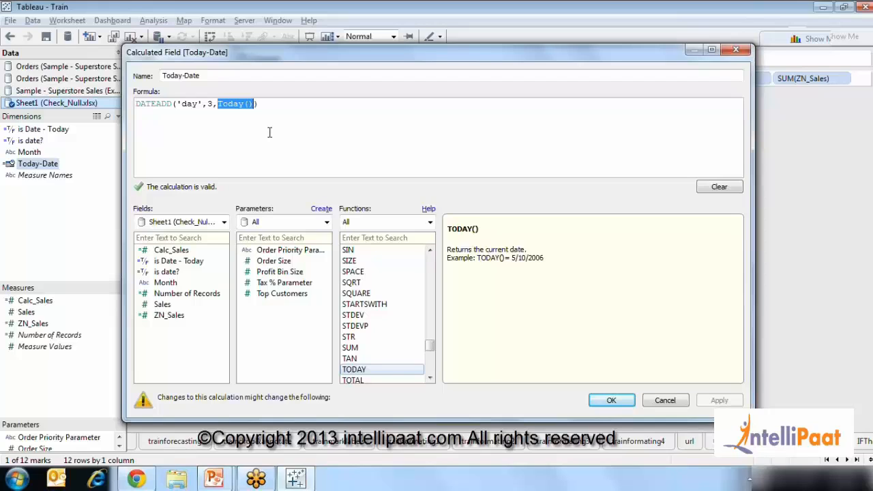
pyautogui.click(247, 128)
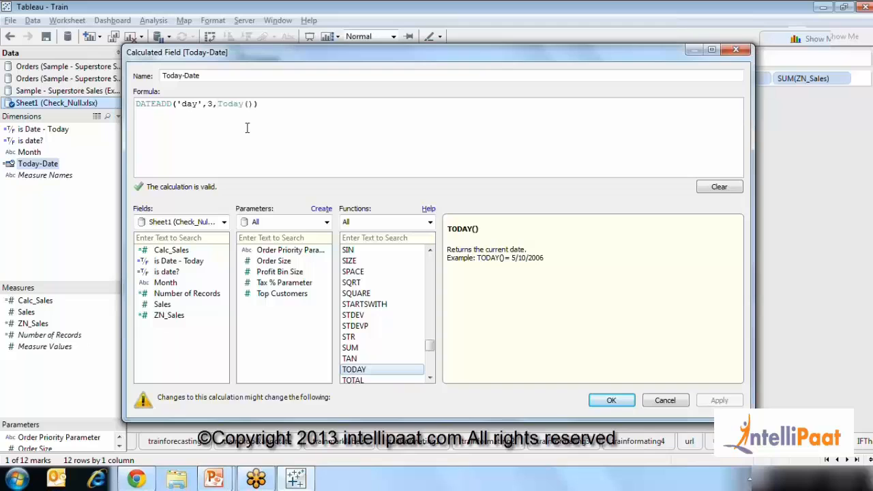
pyautogui.click(151, 103)
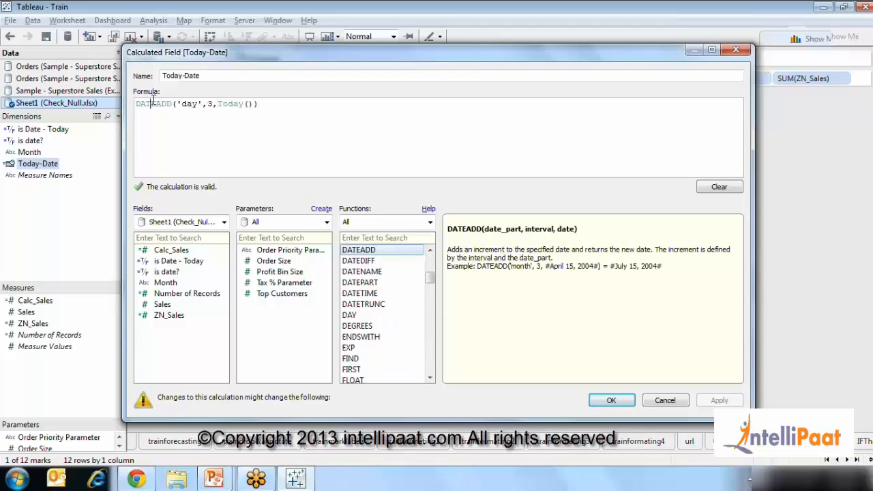
pyautogui.click(231, 103)
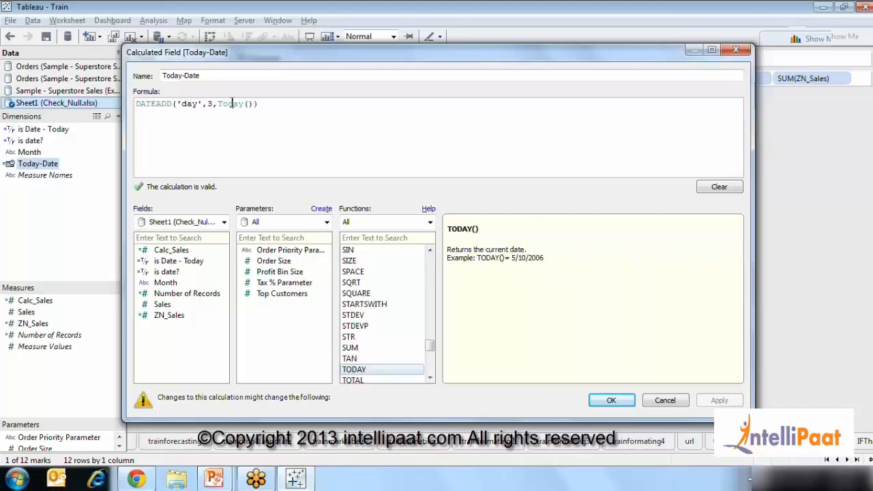
pyautogui.click(171, 104)
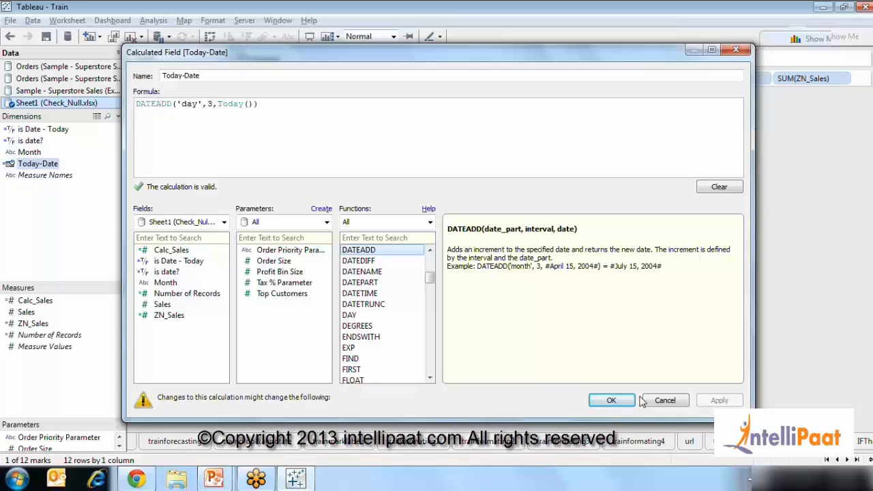
pyautogui.click(620, 400)
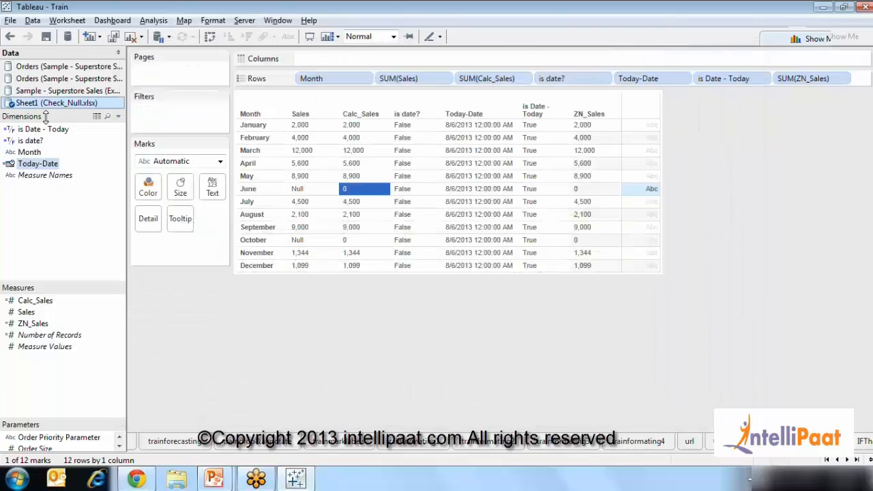
# Remove the str() conversion around [Today-Date] in the "is Date - Today" formula and read the calculation's error details
pyautogui.click(42, 131)
pyautogui.rightClick(42, 131)
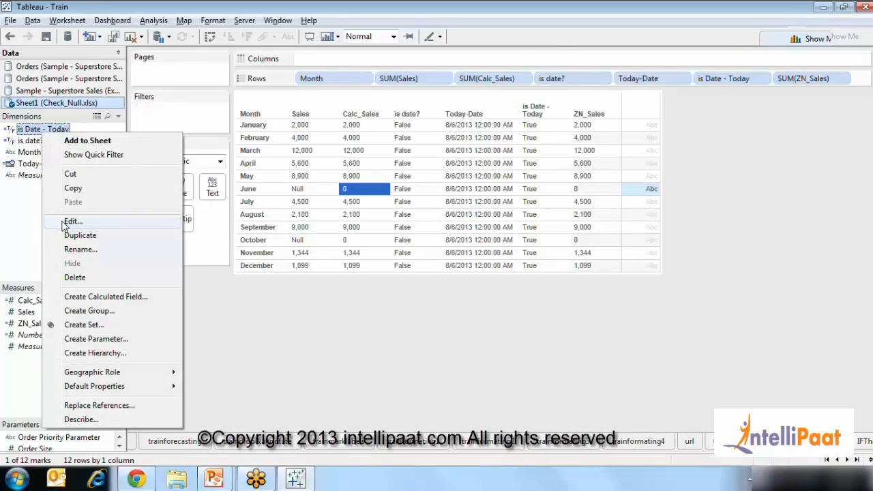
pyautogui.click(73, 222)
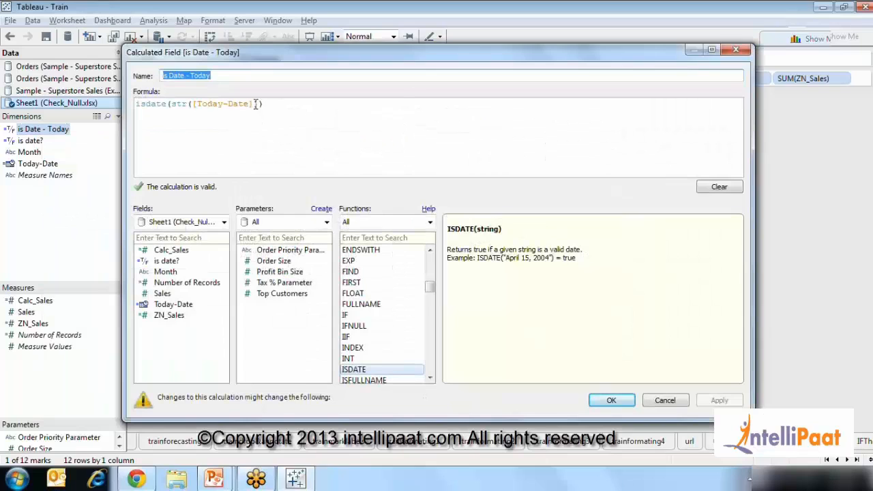
pyautogui.moveTo(255, 104); pyautogui.dragTo(198, 100)
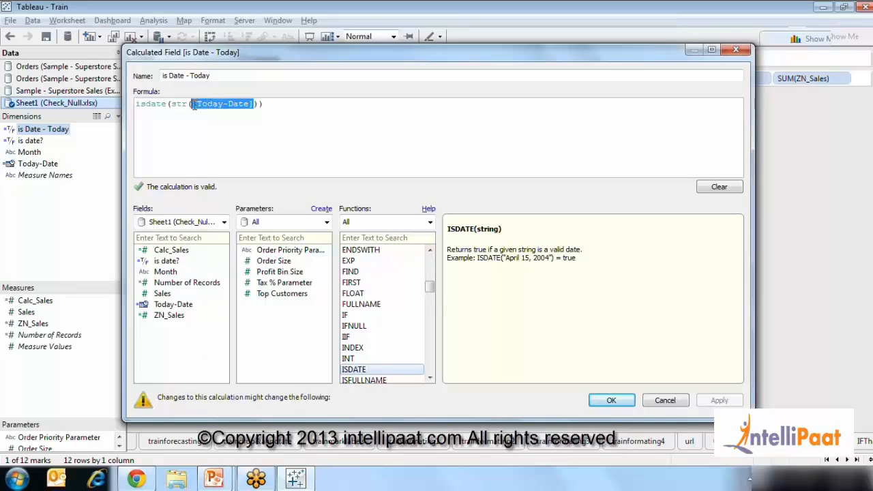
pyautogui.doubleClick(181, 106)
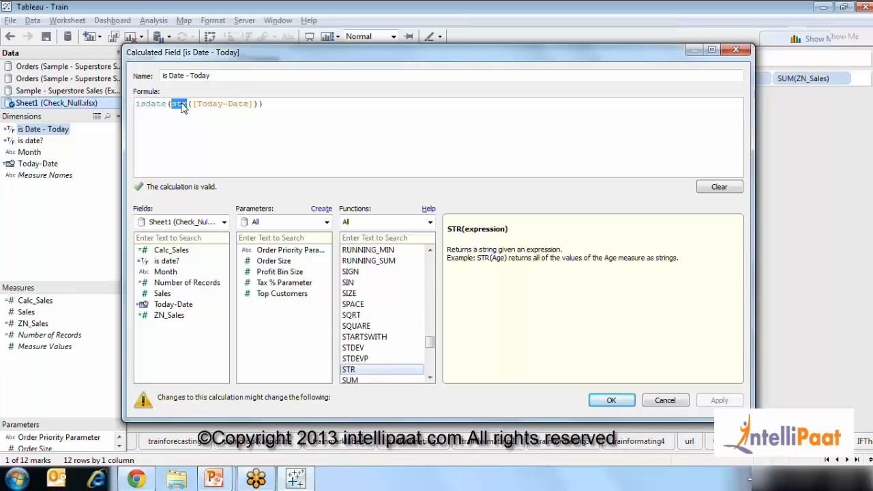
pyautogui.press('Delete')
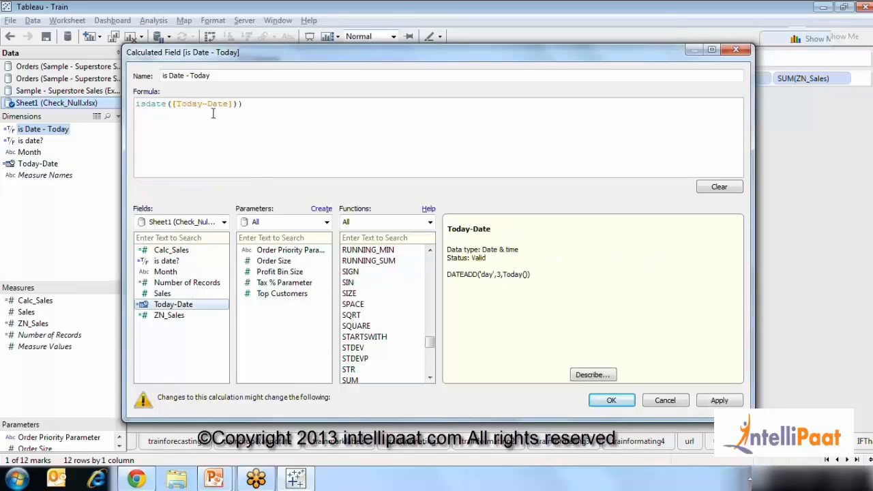
pyautogui.click(237, 106)
pyautogui.press('Delete')
pyautogui.click(244, 187)
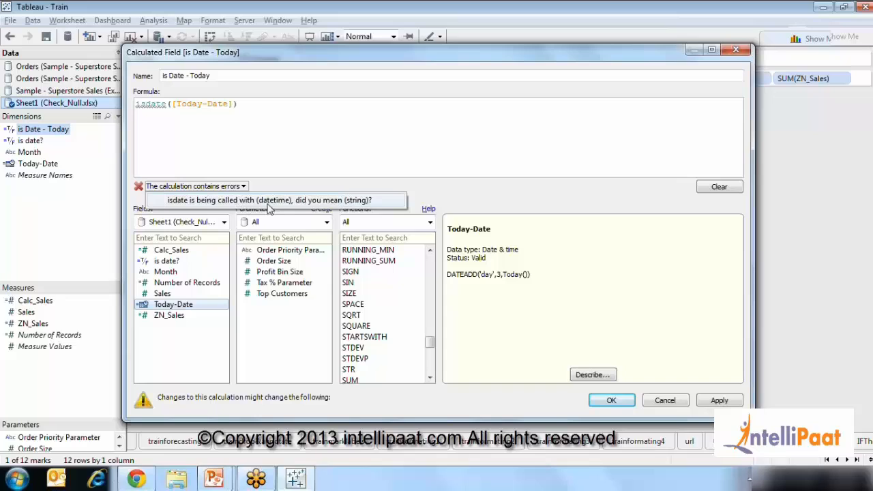
pyautogui.click(200, 134)
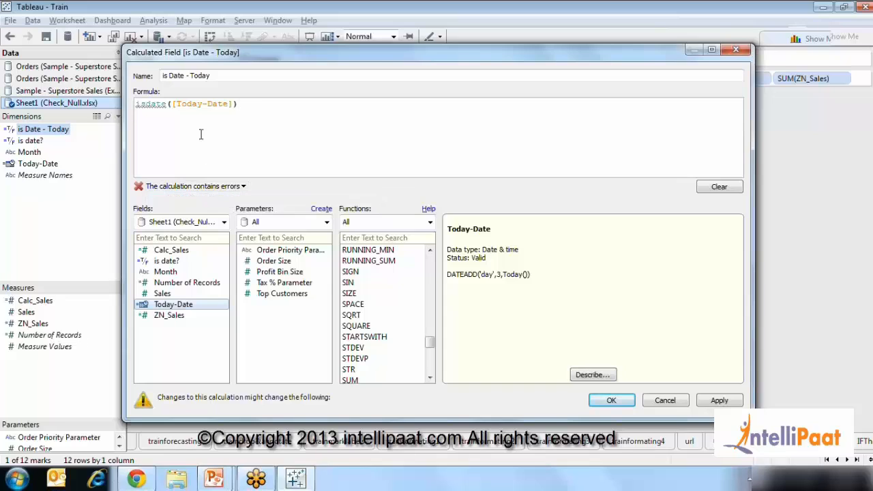
# Restore the formula to isdate(str([Today-Date])) and save the "is Date - Today" calculation
pyautogui.write(')')
pyautogui.hotkey('ctrl', 'Left')
pyautogui.hotkey('ctrl', 'Left')
pyautogui.hotkey('ctrl', 'Left')
pyautogui.hotkey('ctrl', 'Left')
pyautogui.hotkey('ctrl', 'Left')
pyautogui.write('(str')
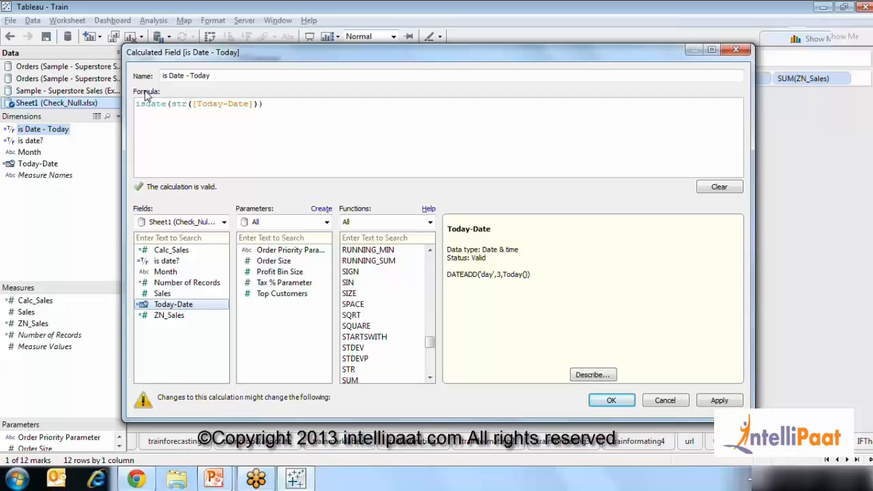
pyautogui.click(163, 104)
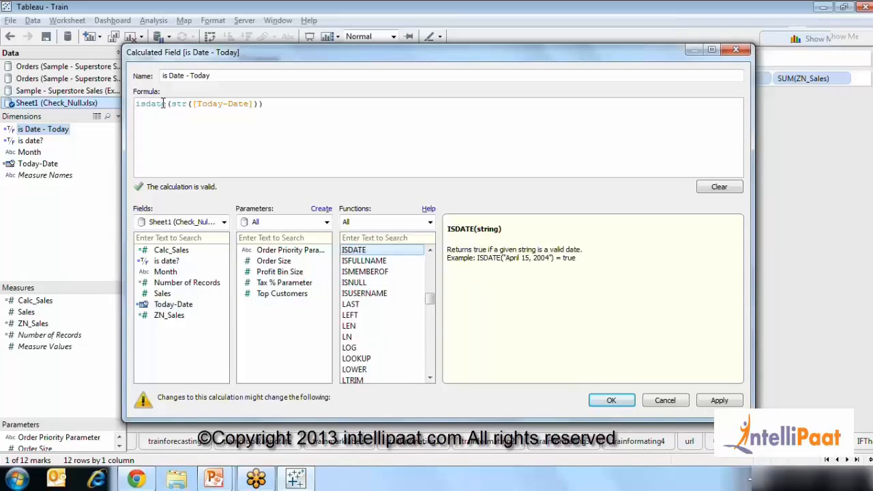
pyautogui.click(624, 403)
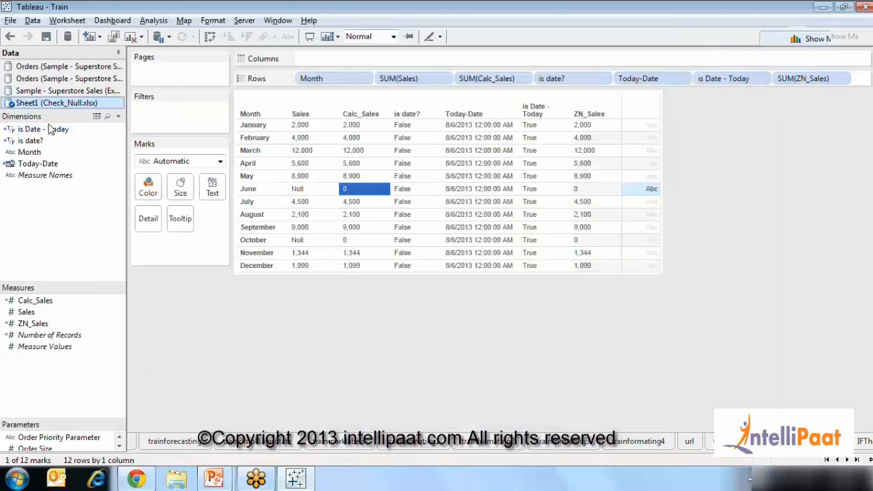
# Compare the "is Date - Today" results with the "is date?" and Today-Date columns in the table
pyautogui.click(729, 78)
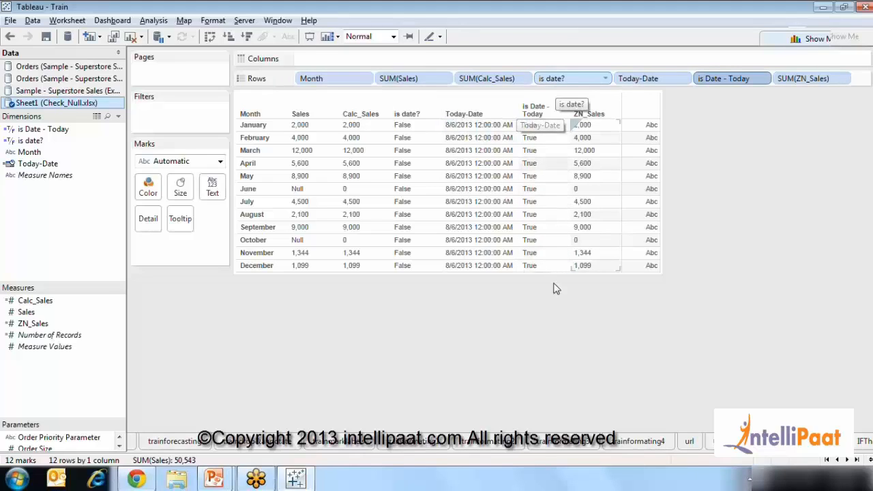
pyautogui.click(42, 166)
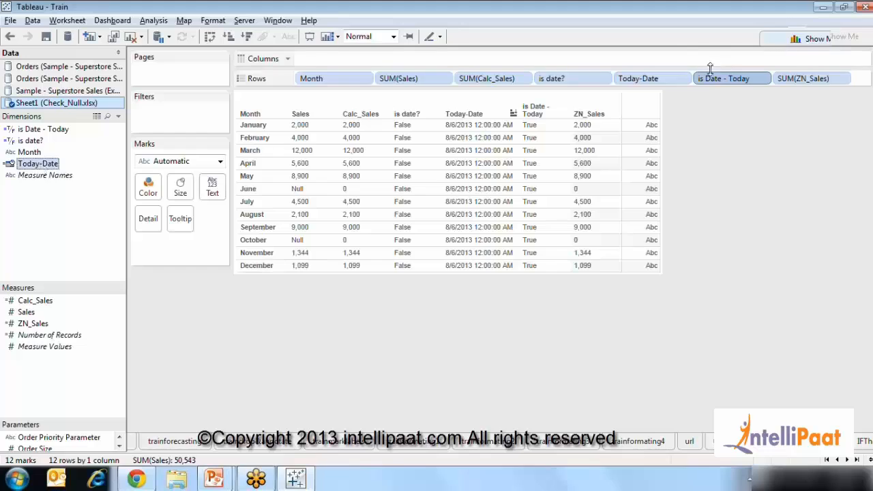
pyautogui.click(663, 80)
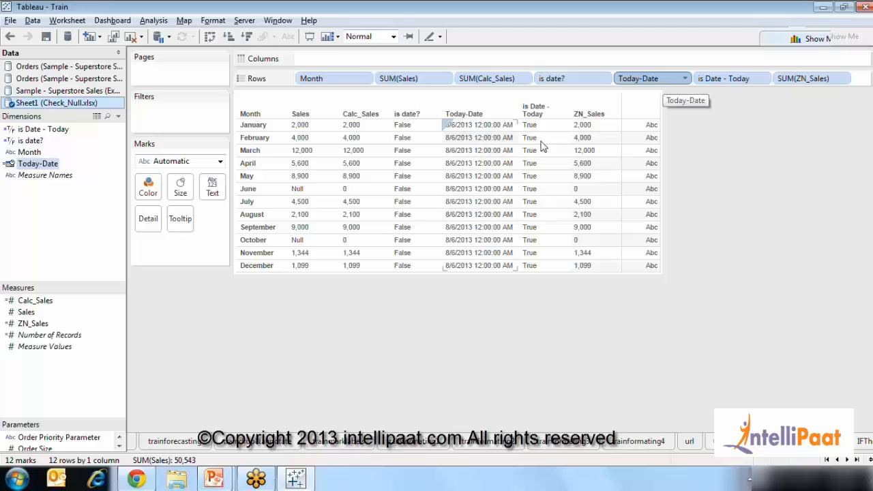
# Format the Today-Date row headers with the 3/14/2001 date format
pyautogui.click(688, 82)
pyautogui.click(658, 141)
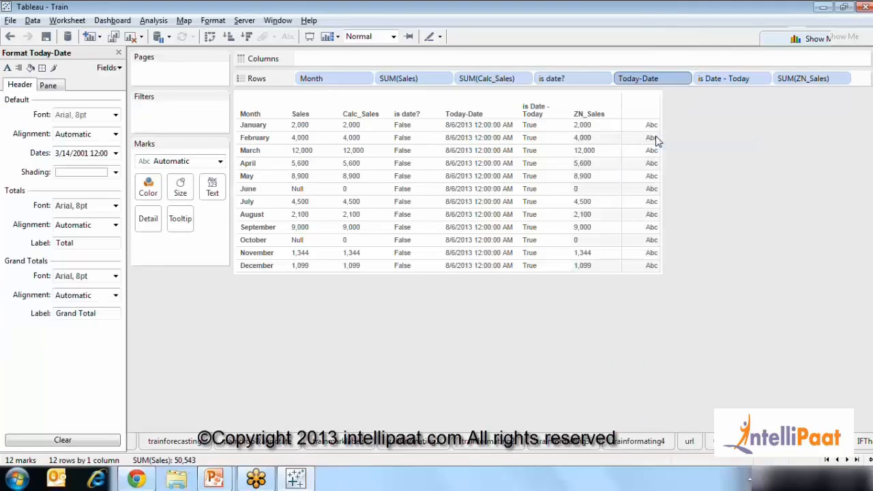
pyautogui.click(116, 154)
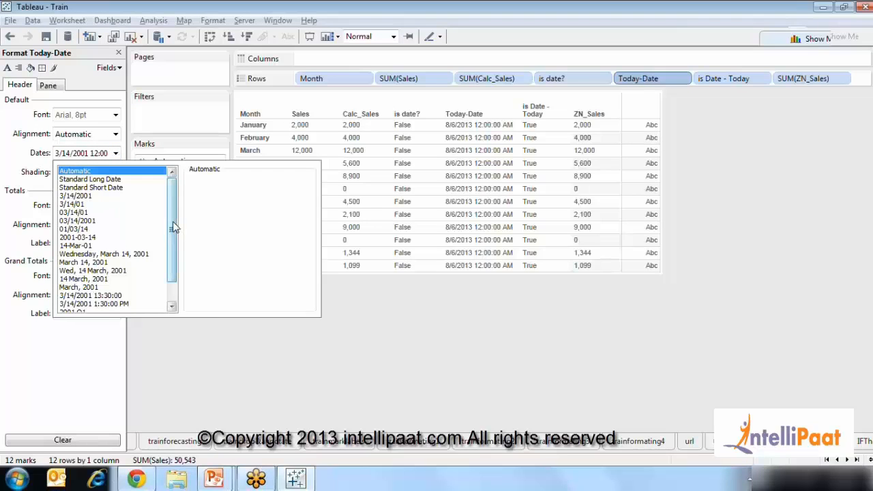
pyautogui.scroll(-1, 174, 226)
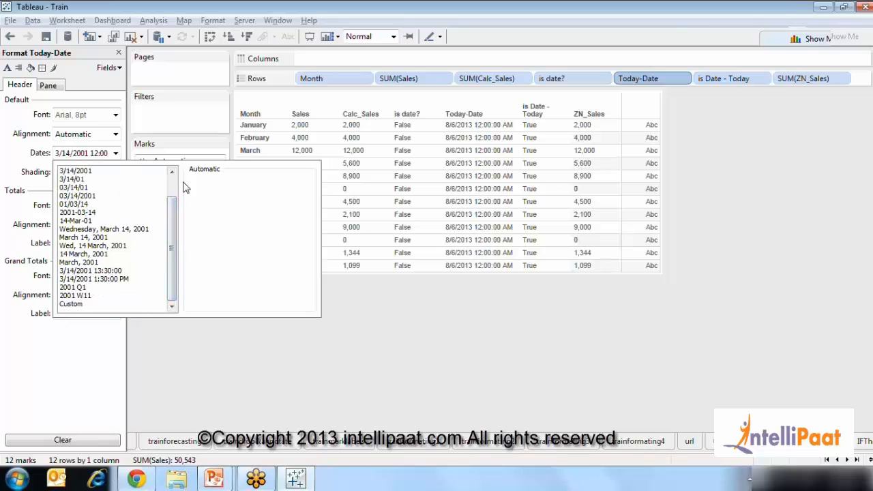
pyautogui.scroll(1, 171, 189)
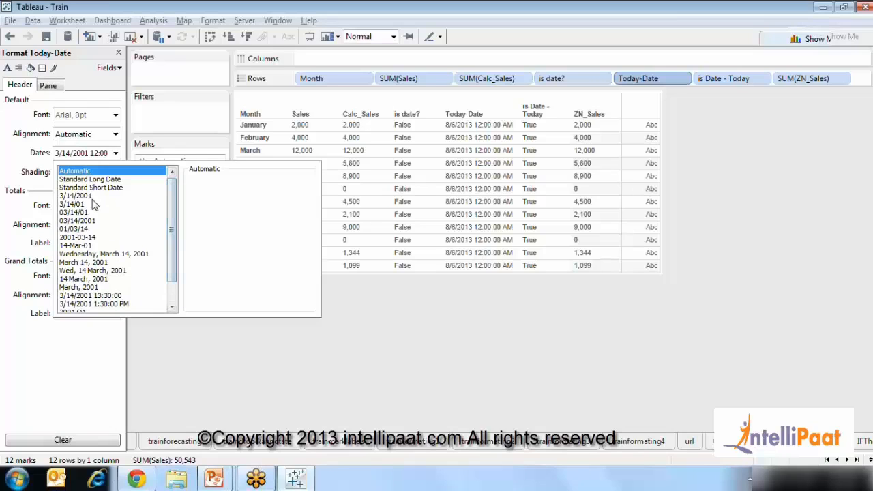
pyautogui.click(109, 196)
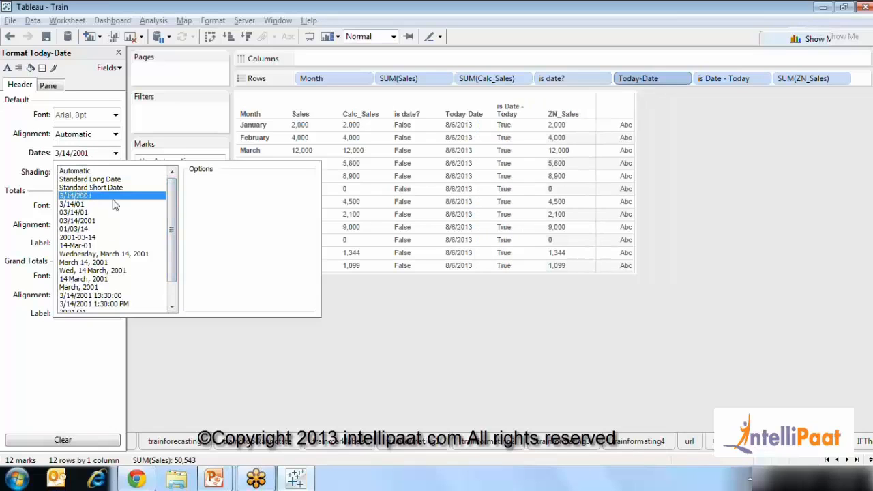
pyautogui.click(408, 322)
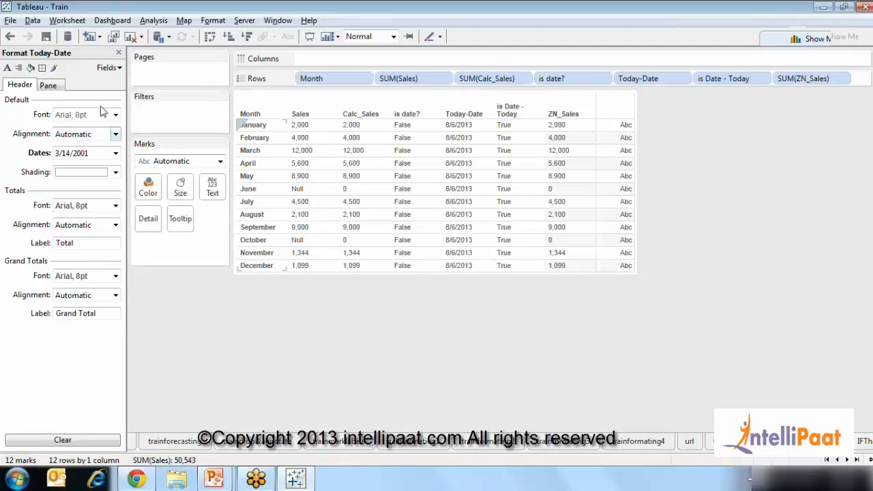
pyautogui.click(119, 53)
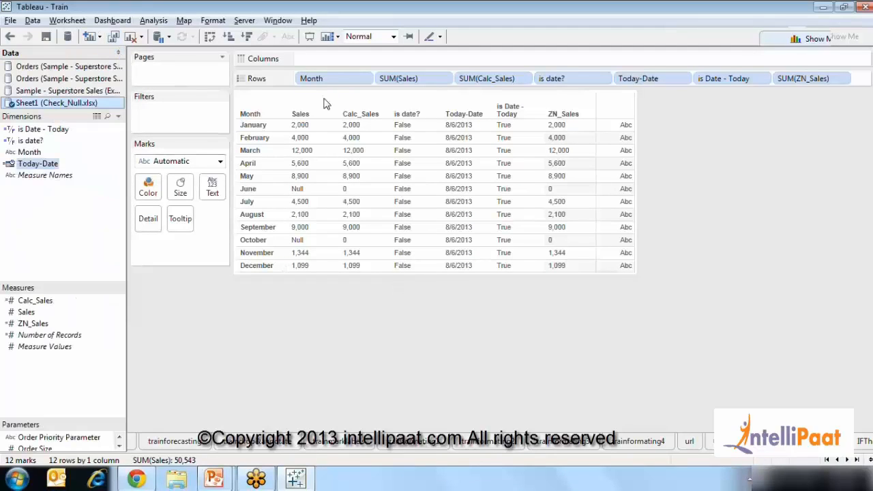
pyautogui.click(41, 326)
pyautogui.rightClick(40, 327)
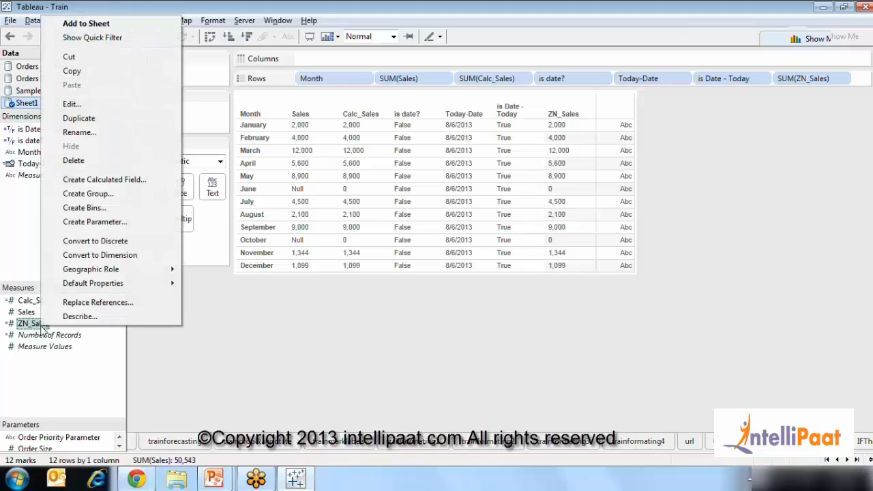
pyautogui.click(86, 179)
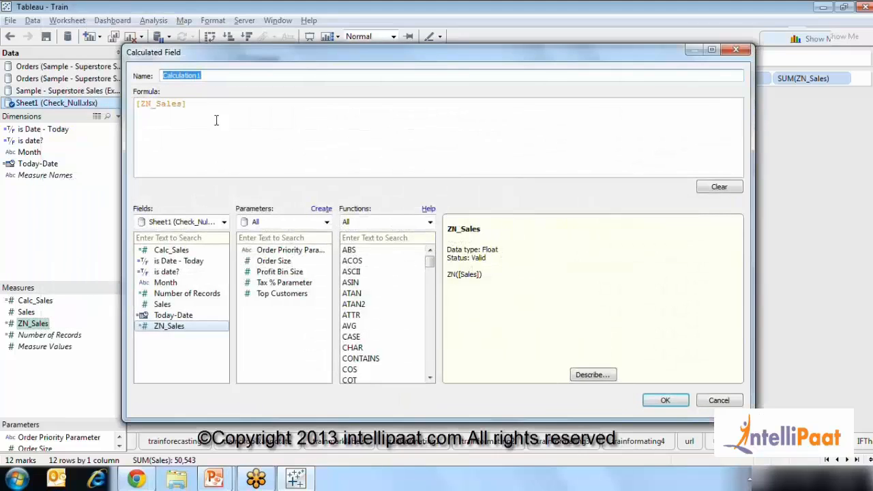
pyautogui.click(703, 403)
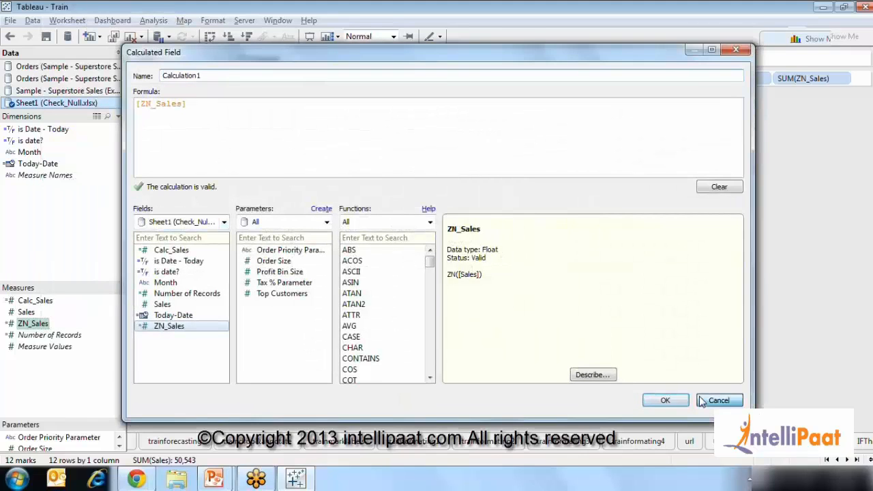
# Read the ZN_Sales formula and the ZN function description, and close the calculation without saving
pyautogui.rightClick(39, 332)
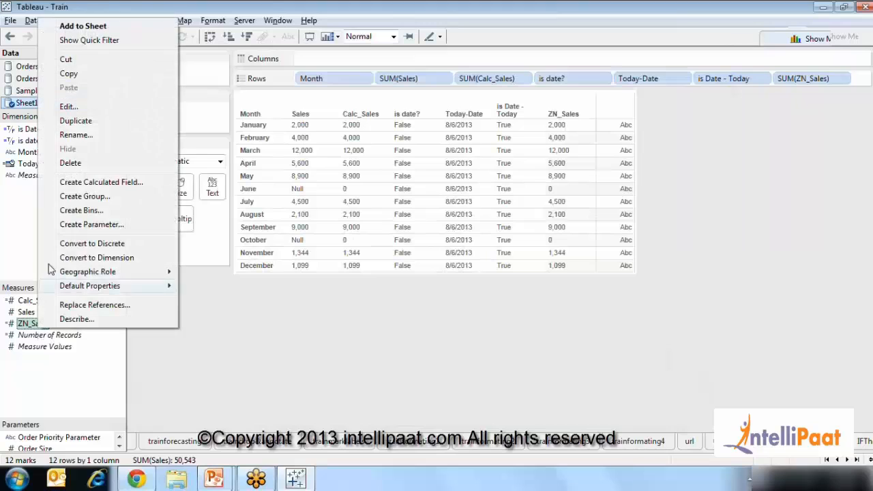
pyautogui.click(72, 107)
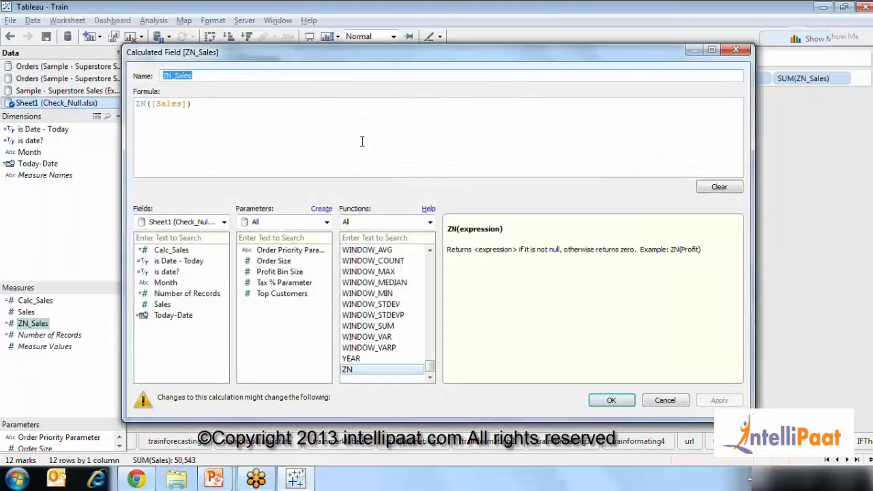
pyautogui.click(145, 107)
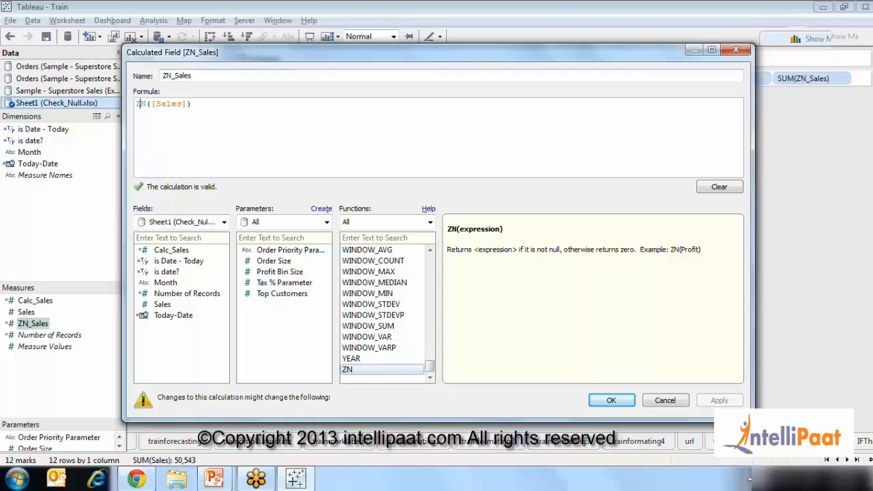
pyautogui.click(666, 401)
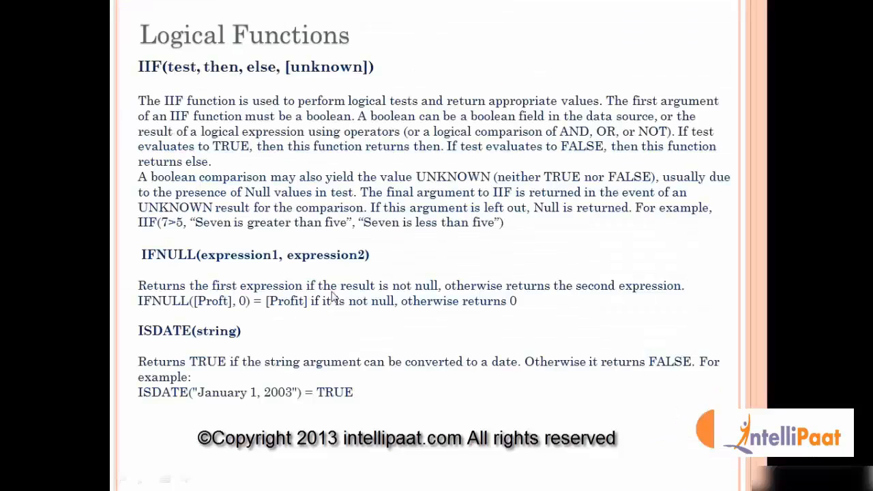
pyautogui.press('Left')
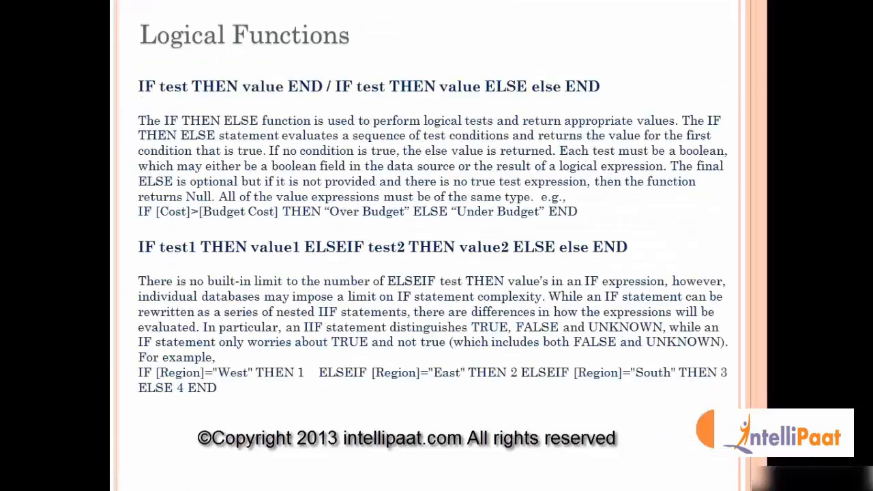
pyautogui.press('Right')
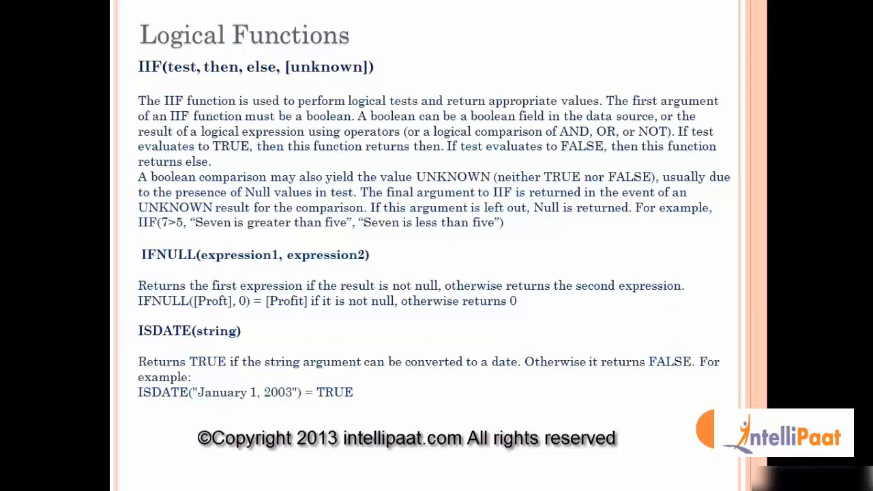
pyautogui.press('Left')
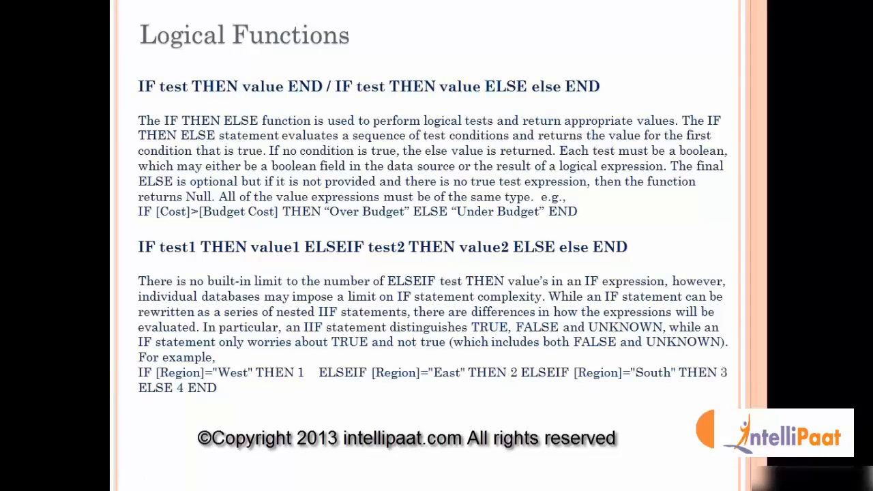
# Switch back to Tableau, open the IFThenElse worksheet and locate the Sales_Good calculated field among its dimensions
pyautogui.hotkey('alt', 'Tab')
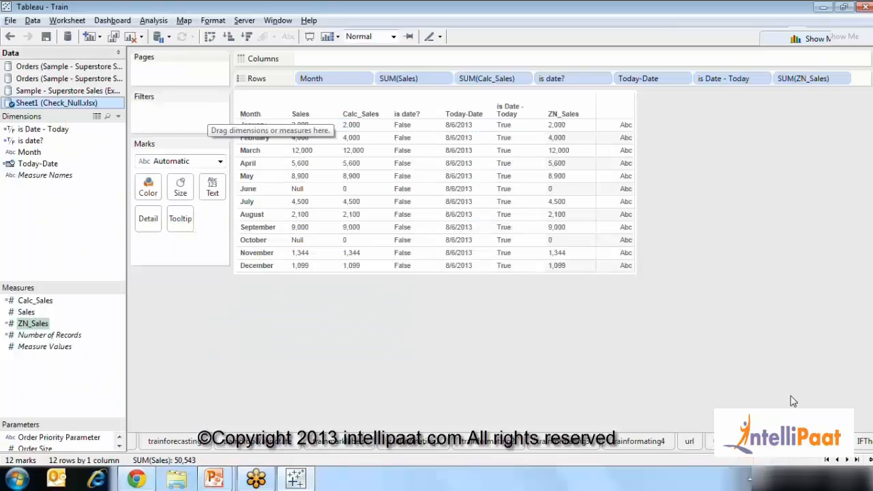
pyautogui.click(863, 442)
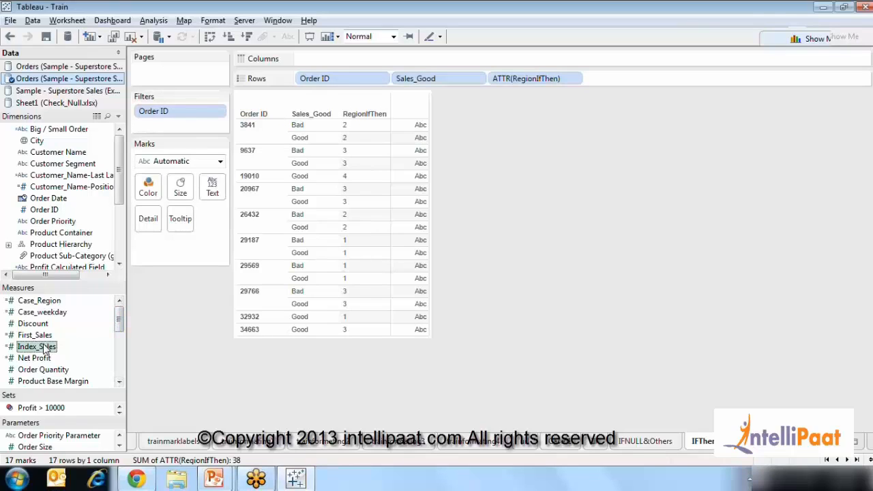
pyautogui.scroll(-1, 45, 350)
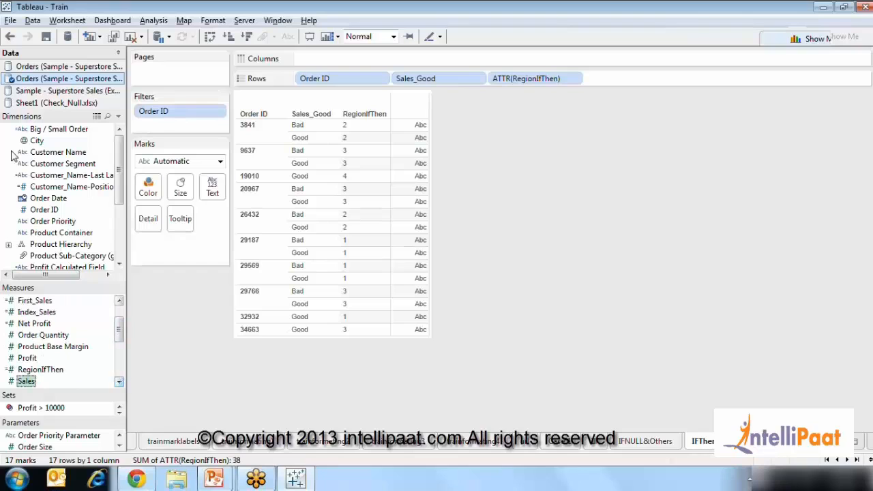
pyautogui.click(34, 154)
pyautogui.scroll(-2, 34, 157)
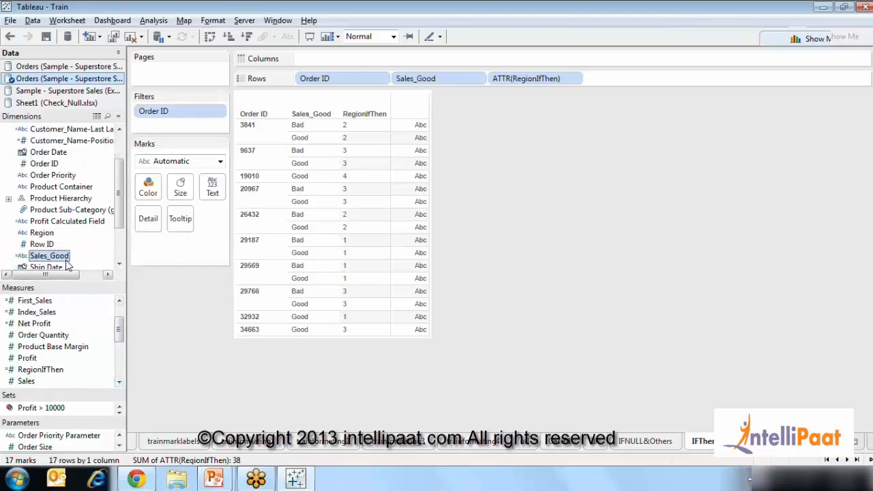
# Review the IF THEN ELSE formula of Sales_Good and compare it with the Sales_Good column in the table
pyautogui.rightClick(67, 262)
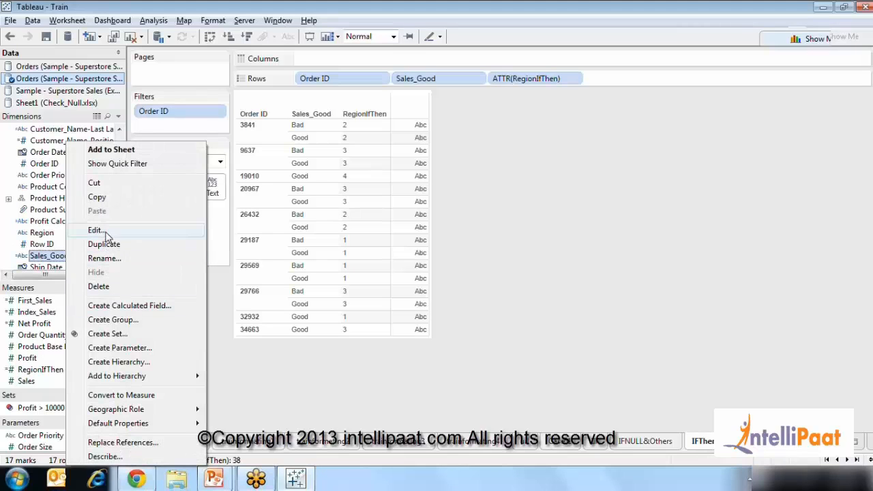
pyautogui.click(105, 232)
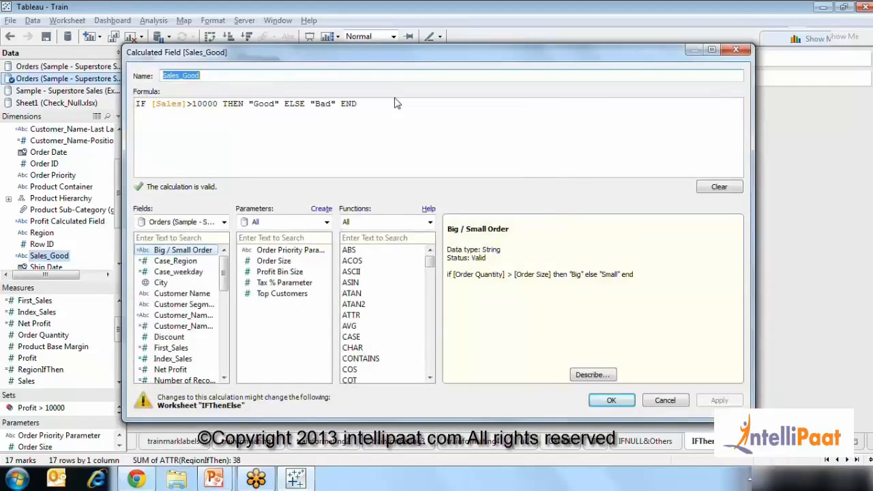
pyautogui.click(396, 123)
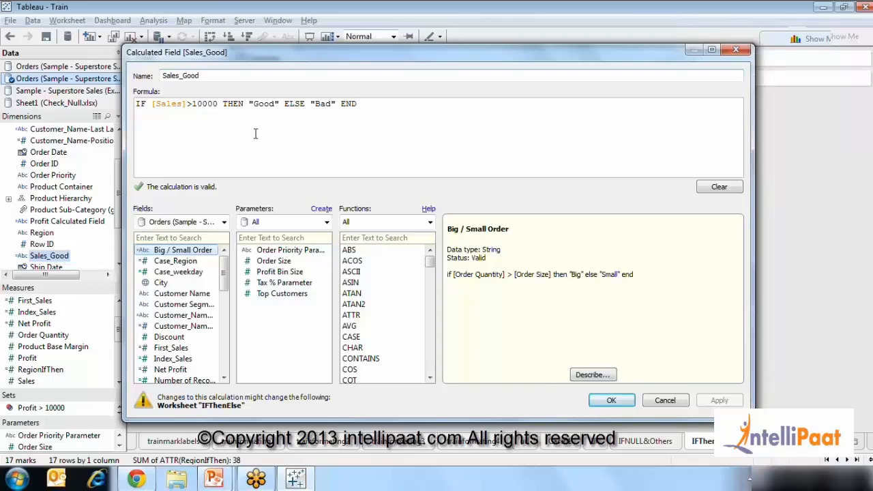
pyautogui.click(599, 403)
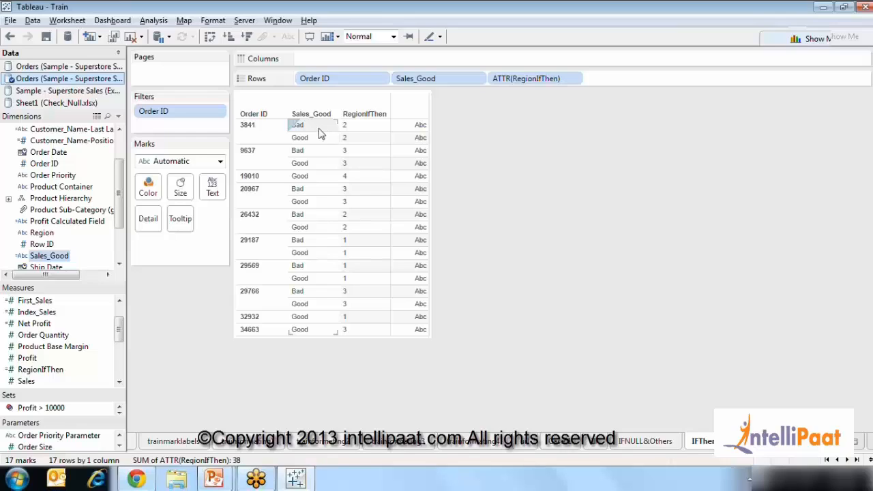
pyautogui.rightClick(56, 263)
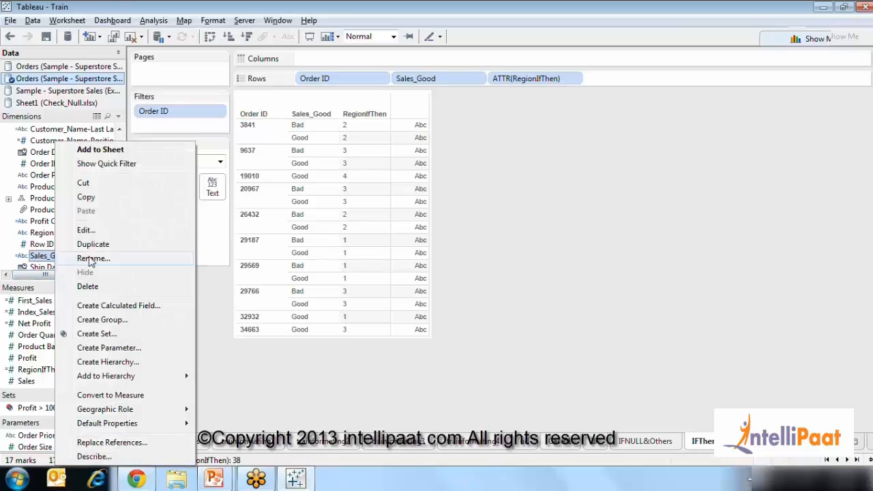
pyautogui.click(85, 231)
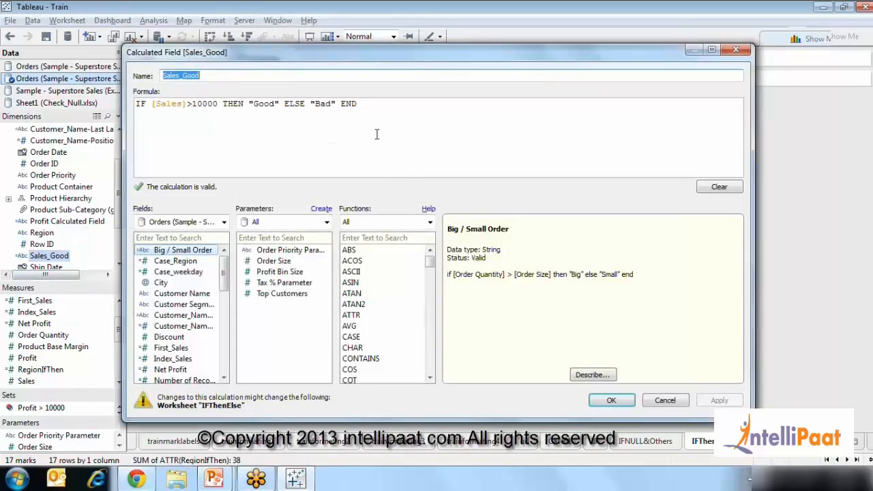
pyautogui.click(665, 401)
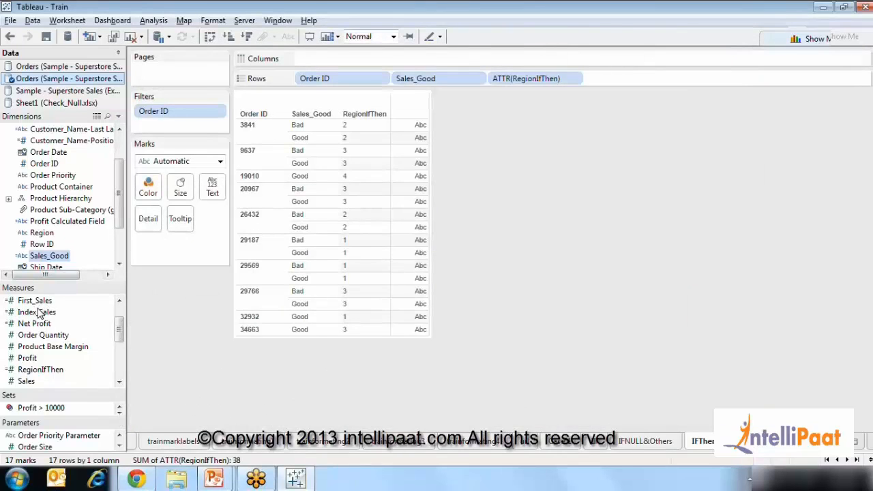
# Open the RegionIfThen calculation and trace its West, East and South conditions through the ELSE value and END
pyautogui.click(39, 312)
pyautogui.rightClick(38, 370)
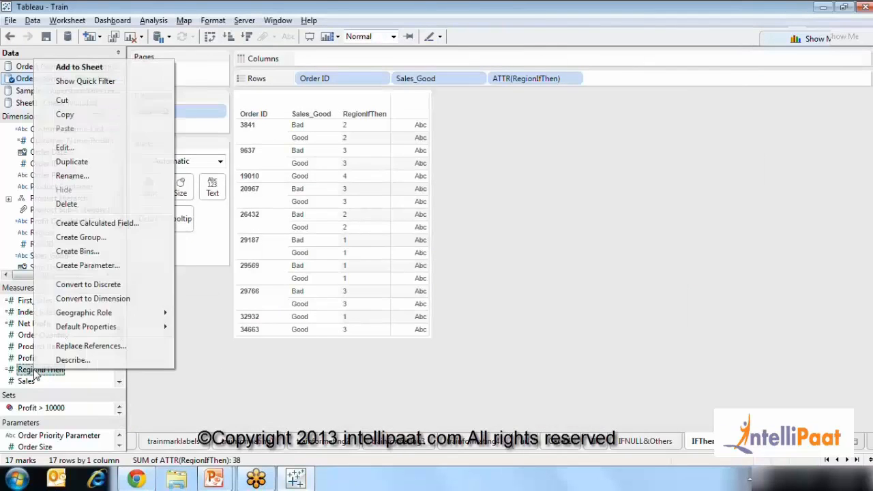
pyautogui.click(115, 146)
pyautogui.click(447, 137)
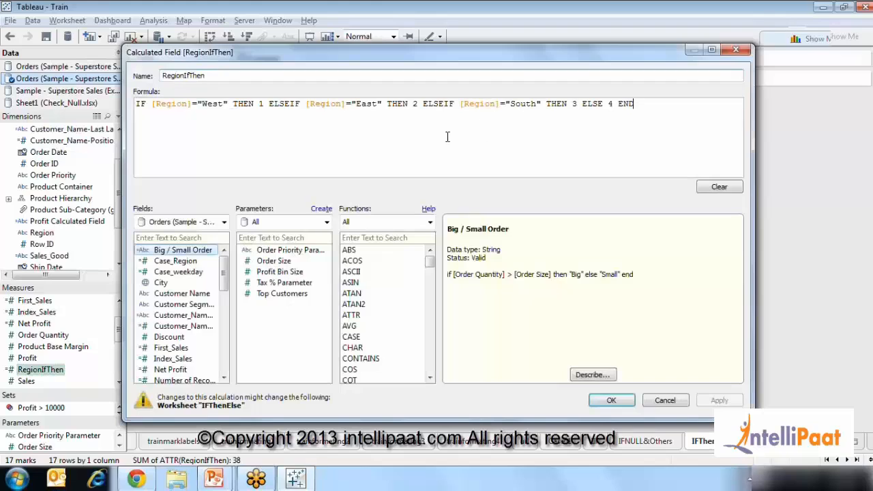
pyautogui.click(202, 105)
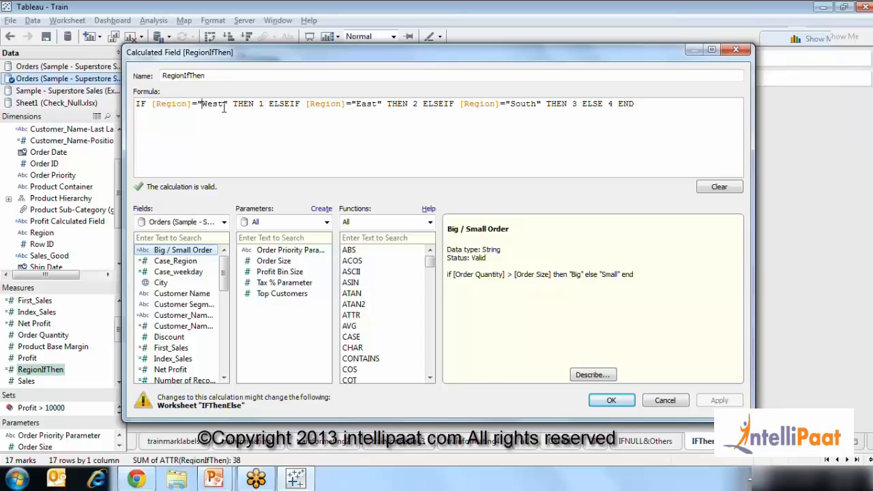
pyautogui.doubleClick(276, 105)
pyautogui.click(387, 103)
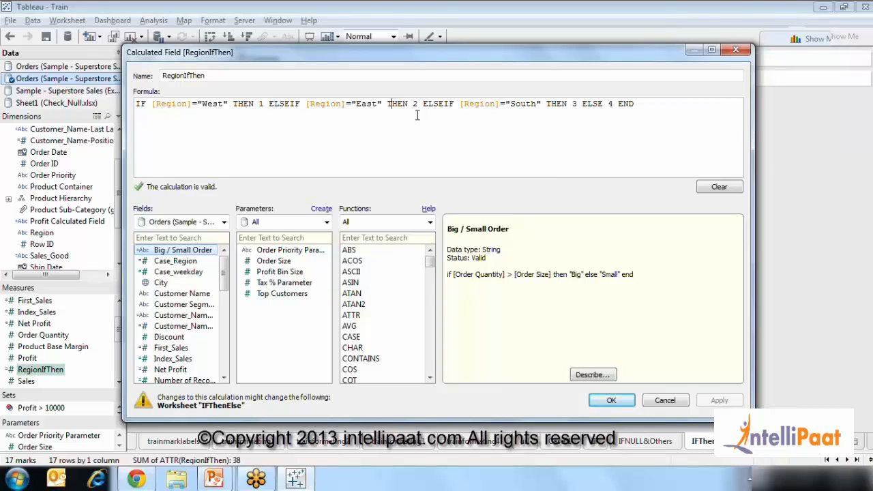
pyautogui.doubleClick(626, 105)
# Read the IF syntax description among the Logical functions and close the RegionIfThen calculation without saving
pyautogui.click(376, 224)
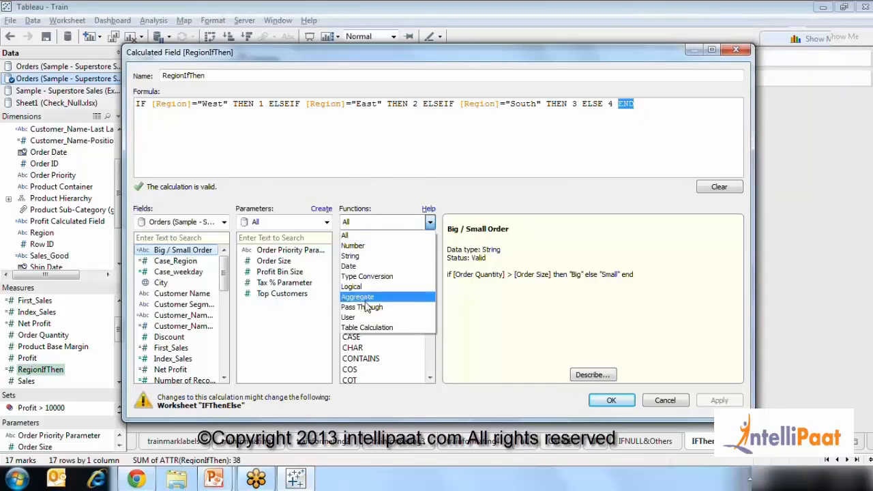
pyautogui.click(352, 286)
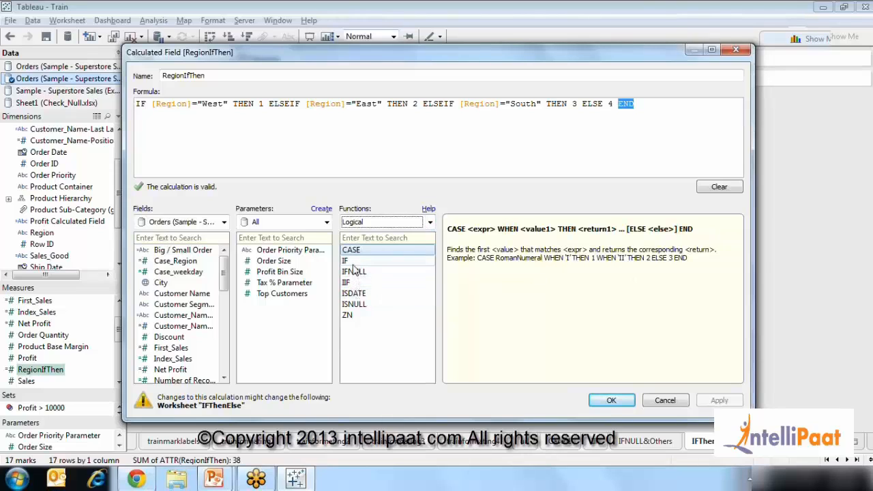
pyautogui.click(353, 262)
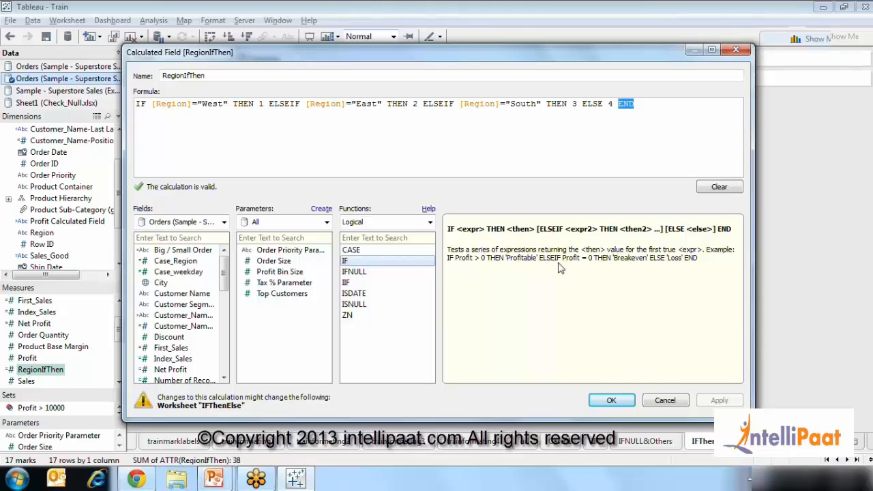
pyautogui.click(484, 117)
pyautogui.click(666, 403)
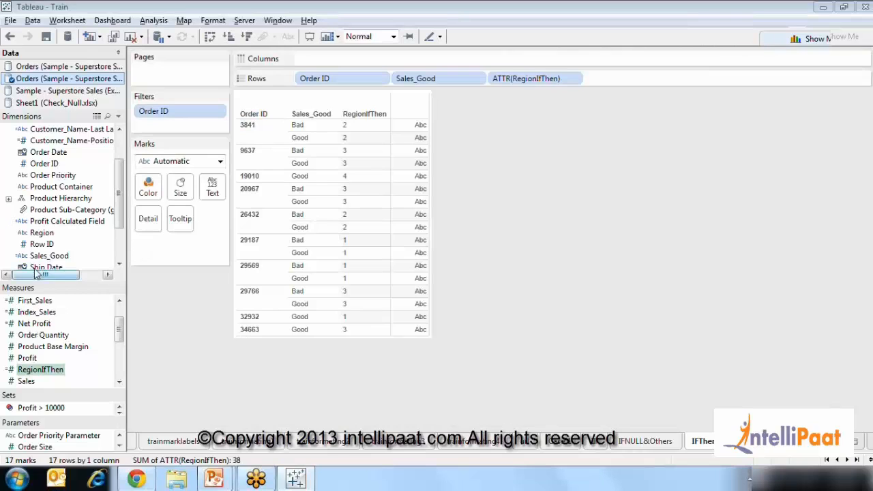
# Try a Sales_Good filter with Bad and Good selected and its quick filter shown, and remove that filter
pyautogui.moveTo(48, 257); pyautogui.dragTo(173, 133)
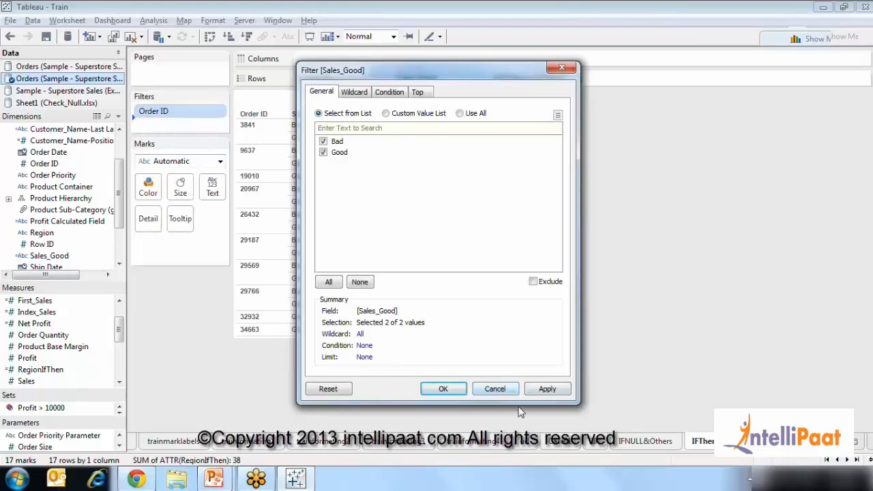
pyautogui.click(445, 391)
pyautogui.click(220, 124)
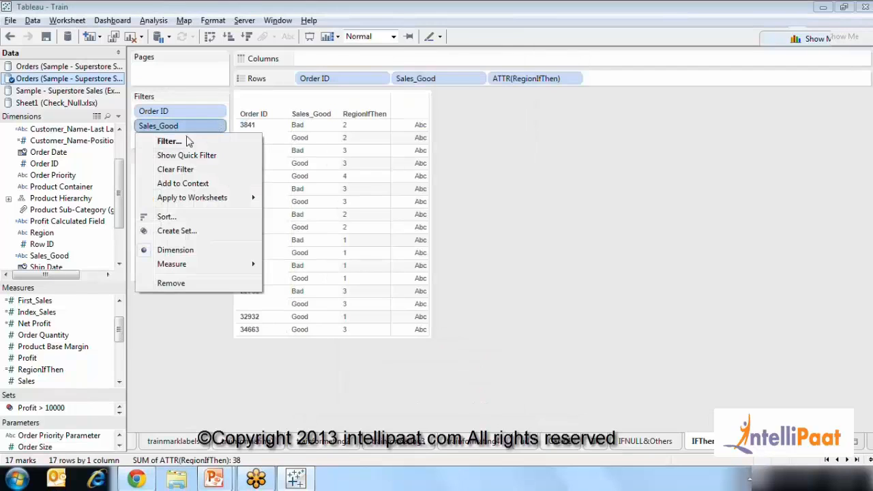
pyautogui.click(189, 156)
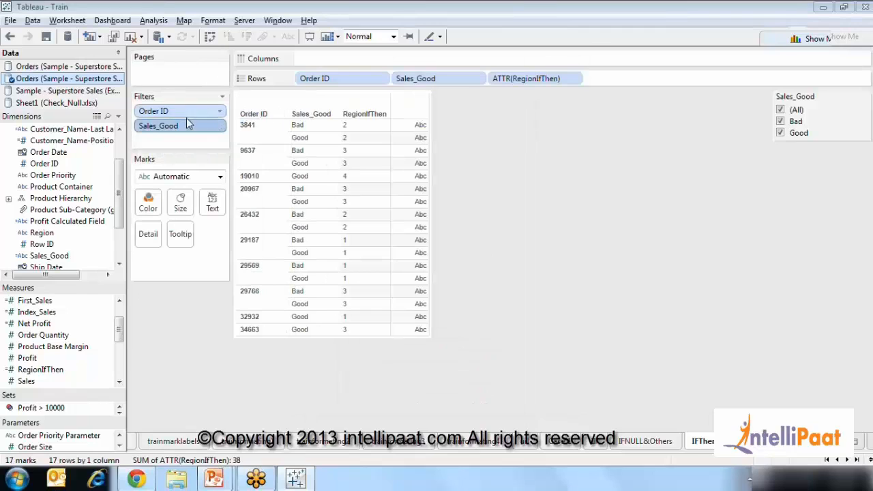
pyautogui.moveTo(189, 126); pyautogui.dragTo(533, 245)
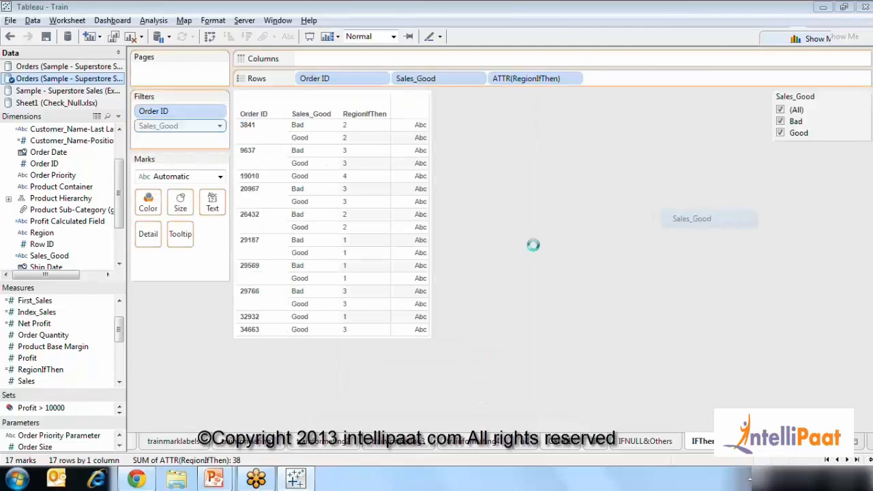
# Show a quick filter for Sales_Good straight from the dimension
pyautogui.rightClick(62, 259)
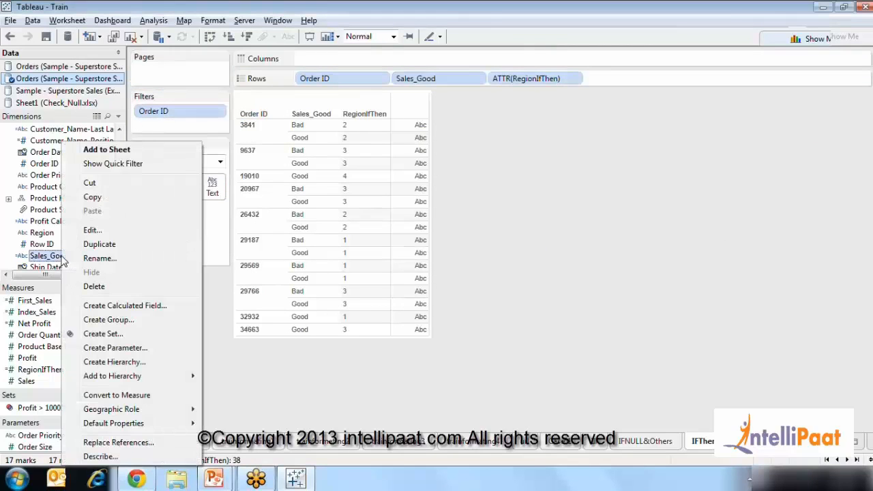
pyautogui.click(117, 166)
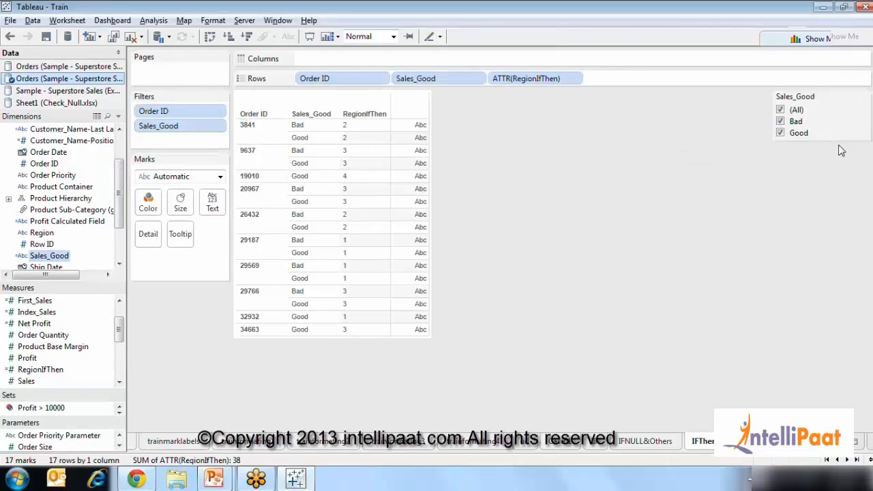
# Filter the table by Sales_Good to only Good, to only Bad, and back to all values
pyautogui.click(781, 122)
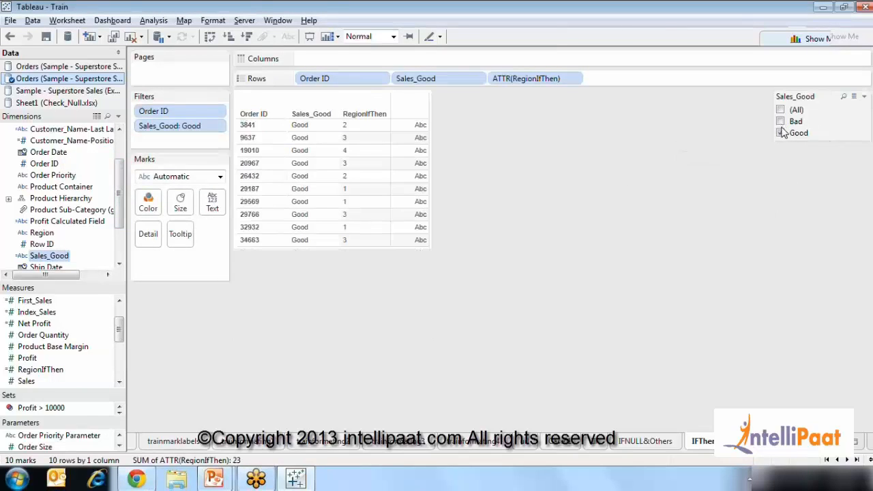
pyautogui.click(781, 133)
pyautogui.click(781, 122)
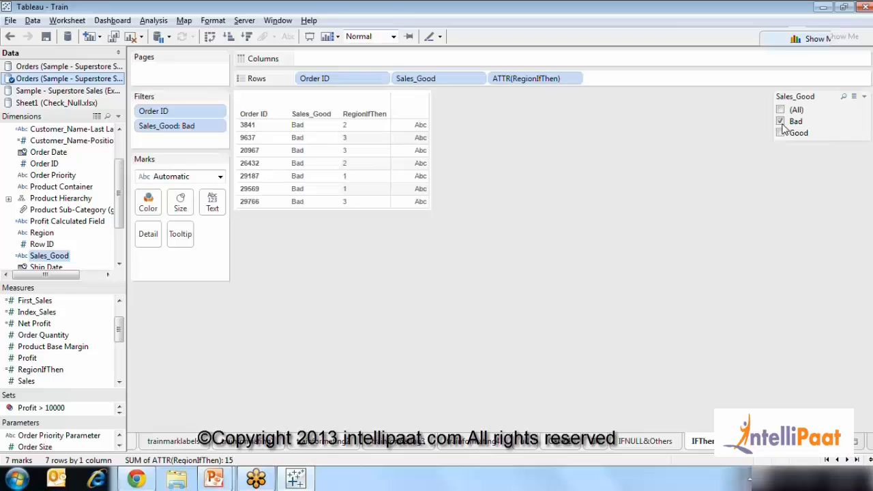
pyautogui.click(781, 110)
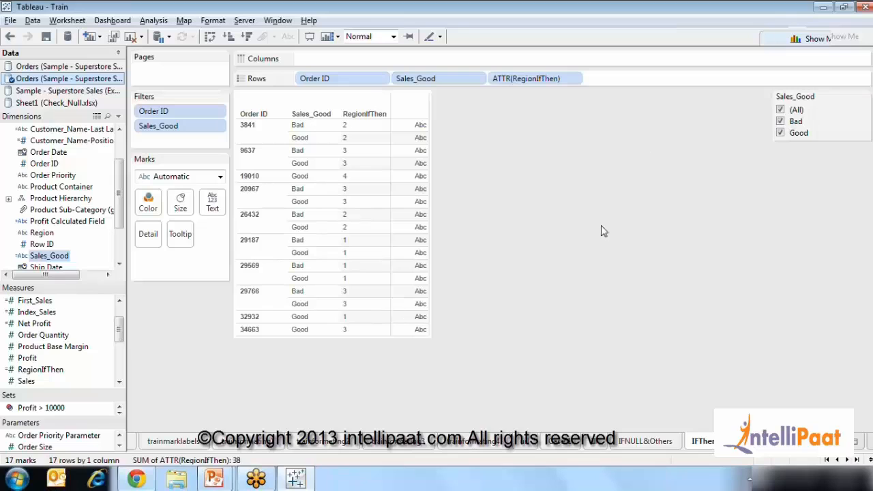
# Switch to the PowerPoint slide show, read the Changing Date Levels slide after Logical Functions, and return to Tableau
pyautogui.moveTo(210, 481)
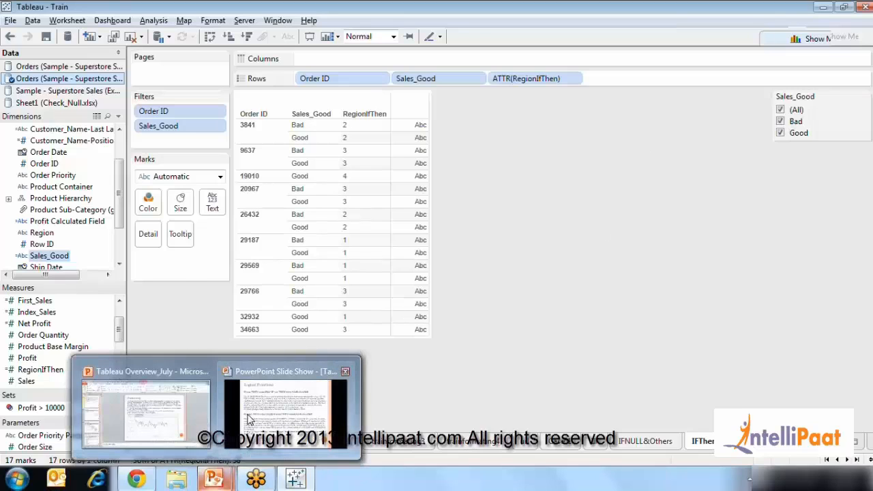
pyautogui.click(287, 409)
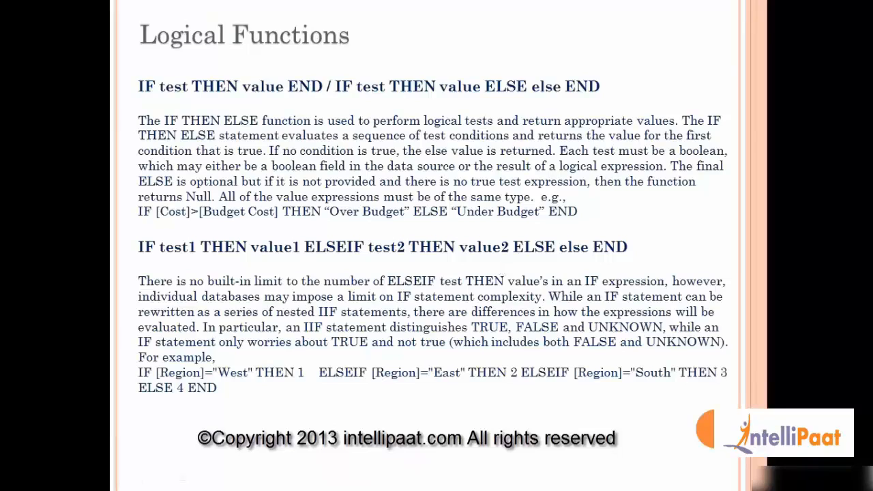
pyautogui.press('Right')
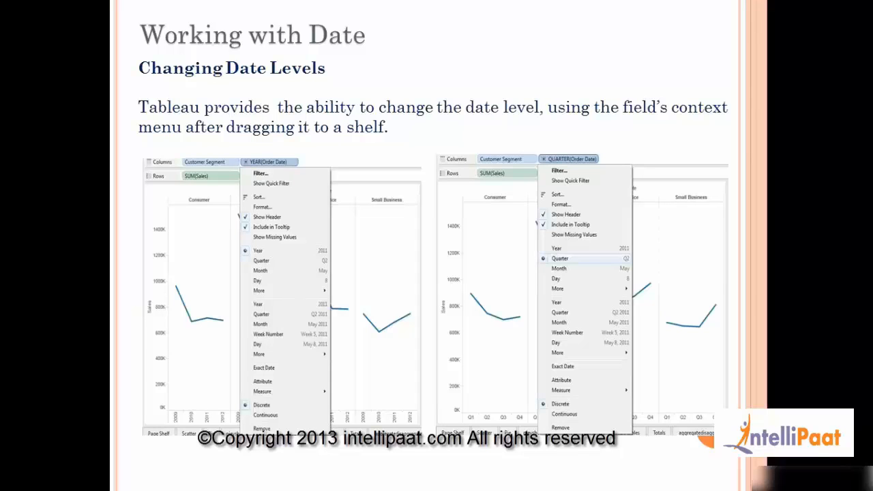
pyautogui.hotkey('alt', 'Tab')
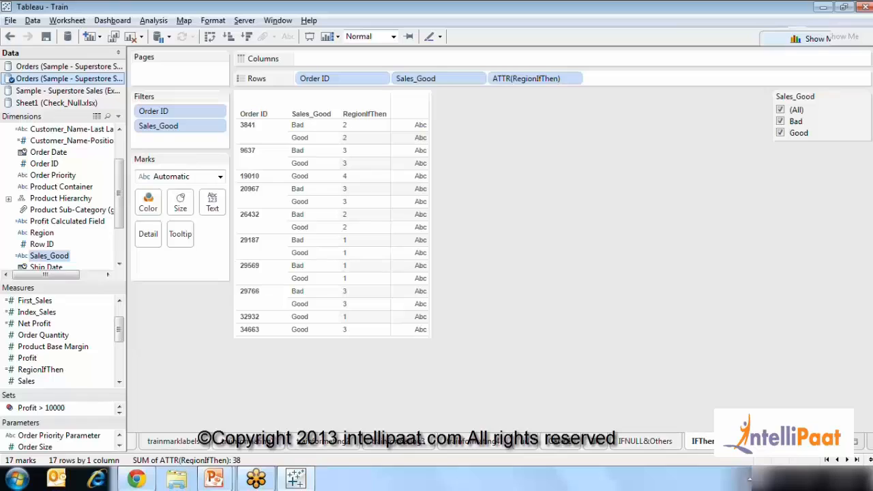
# Create a new worksheet plotting SUM(Sales) in Rows against YEAR(Order Date) in Columns
pyautogui.click(854, 442)
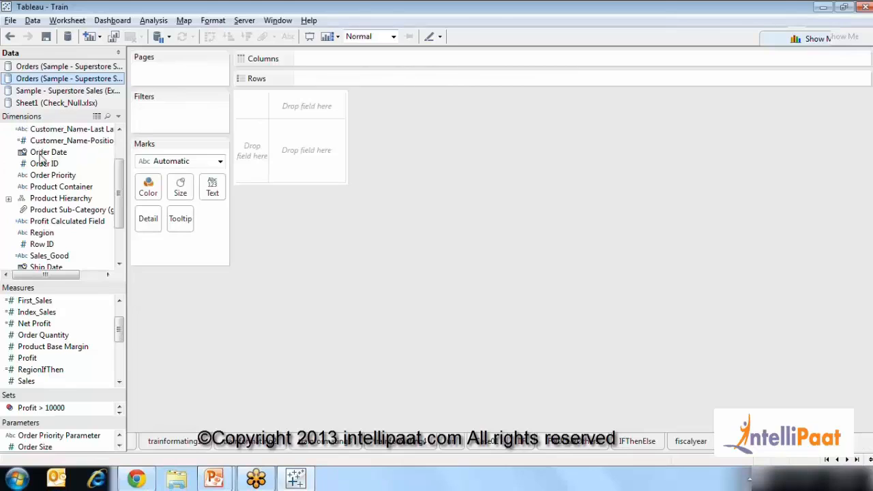
pyautogui.moveTo(46, 153); pyautogui.dragTo(400, 58)
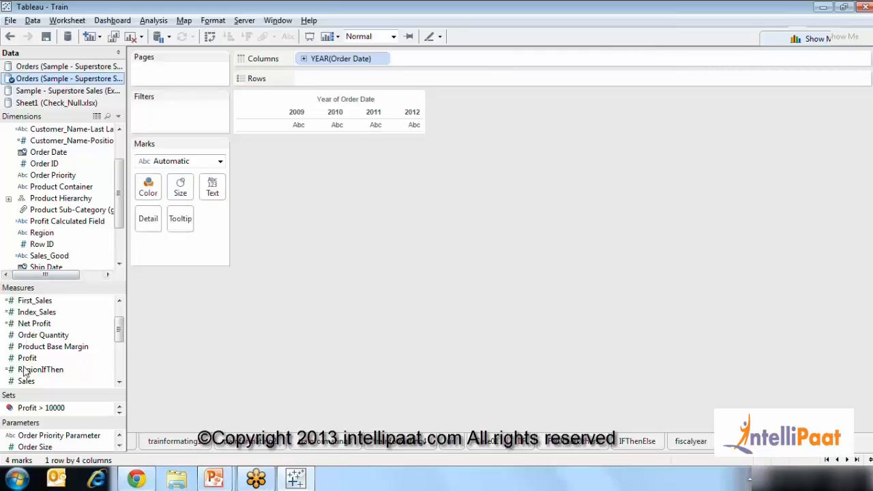
pyautogui.moveTo(26, 382); pyautogui.dragTo(335, 79)
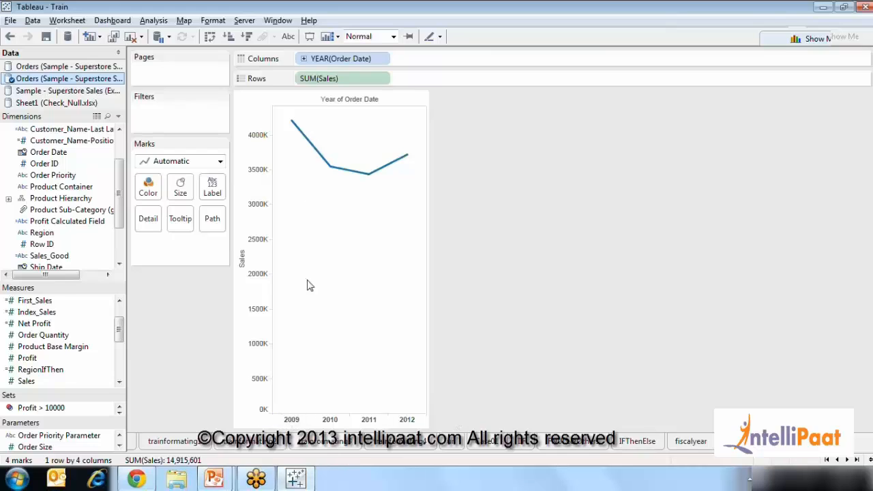
# Inspect the yearly sales points, expand YEAR(Order Date) into quarters and collapse it again
pyautogui.moveTo(294, 123)
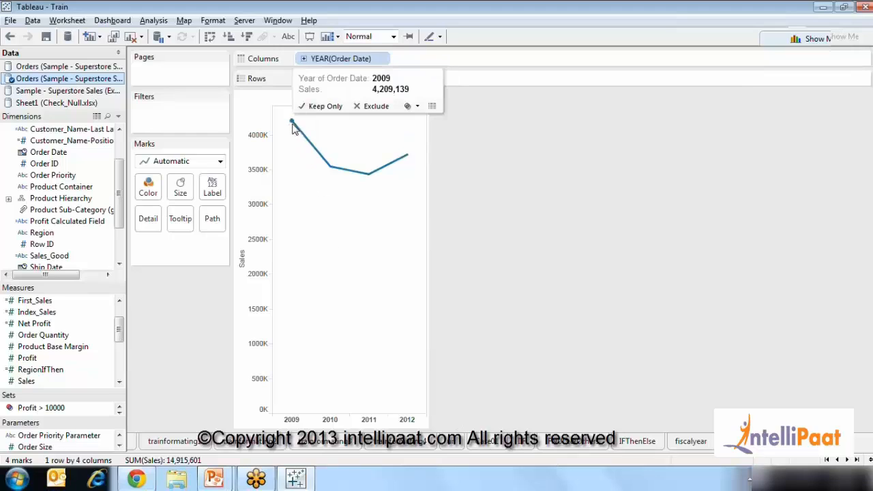
pyautogui.moveTo(331, 171)
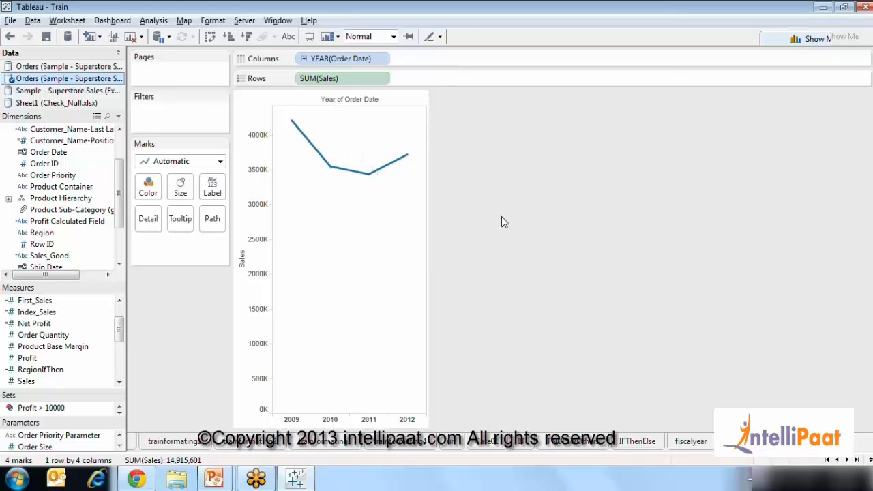
pyautogui.click(304, 60)
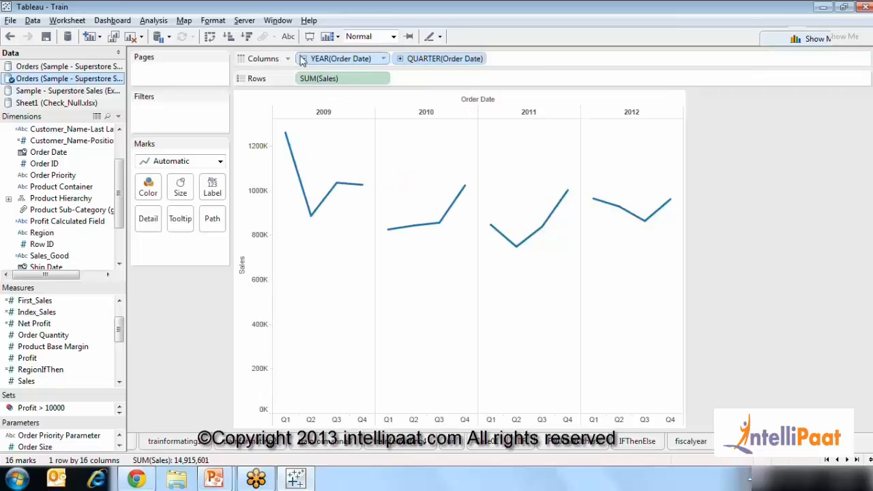
pyautogui.click(305, 59)
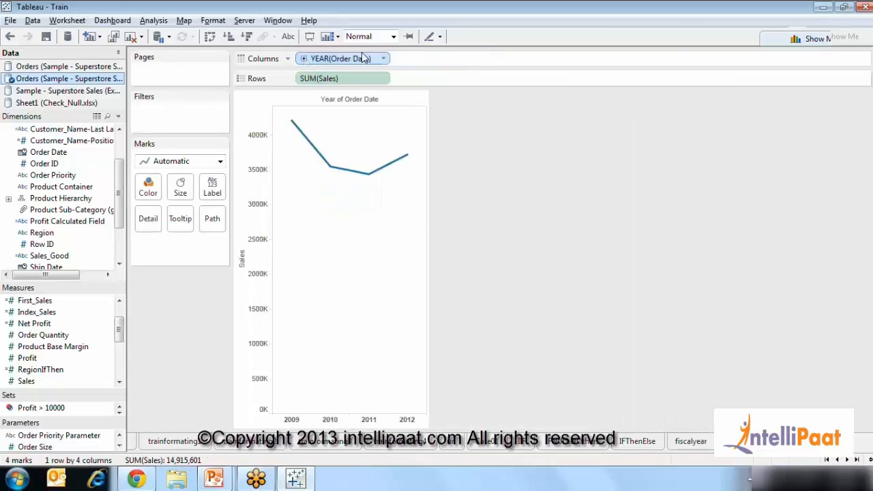
# Change Order Date to the continuous Year level and collapse the Data pane to widen the chart
pyautogui.click(383, 58)
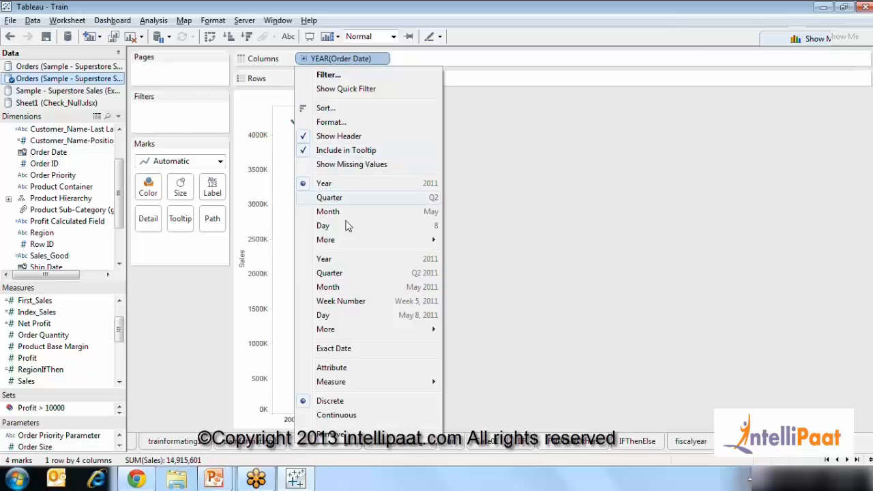
pyautogui.click(343, 267)
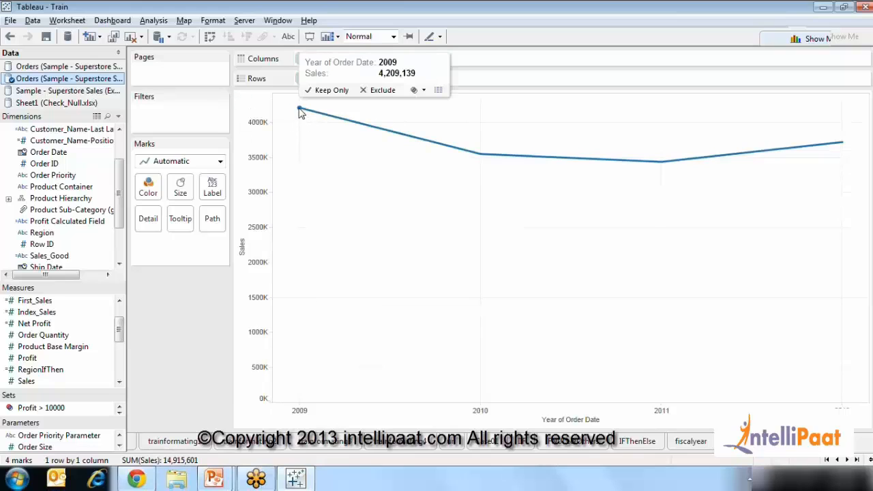
pyautogui.click(118, 53)
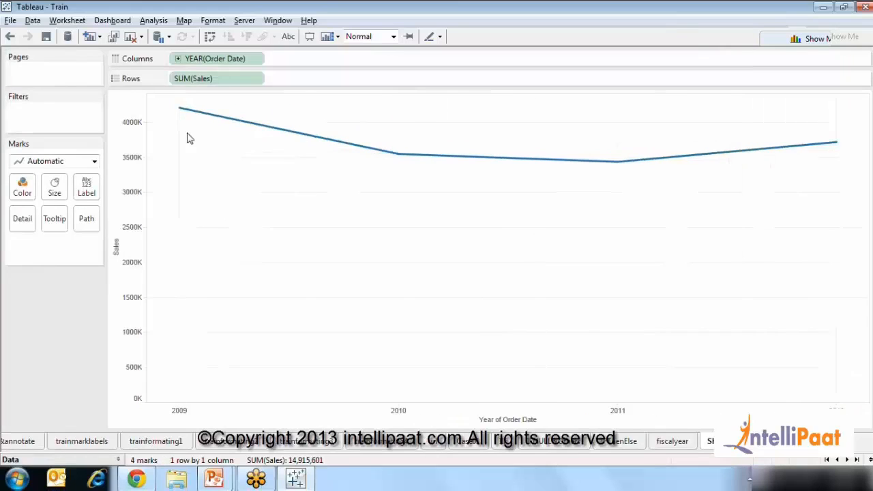
pyautogui.moveTo(182, 114)
pyautogui.moveTo(419, 164)
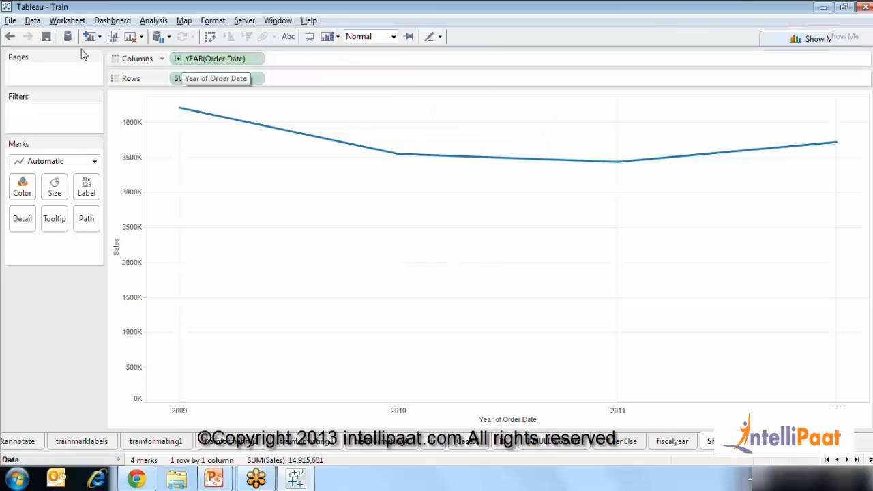
# Undo the continuous Year change, and try the year's quarter drill-down before undoing that as well
pyautogui.click(10, 36)
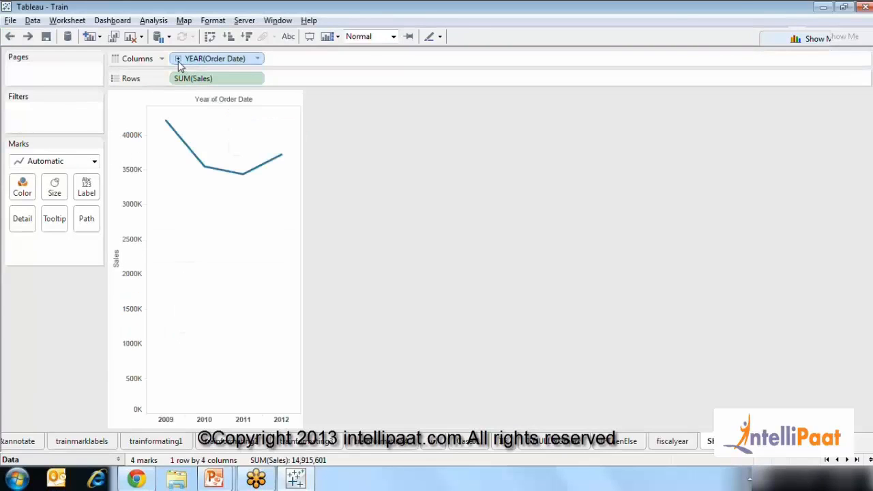
pyautogui.click(178, 59)
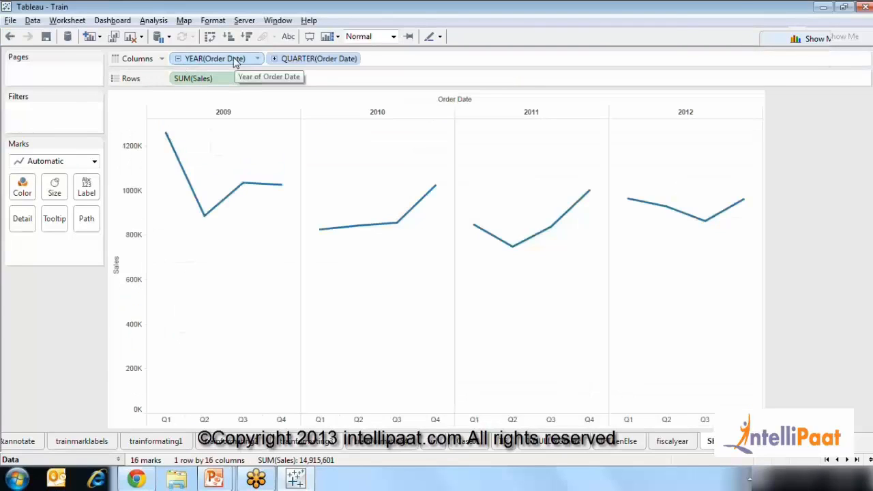
pyautogui.click(9, 38)
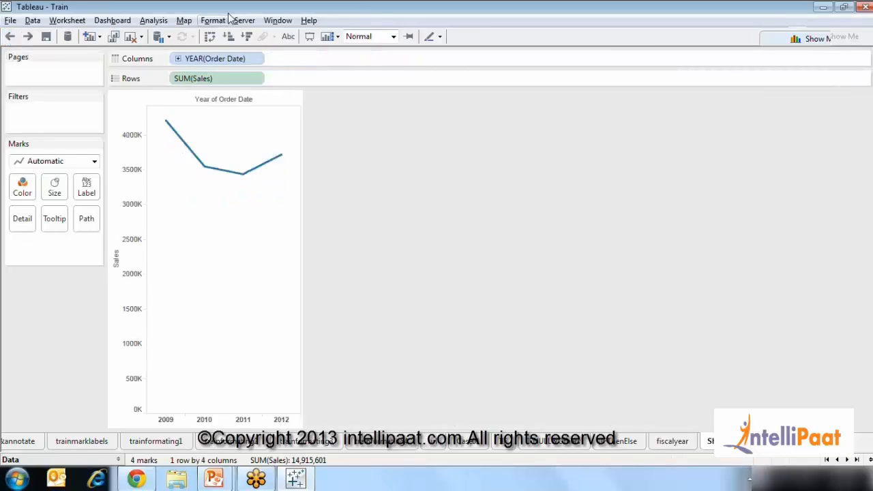
# Show sales by the discrete Month of Order Date and by its continuous Month, inspecting the first points of each line
pyautogui.click(259, 59)
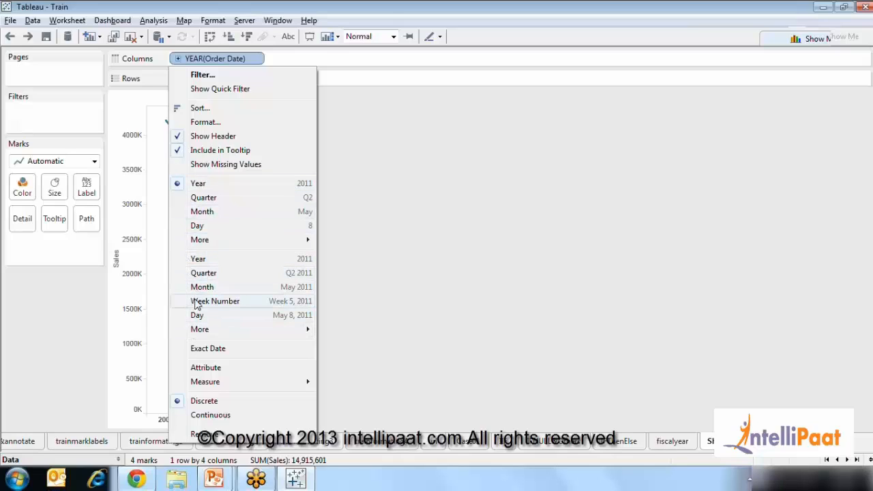
pyautogui.click(201, 212)
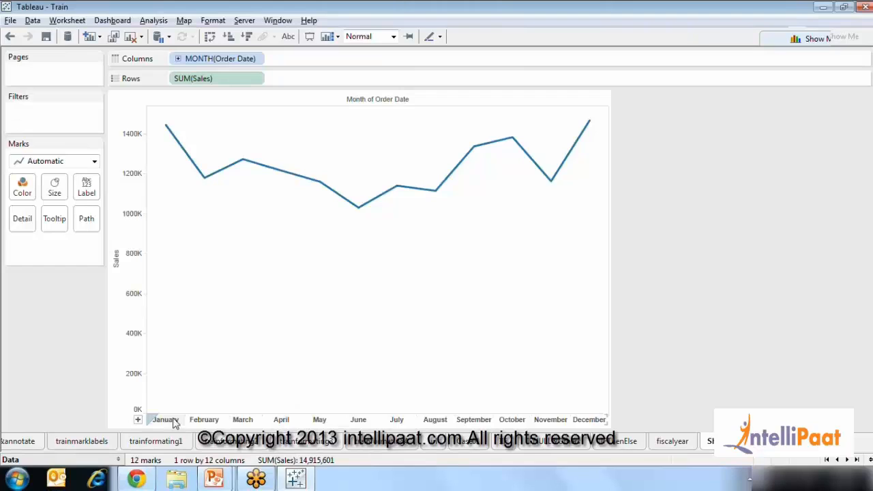
pyautogui.moveTo(168, 131)
pyautogui.moveTo(176, 148)
pyautogui.click(260, 60)
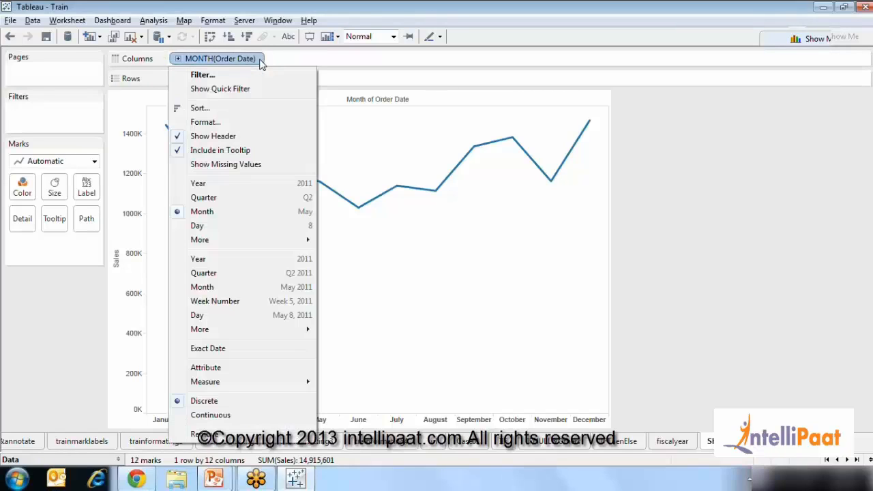
pyautogui.click(214, 289)
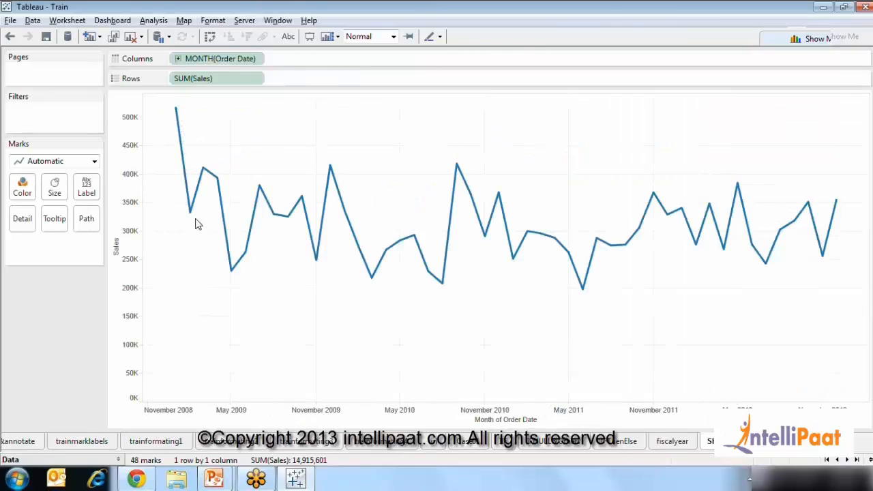
pyautogui.moveTo(175, 113)
# Show sales by the discrete Quarter of Order Date and by its continuous Quarter
pyautogui.click(259, 59)
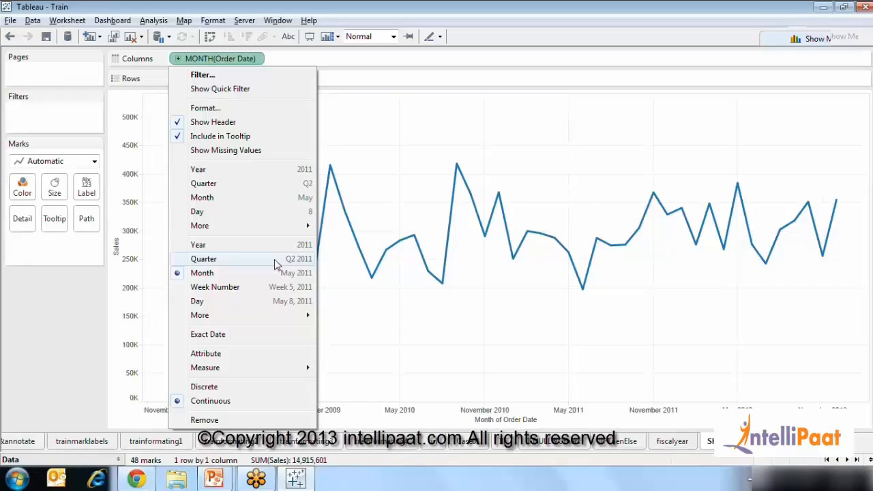
pyautogui.click(270, 184)
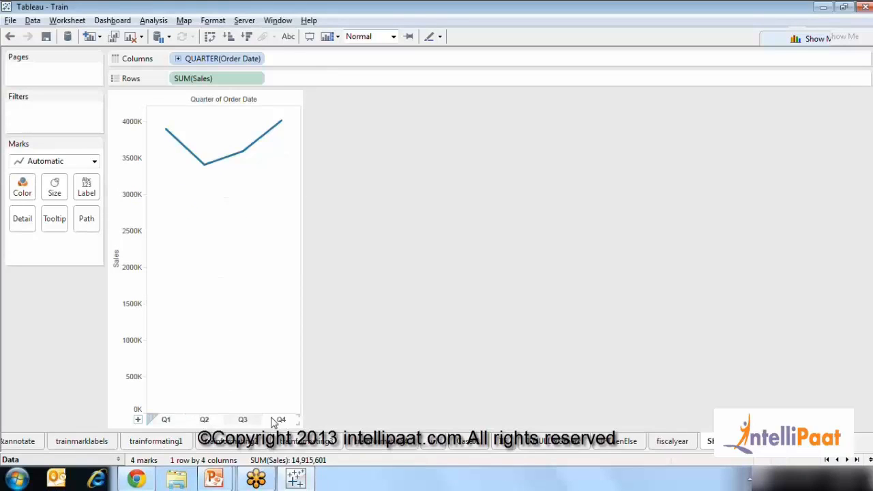
pyautogui.click(261, 60)
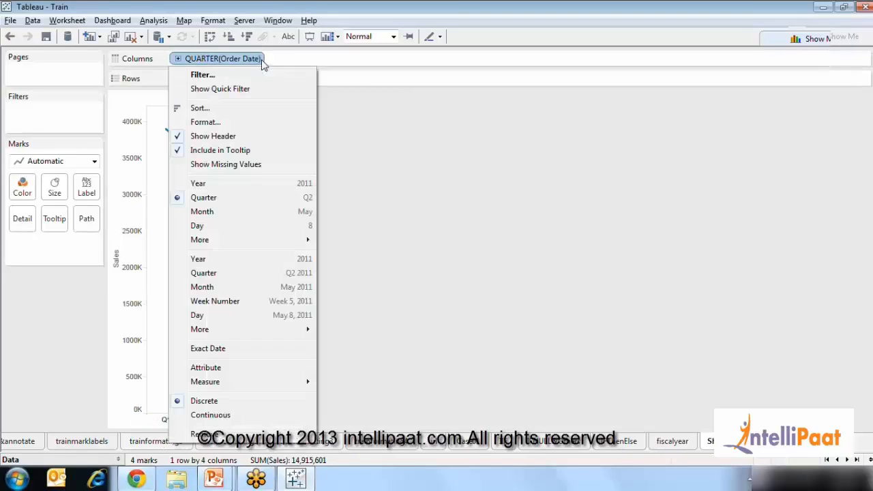
pyautogui.click(213, 275)
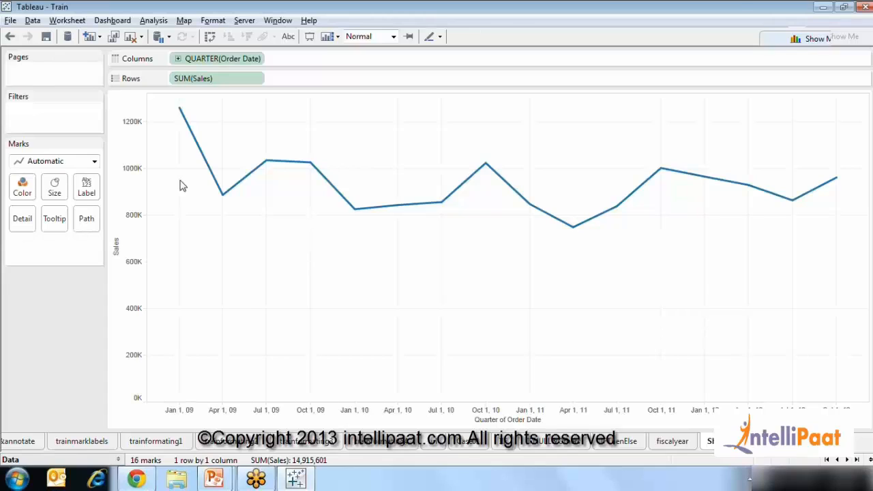
# Review the available date levels for Order Date and set it to the discrete Month level
pyautogui.click(263, 59)
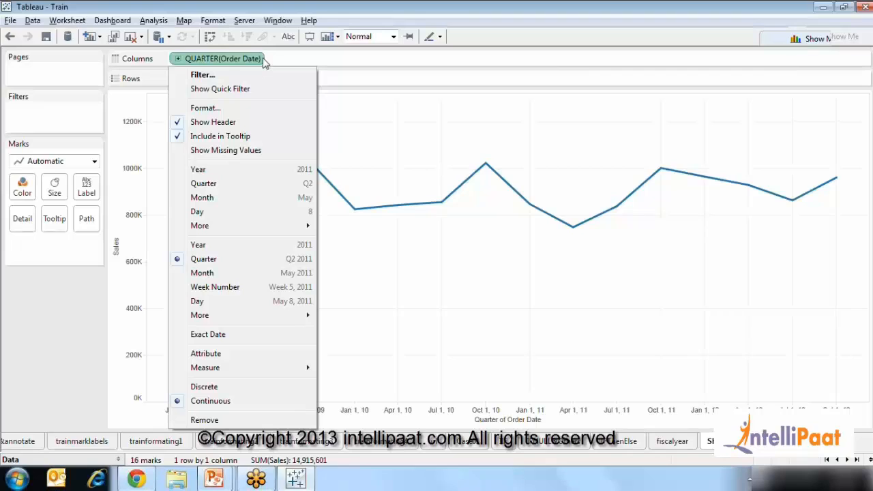
pyautogui.click(503, 8)
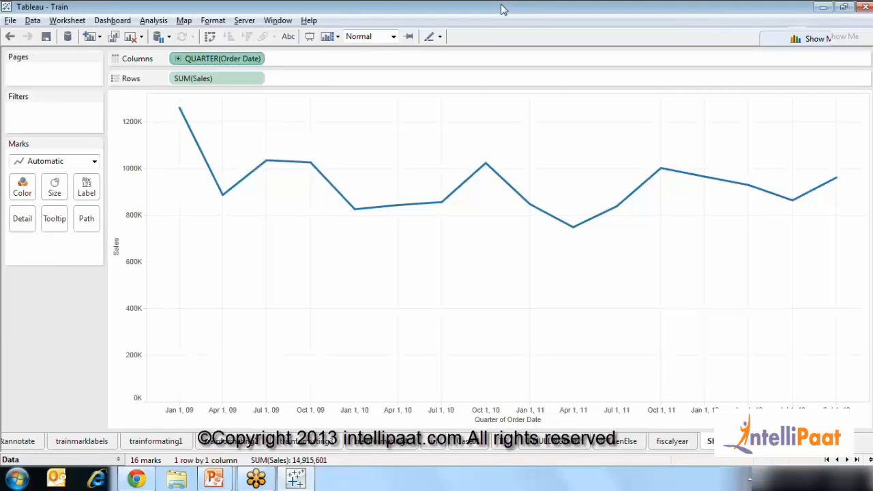
pyautogui.click(260, 60)
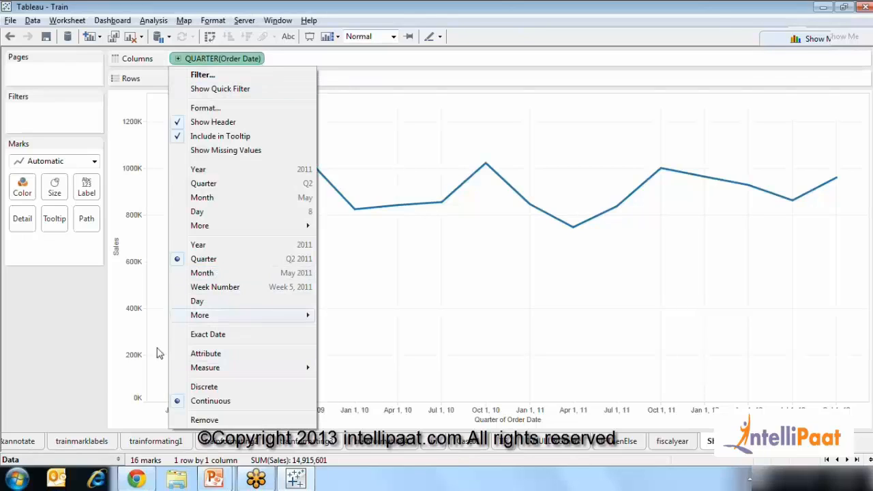
pyautogui.click(67, 370)
pyautogui.click(259, 60)
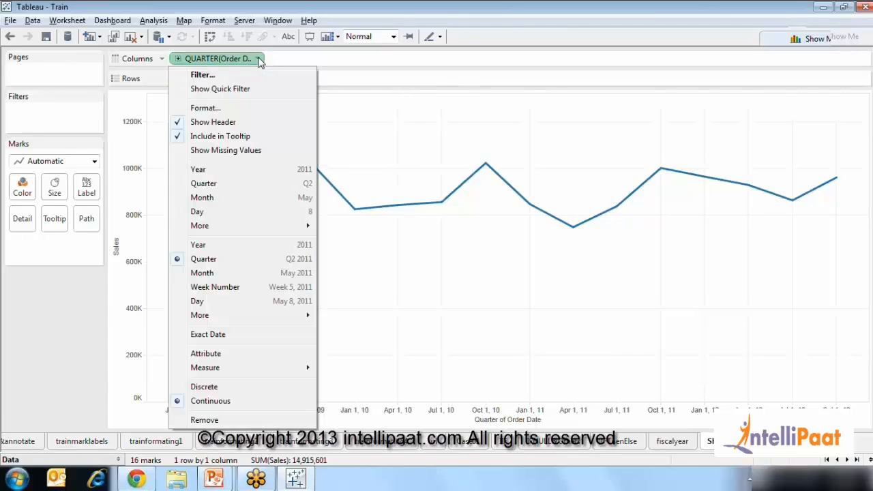
pyautogui.click(202, 198)
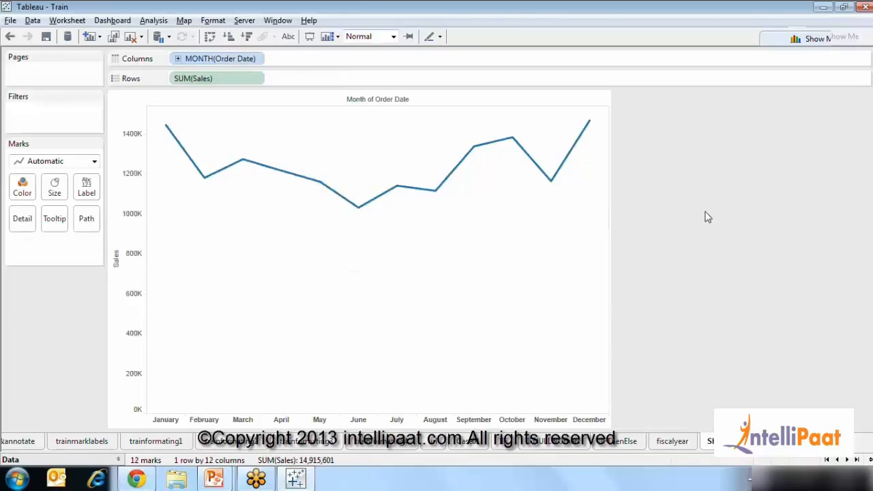
# Examine the options of the Order Date and Sales fields, including the discrete and continuous date levels
pyautogui.click(260, 59)
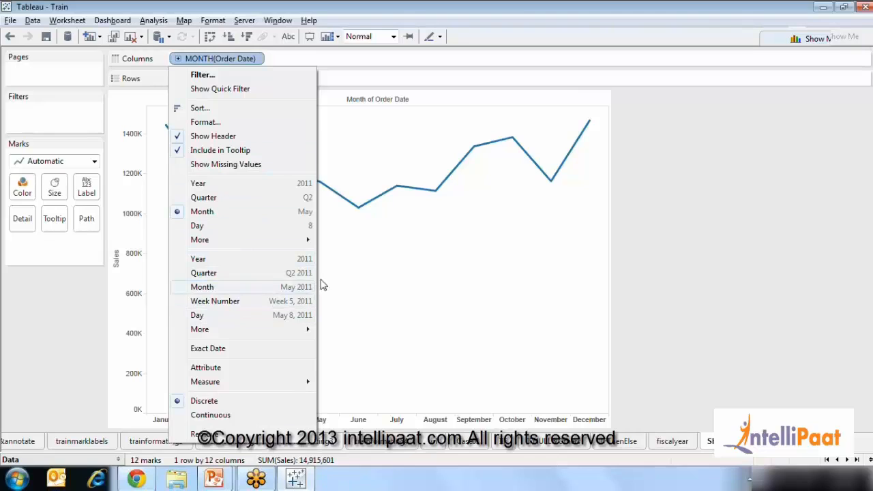
pyautogui.click(721, 252)
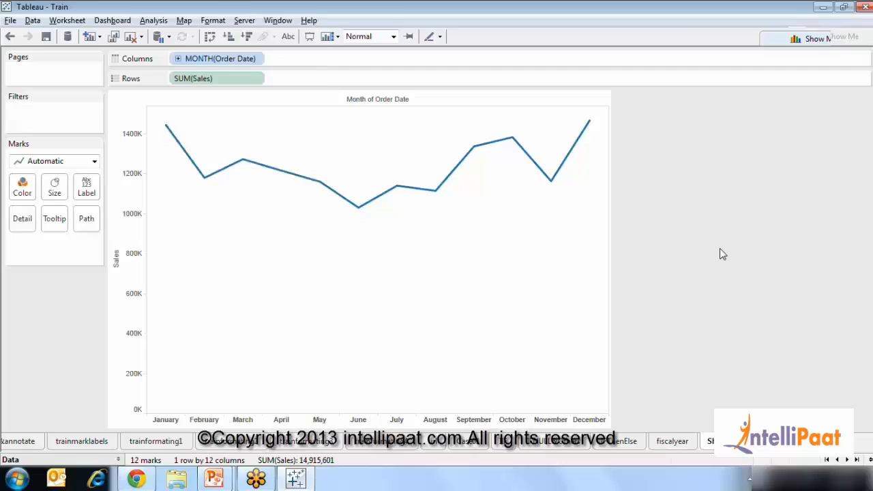
pyautogui.click(259, 78)
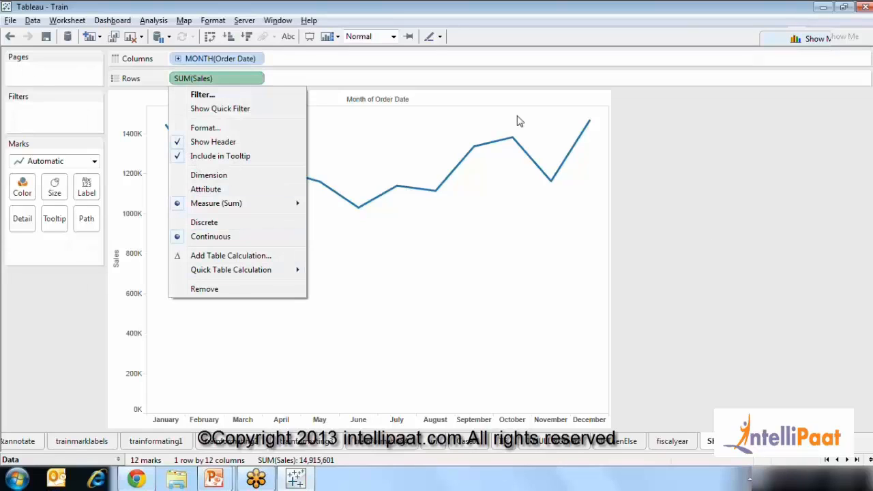
pyautogui.click(680, 164)
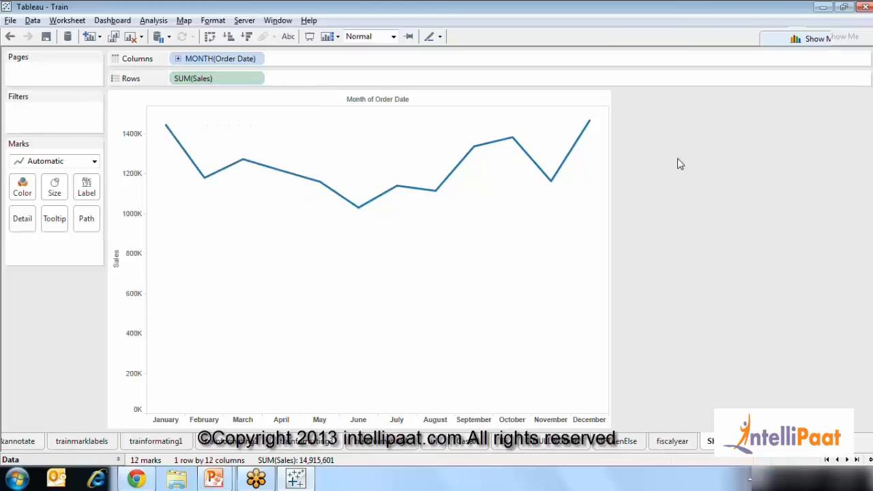
pyautogui.click(257, 59)
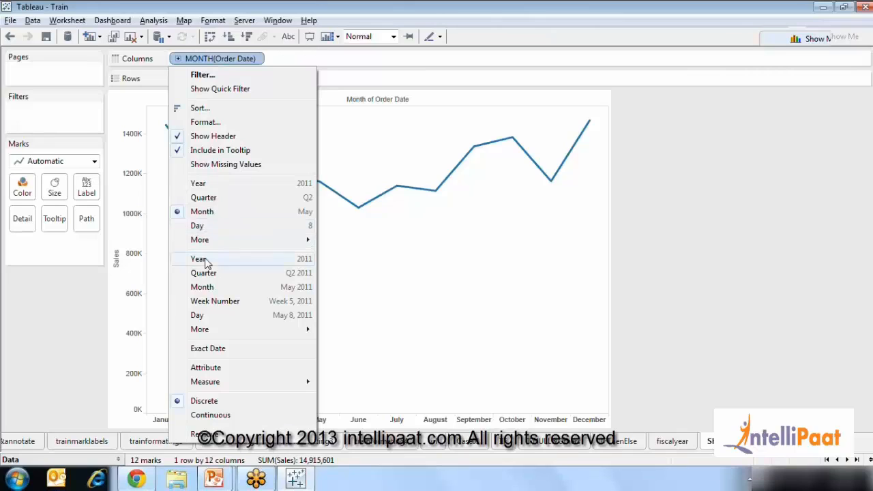
pyautogui.moveTo(211, 244)
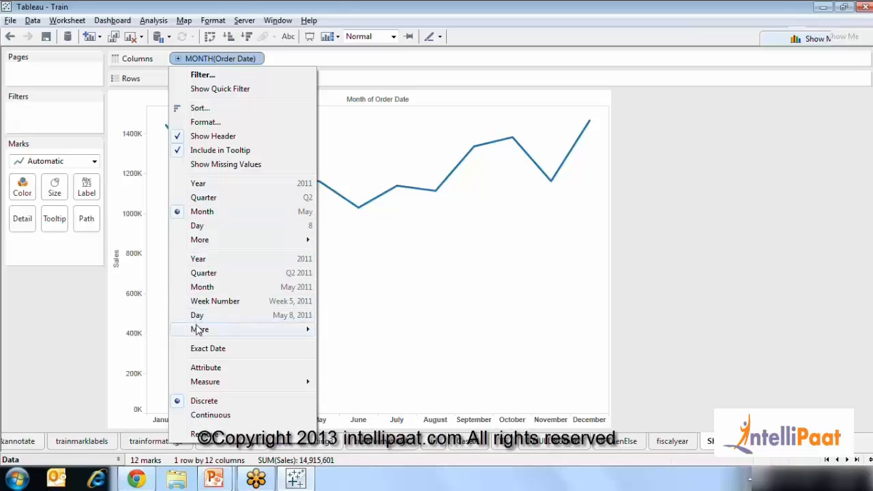
pyautogui.moveTo(200, 332)
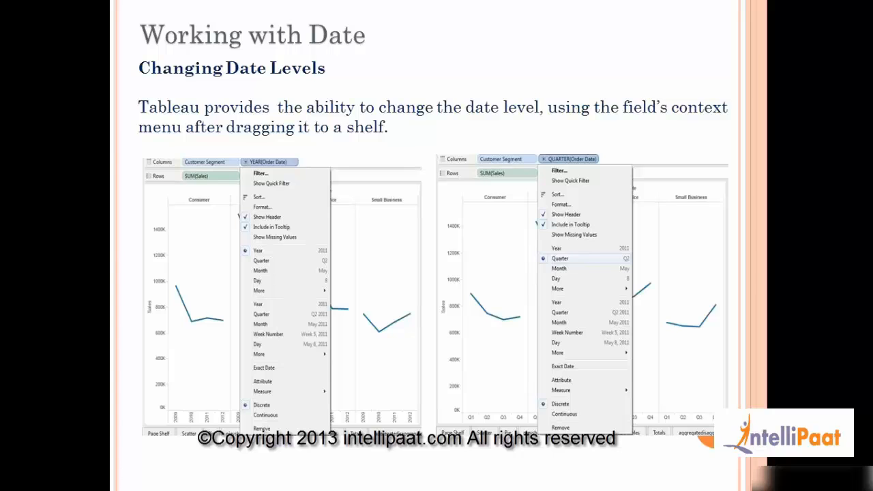
pyautogui.click(611, 281)
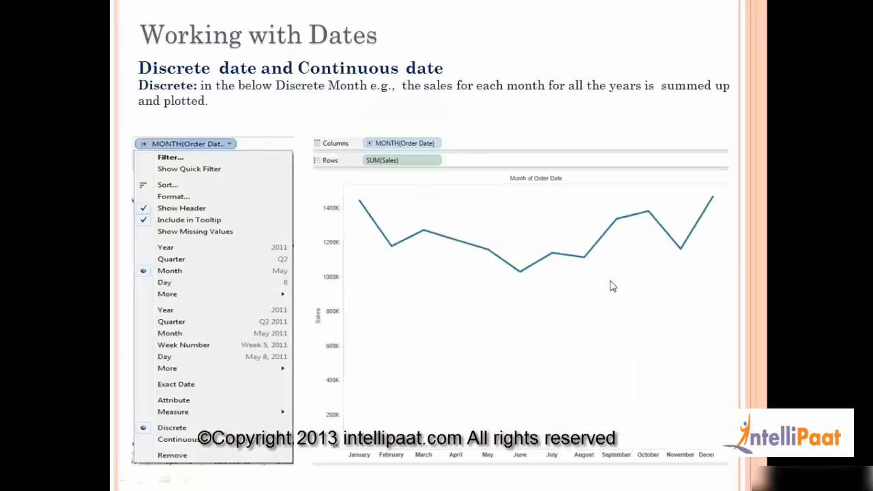
pyautogui.click(463, 168)
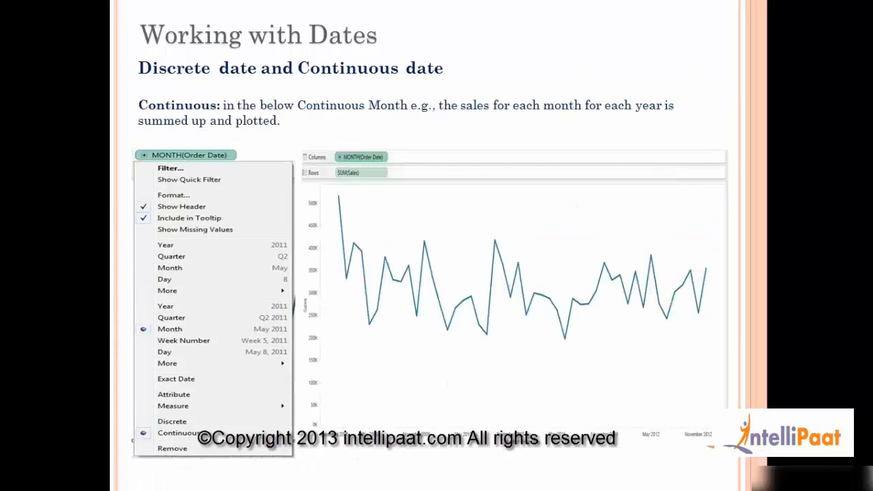
pyautogui.click(487, 182)
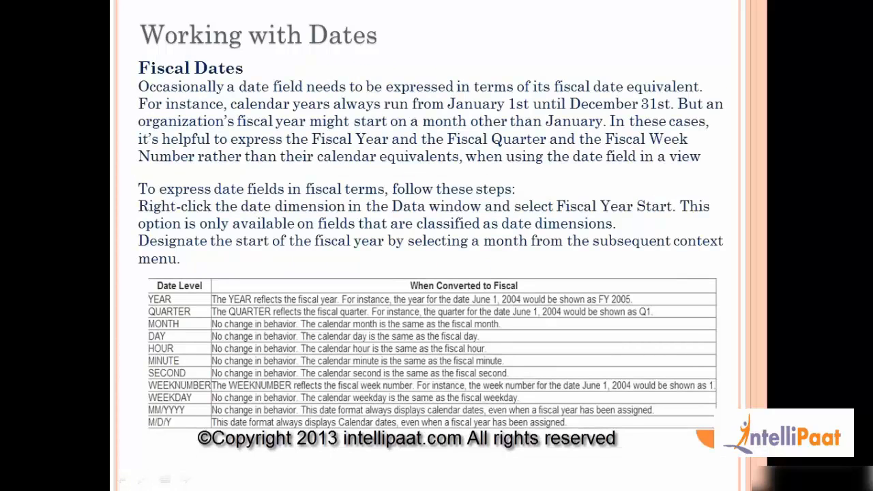
# Switch back to Tableau and show sales by the continuous Quarter of Order Date
pyautogui.hotkey('alt', 'Tab')
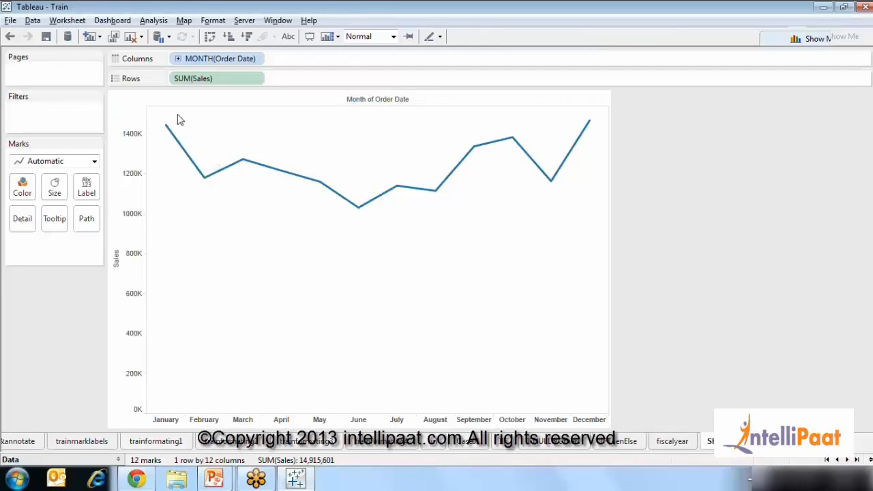
pyautogui.click(262, 59)
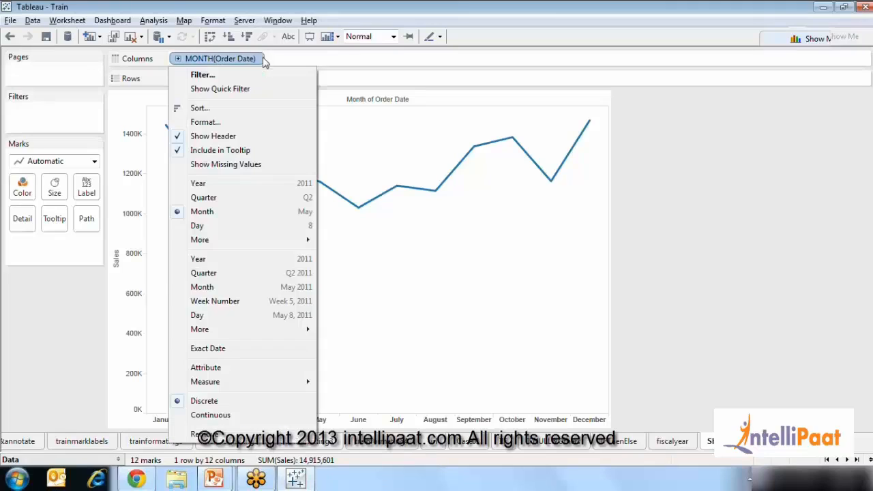
pyautogui.click(202, 275)
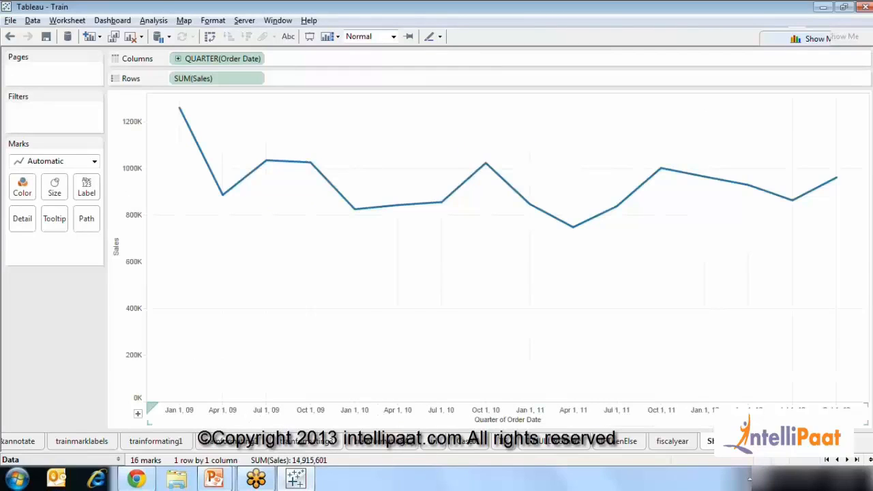
# Bring back the list of data fields and set the default fiscal year start of the Order Date dimension to April
pyautogui.click(119, 460)
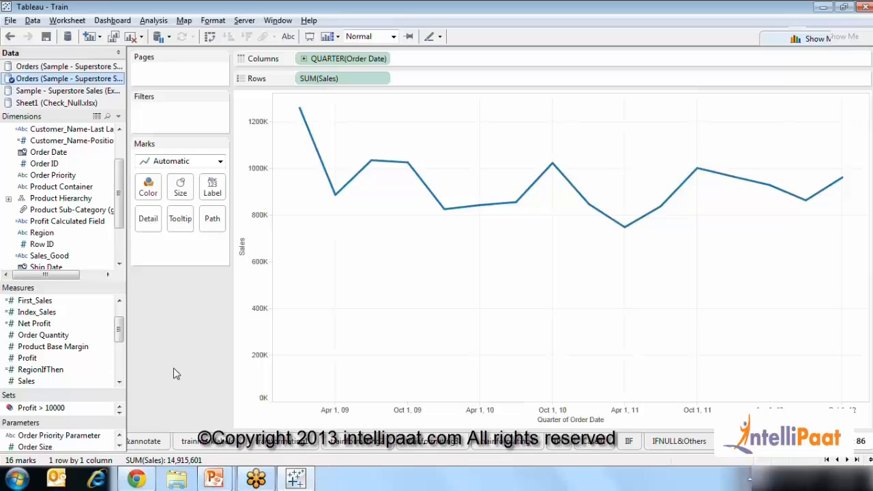
pyautogui.click(35, 153)
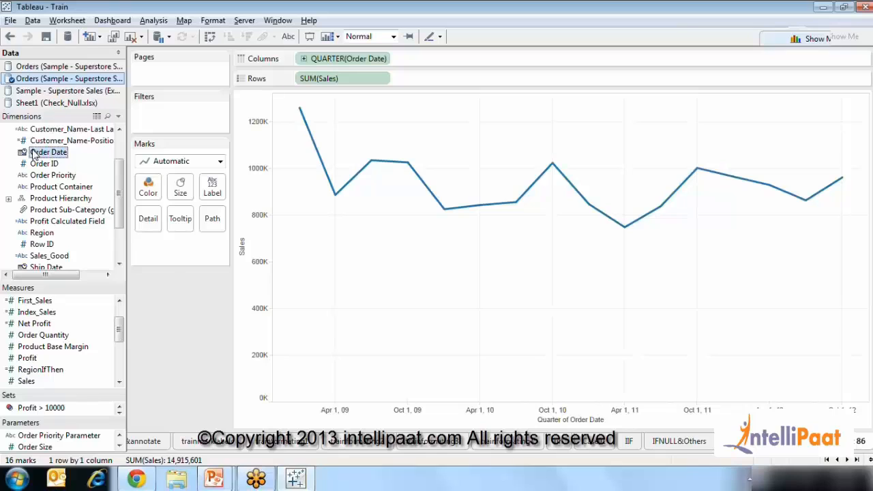
pyautogui.rightClick(35, 154)
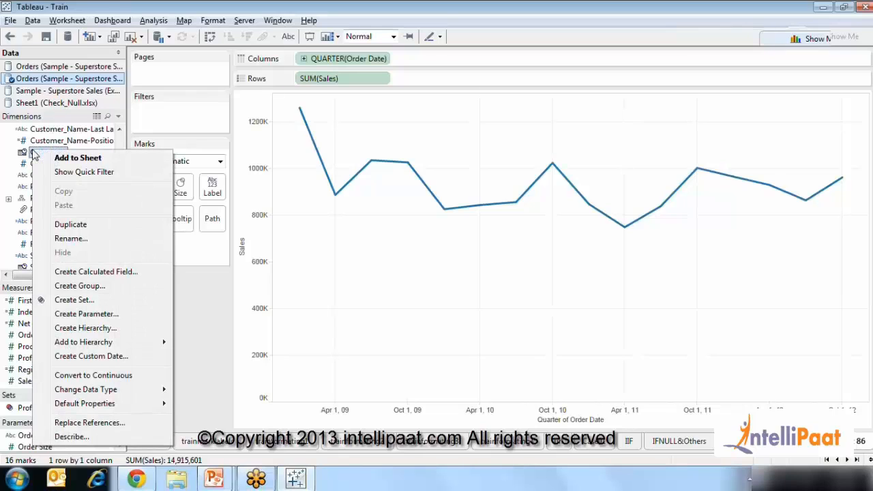
pyautogui.moveTo(105, 407)
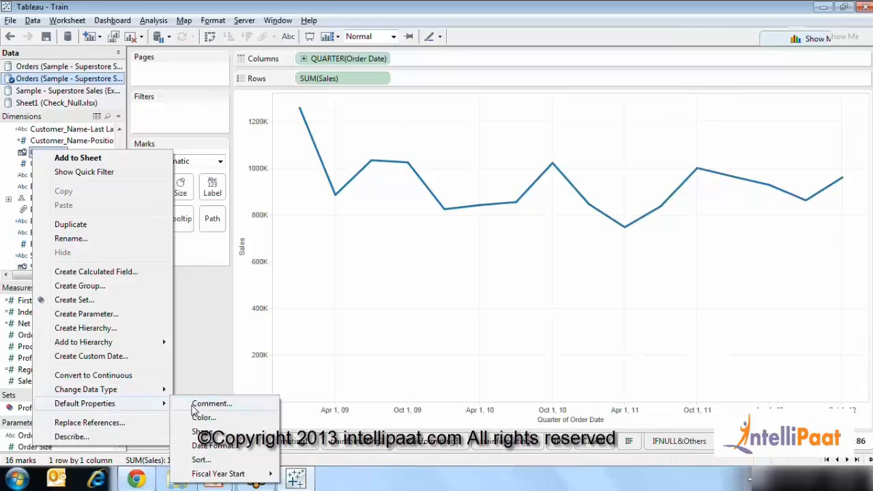
pyautogui.moveTo(197, 478)
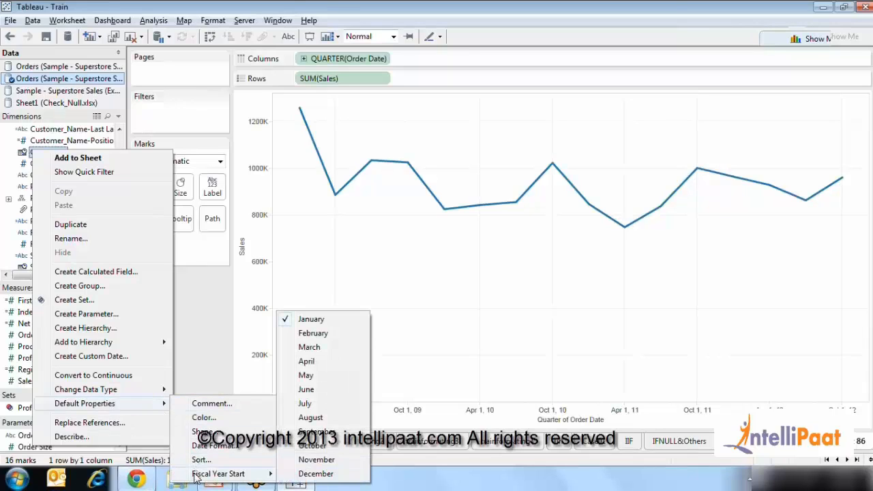
pyautogui.click(328, 367)
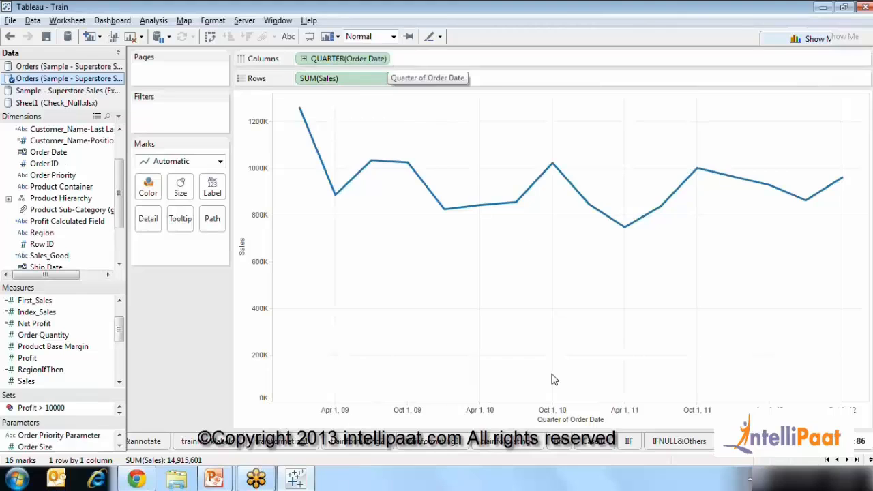
# Show sales by the discrete Year of Order Date and drill the year down to quarters
pyautogui.click(385, 60)
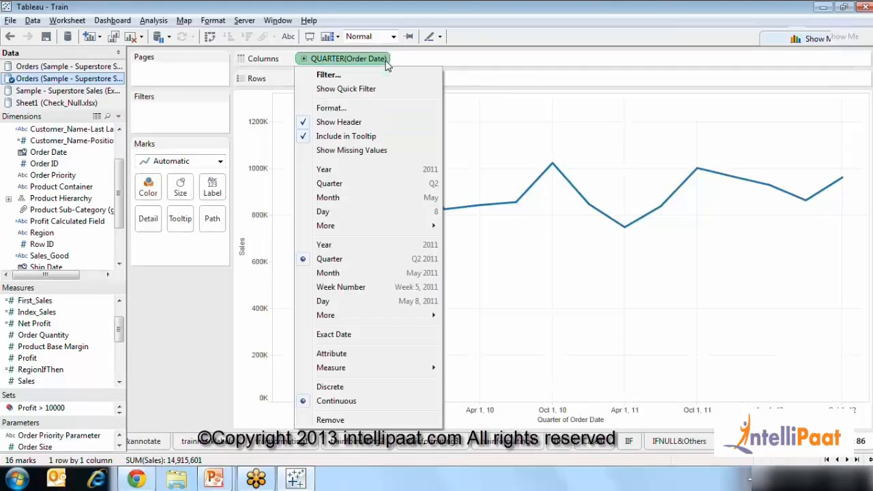
pyautogui.click(336, 175)
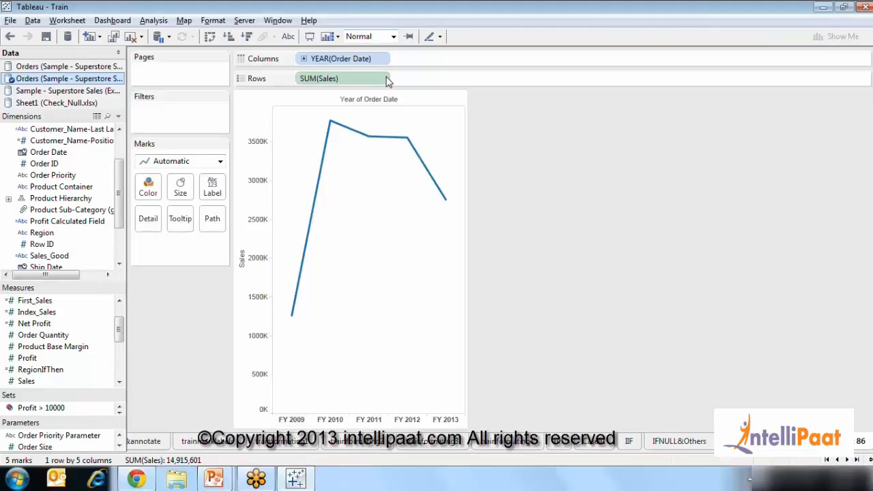
pyautogui.click(307, 60)
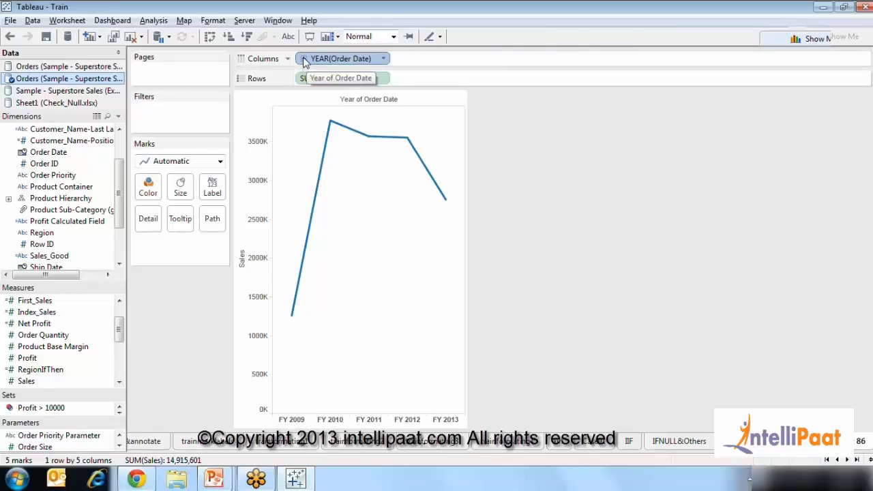
pyautogui.click(305, 60)
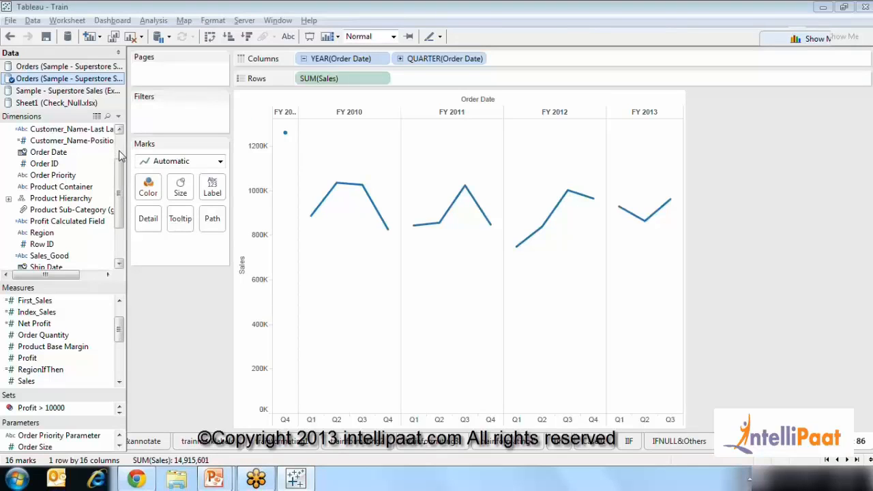
# Check the default fiscal year start of the Order Date dimension without changing it
pyautogui.scroll(2, 119, 156)
pyautogui.moveTo(120, 156); pyautogui.dragTo(133, 230)
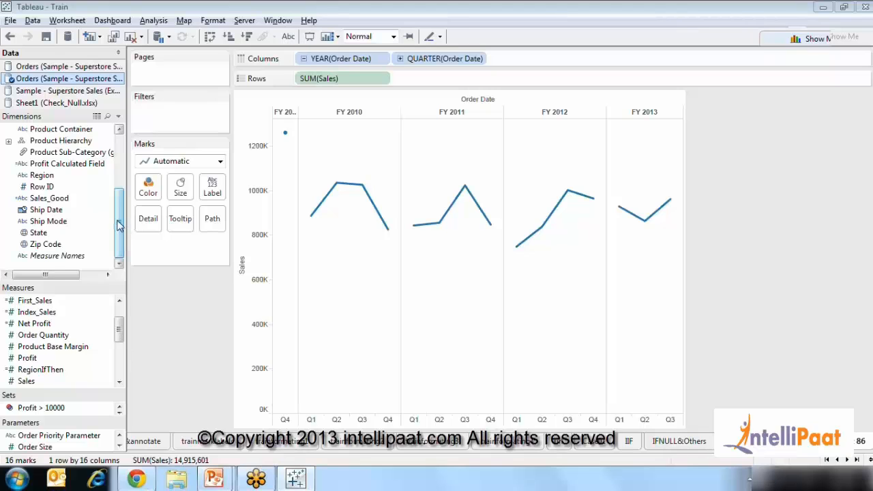
pyautogui.moveTo(118, 225); pyautogui.dragTo(117, 194)
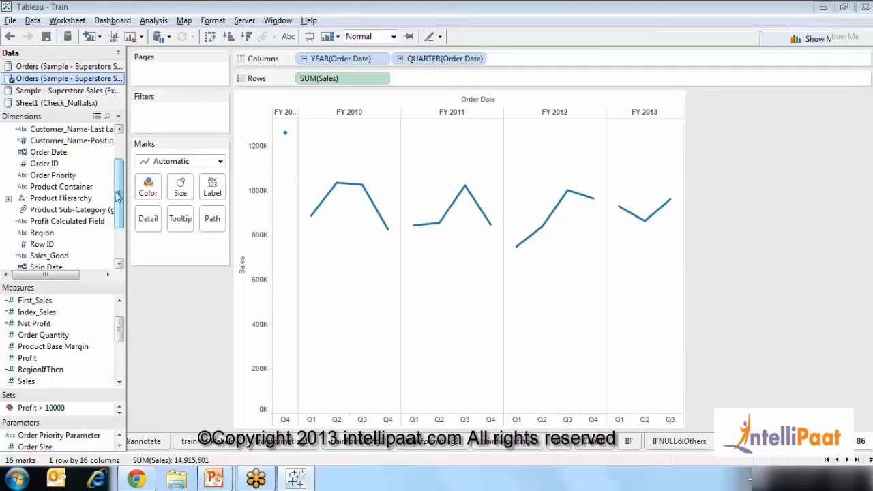
pyautogui.rightClick(60, 158)
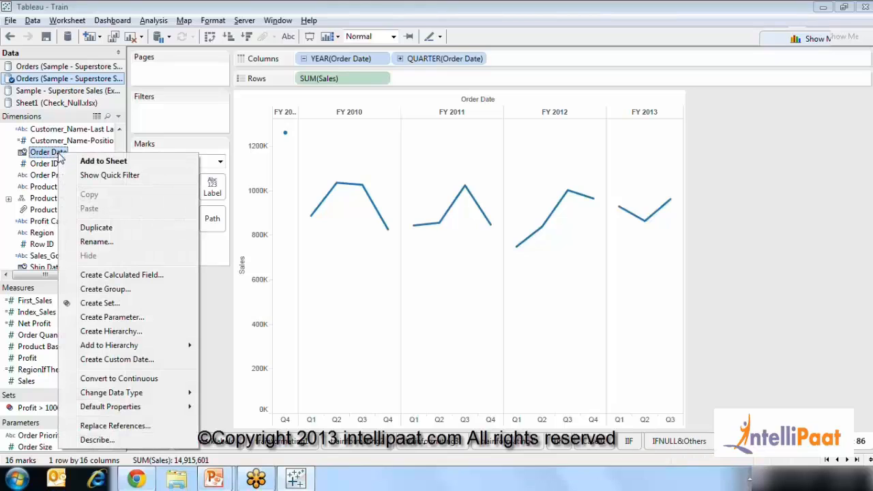
pyautogui.moveTo(132, 413)
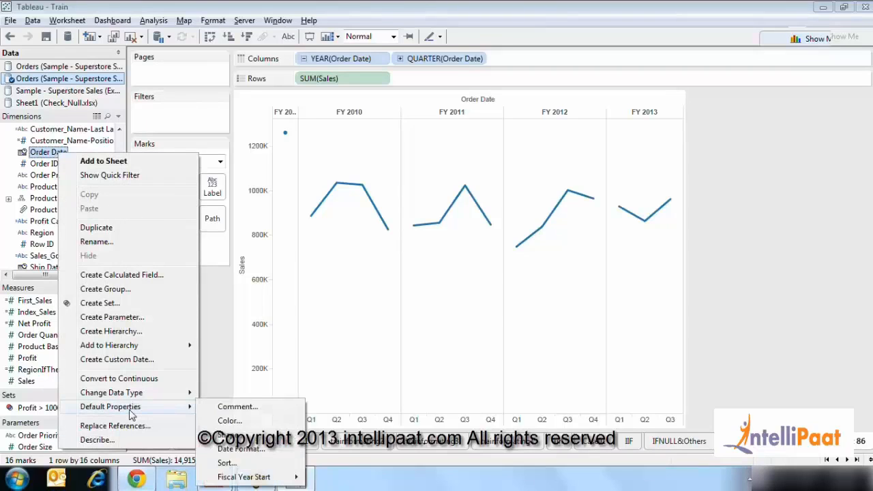
pyautogui.moveTo(232, 479)
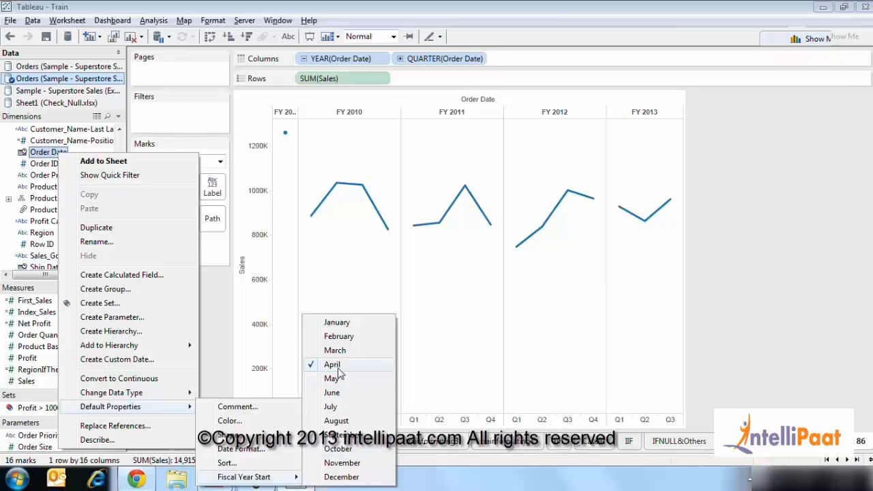
pyautogui.click(814, 348)
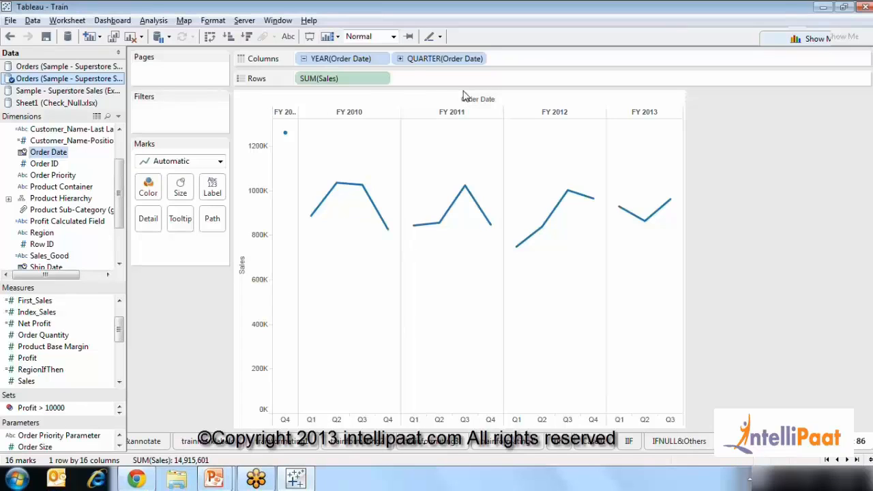
# Drill the quarters down to months and inspect the months grouped under Q1 of FY 2010
pyautogui.click(400, 58)
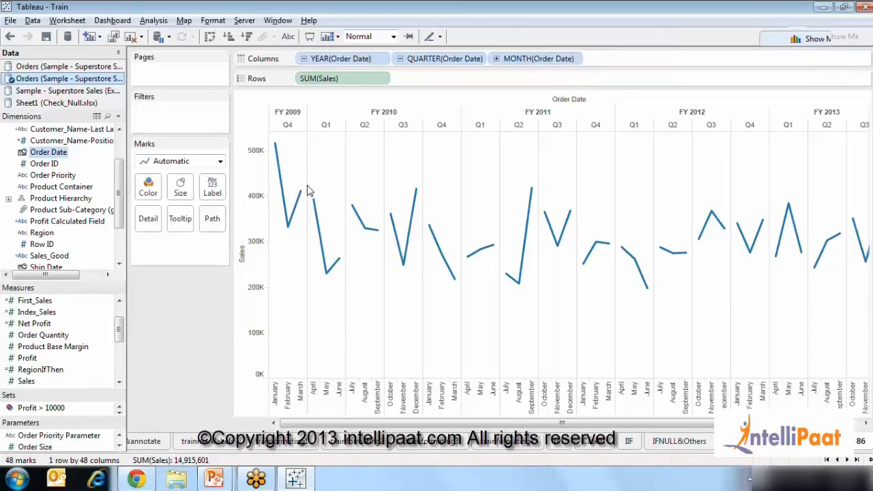
pyautogui.click(327, 129)
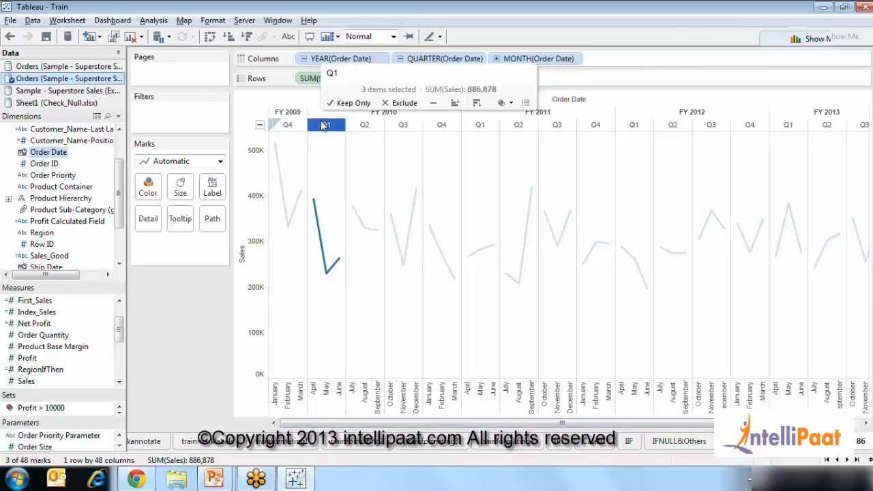
pyautogui.click(322, 122)
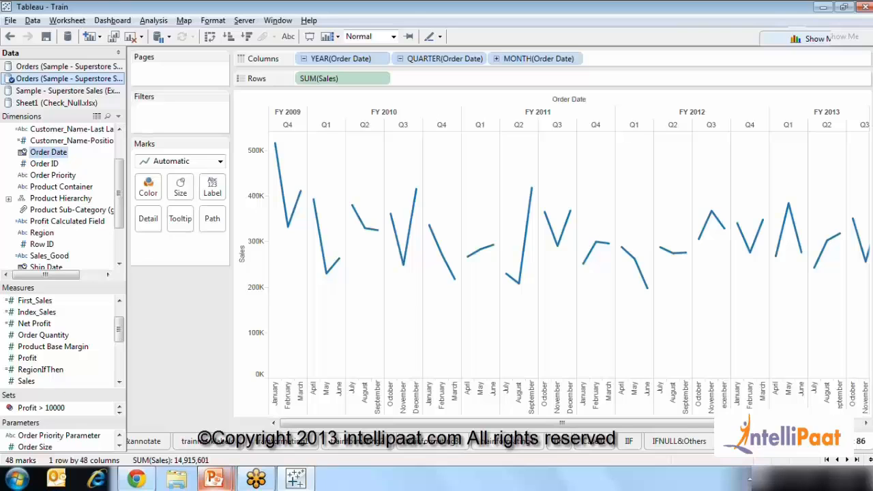
pyautogui.moveTo(215, 479)
pyautogui.click(250, 428)
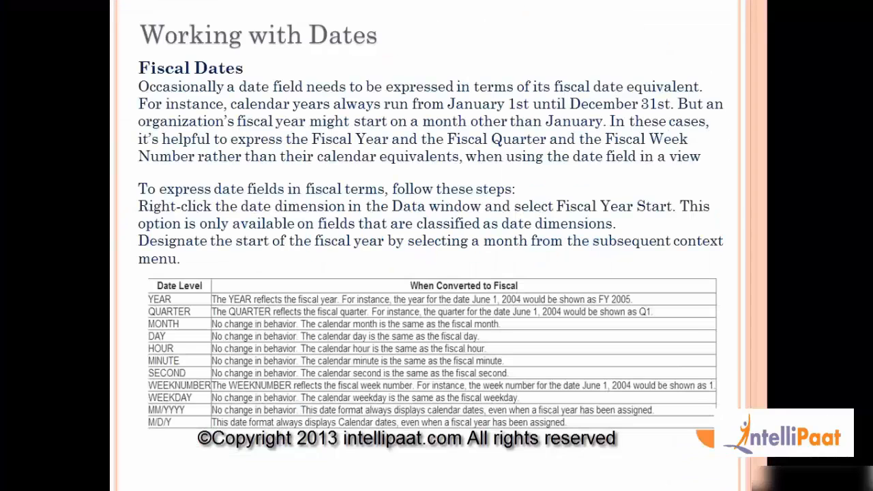
pyautogui.press('Right')
pyautogui.press('Right')
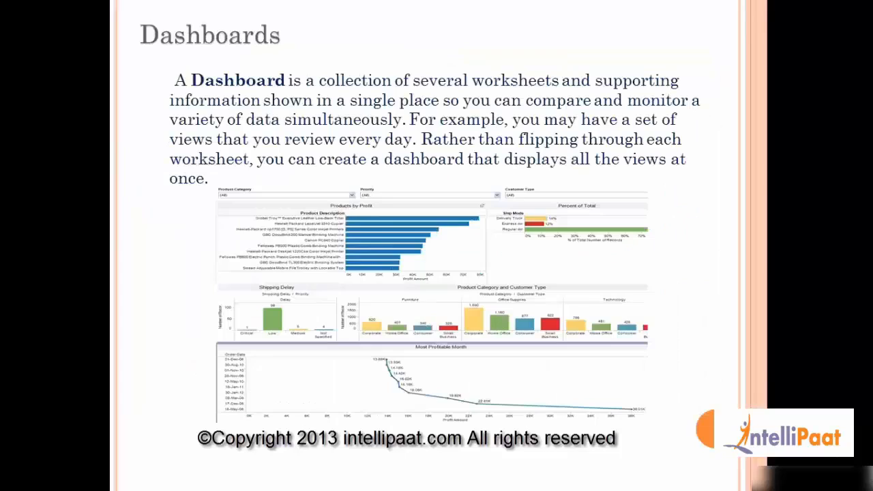
pyautogui.press('Left')
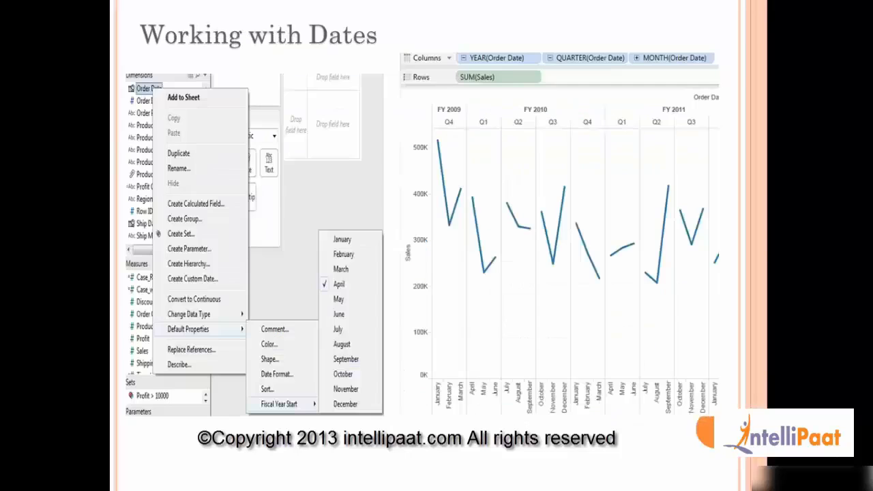
# Review the slides on fiscal dates, logical functions, and discrete versus continuous dates
pyautogui.press('Left')
pyautogui.press('Left')
pyautogui.press('Left')
pyautogui.press('Left')
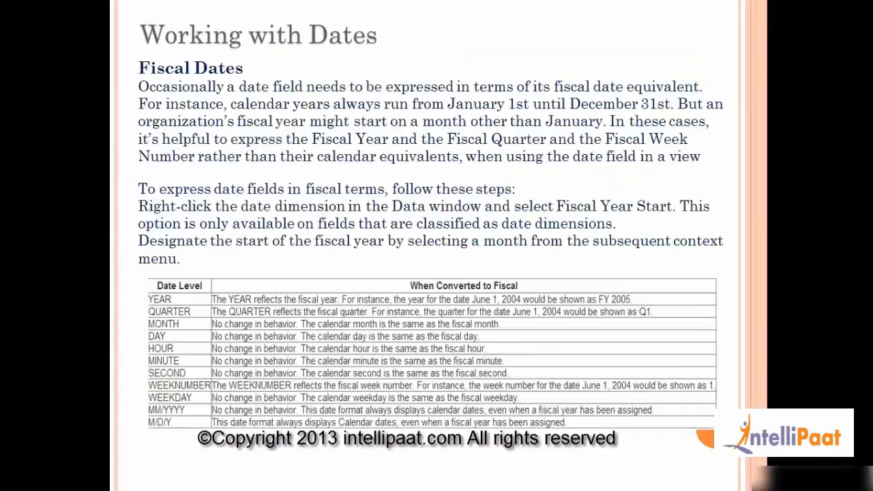
pyautogui.press('Left')
pyautogui.press('Left')
pyautogui.press('Left')
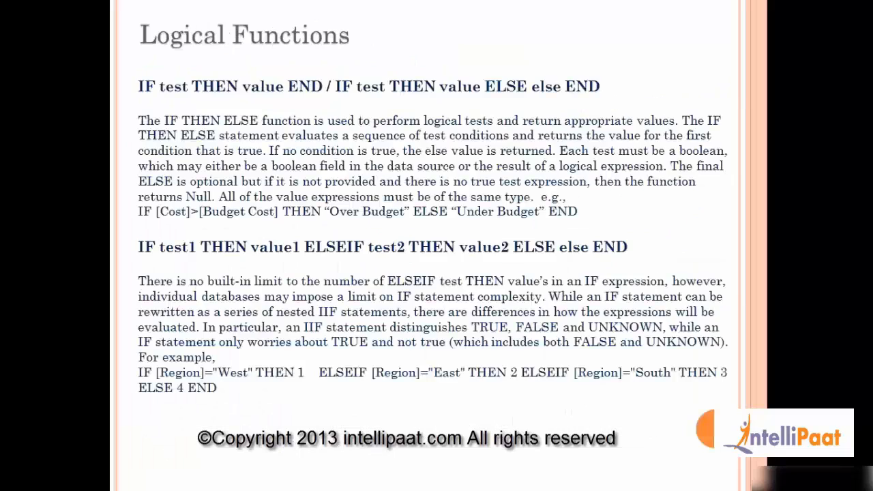
pyautogui.press('Right')
pyautogui.press('Right')
pyautogui.press('Right')
pyautogui.press('Right')
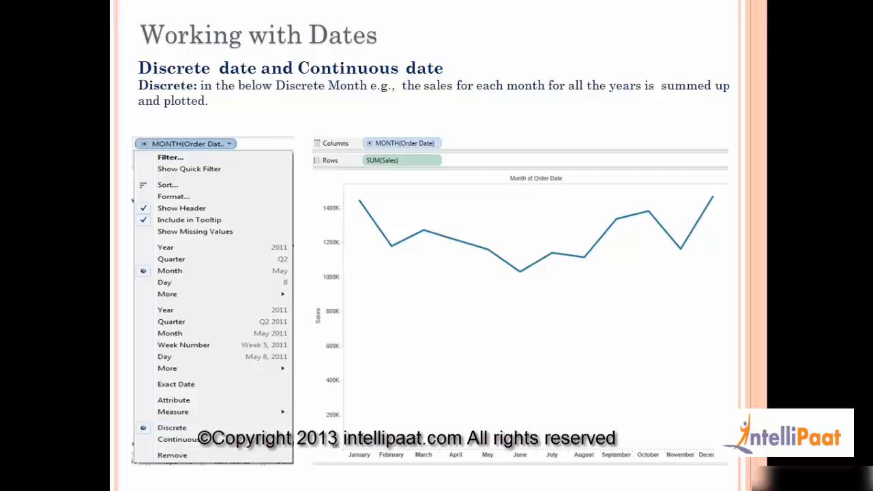
pyautogui.click(865, 291)
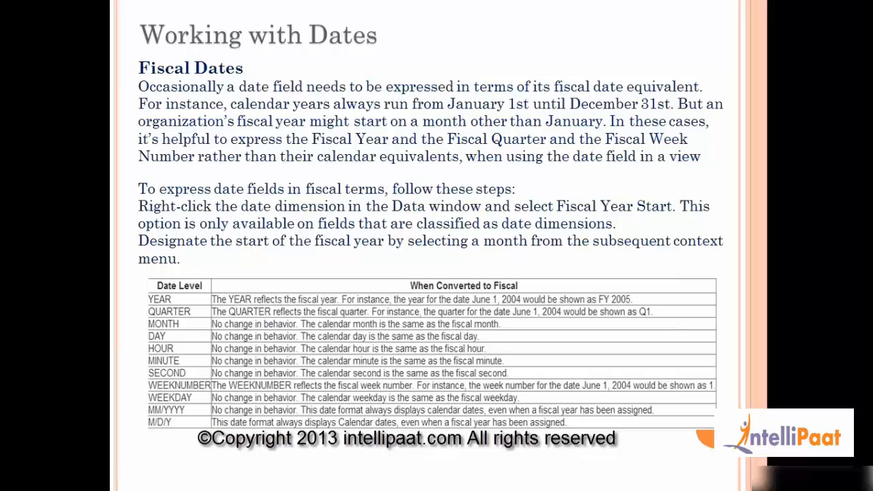
# Switch to Tableau, browse the function descriptions for a new calculated field, and leave without creating it
pyautogui.hotkey('alt', 'Tab')
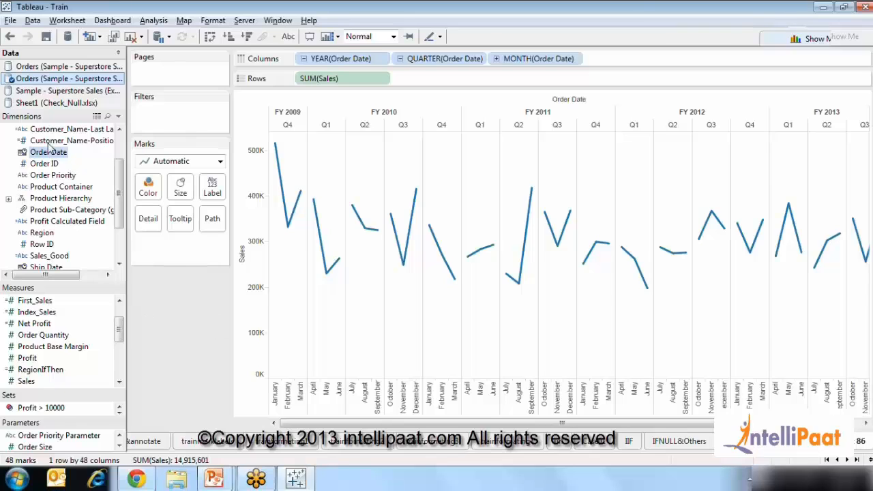
pyautogui.click(153, 21)
pyautogui.click(209, 255)
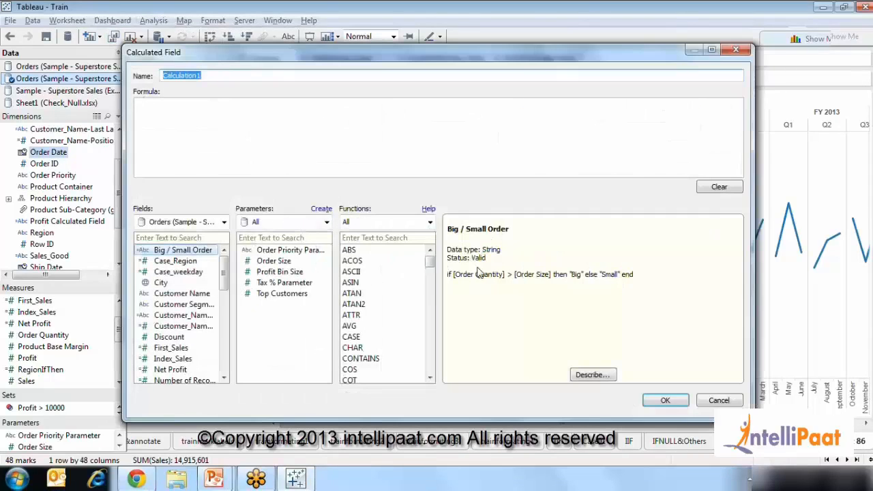
pyautogui.click(415, 284)
pyautogui.press('Down')
pyautogui.press('Down')
pyautogui.press('Down')
pyautogui.press('Down')
pyautogui.press('Down')
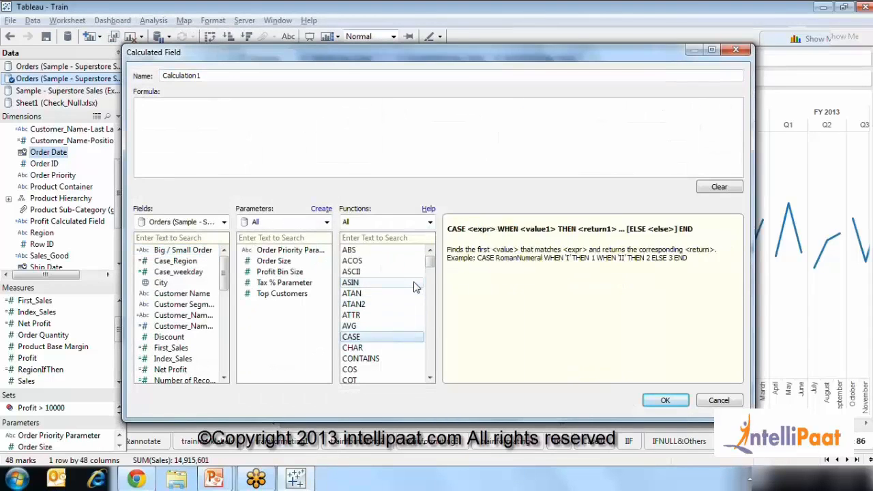
pyautogui.press('Down')
pyautogui.press('Down')
pyautogui.press('Down')
pyautogui.press('Up')
pyautogui.press('Up')
pyautogui.press('Up')
pyautogui.press('Up')
pyautogui.press('Up')
pyautogui.press('Up')
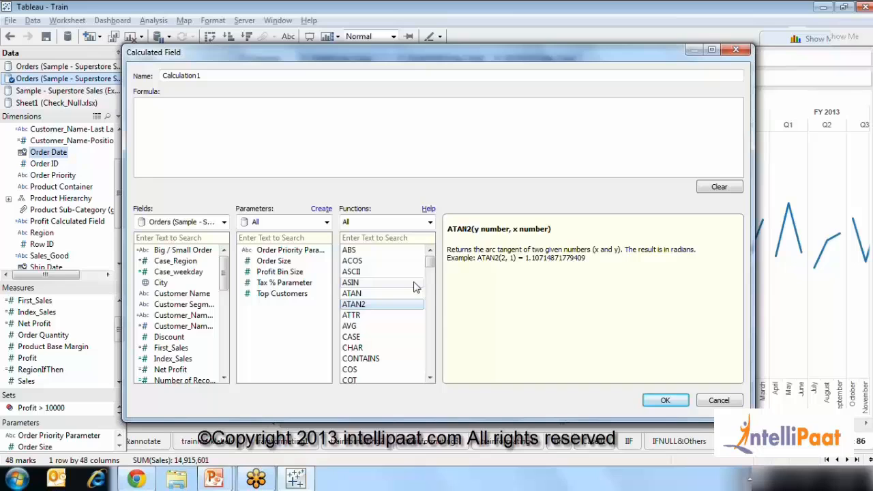
pyautogui.click(726, 404)
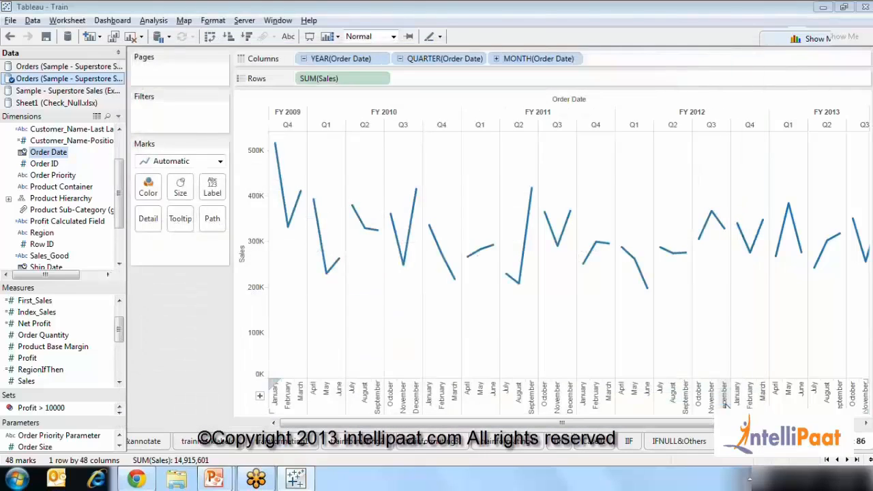
# Look over the available data connections and the Excel files in the Datasources folder, then return to the workbook without connecting
pyautogui.rightClick(78, 81)
pyautogui.click(34, 23)
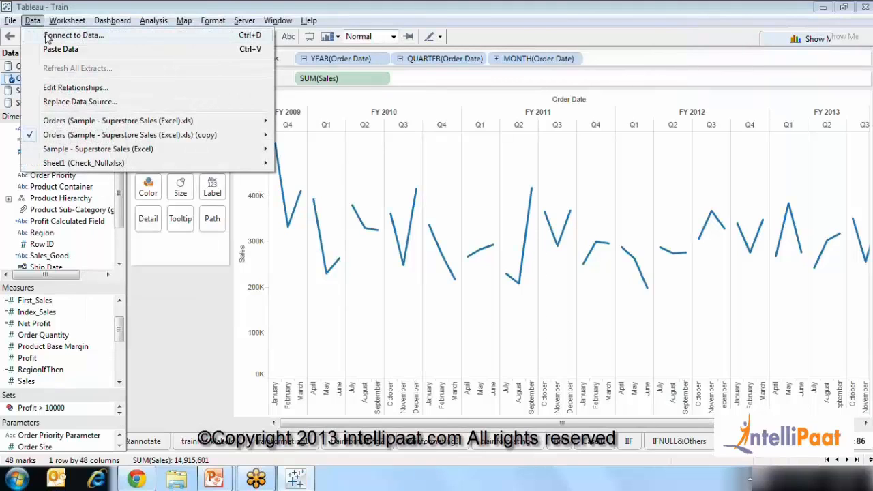
pyautogui.click(46, 37)
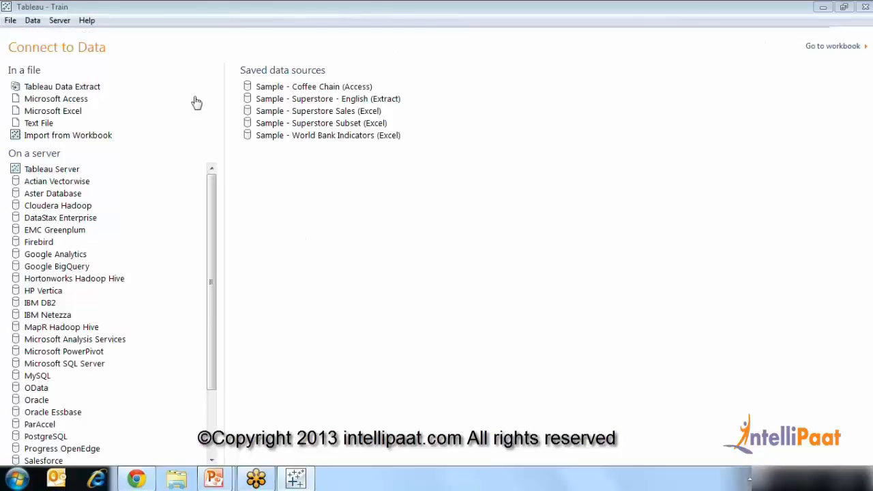
pyautogui.click(79, 111)
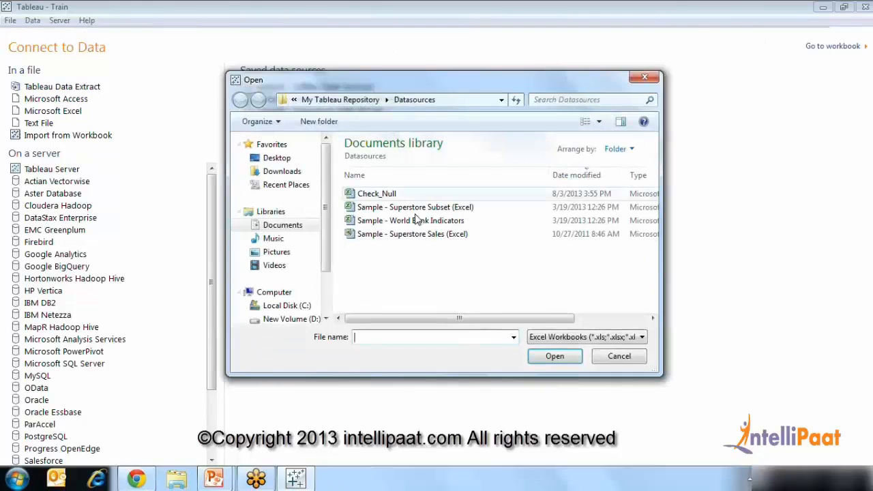
pyautogui.click(619, 356)
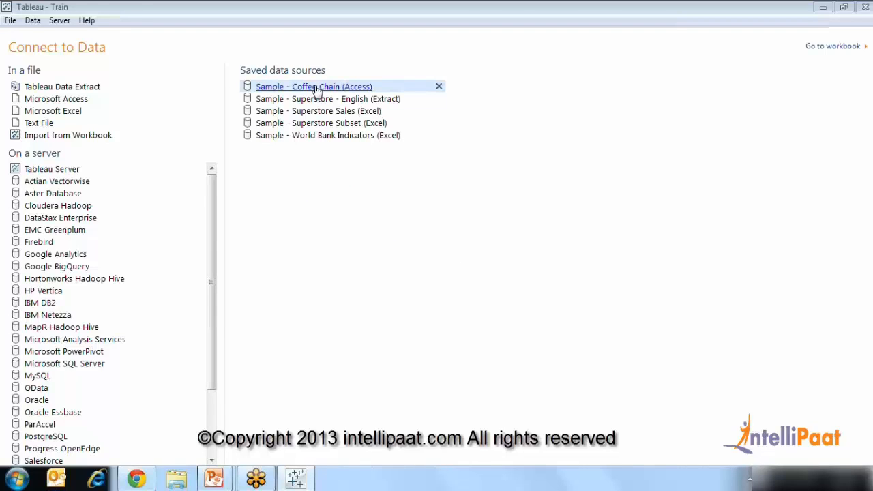
pyautogui.click(808, 45)
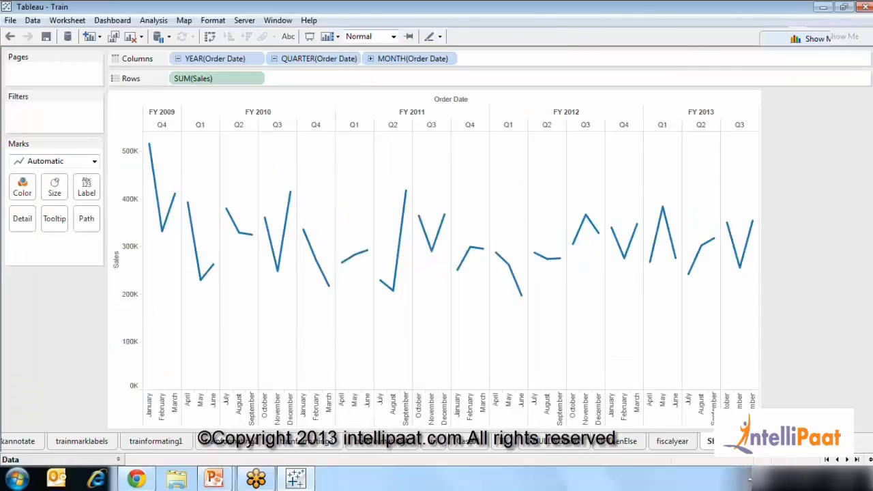
pyautogui.click(827, 461)
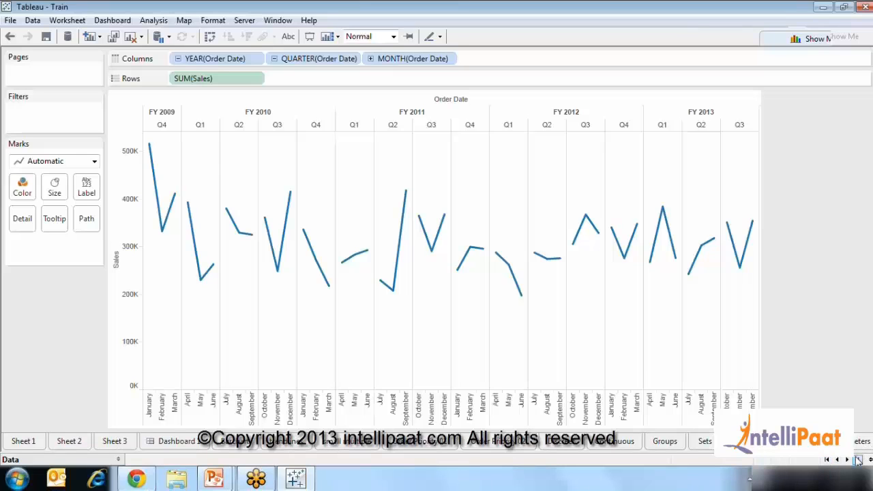
pyautogui.click(858, 460)
pyautogui.moveTo(219, 482)
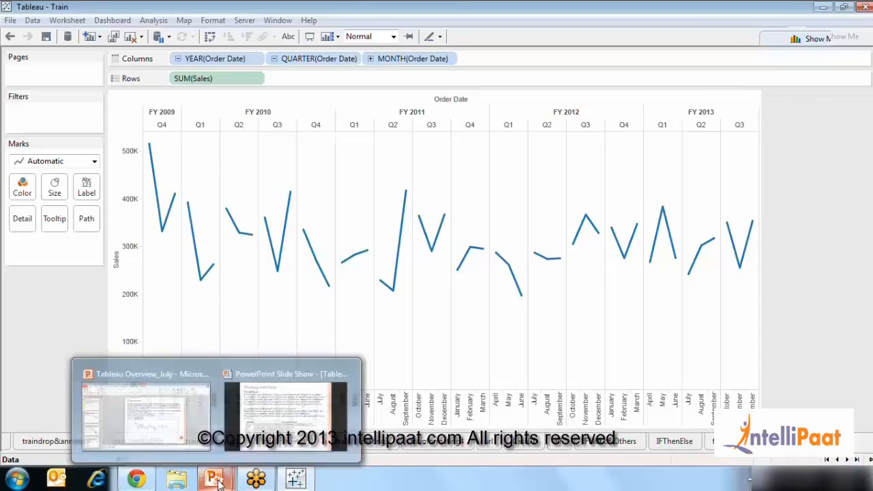
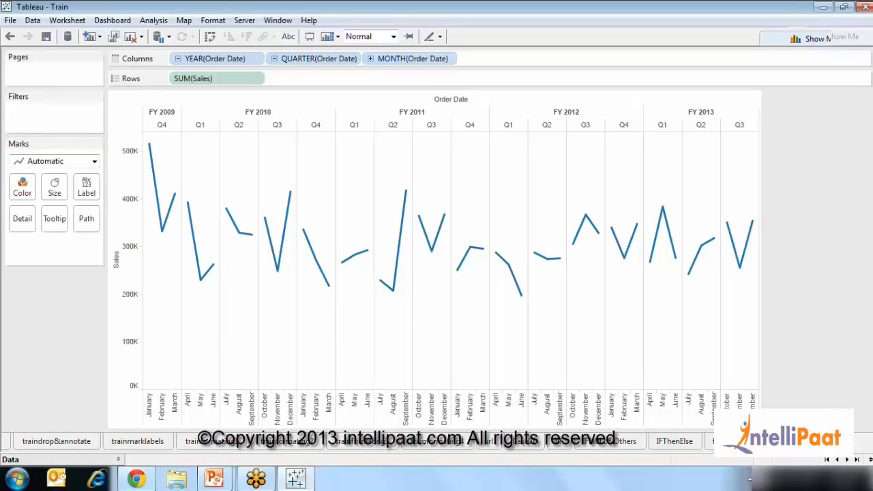
# Add blank worksheets after Sheet 86 and delete the surplus one directly next to it
pyautogui.hotkey('ctrl', 'm')
pyautogui.click(708, 445)
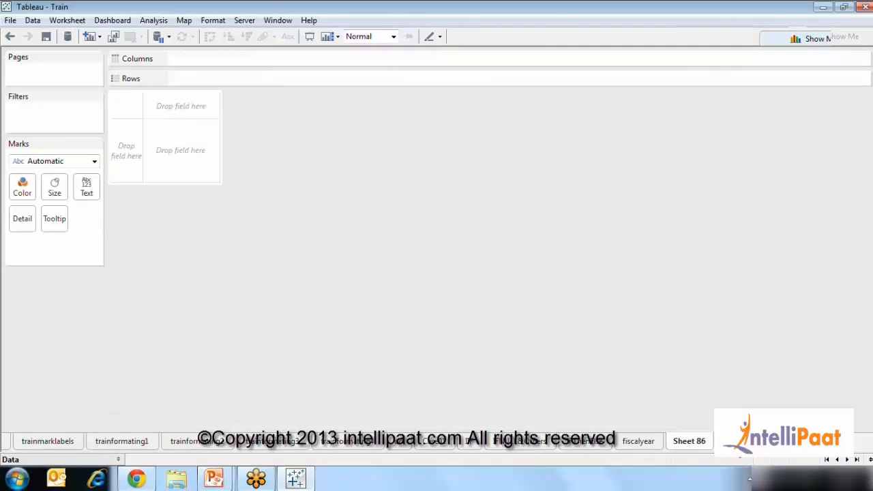
pyautogui.click(739, 442)
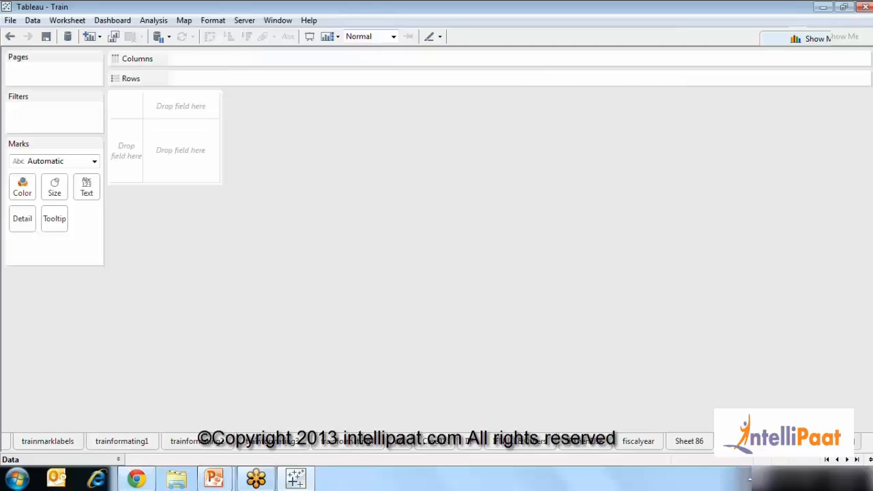
pyautogui.rightClick(744, 442)
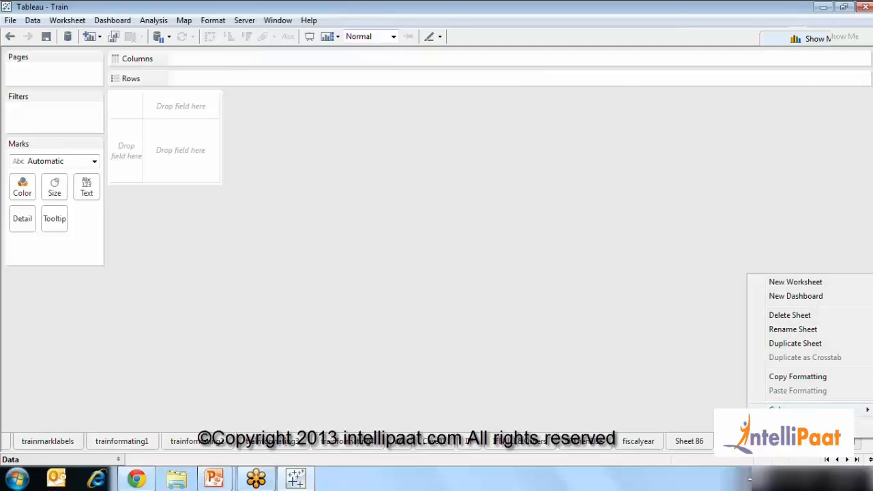
pyautogui.click(789, 315)
pyautogui.click(688, 442)
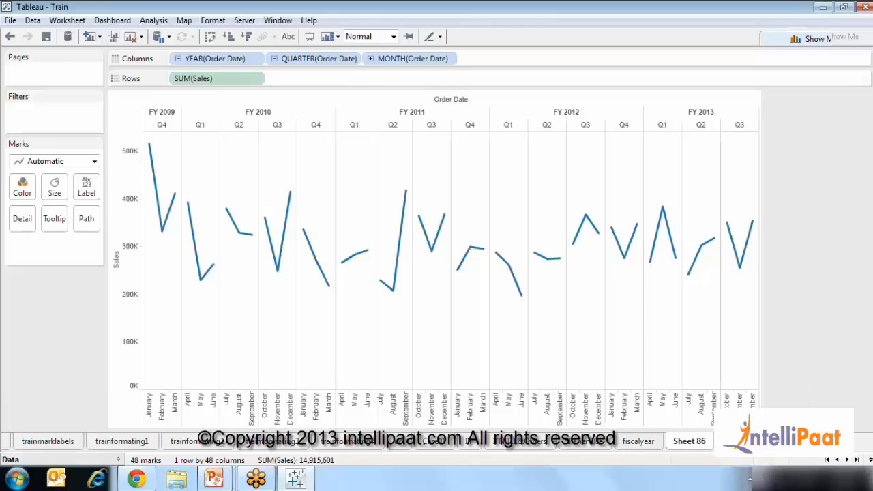
# Create a new dashboard and look through the sheets available for it
pyautogui.click(793, 442)
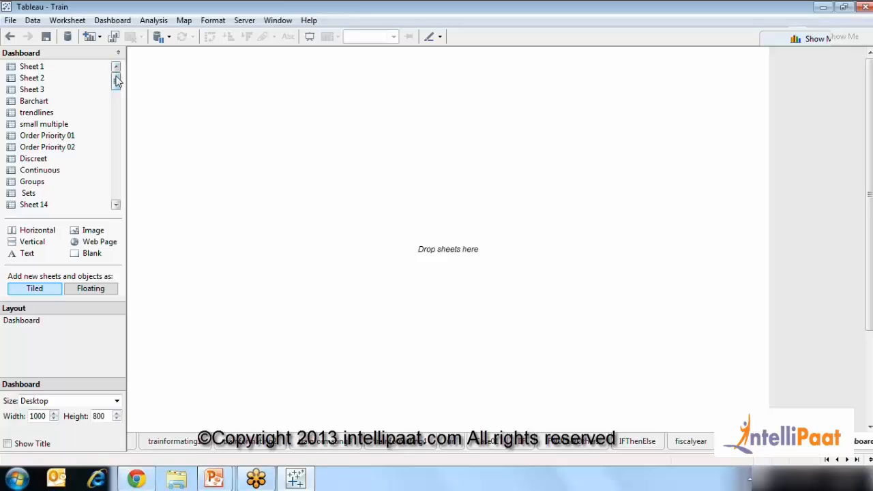
pyautogui.moveTo(117, 81); pyautogui.dragTo(127, 199)
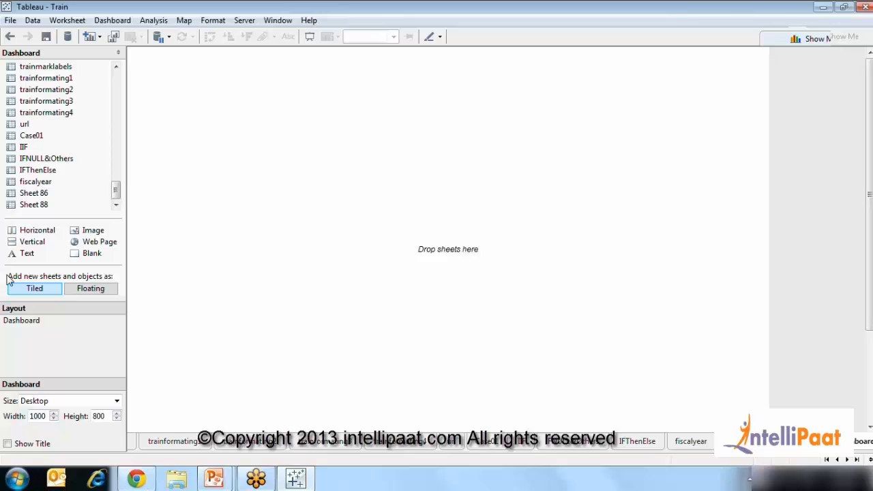
pyautogui.moveTo(116, 190); pyautogui.dragTo(116, 70)
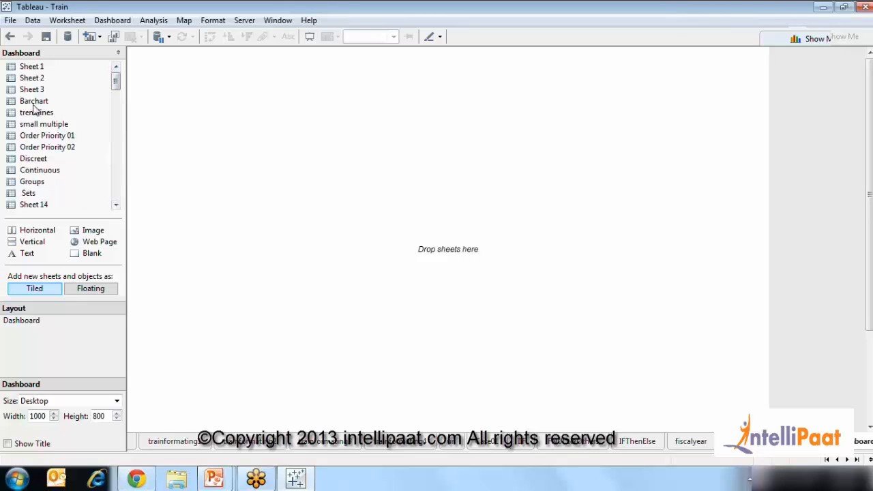
# Add the Barchart sheet to the empty dashboard
pyautogui.moveTo(34, 102); pyautogui.dragTo(161, 121)
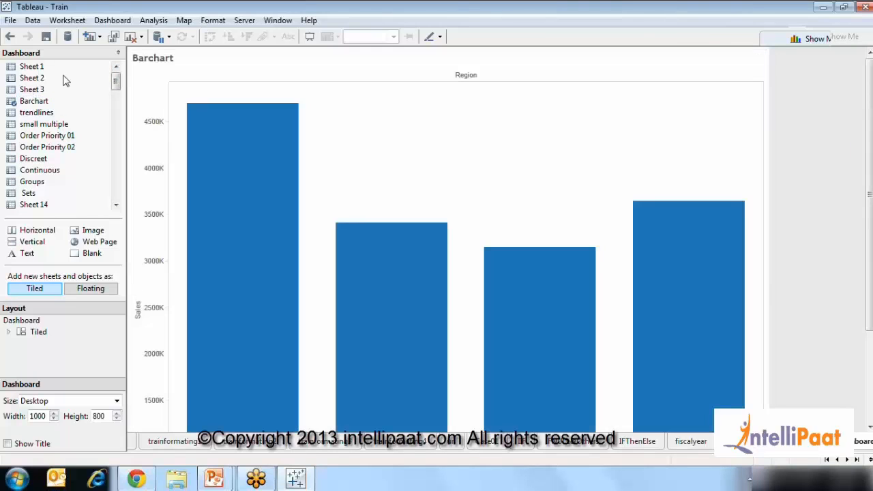
pyautogui.click(10, 39)
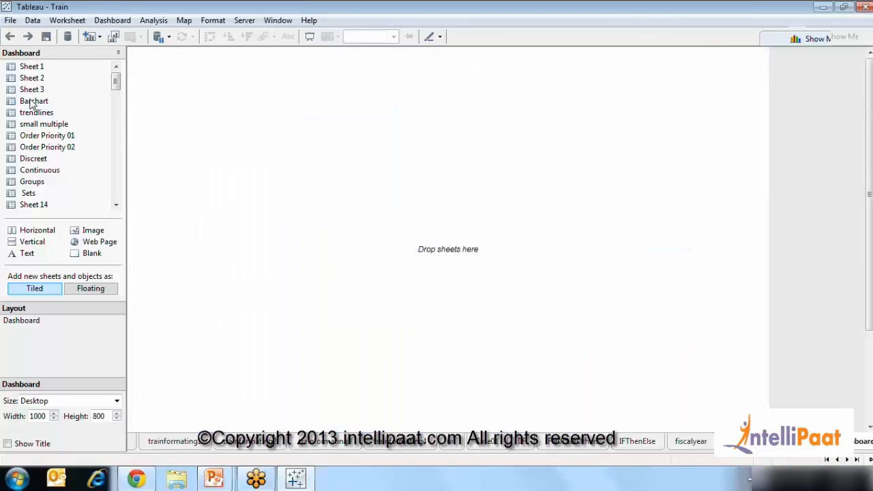
pyautogui.rightClick(30, 102)
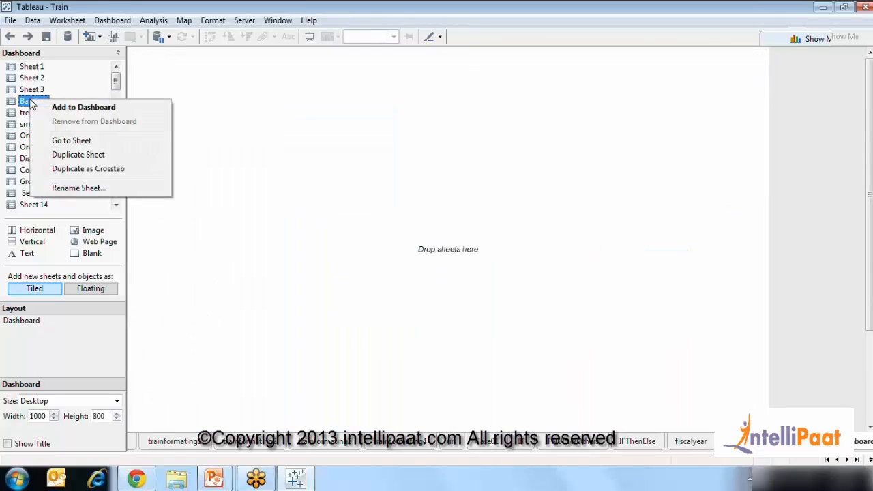
pyautogui.click(85, 110)
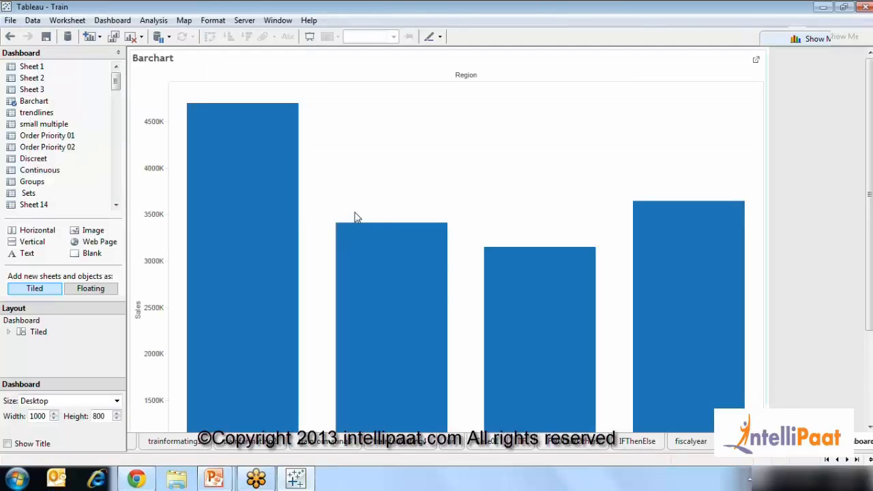
# Place the trendlines sheet to the right of Barchart and the text tables sheet below trendlines
pyautogui.moveTo(36, 113)
pyautogui.mouseDown()
pyautogui.moveTo(520, 251)
pyautogui.moveTo(706, 248)
pyautogui.mouseUp()
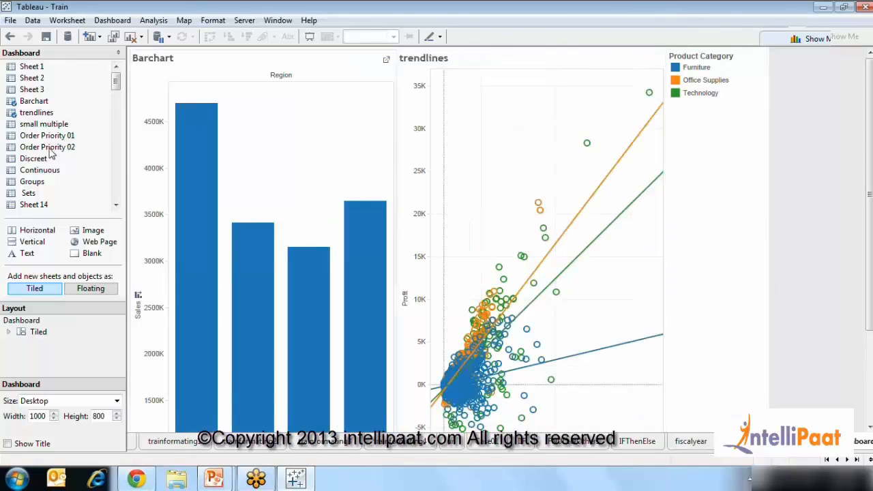
pyautogui.scroll(-4, 114, 149)
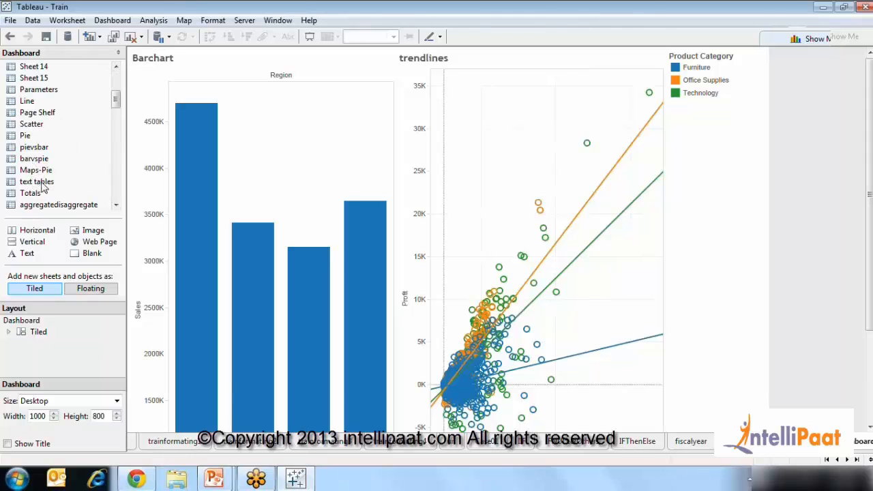
pyautogui.moveTo(36, 182); pyautogui.dragTo(499, 425)
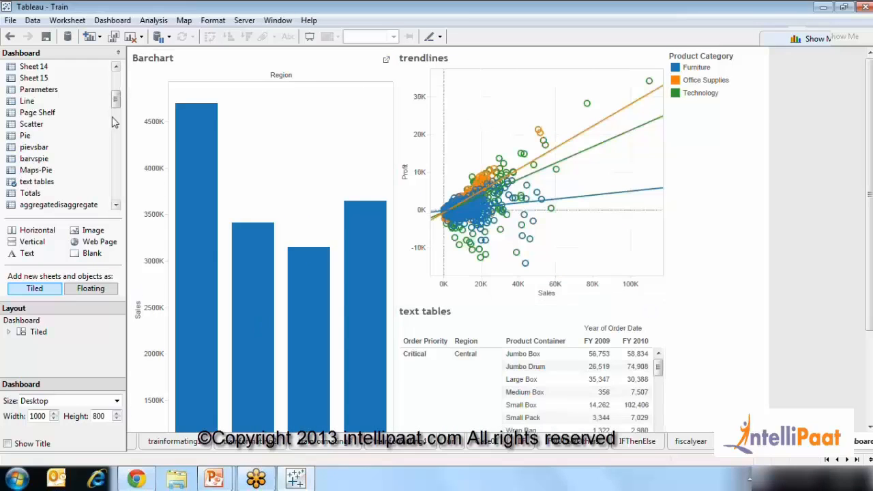
# Find the Treemap sheet and place it below Barchart on the dashboard
pyautogui.click(57, 156)
pyautogui.write('tree')
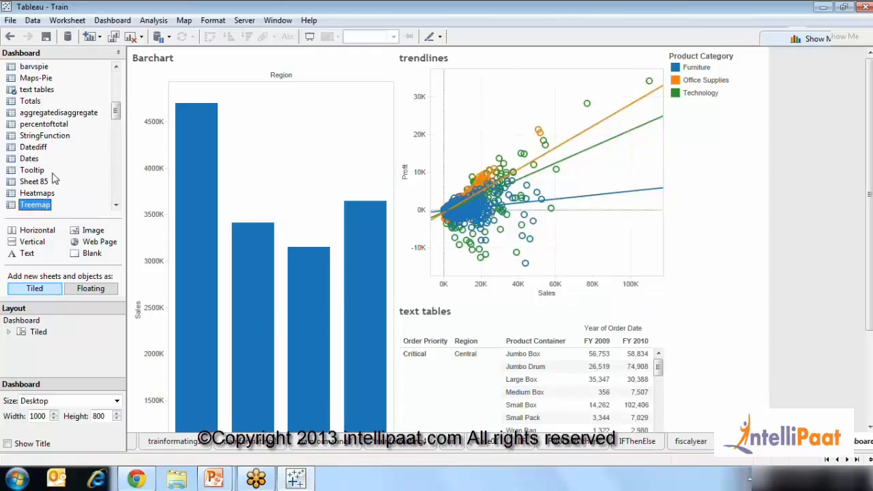
pyautogui.moveTo(38, 213)
pyautogui.mouseDown()
pyautogui.moveTo(326, 404)
pyautogui.moveTo(276, 412)
pyautogui.mouseUp()
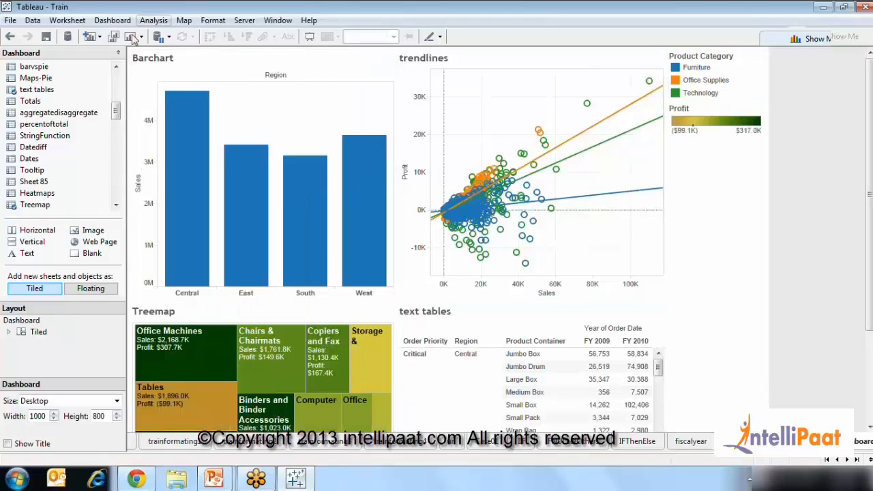
# Hide the dashboard's list of sheets and inspect the Central region bar in Barchart
pyautogui.click(118, 54)
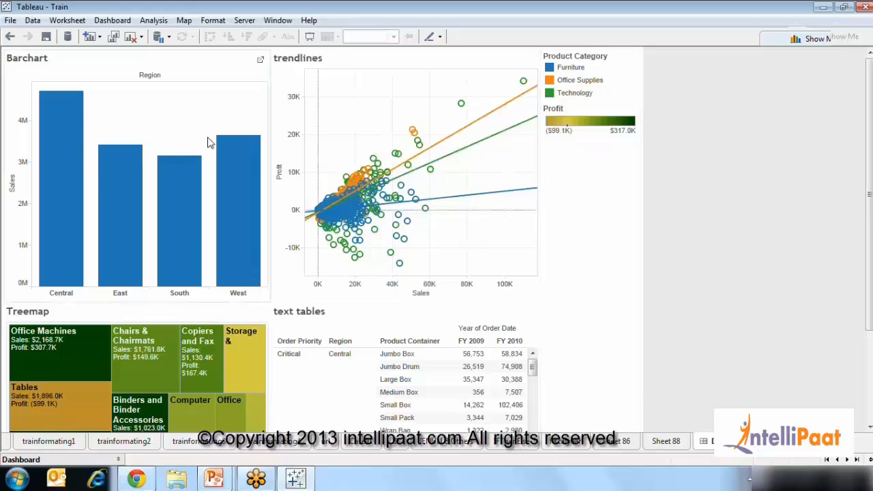
pyautogui.click(61, 178)
pyautogui.click(61, 177)
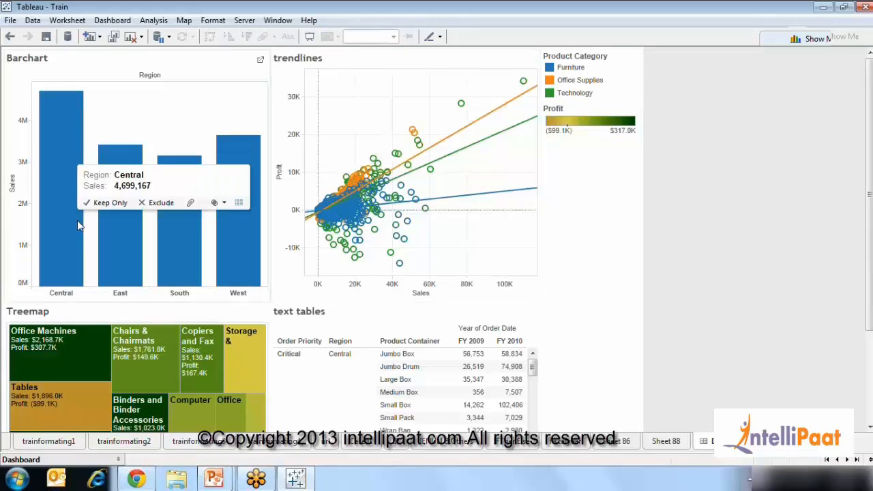
# Show the dashboard's list of sheets and settings again and set the dashboard size to Automatic
pyautogui.moveTo(77, 224)
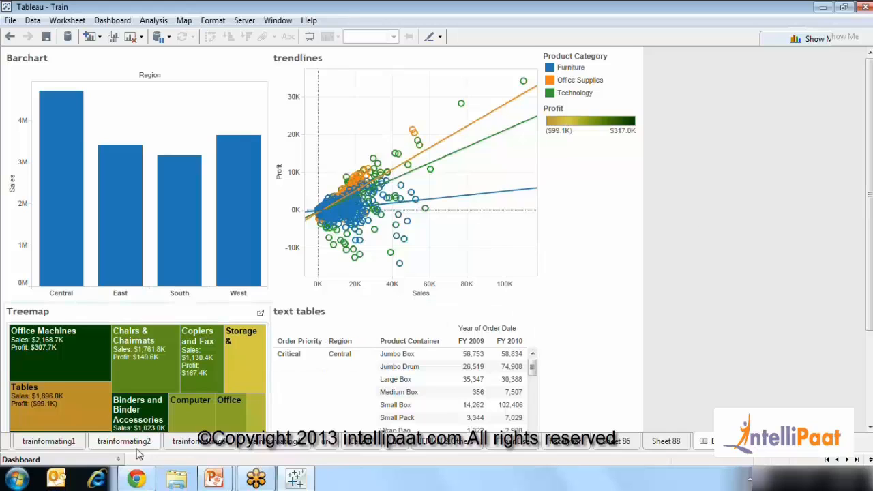
pyautogui.click(118, 458)
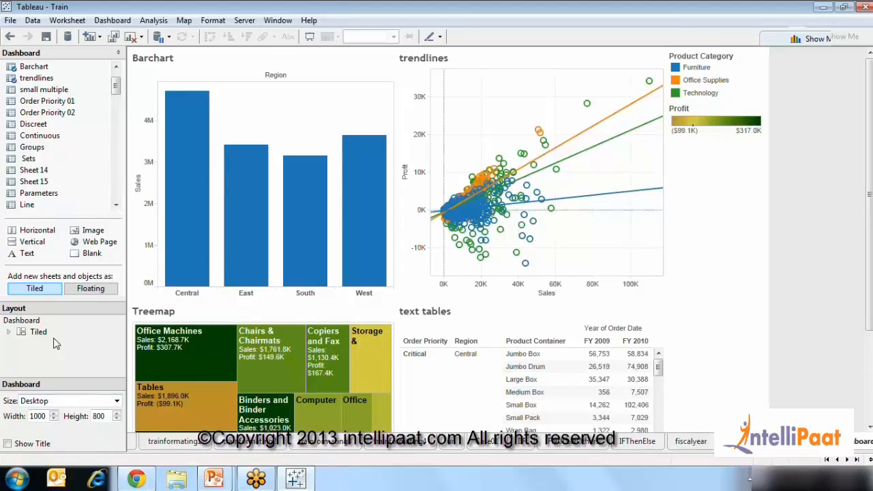
pyautogui.click(25, 403)
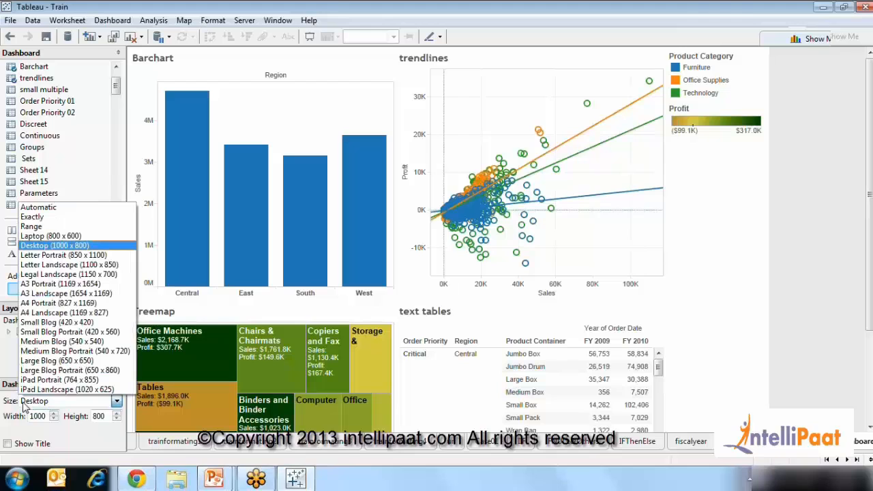
pyautogui.click(25, 210)
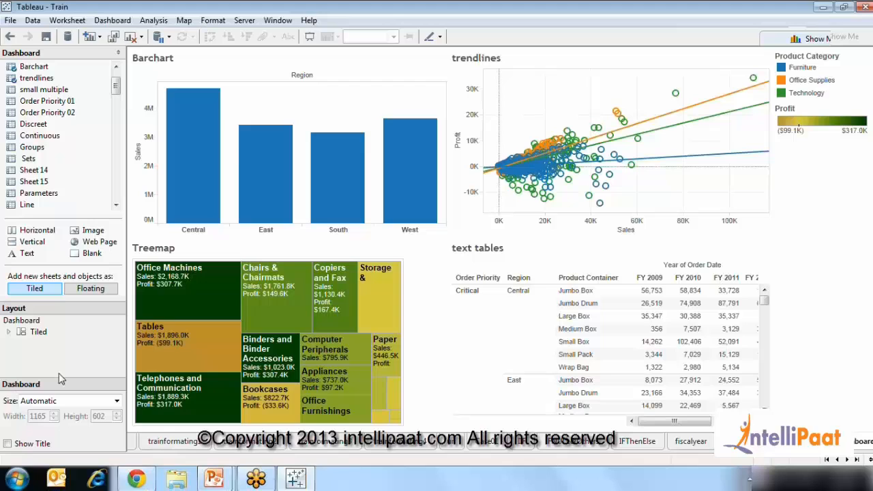
# Try the Exactly option for the dashboard size, followed by the Laptop (800 x 600) preset
pyautogui.click(116, 402)
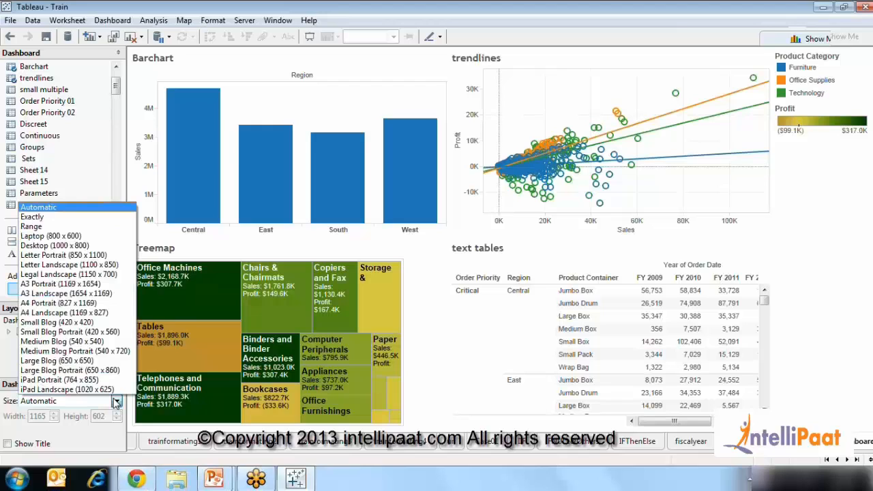
pyautogui.click(68, 219)
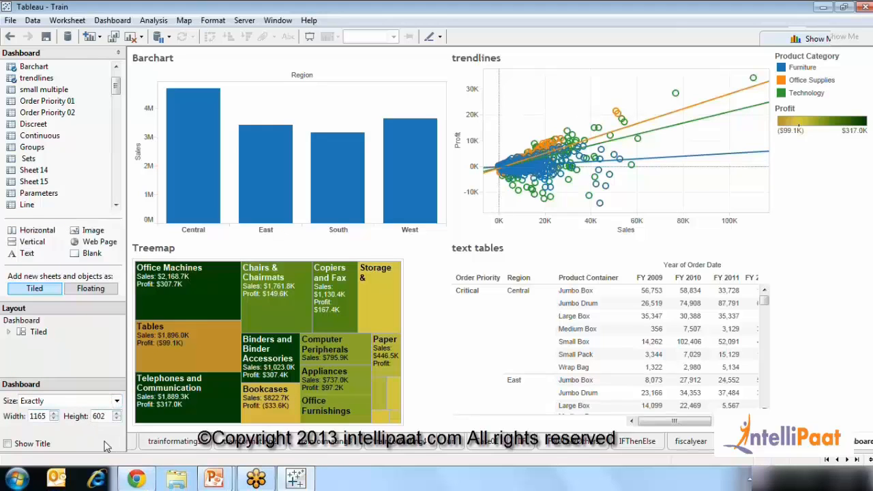
pyautogui.click(116, 402)
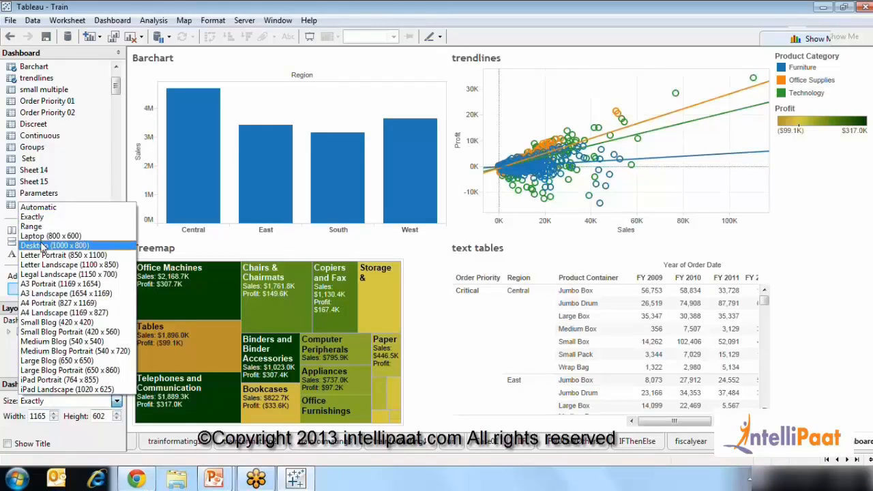
pyautogui.click(43, 237)
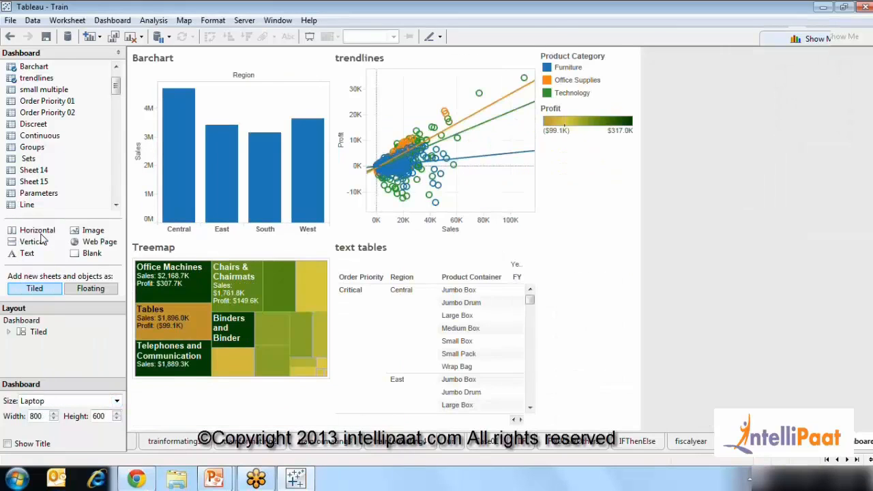
# Set the dashboard size to iPad Landscape (1020 x 625) and inspect the West bar in Barchart
pyautogui.click(116, 403)
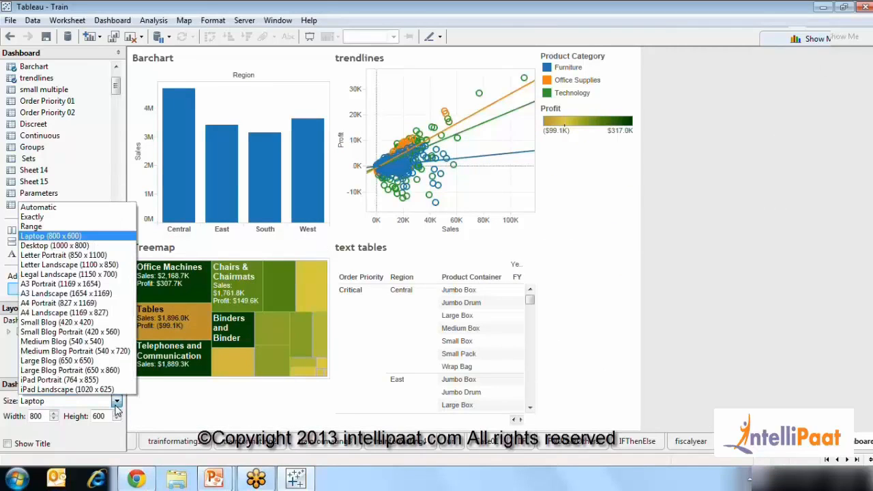
pyautogui.click(97, 391)
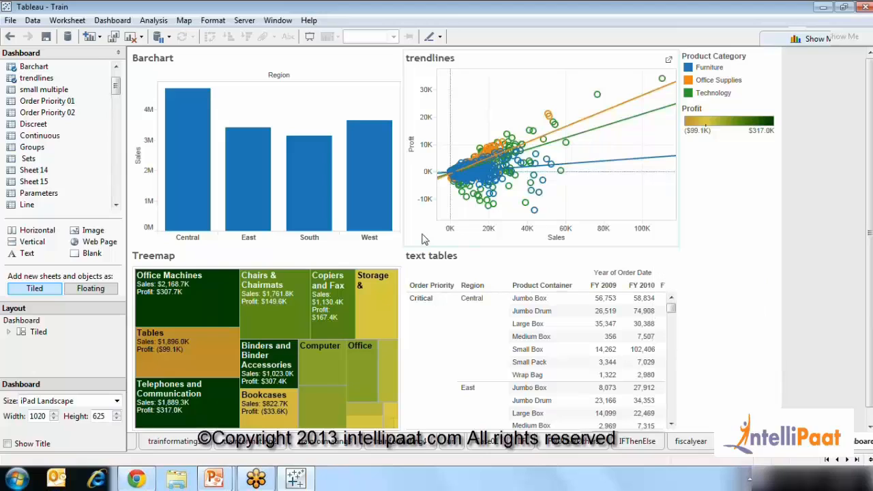
pyautogui.moveTo(380, 202)
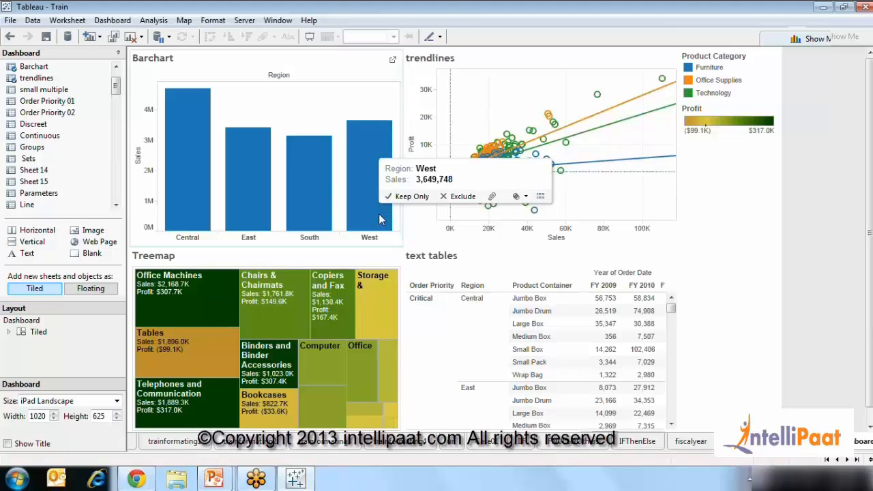
pyautogui.click(379, 213)
pyautogui.click(387, 195)
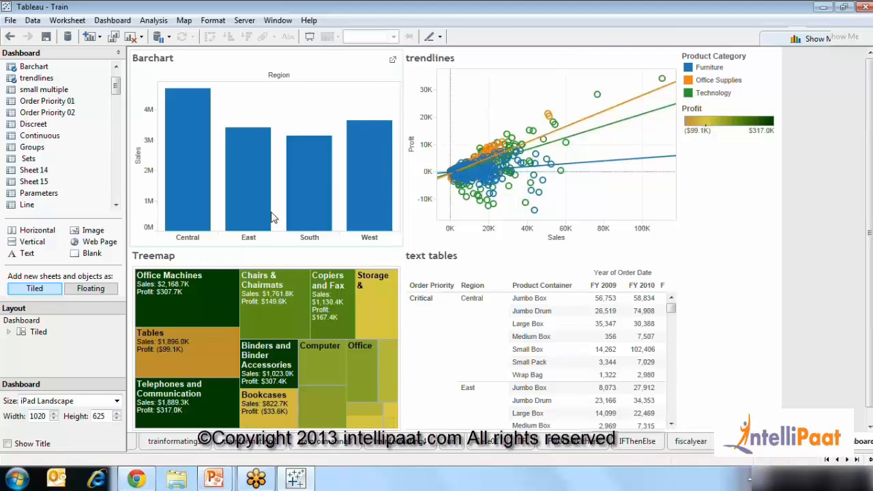
# Review the available dashboard size presets without changing the current size
pyautogui.click(117, 402)
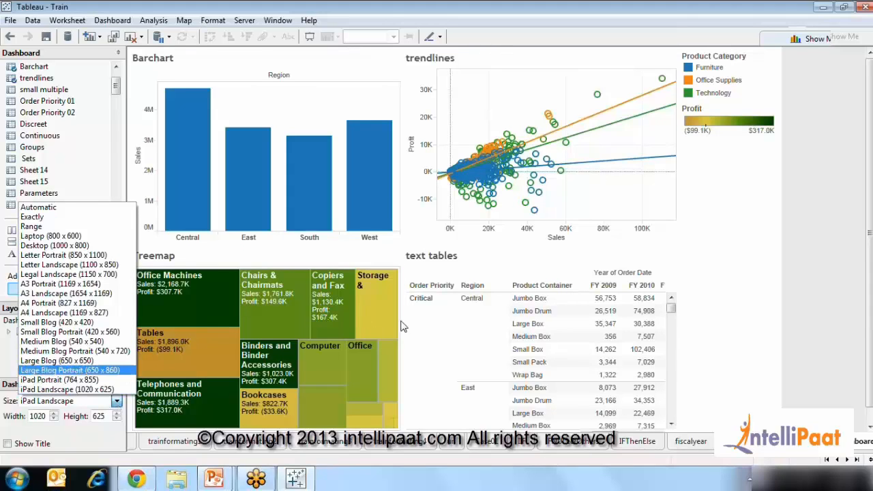
pyautogui.click(762, 285)
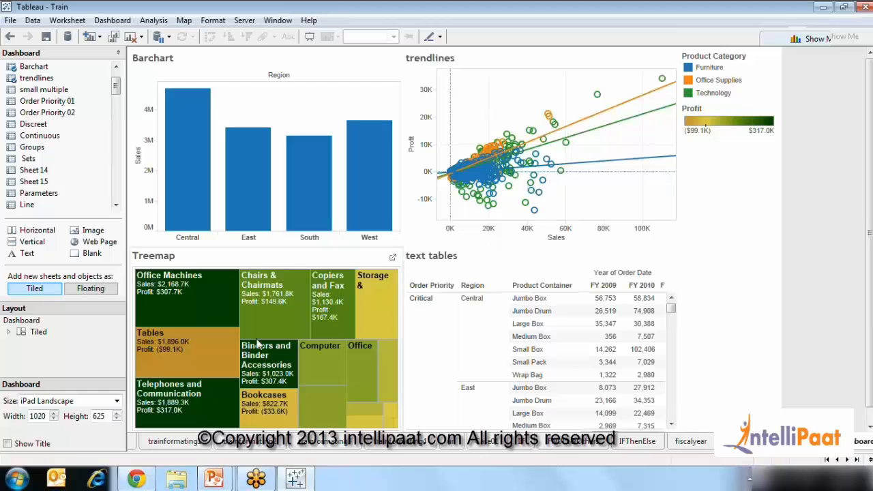
pyautogui.click(117, 402)
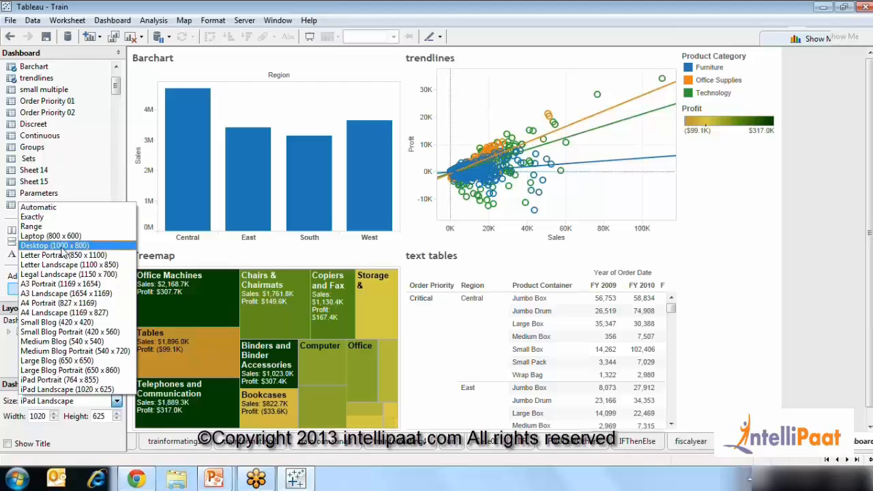
pyautogui.click(796, 305)
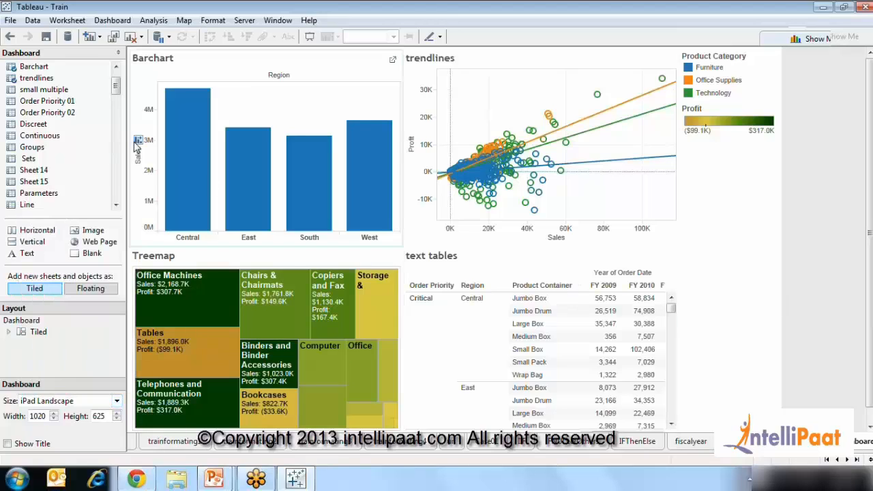
# Hide the dashboard's sheet list and settings to view the four charts' layout, and bring them back
pyautogui.click(118, 53)
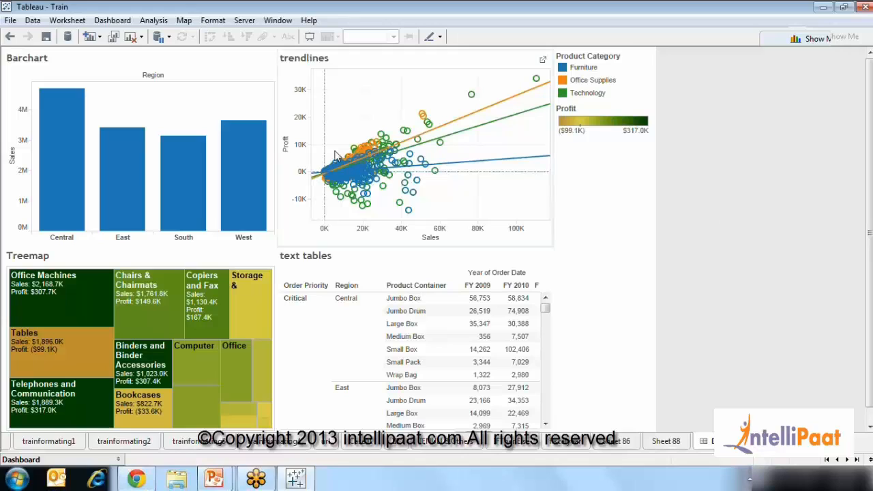
pyautogui.click(120, 461)
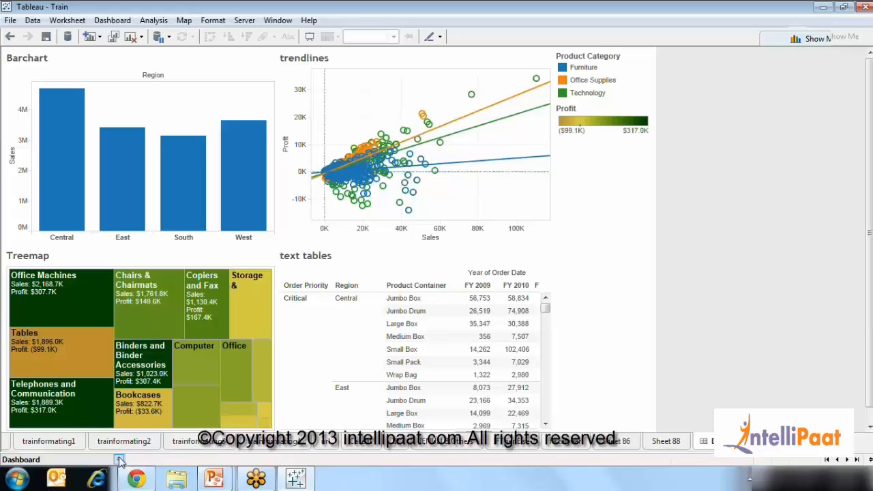
pyautogui.click(120, 461)
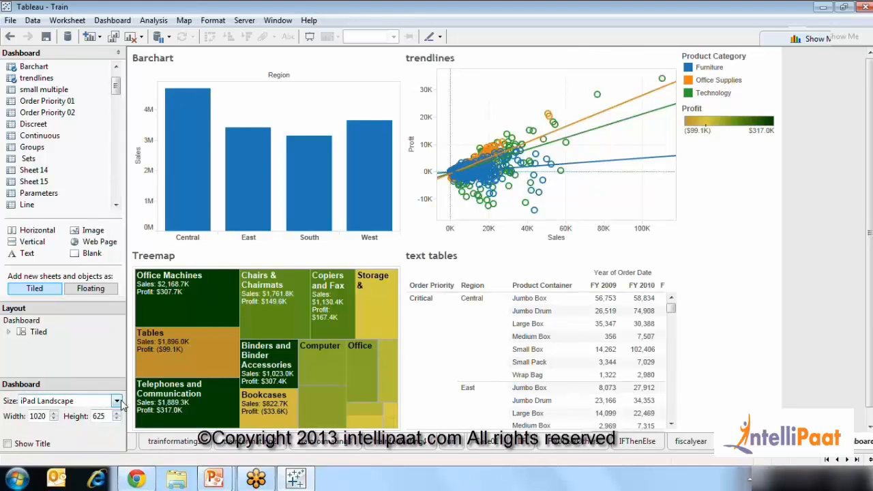
pyautogui.click(118, 53)
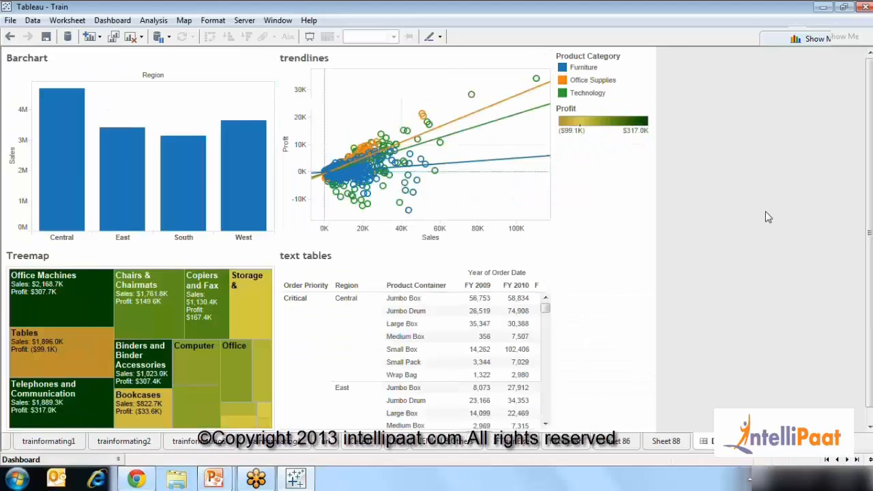
pyautogui.click(118, 460)
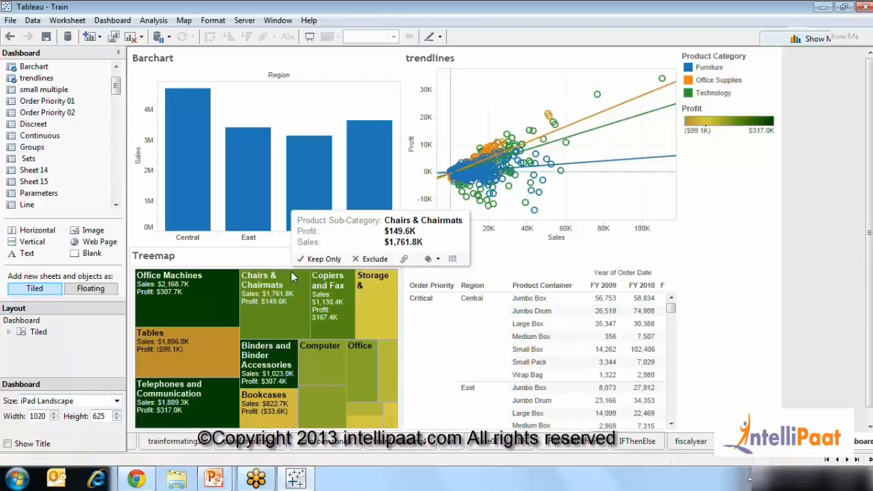
# Show the dashboard's title and rename the dashboard sheet as Sales Dashboard
pyautogui.moveTo(544, 179)
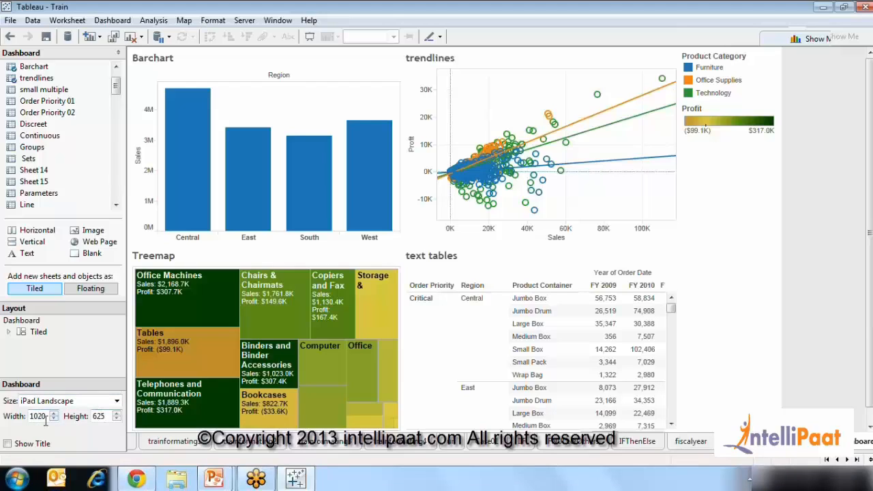
pyautogui.click(8, 444)
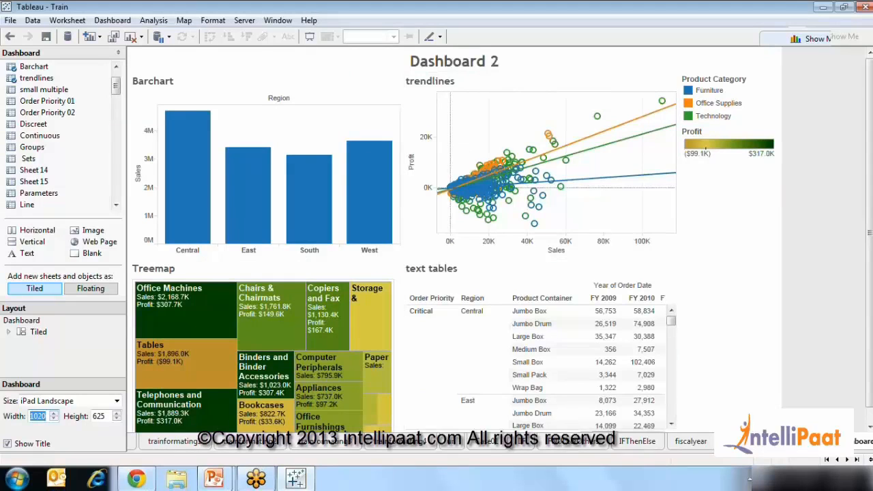
pyautogui.doubleClick(863, 442)
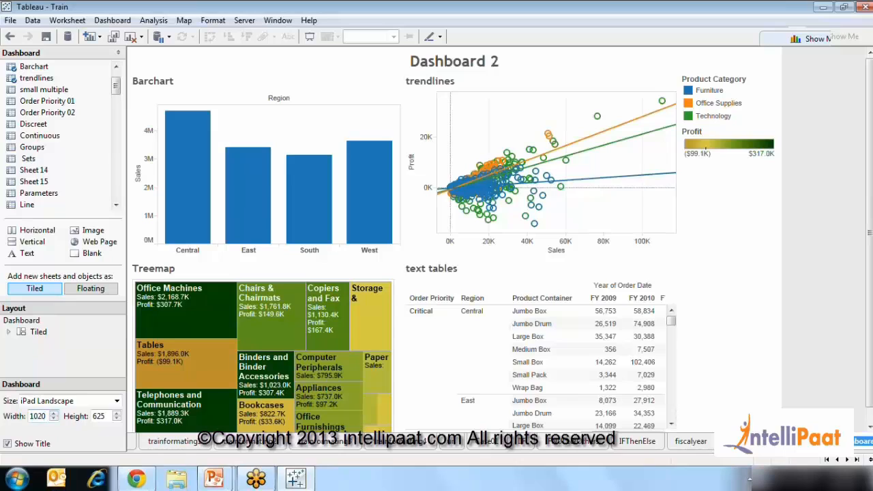
pyautogui.write('sALES dAS')
pyautogui.press('BackSpace')
pyautogui.press('BackSpace')
pyautogui.press('BackSpace')
pyautogui.press('BackSpace')
pyautogui.press('BackSpace')
pyautogui.press('BackSpace')
pyautogui.press('BackSpace')
pyautogui.press('BackSpace')
pyautogui.press('BackSpace')
pyautogui.press('capslock')
pyautogui.click(813, 374)
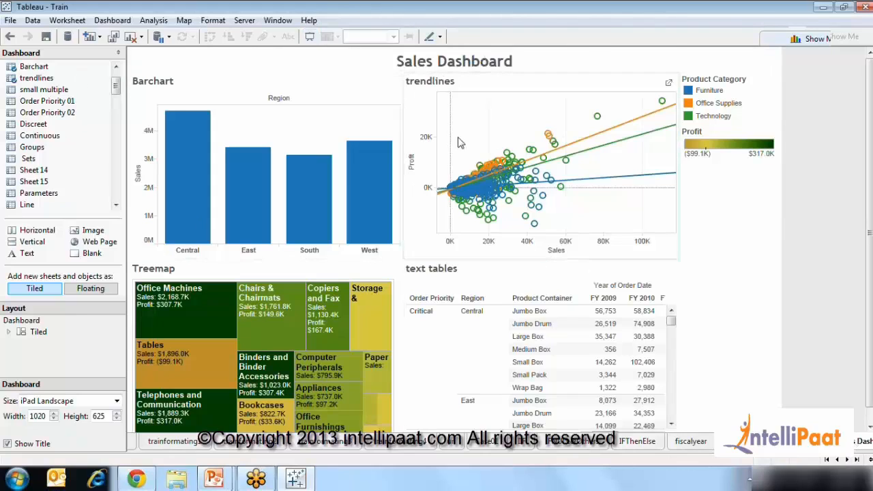
# Replace the sheet name placeholder in the dashboard title with "Sales Dashboard for the year 2012"
pyautogui.doubleClick(411, 61)
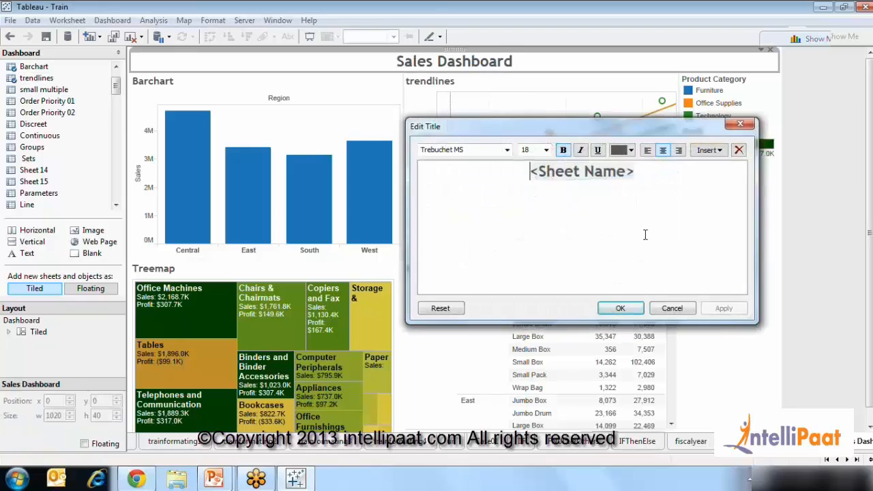
pyautogui.moveTo(636, 172); pyautogui.dragTo(544, 156)
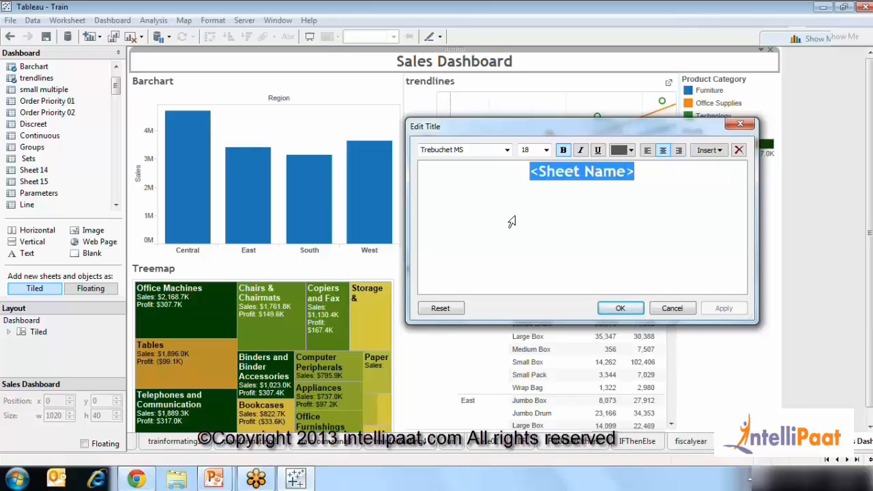
pyautogui.press('Delete')
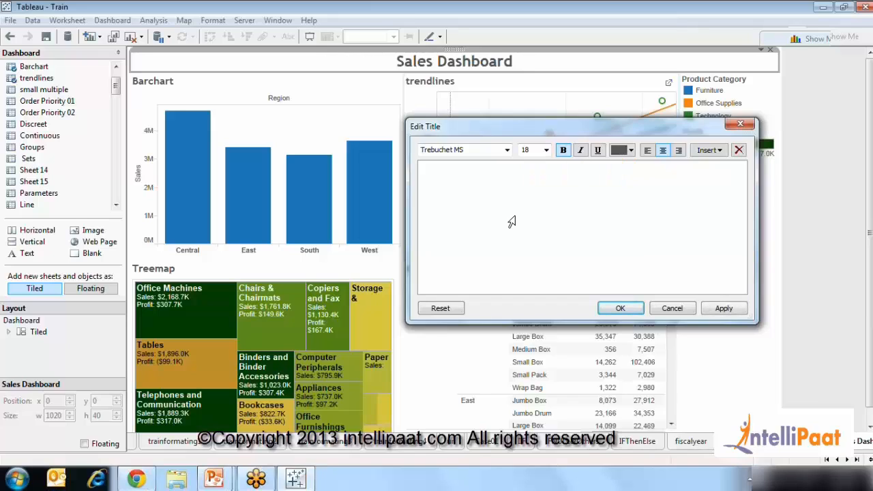
pyautogui.write('Sales')
pyautogui.write('Dashboard ')
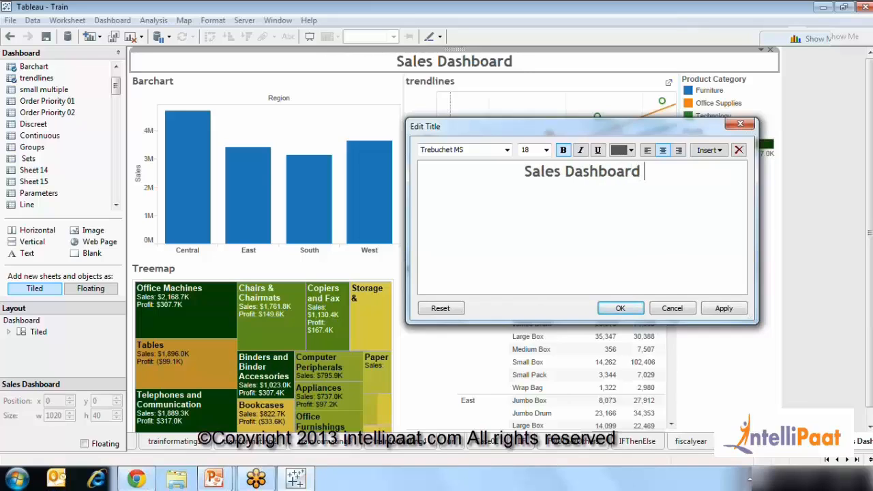
pyautogui.write('for the ')
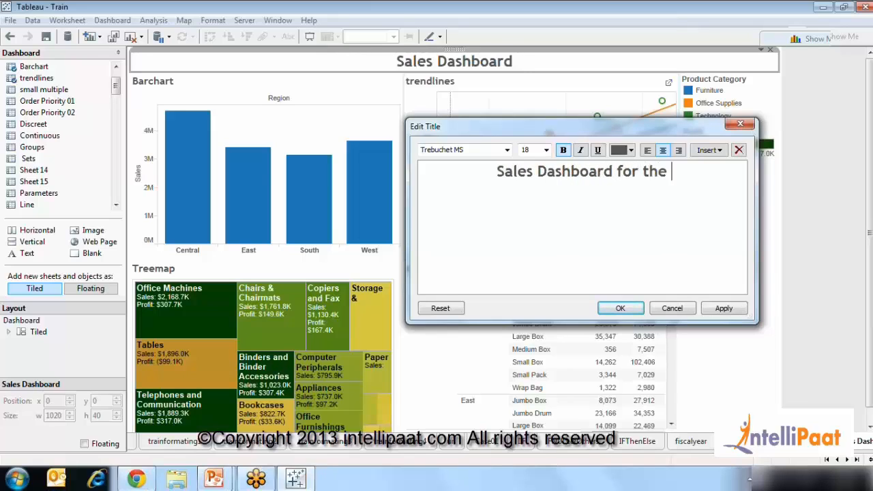
pyautogui.write('year 2012')
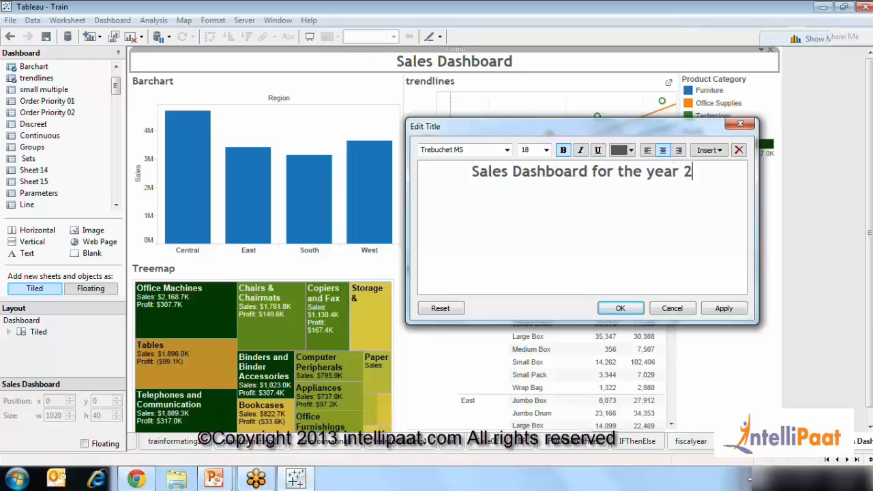
pyautogui.click(621, 309)
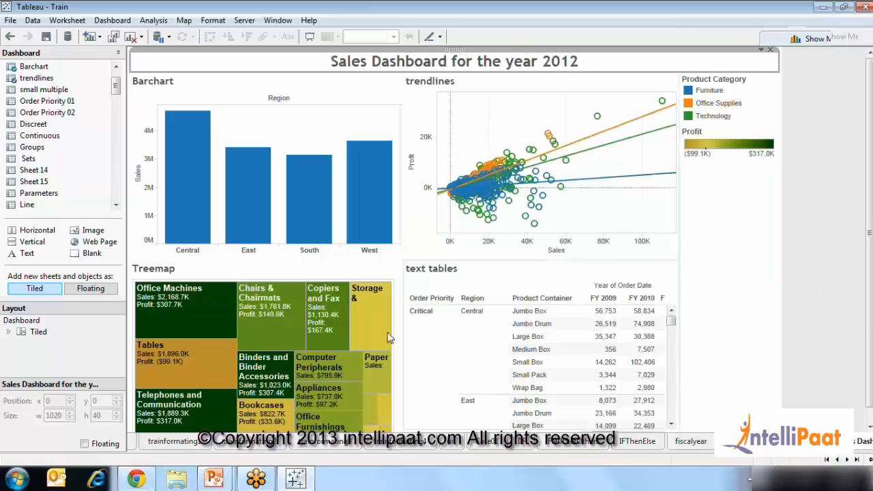
# Select the Dashboard entry and the Tiled container in the layout hierarchy to examine their size settings
pyautogui.moveTo(358, 161)
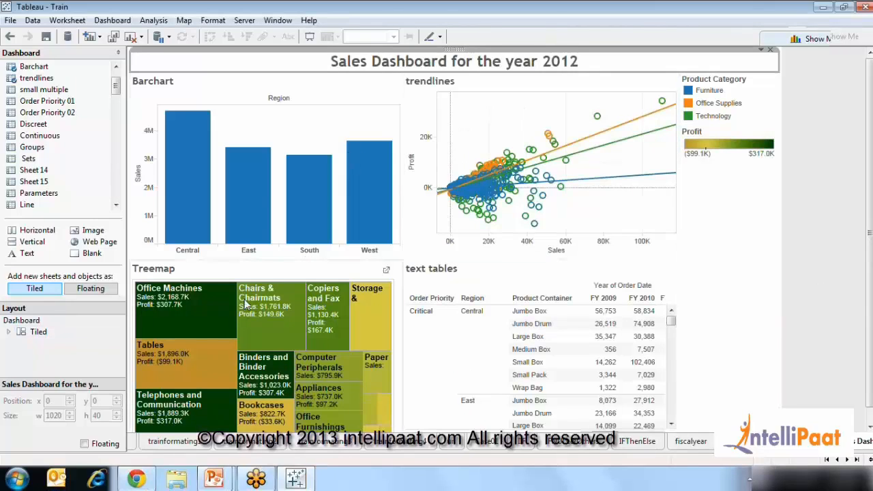
pyautogui.click(51, 322)
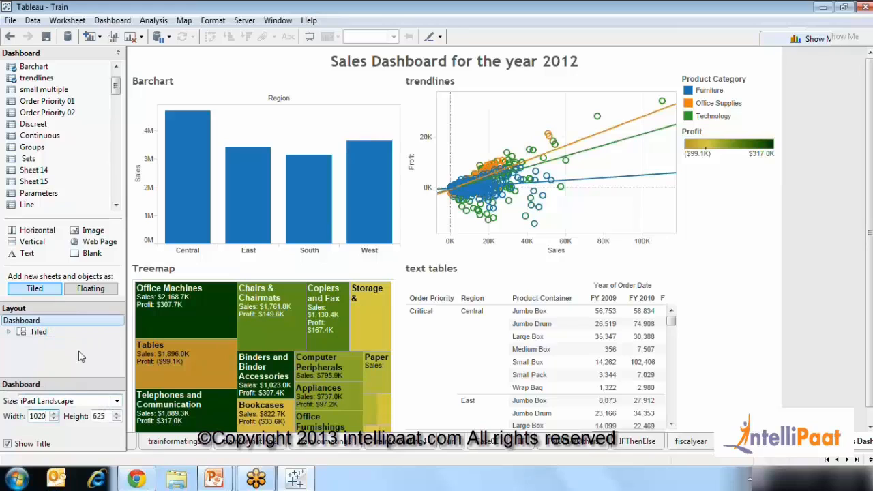
pyautogui.click(39, 332)
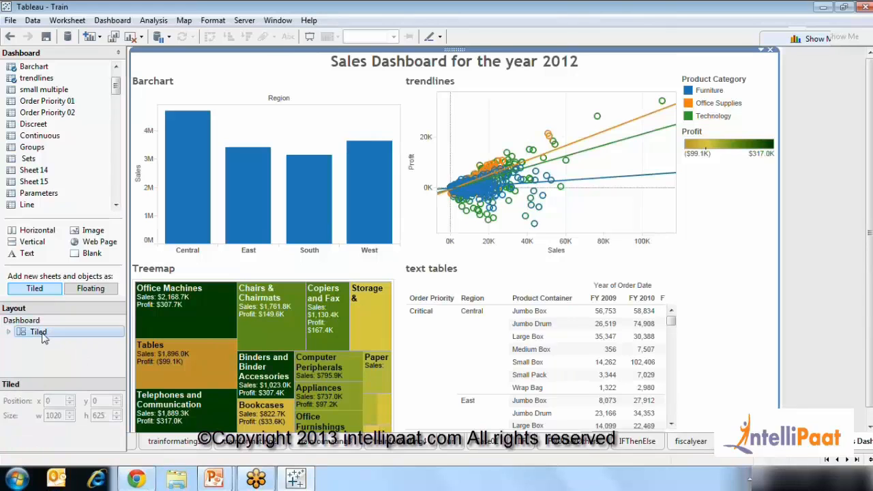
# Compare the size settings of the Dashboard entry and the Tiled container in the layout hierarchy
pyautogui.click(41, 322)
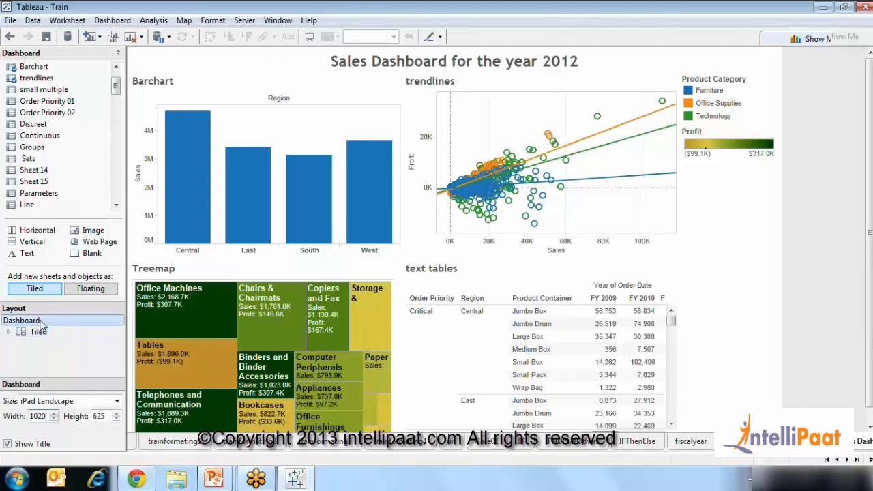
pyautogui.click(39, 333)
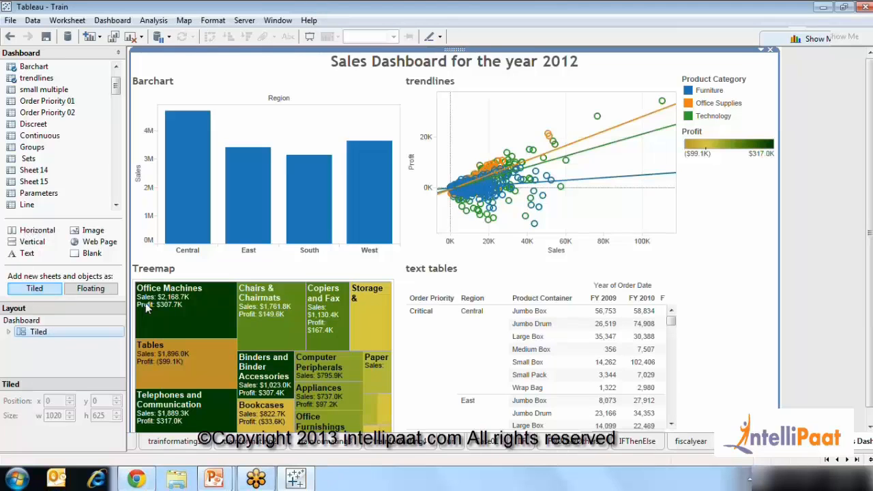
pyautogui.click(797, 268)
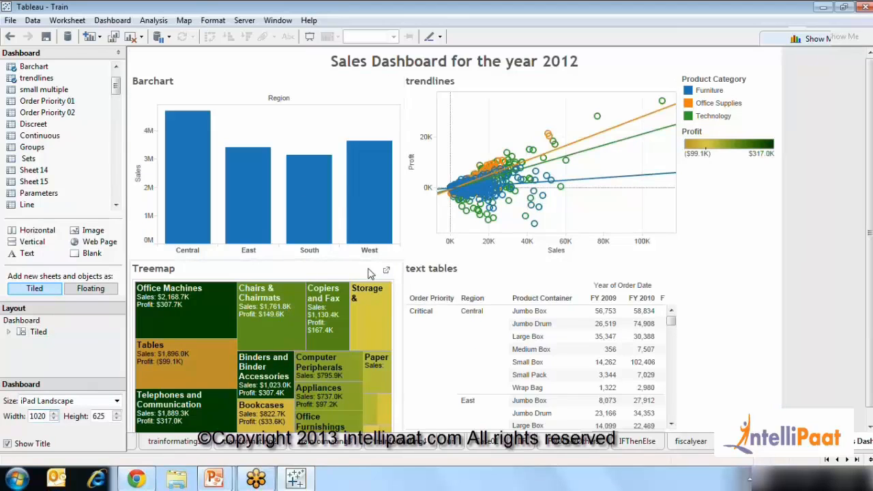
# Create a new blank dashboard after the Sales Dashboard sheet
pyautogui.click(421, 231)
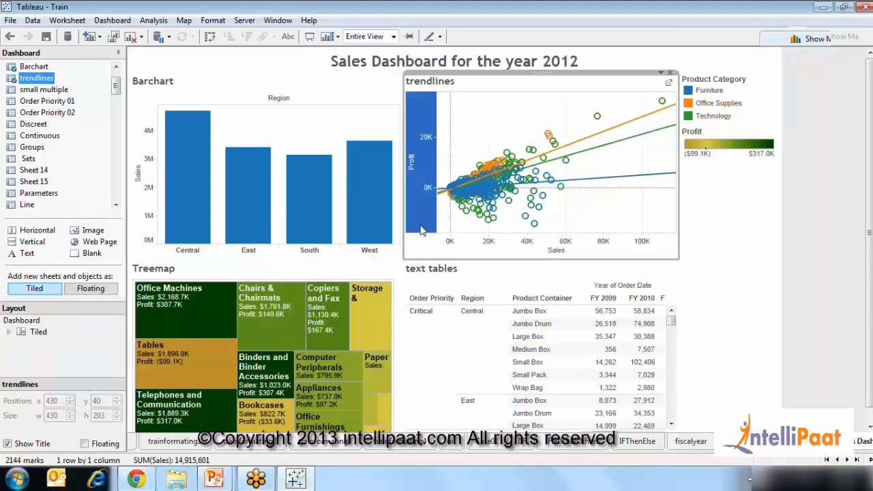
pyautogui.click(857, 460)
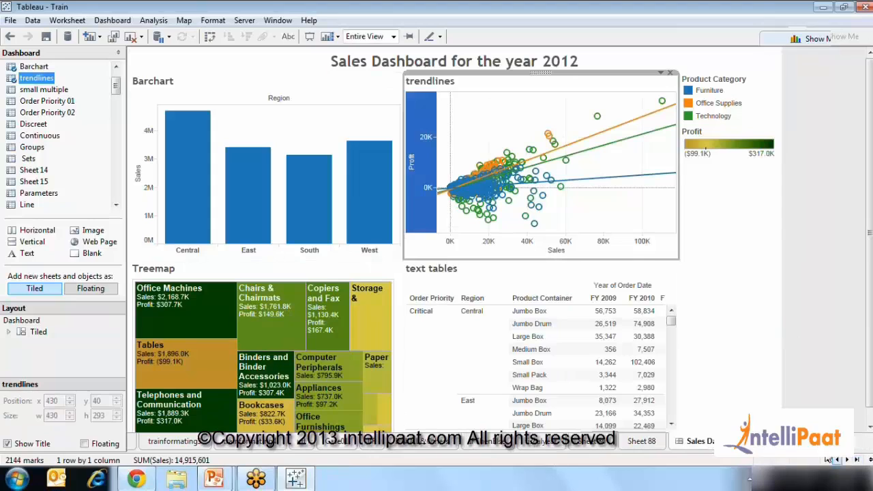
pyautogui.click(776, 441)
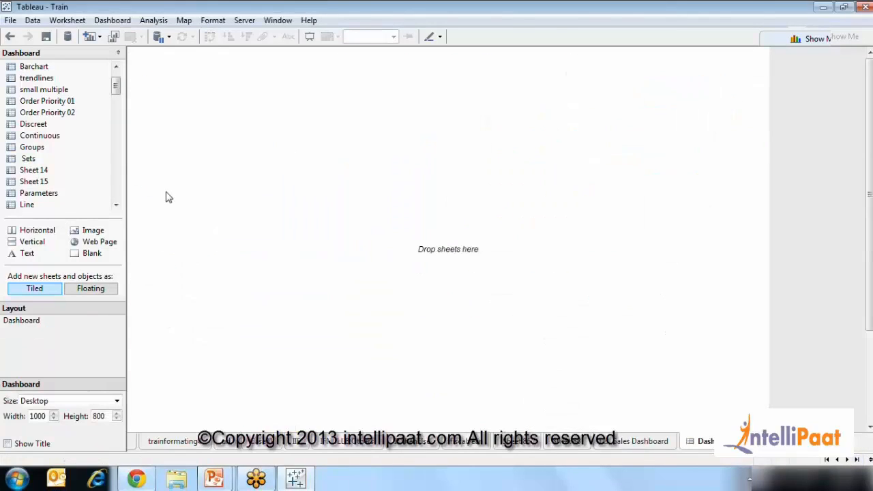
# Try placing the Barchart sheet in the dashboard with the Sets sheet above it, and undo both additions
pyautogui.click(35, 67)
pyautogui.moveTo(49, 87); pyautogui.dragTo(210, 150)
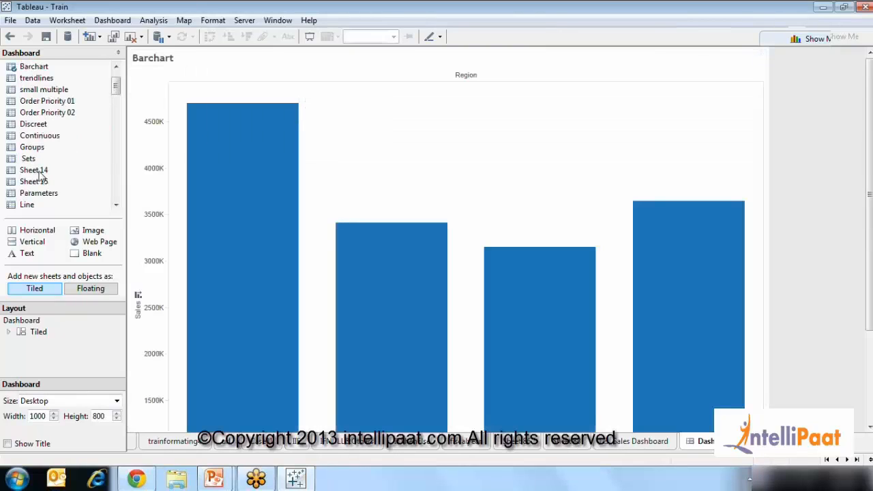
pyautogui.moveTo(25, 161); pyautogui.dragTo(330, 206)
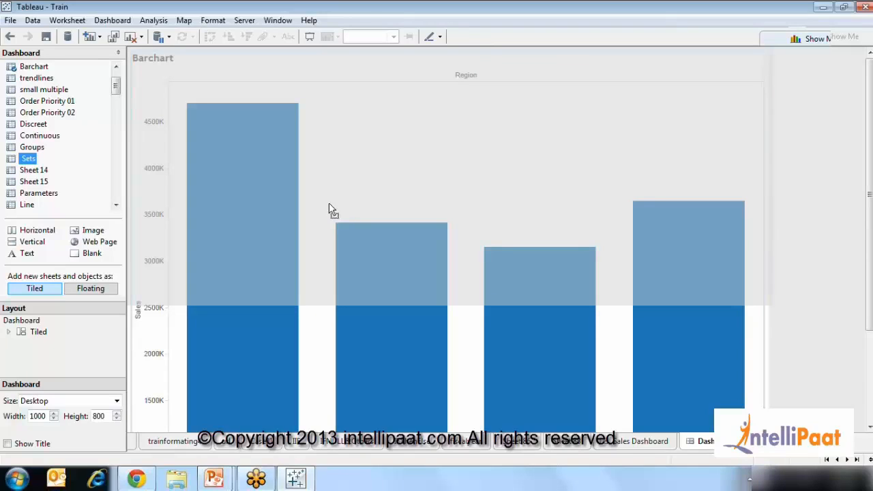
pyautogui.moveTo(329, 204); pyautogui.dragTo(473, 208)
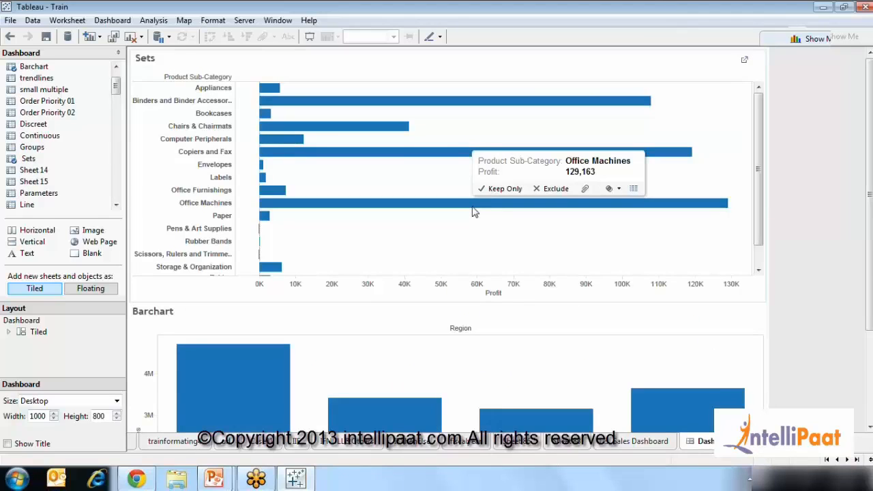
pyautogui.hotkey('ctrl', 'z')
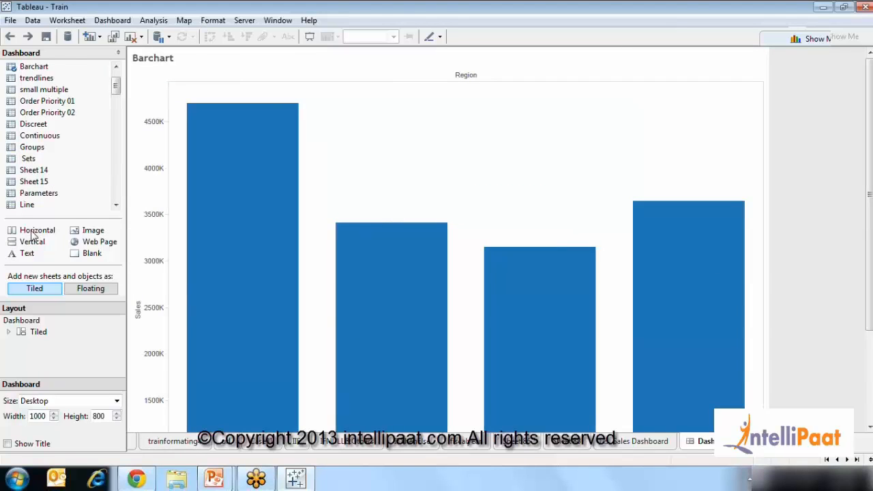
pyautogui.hotkey('ctrl', 'z')
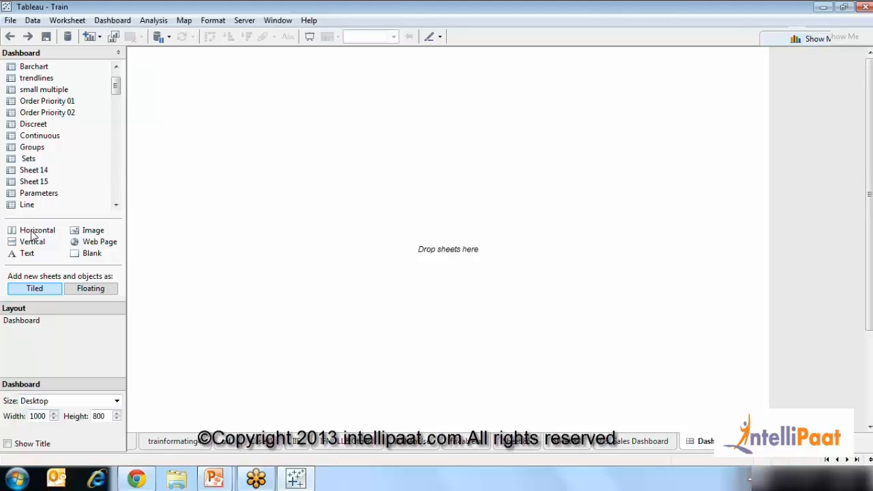
# Add a vertical layout container to the empty dashboard and place the small multiple sheet in it with the Scatter sheet below
pyautogui.moveTo(33, 234); pyautogui.dragTo(401, 197)
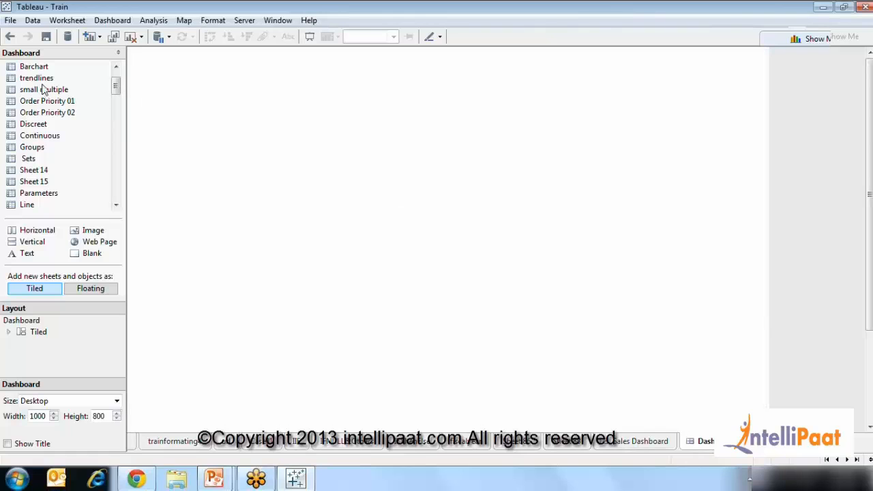
pyautogui.moveTo(43, 94); pyautogui.dragTo(346, 96)
pyautogui.scroll(-1, 346, 95)
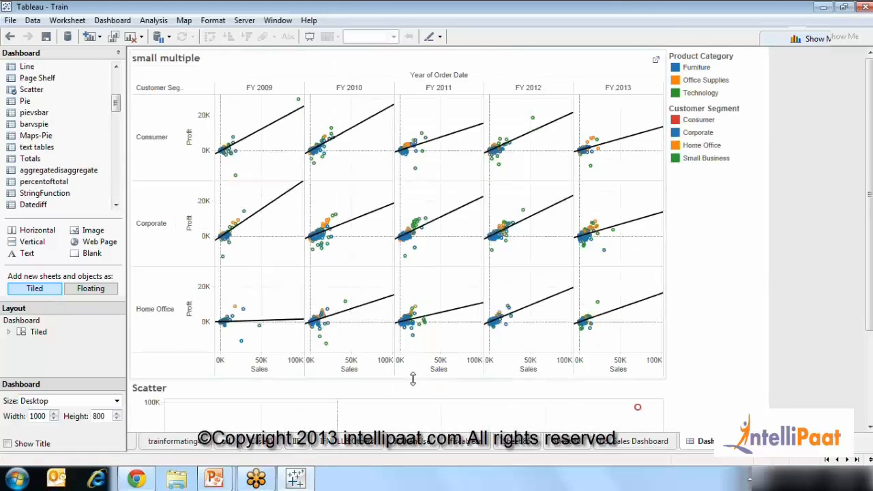
# Reduce the small multiple chart's height to about 311 px and set the dashboard height to 600
pyautogui.moveTo(414, 380); pyautogui.dragTo(414, 246)
pyautogui.click(414, 247)
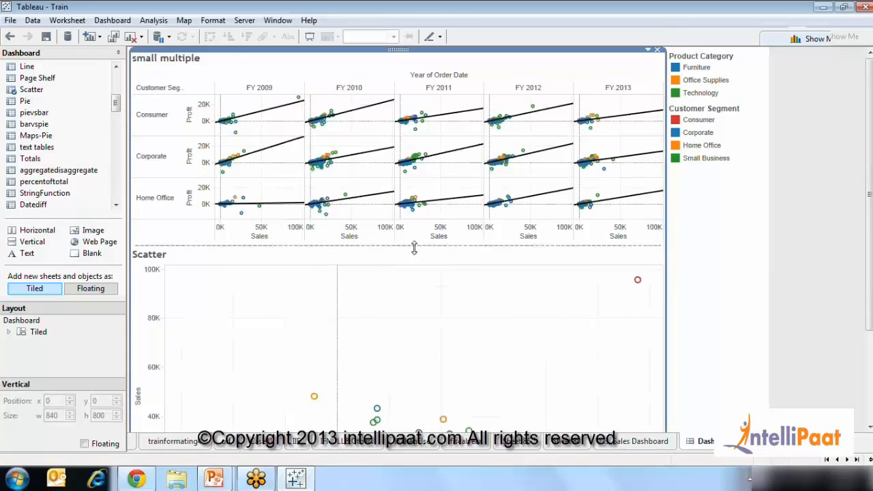
pyautogui.click(37, 321)
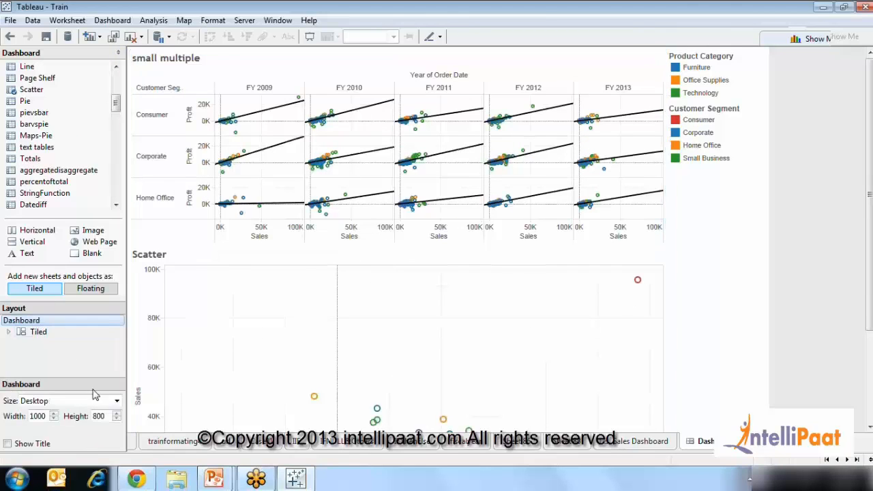
pyautogui.click(117, 415)
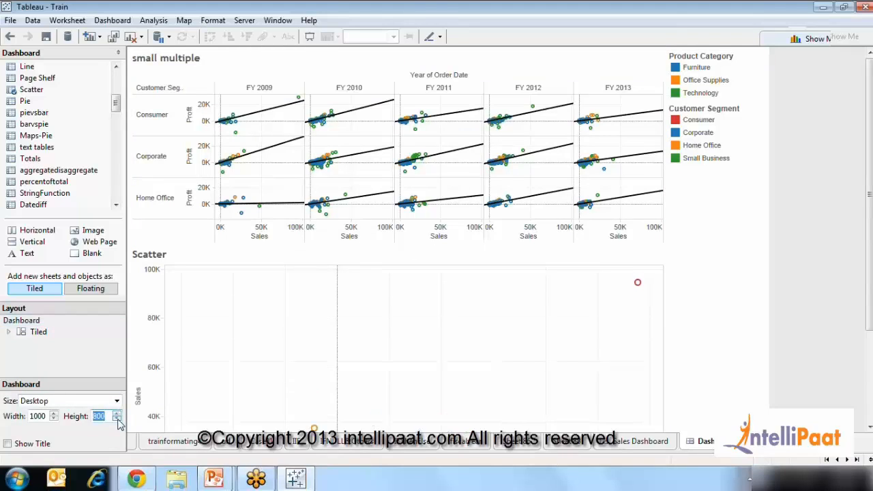
pyautogui.click(118, 421)
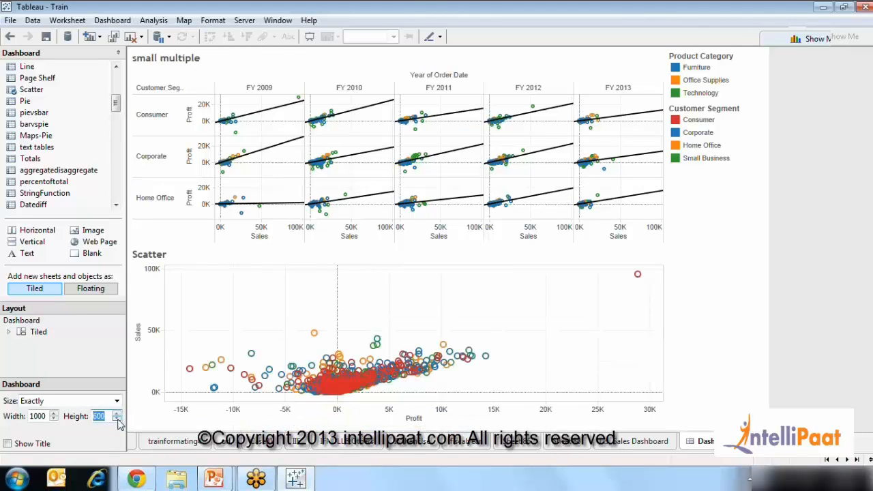
pyautogui.click(826, 268)
# Try adding the Pie sheet between the small multiple and Scatter charts, and undo the addition
pyautogui.moveTo(24, 102); pyautogui.dragTo(487, 225)
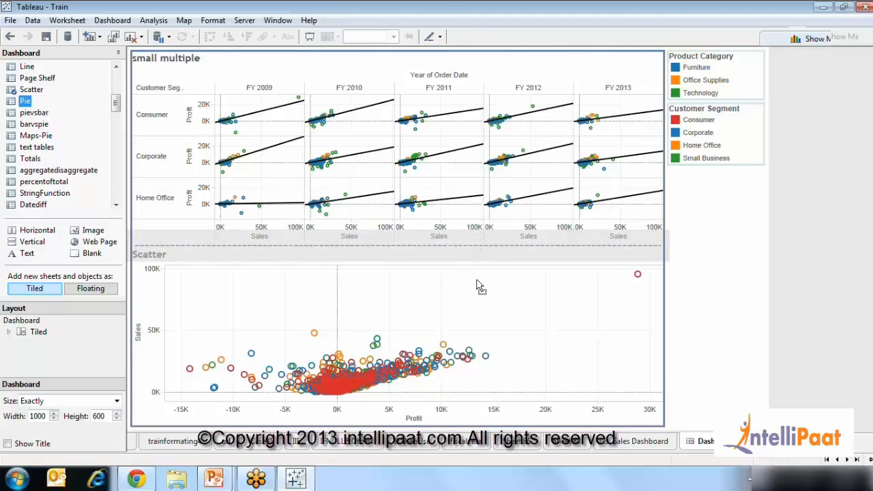
pyautogui.moveTo(478, 285); pyautogui.dragTo(461, 227)
pyautogui.moveTo(457, 259); pyautogui.dragTo(432, 258)
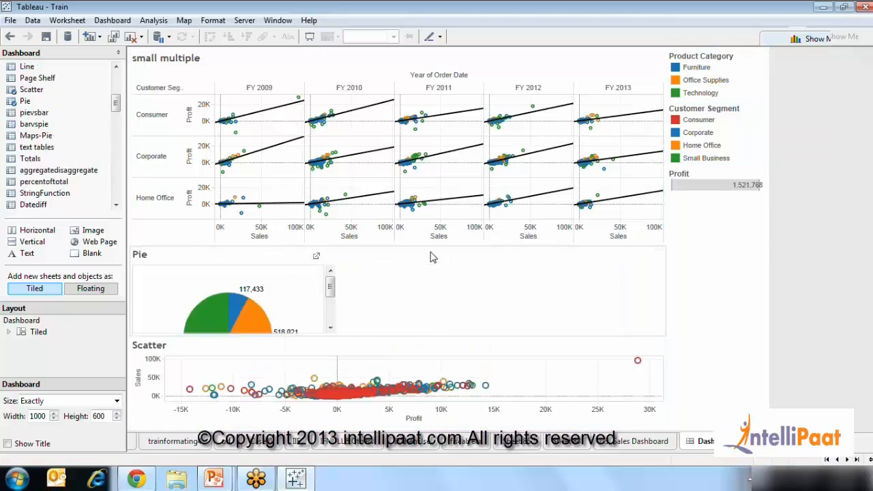
pyautogui.hotkey('ctrl', 'z')
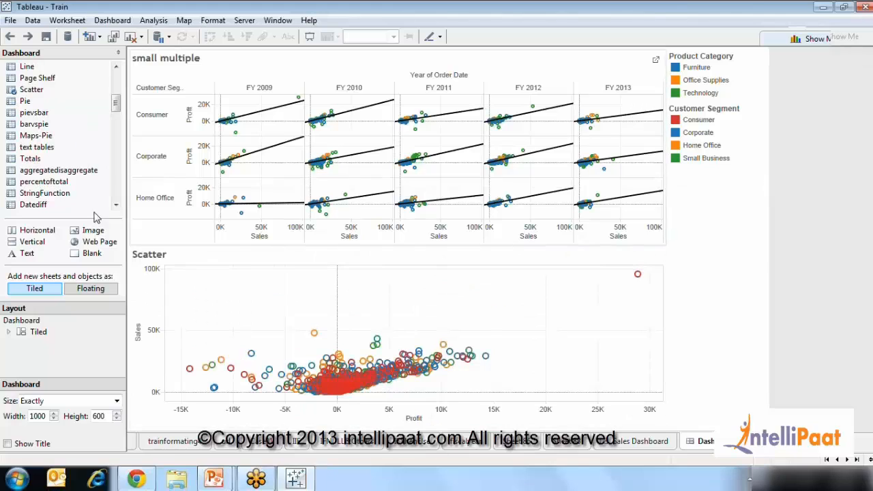
# Insert a horizontal container between small multiple and Scatter, and place the small multiple and Discreet sheets side by side in it
pyautogui.moveTo(30, 234); pyautogui.dragTo(330, 212)
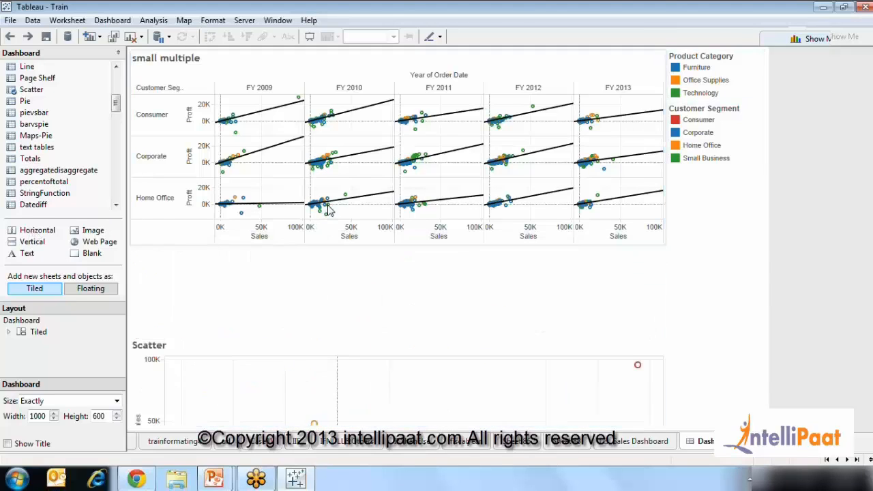
pyautogui.click(205, 66)
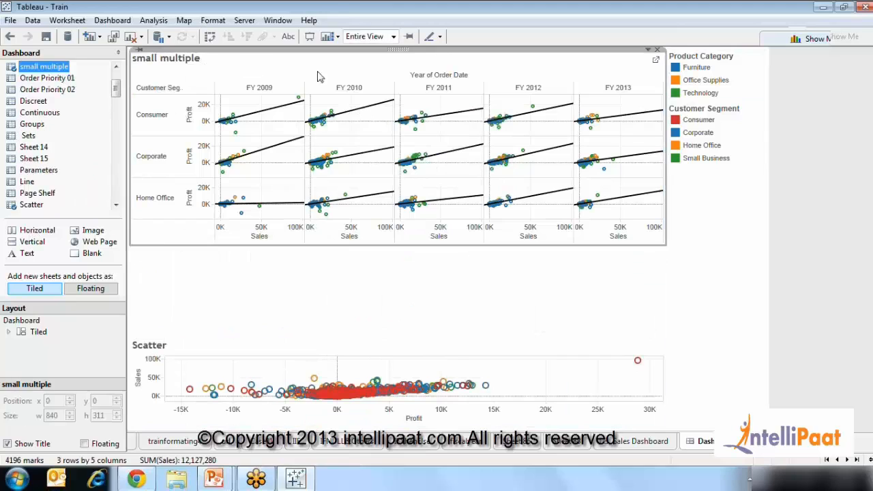
pyautogui.moveTo(397, 49); pyautogui.dragTo(245, 266)
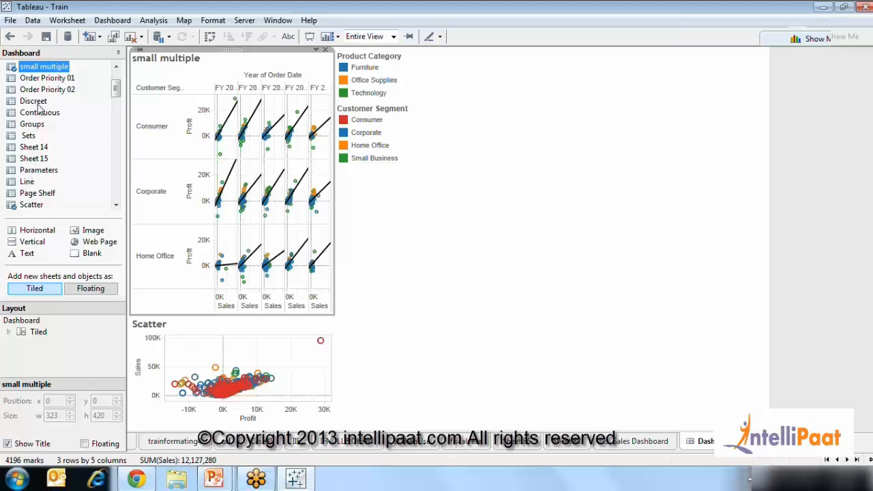
pyautogui.moveTo(37, 103)
pyautogui.mouseDown()
pyautogui.moveTo(486, 179)
pyautogui.moveTo(424, 189)
pyautogui.moveTo(329, 159)
pyautogui.moveTo(317, 171)
pyautogui.mouseUp()
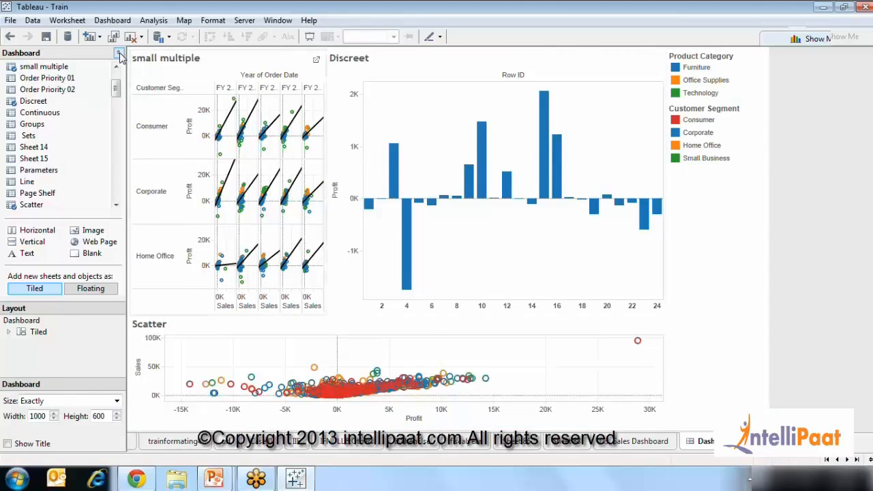
# Resize the small multiple chart beside Discreet to about 514 px wide and 288 px high, giving Scatter more height
pyautogui.click(120, 54)
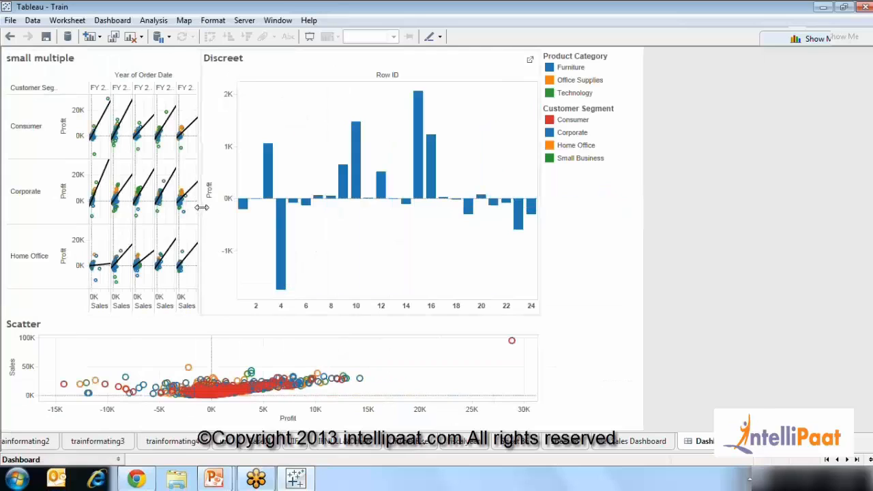
pyautogui.moveTo(201, 203); pyautogui.dragTo(332, 221)
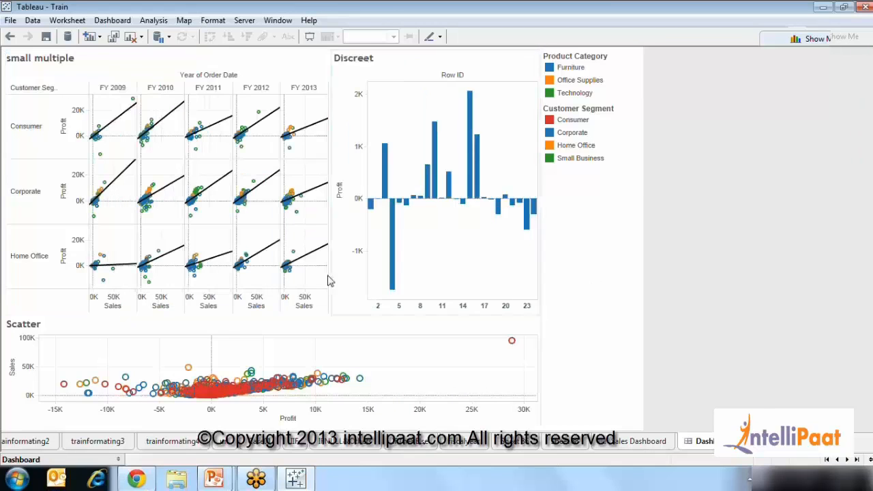
pyautogui.moveTo(292, 316); pyautogui.dragTo(298, 236)
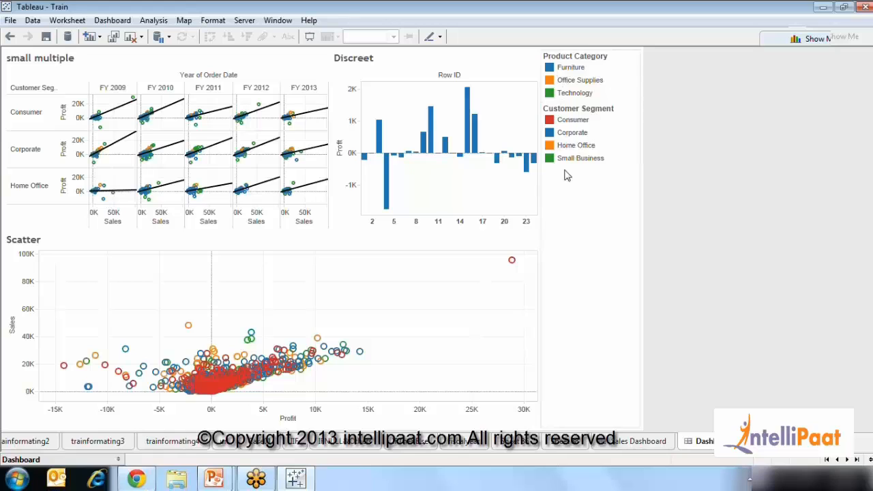
pyautogui.click(120, 462)
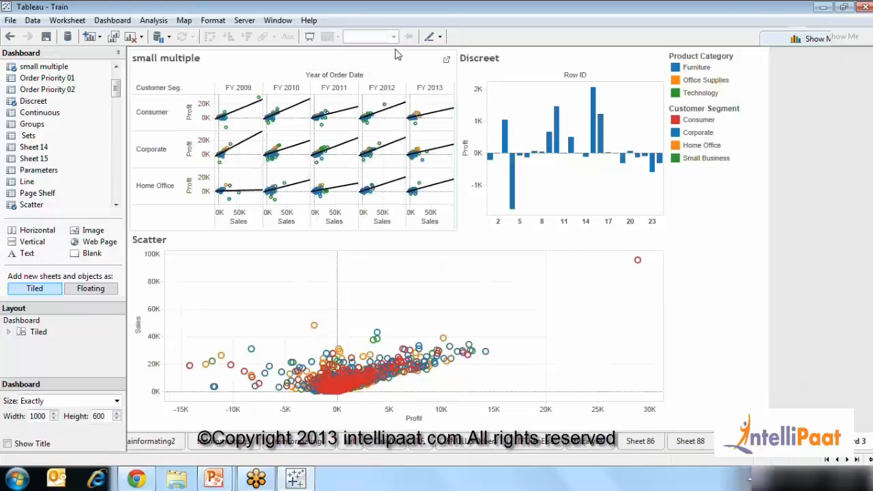
# Go from the dashboard to the small multiple worksheet to view its fields, and return to the new dashboard
pyautogui.click(445, 60)
pyautogui.click(445, 60)
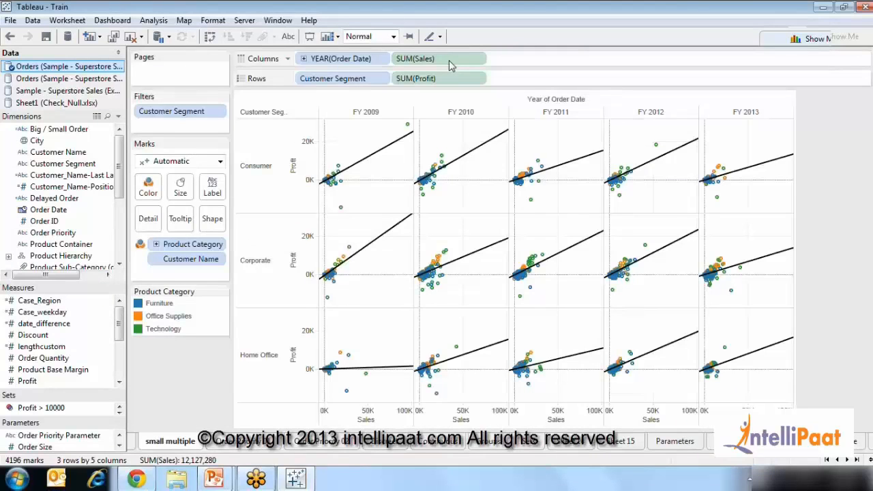
pyautogui.click(857, 460)
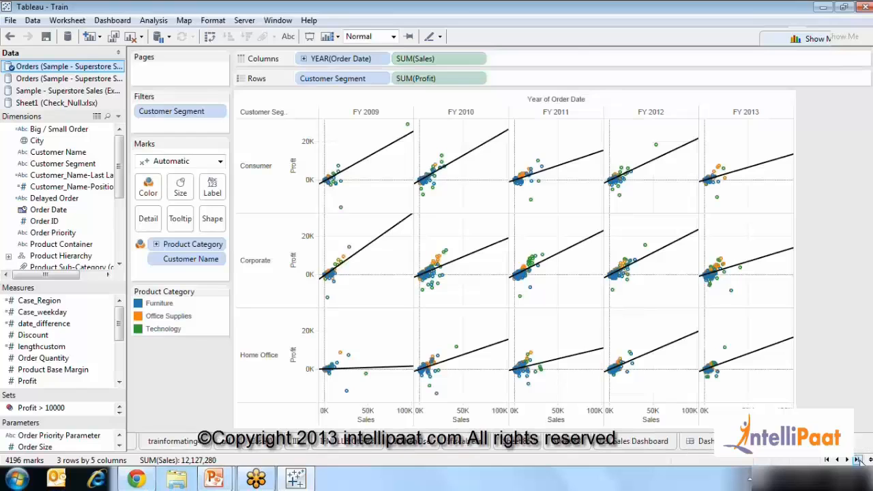
pyautogui.click(692, 445)
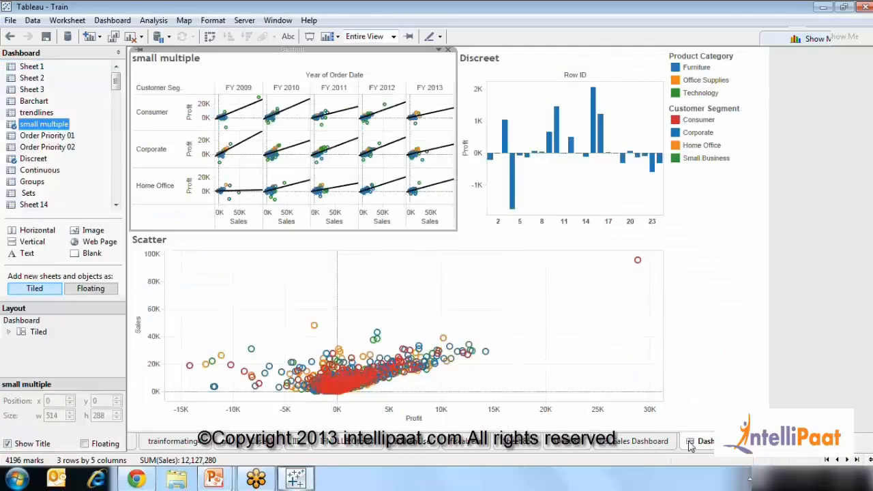
# Open the available actions for the small multiple entry in the dashboard's sheet list
pyautogui.rightClick(40, 133)
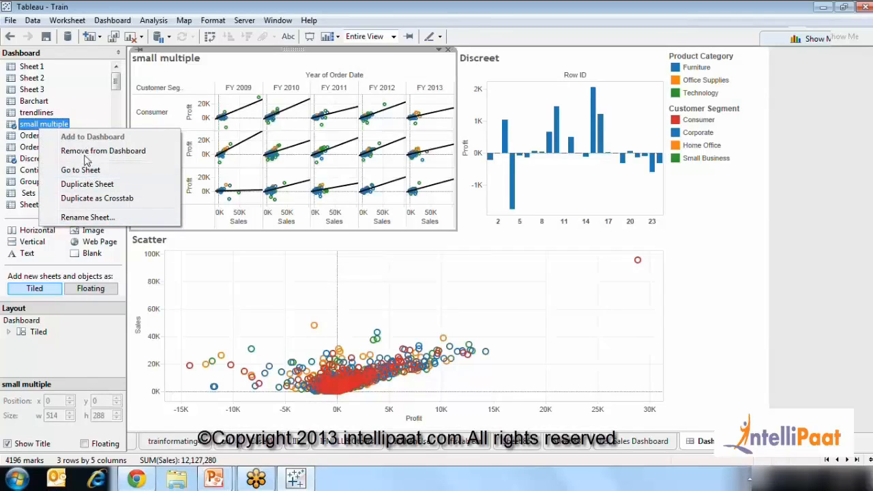
# Remove the Discreet chart from the dashboard that also holds the small multiple and Scatter charts
pyautogui.click(79, 91)
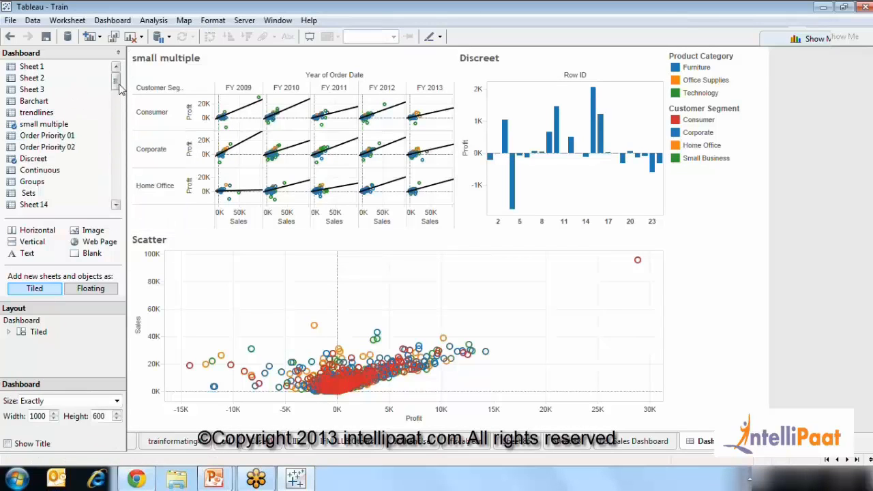
pyautogui.moveTo(116, 82)
pyautogui.mouseDown()
pyautogui.moveTo(120, 215)
pyautogui.moveTo(113, 99)
pyautogui.mouseUp()
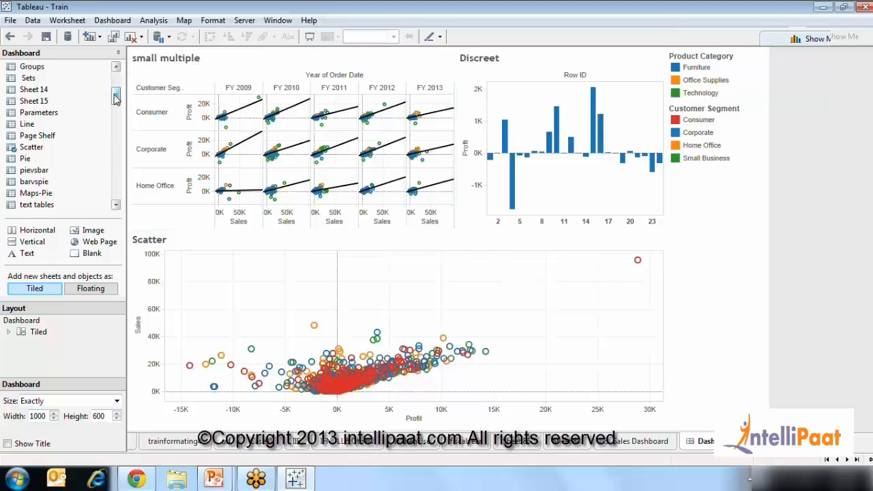
pyautogui.moveTo(118, 99); pyautogui.dragTo(118, 125)
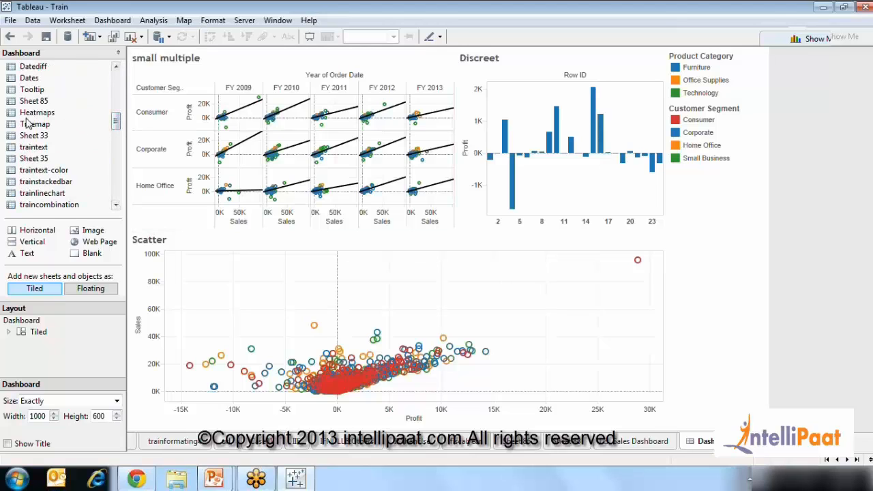
pyautogui.moveTo(29, 114); pyautogui.dragTo(812, 288)
pyautogui.click(536, 67)
pyautogui.moveTo(561, 49); pyautogui.dragTo(828, 311)
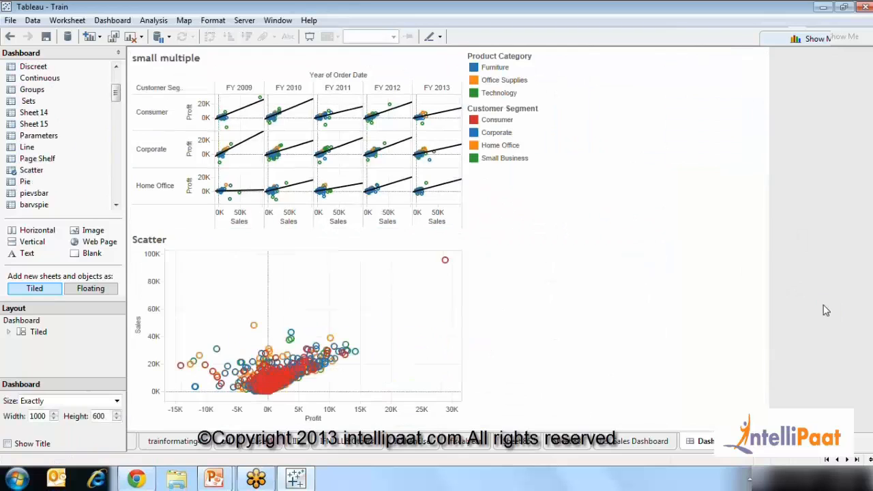
# Widen the column holding the small multiple and Scatter charts to about 572 px and select the Product Category legend
pyautogui.click(610, 174)
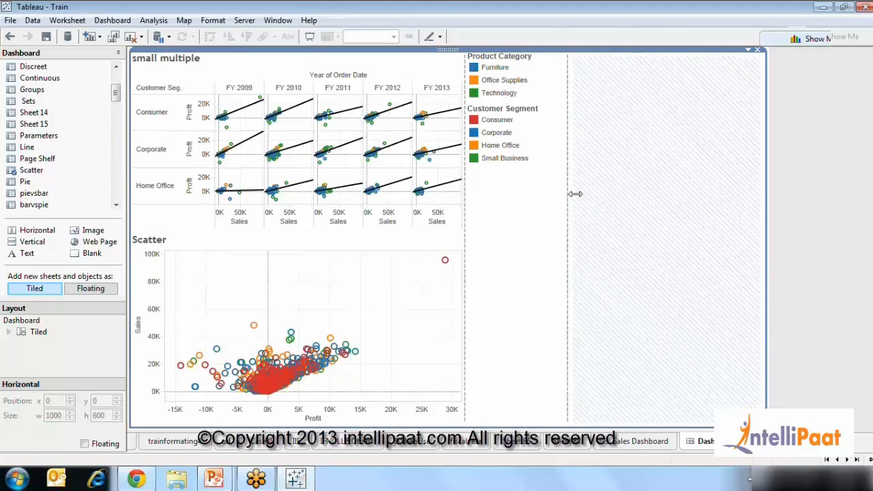
pyautogui.moveTo(575, 194); pyautogui.dragTo(748, 198)
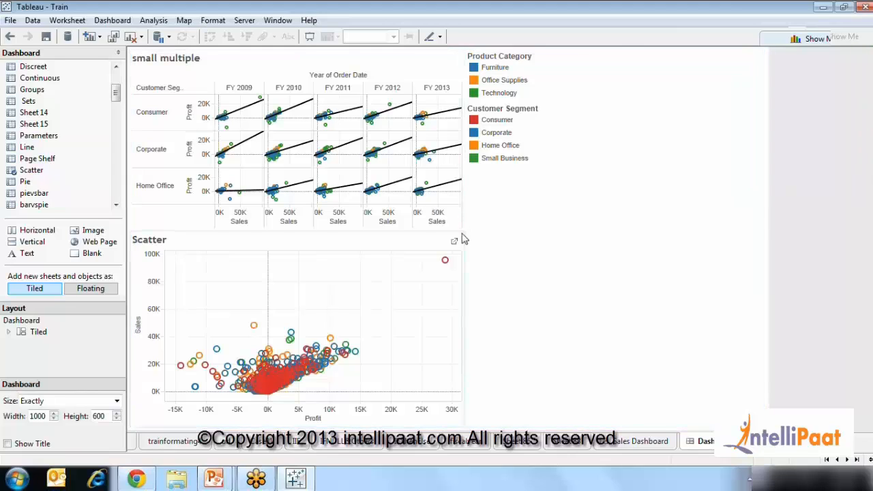
pyautogui.moveTo(465, 232); pyautogui.dragTo(693, 225)
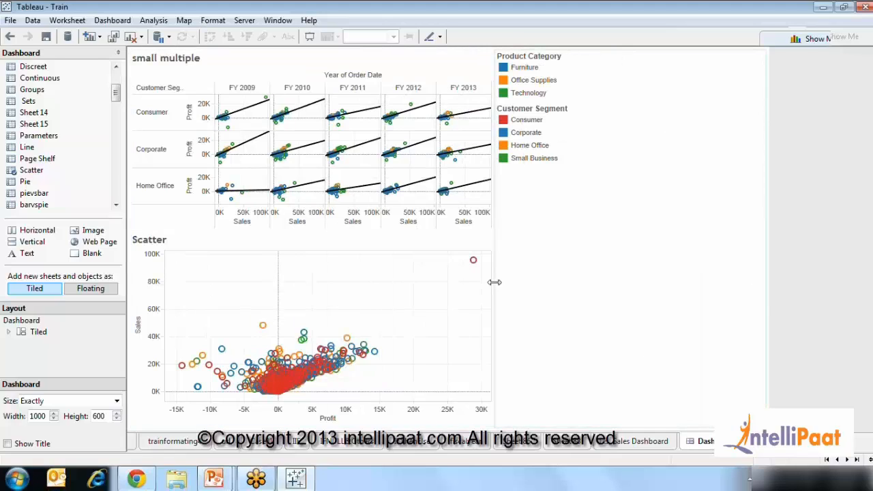
pyautogui.moveTo(494, 282); pyautogui.dragTo(696, 316)
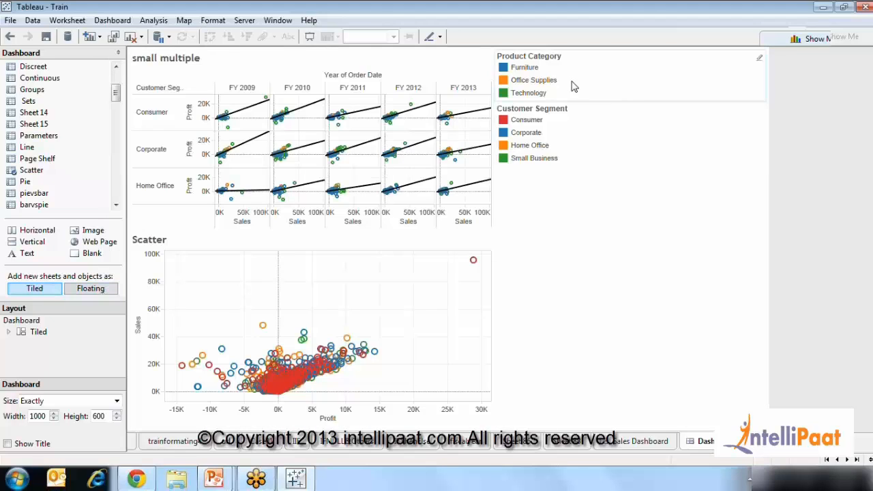
pyautogui.click(598, 86)
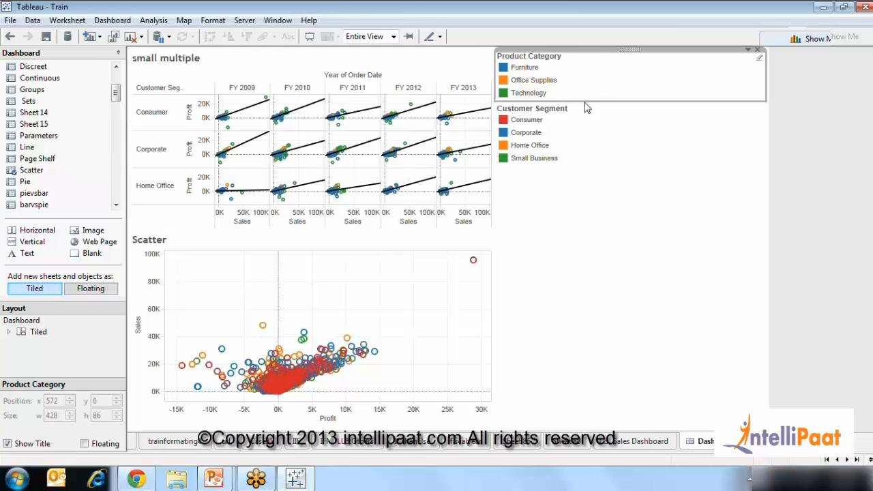
# Switch to the Sales Dashboard and select the vertical container that holds its two legends
pyautogui.click(646, 443)
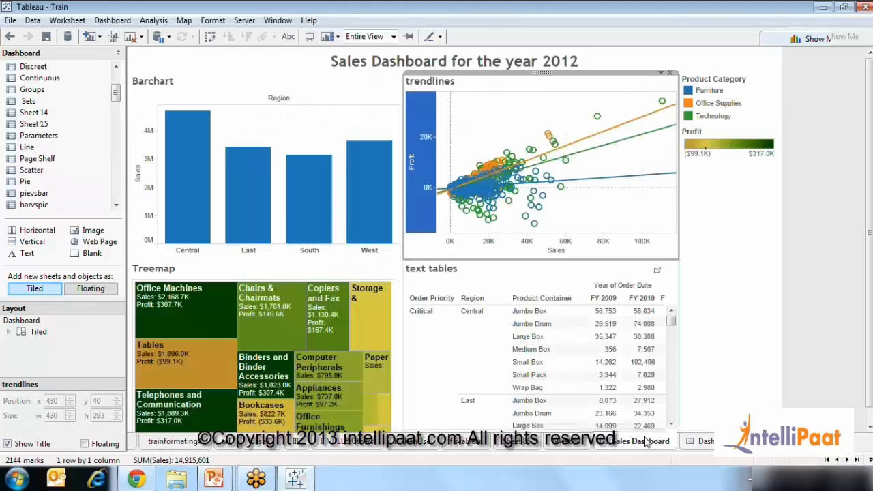
pyautogui.click(404, 162)
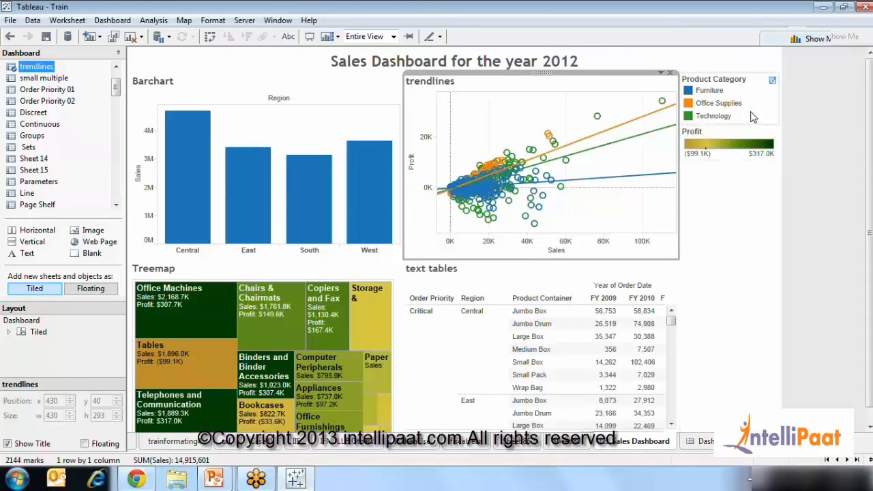
pyautogui.click(749, 328)
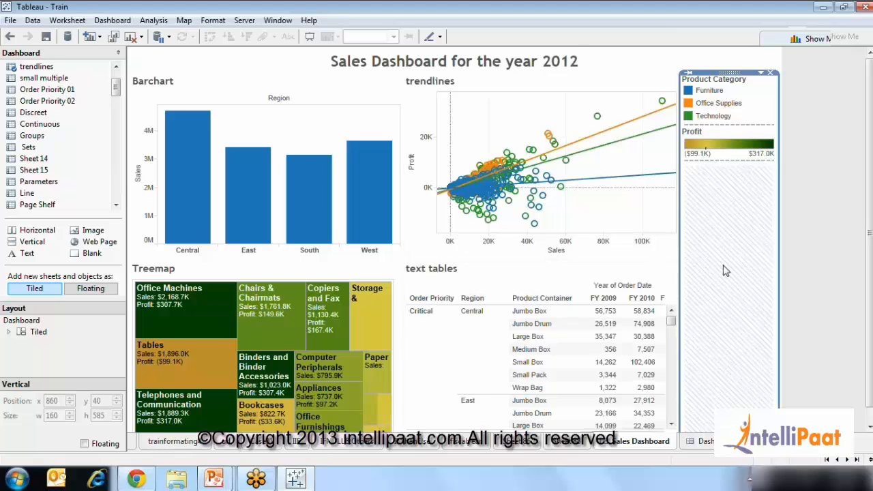
pyautogui.click(816, 157)
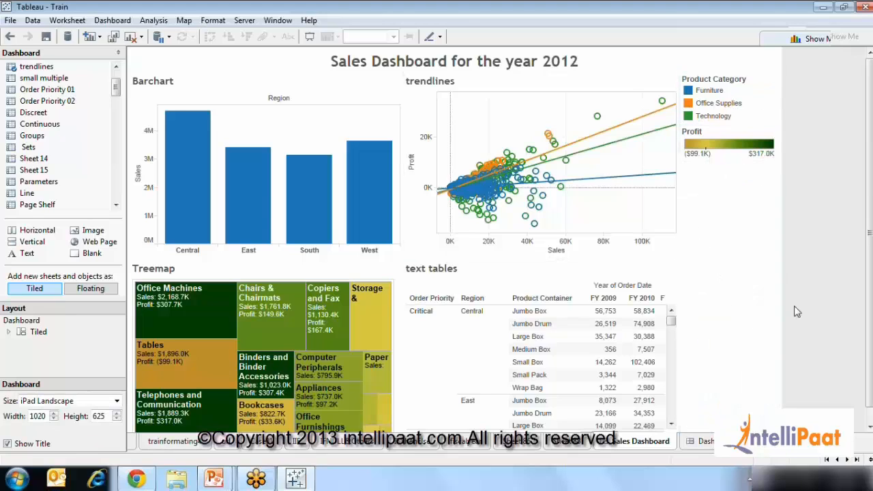
pyautogui.click(762, 309)
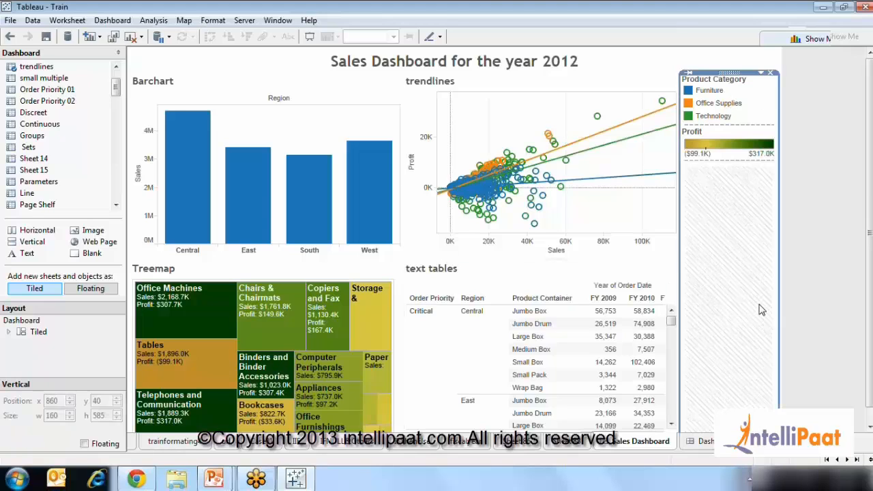
# Make the Profit legend floating and place it between the treemap and text tables at about x 425, y 566
pyautogui.click(723, 134)
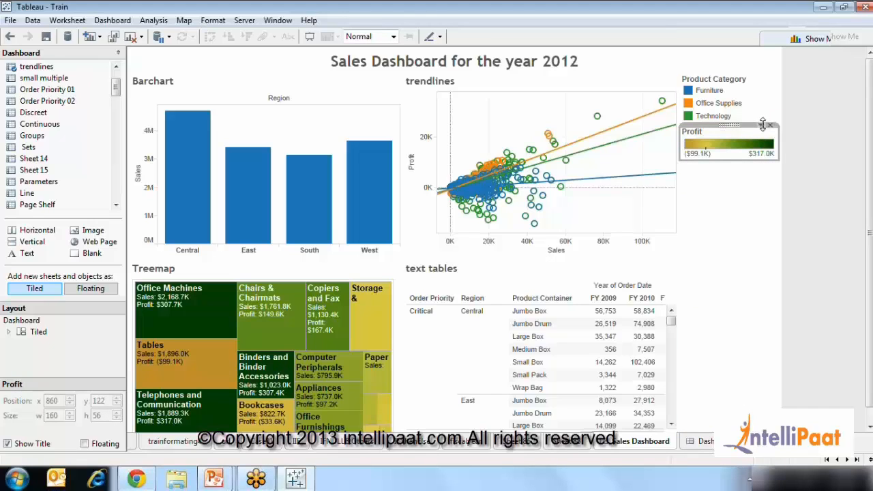
pyautogui.click(762, 127)
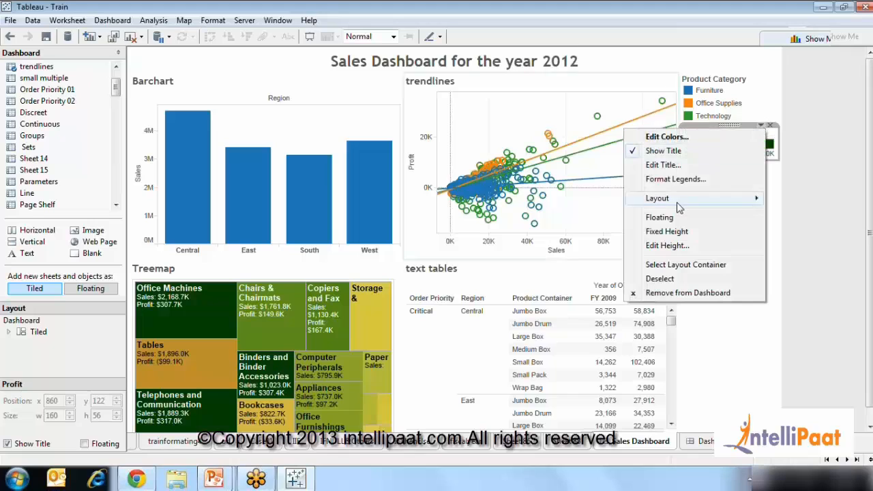
pyautogui.click(660, 217)
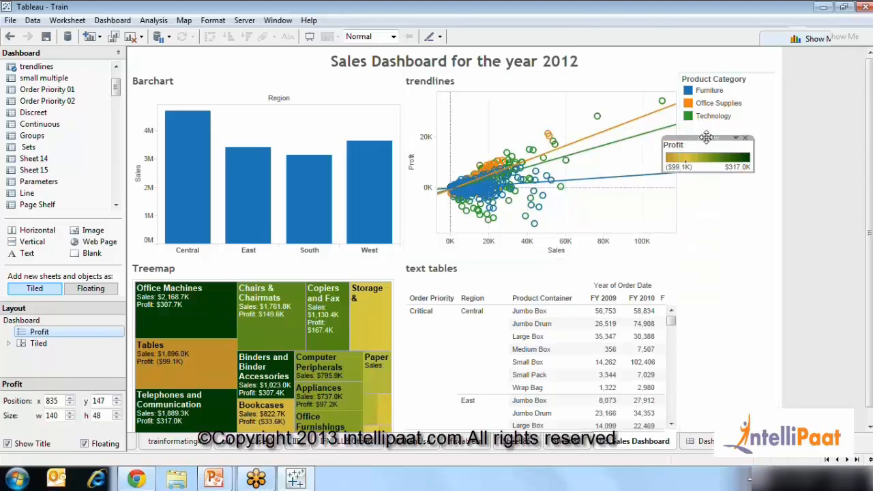
pyautogui.moveTo(707, 138); pyautogui.dragTo(444, 412)
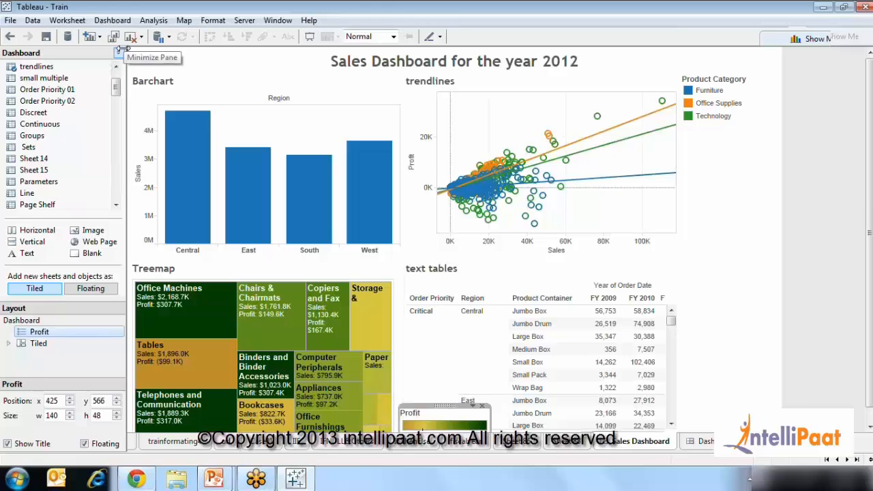
# Collapse the dashboard side pane to give the view more room and select the floating Profit legend
pyautogui.click(848, 330)
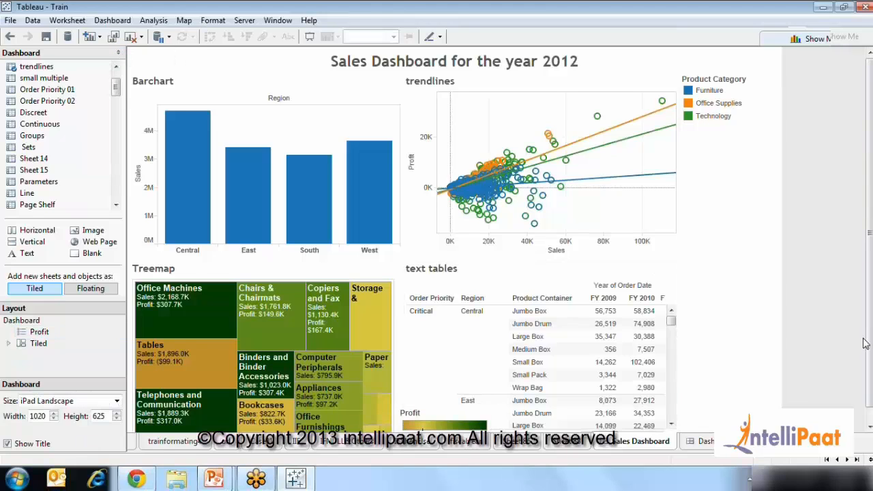
pyautogui.scroll(-1, 870, 341)
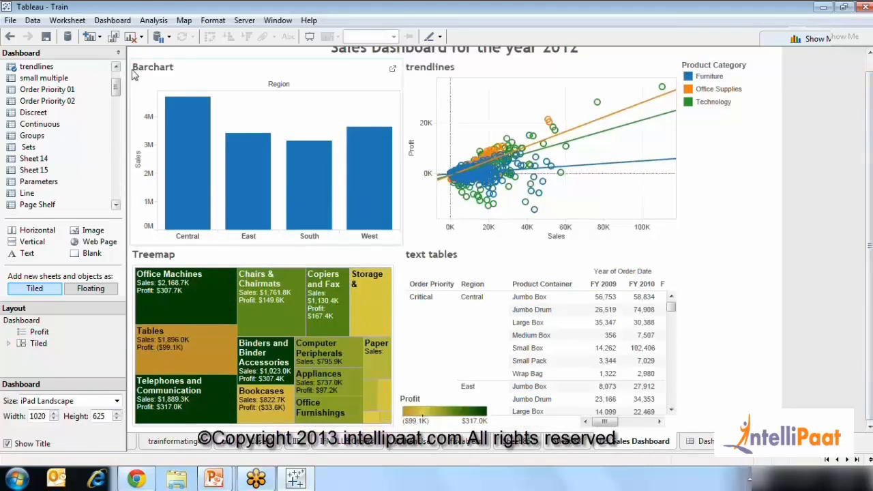
pyautogui.click(119, 55)
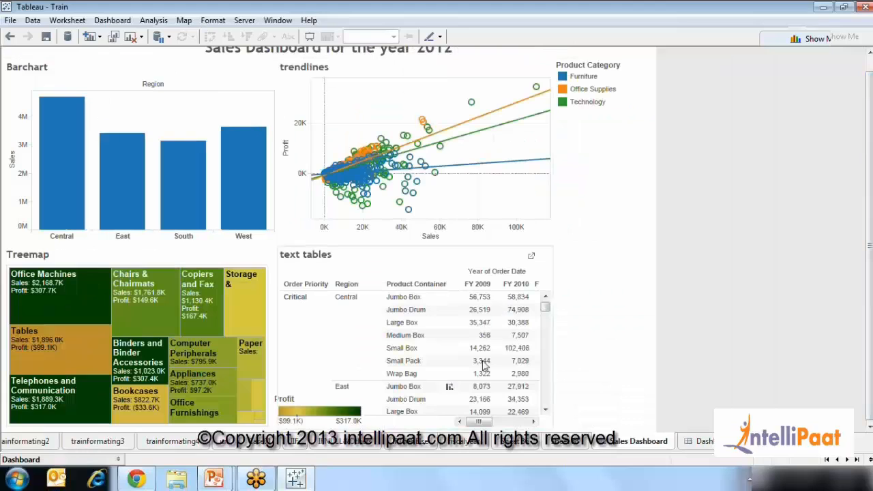
pyautogui.click(295, 418)
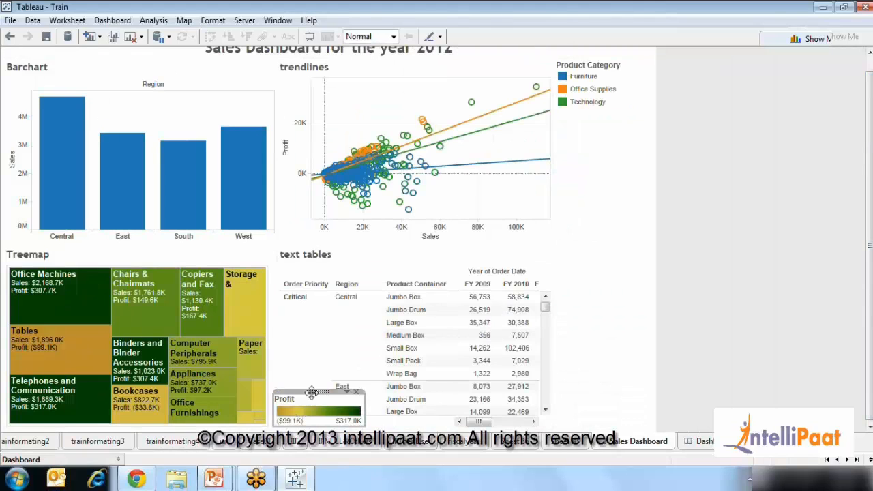
# Make the Product Category legend floating and place it over the upper-left area of the trendlines chart
pyautogui.click(606, 66)
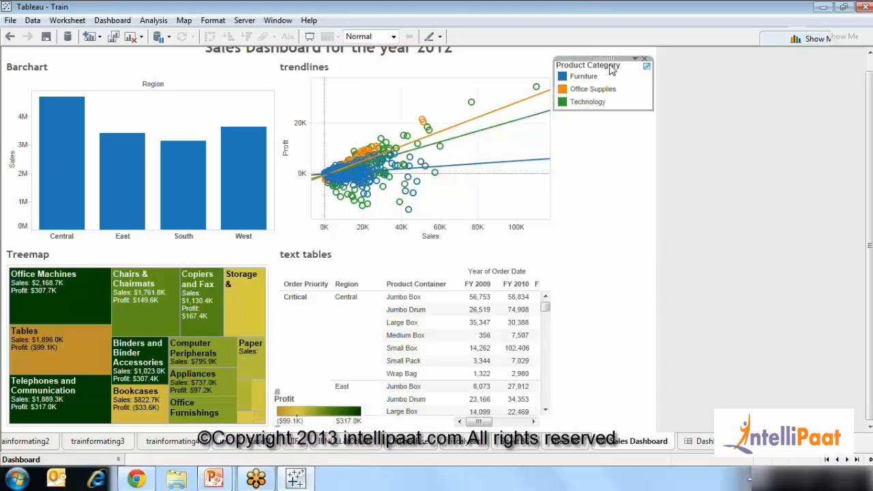
pyautogui.click(636, 60)
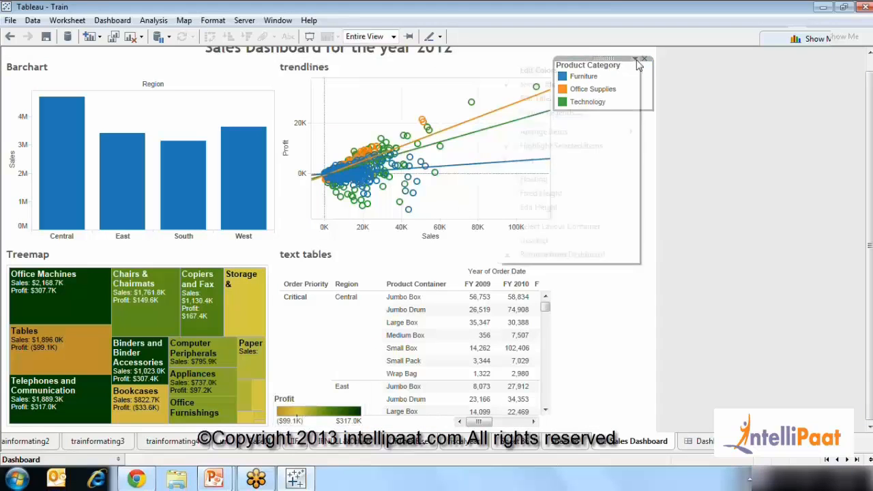
pyautogui.click(544, 181)
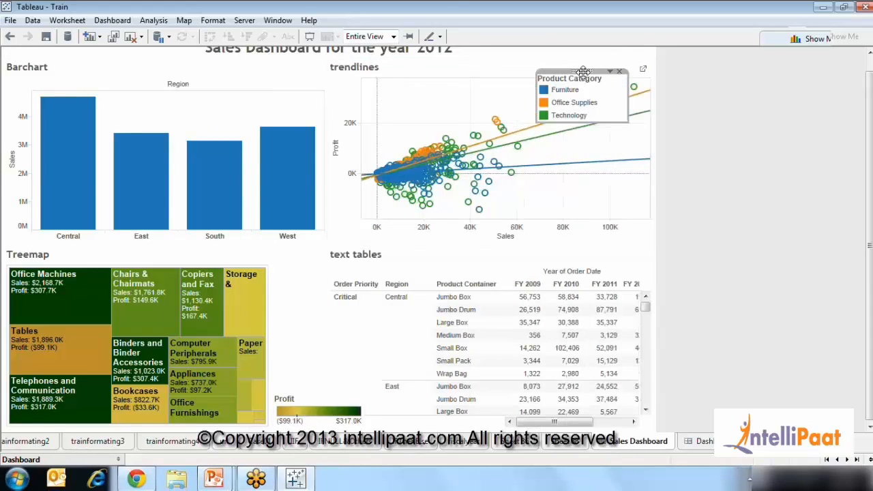
pyautogui.moveTo(594, 68); pyautogui.dragTo(425, 80)
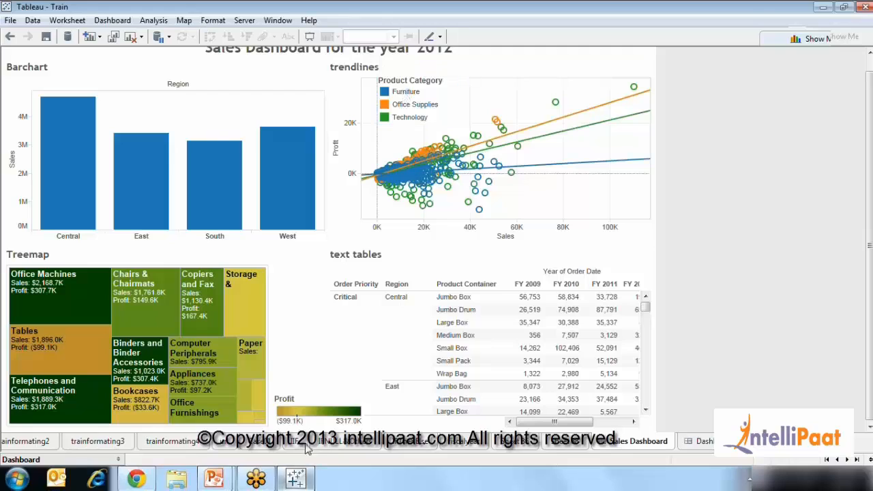
# Move the floating Profit legend slightly higher in the gap between the treemap and the text tables
pyautogui.click(316, 403)
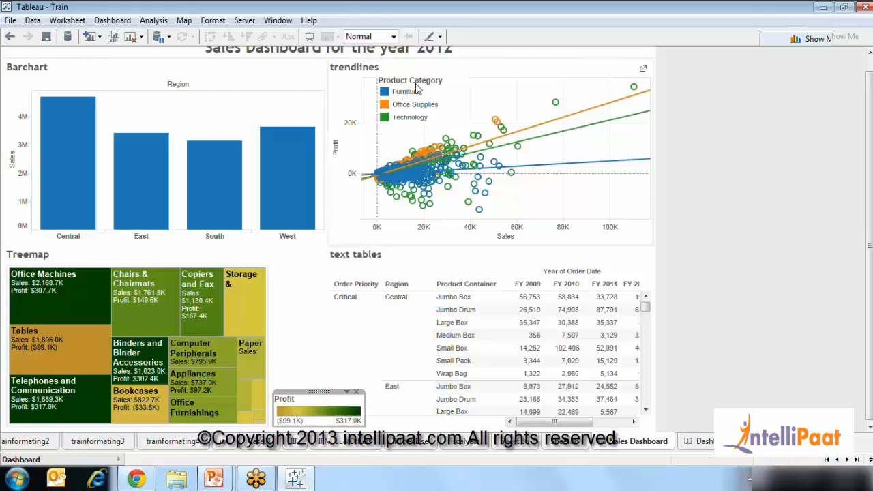
pyautogui.moveTo(322, 403); pyautogui.dragTo(314, 354)
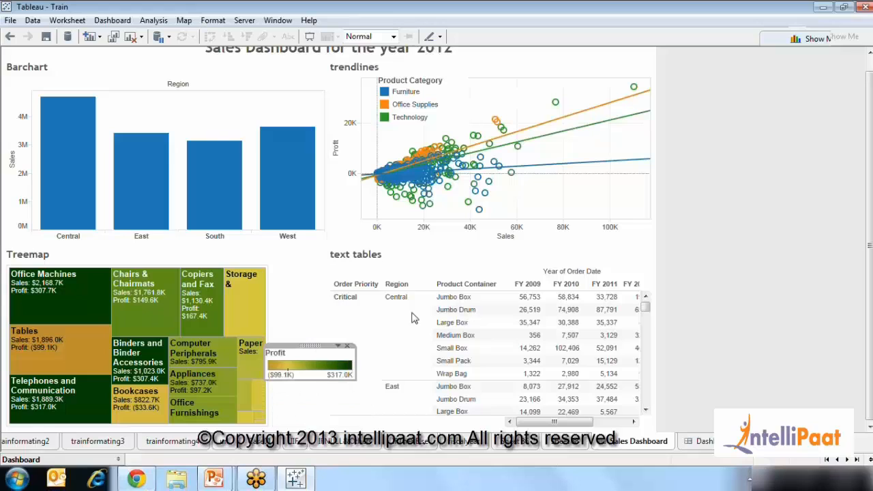
pyautogui.click(740, 286)
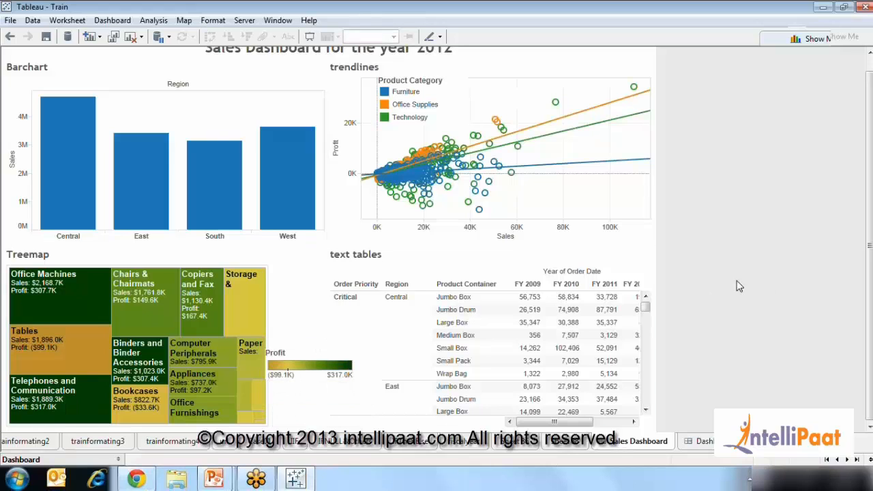
# Reduce the dashboard's height so it fits the view, and stretch the floating Product Category legend slightly downward
pyautogui.click(118, 459)
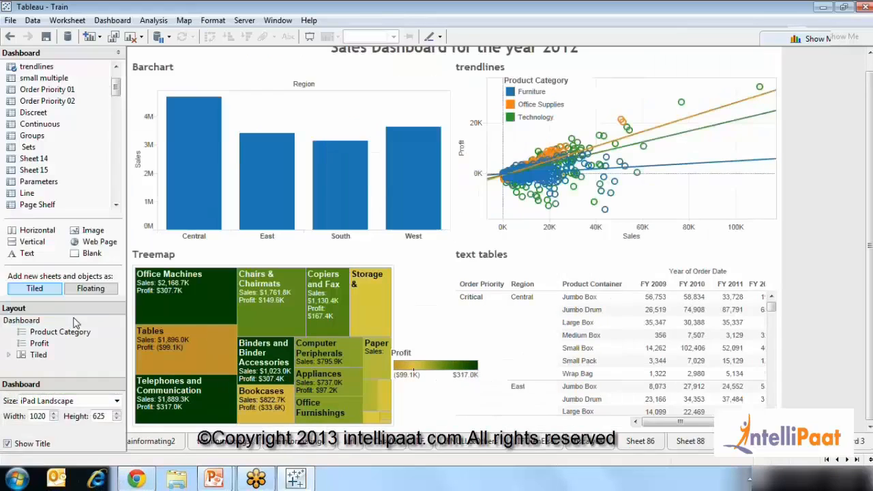
pyautogui.click(39, 323)
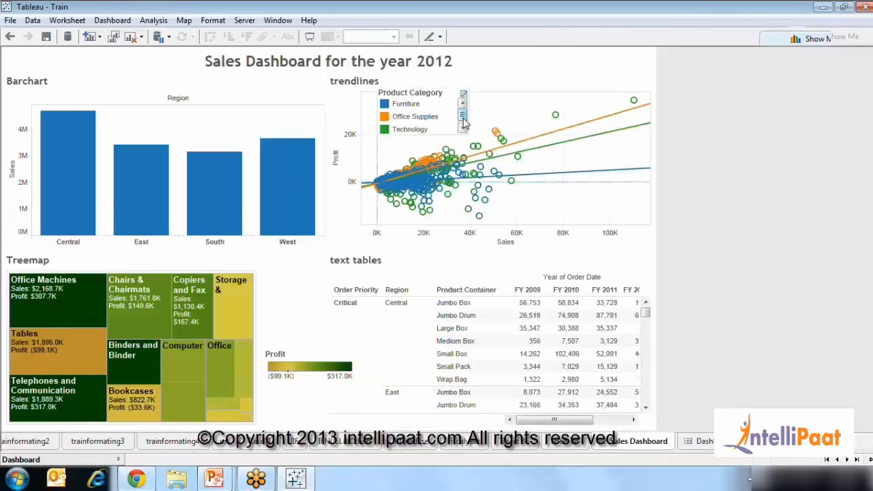
pyautogui.click(463, 120)
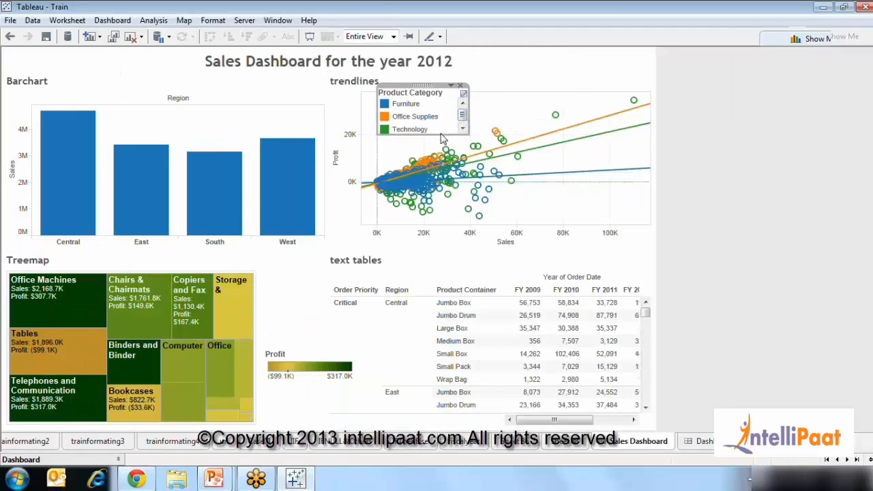
pyautogui.moveTo(441, 136); pyautogui.dragTo(443, 147)
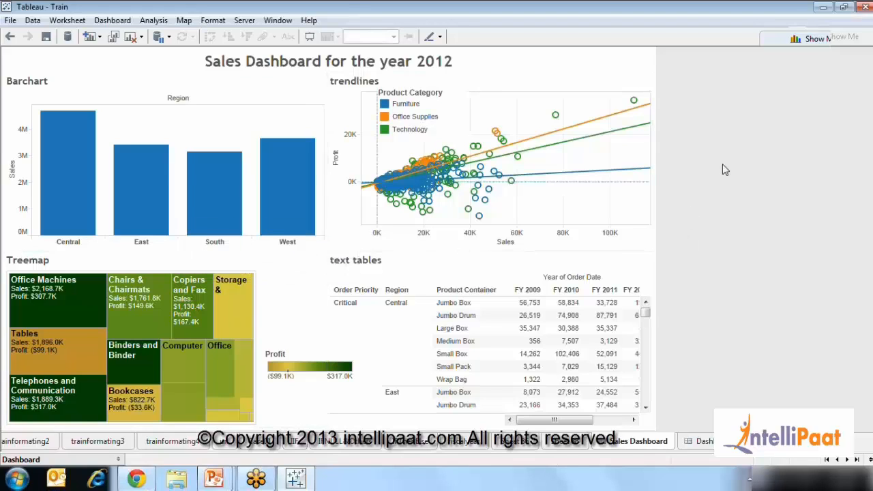
# Select the dashboard's title object and restore the collapsed dashboard side pane
pyautogui.click(380, 61)
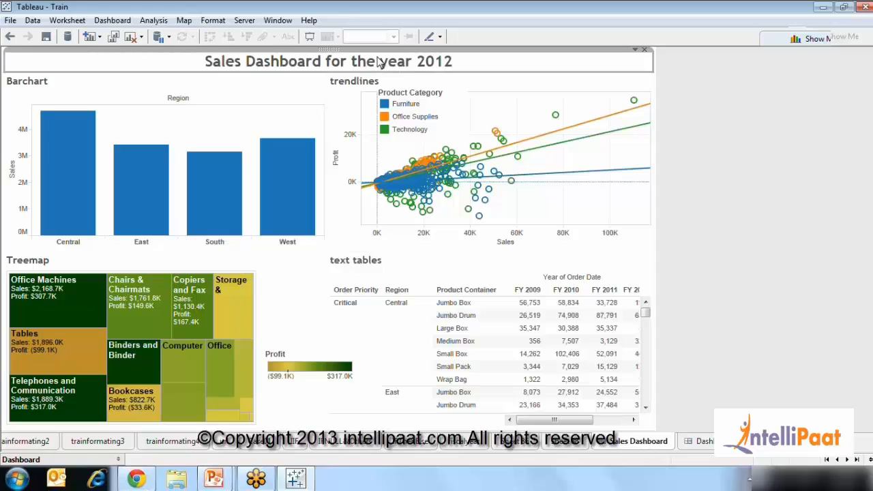
pyautogui.click(118, 459)
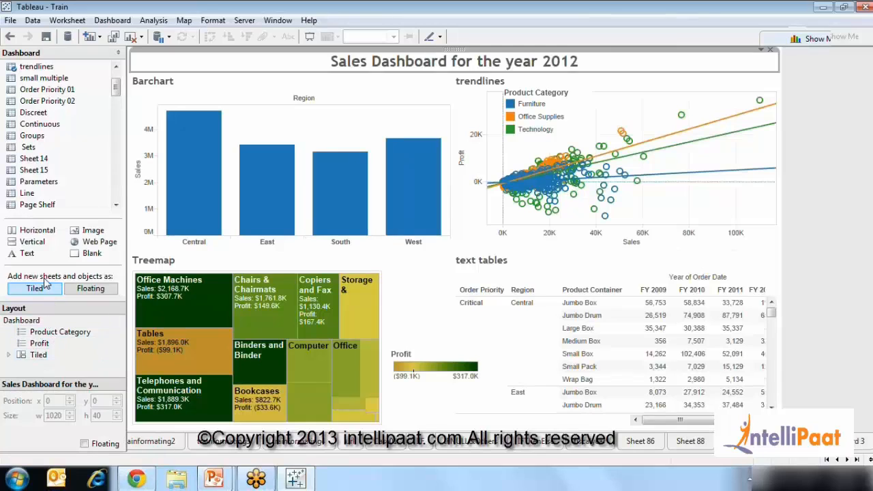
# Add a tiled horizontal container between the Barchart and trendlines charts and place the Discreet sheet in it
pyautogui.click(27, 244)
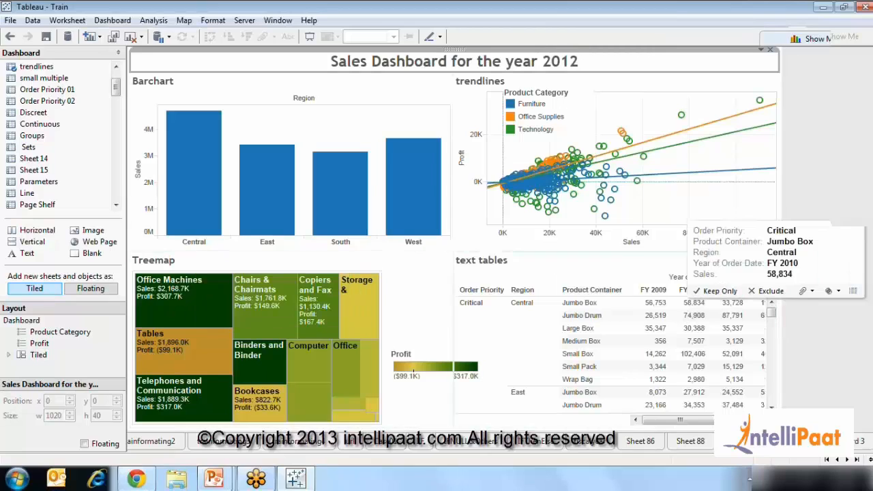
pyautogui.click(819, 340)
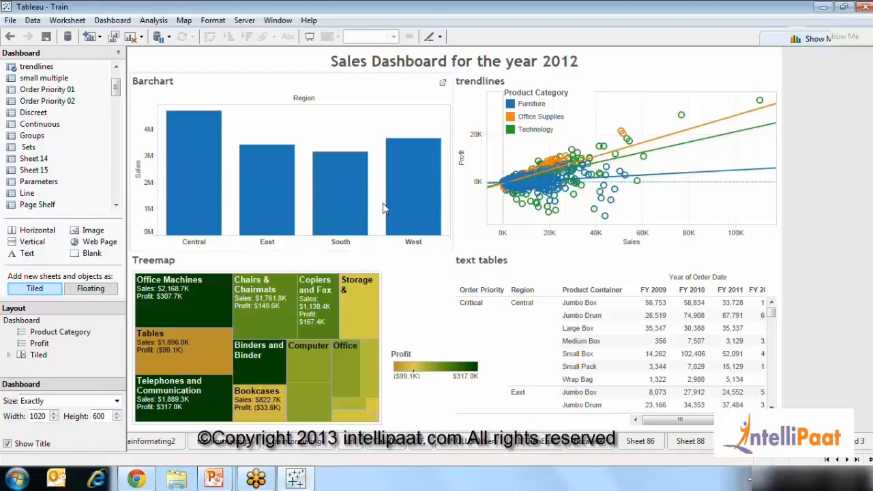
pyautogui.click(27, 234)
pyautogui.moveTo(29, 234); pyautogui.dragTo(434, 205)
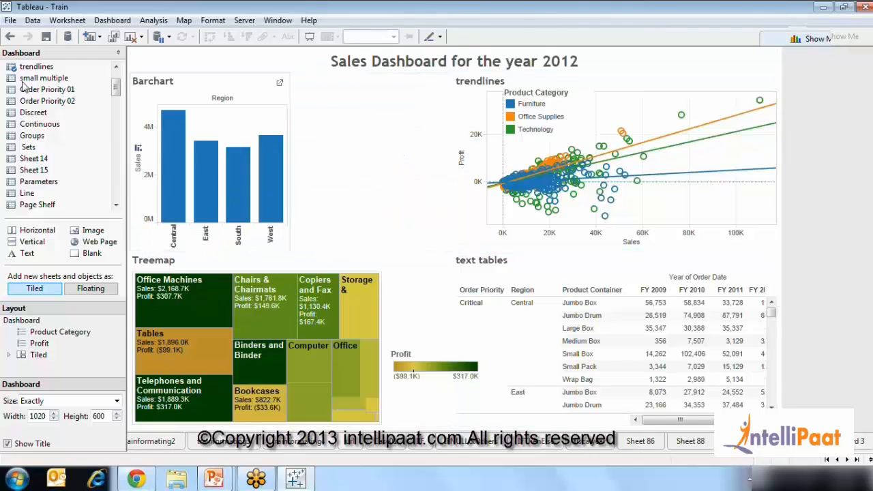
pyautogui.moveTo(30, 114); pyautogui.dragTo(363, 160)
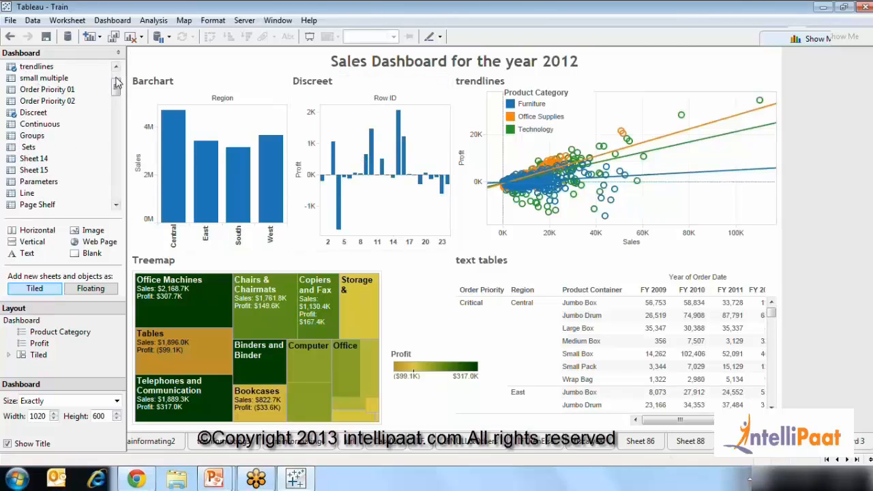
# Add the Heatmaps sheet to the horizontal container, directly after the Discreet chart
pyautogui.moveTo(117, 84); pyautogui.dragTo(120, 136)
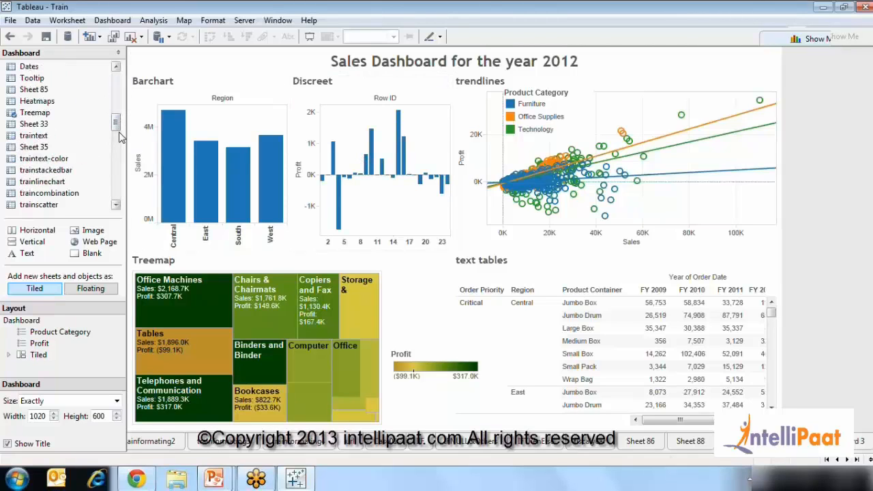
pyautogui.click(20, 136)
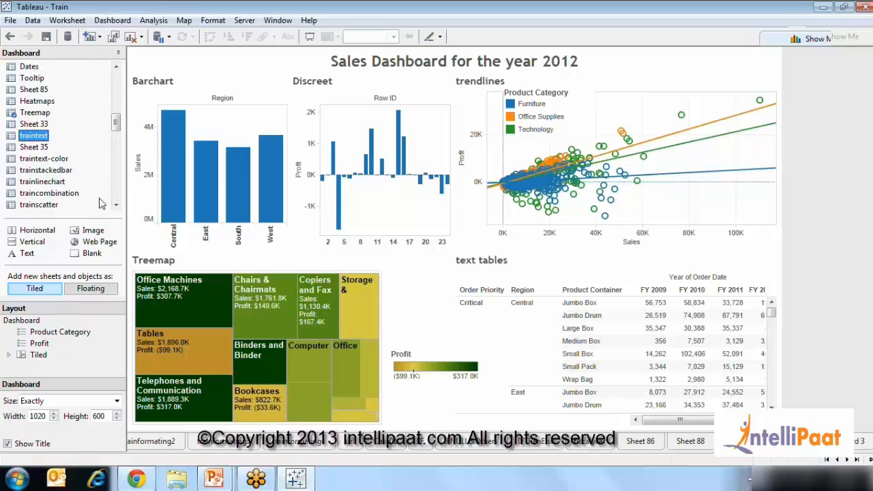
pyautogui.moveTo(37, 101); pyautogui.dragTo(428, 197)
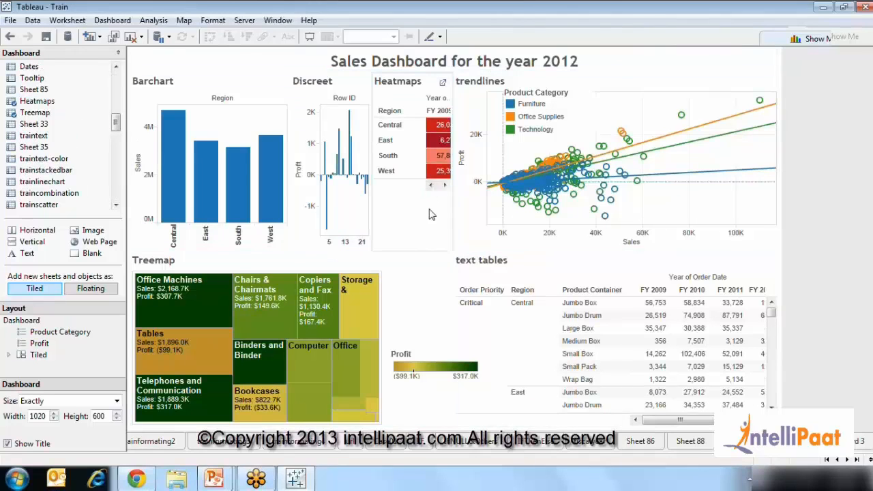
# Collapse the dashboard side pane, then narrow the Barchart and the trendlines chart to widen the container between them
pyautogui.click(118, 53)
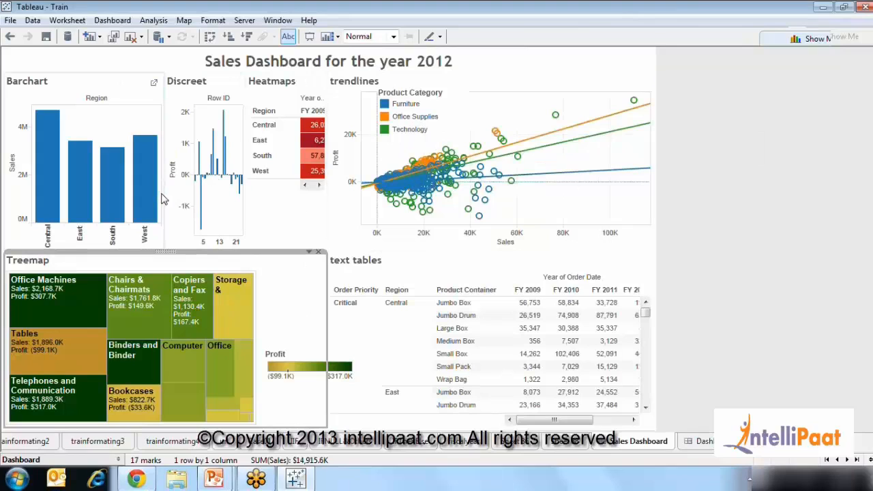
pyautogui.moveTo(162, 198); pyautogui.dragTo(121, 191)
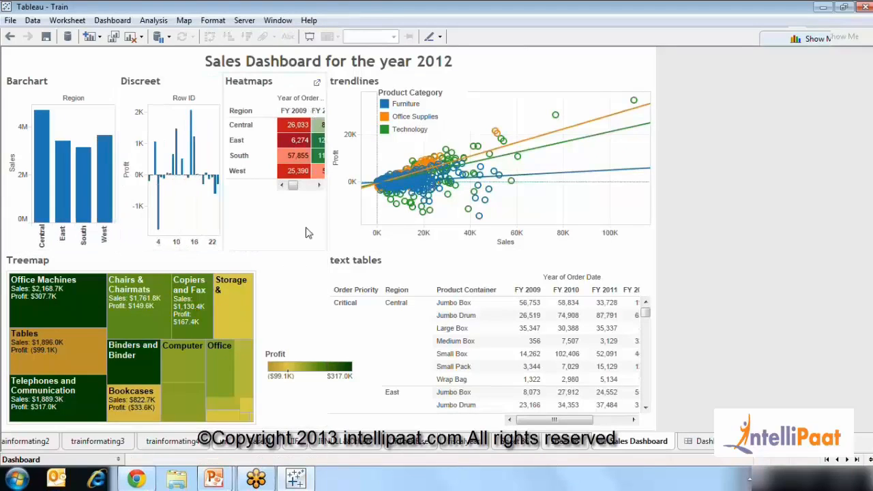
pyautogui.moveTo(344, 215); pyautogui.dragTo(449, 241)
pyautogui.click(354, 222)
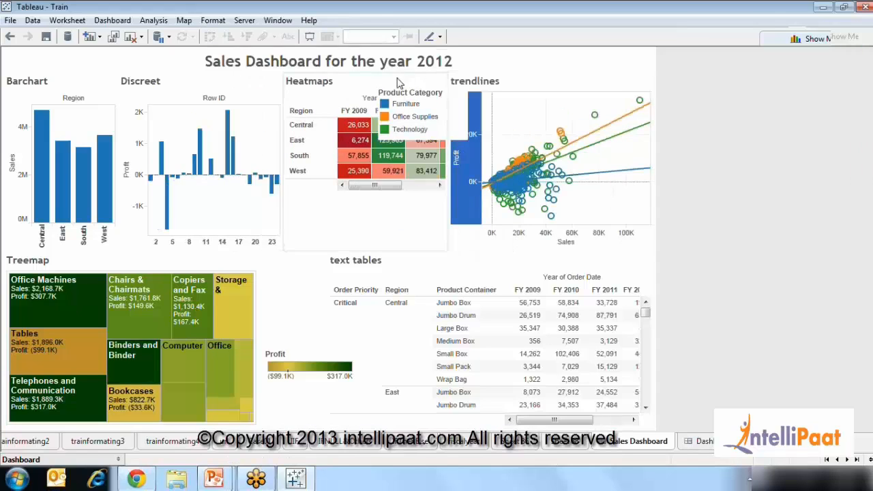
# Move the floating Product Category legend off the Heatmaps table and over the upper-left area of the trendlines chart
pyautogui.click(399, 83)
pyautogui.click(463, 116)
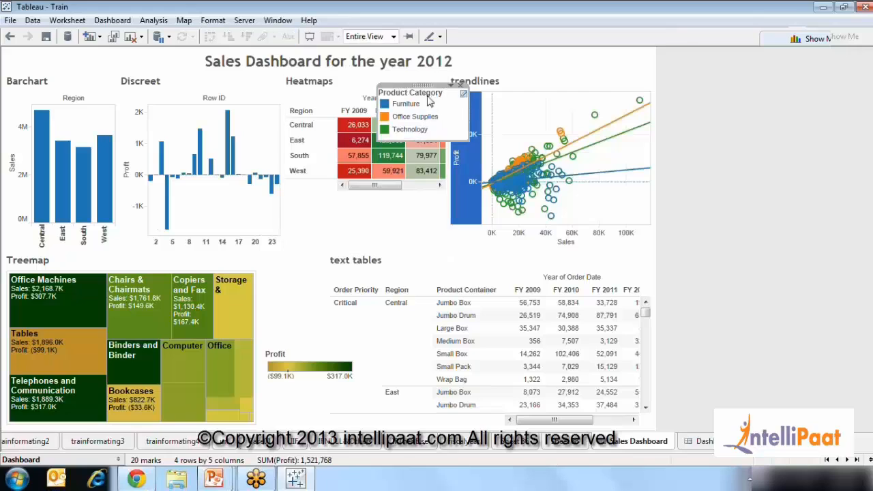
pyautogui.moveTo(423, 83); pyautogui.dragTo(547, 70)
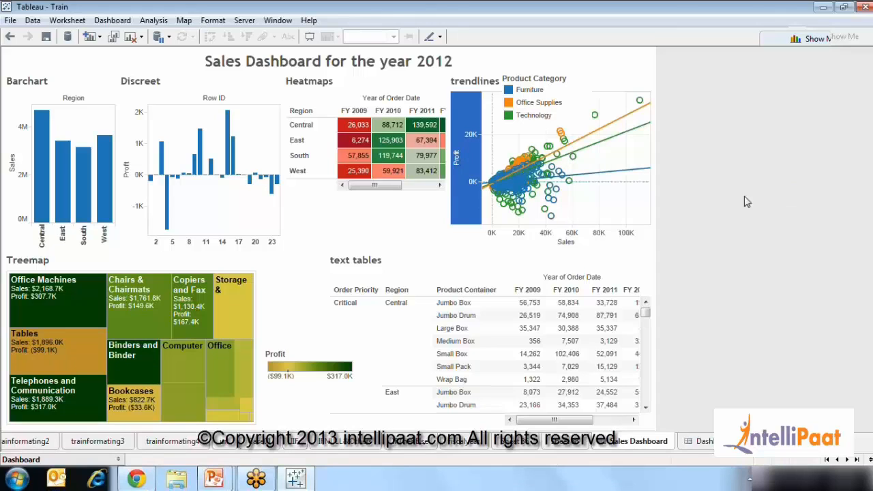
# Try taller rows in the Heatmaps table, then undo the row height change
pyautogui.click(325, 202)
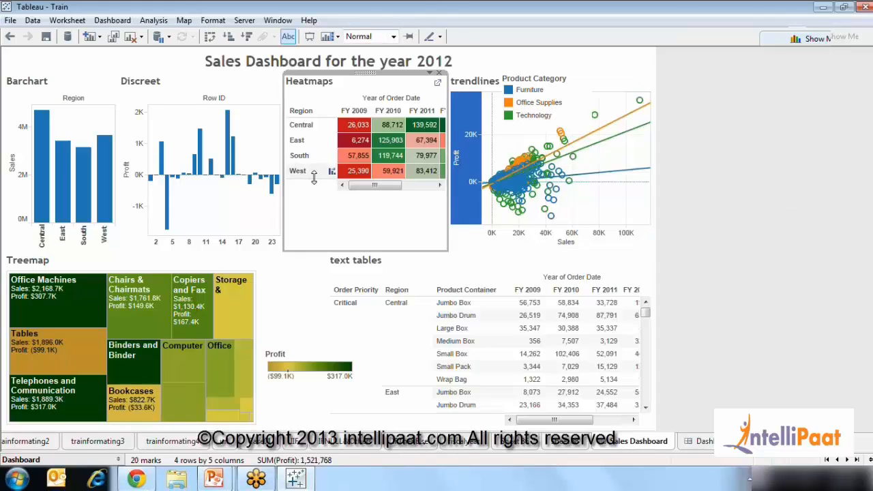
pyautogui.moveTo(314, 176); pyautogui.dragTo(316, 197)
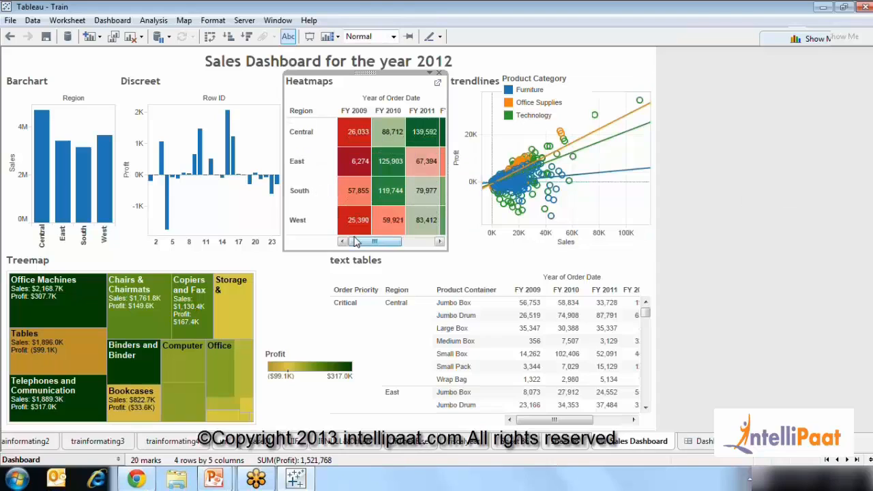
pyautogui.hotkey('ctrl', 'z')
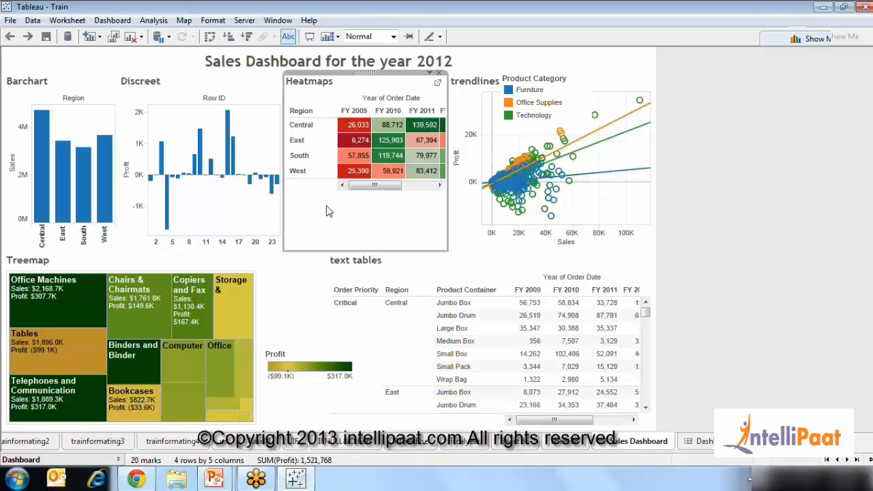
# Select the layout container around Discreet and Heatmaps and give it a thicker solid black border
pyautogui.click(430, 73)
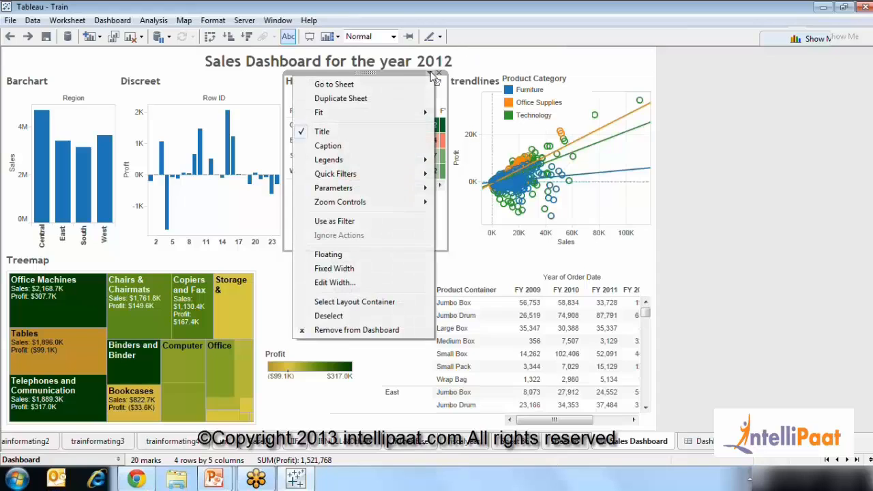
pyautogui.click(343, 303)
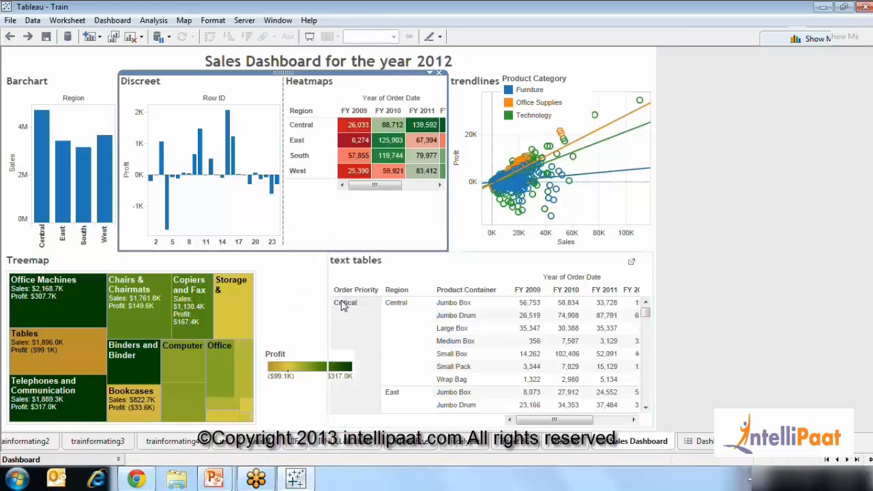
pyautogui.click(430, 72)
pyautogui.click(396, 88)
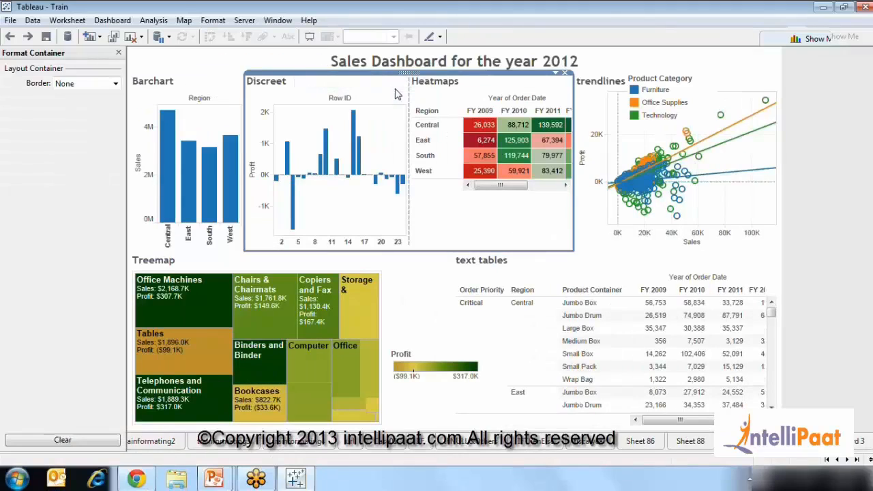
pyautogui.click(96, 83)
pyautogui.click(85, 116)
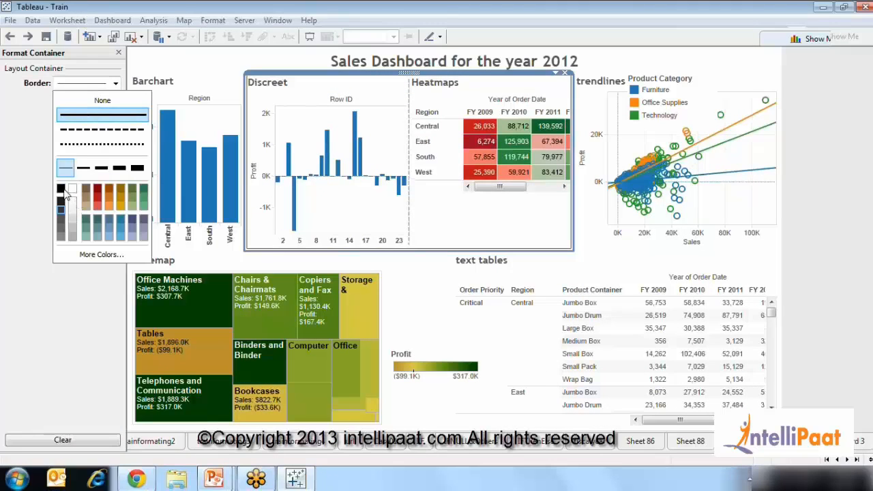
pyautogui.click(61, 189)
pyautogui.click(101, 167)
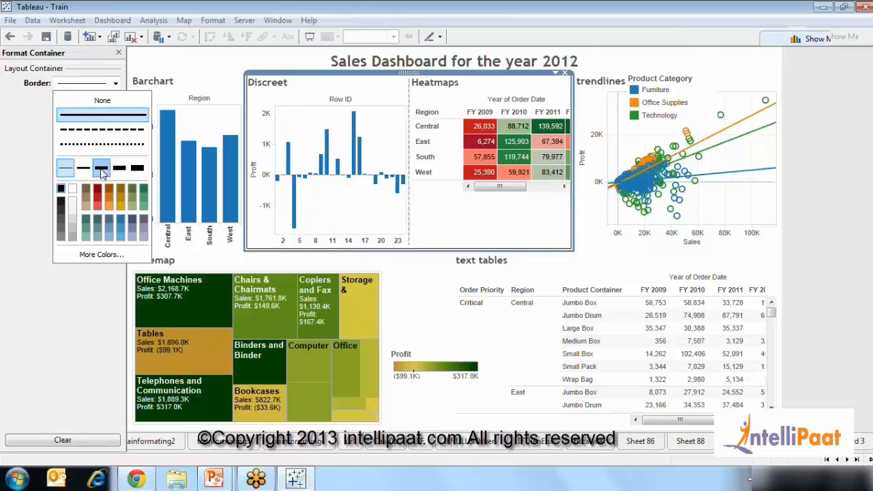
pyautogui.click(120, 54)
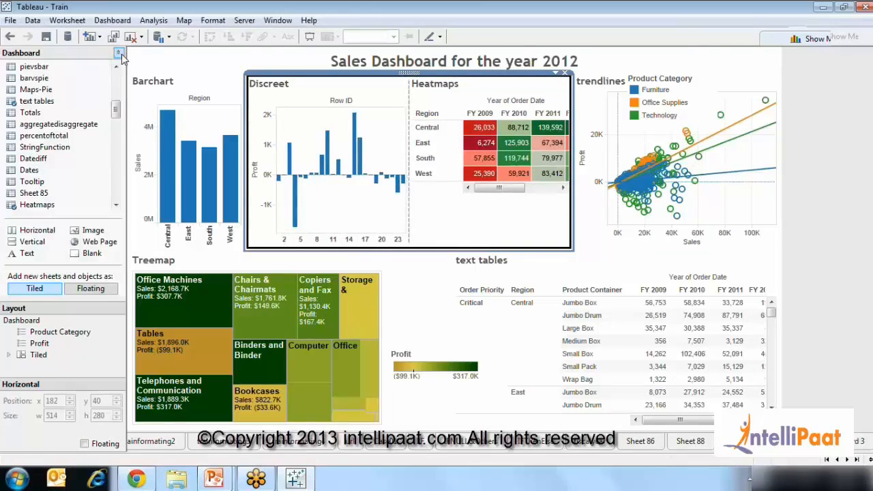
pyautogui.click(801, 208)
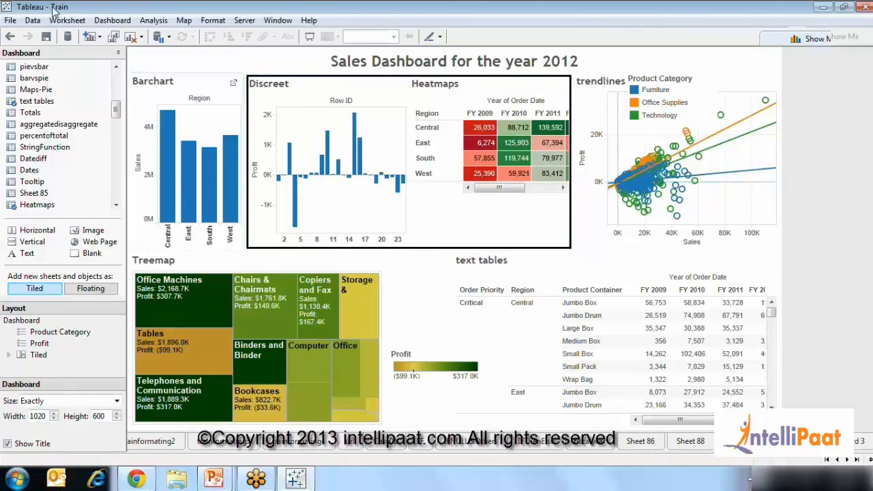
pyautogui.click(118, 55)
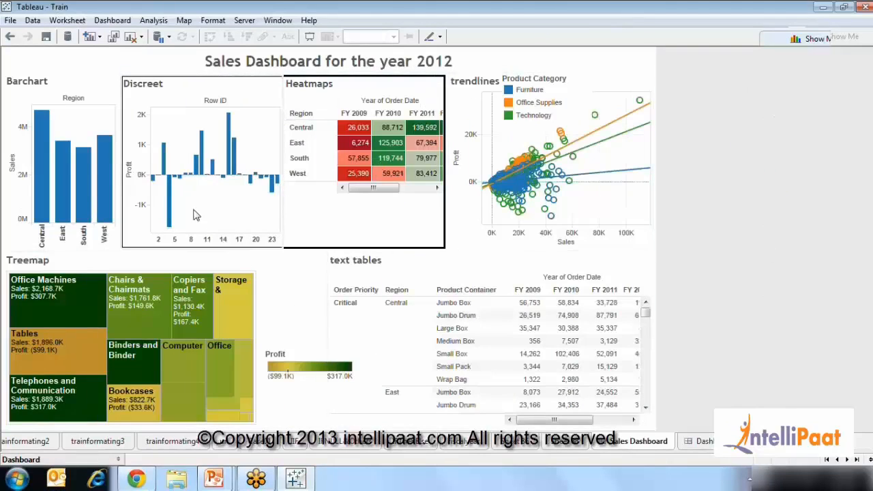
pyautogui.rightClick(446, 65)
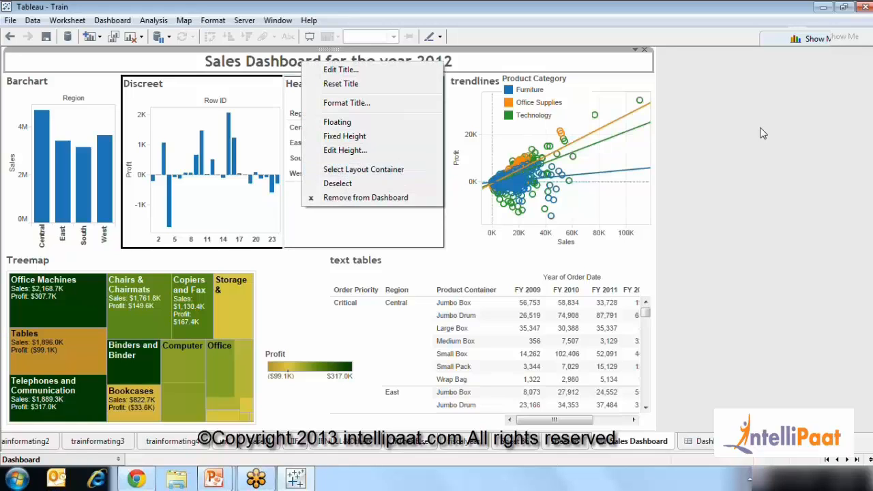
pyautogui.click(805, 162)
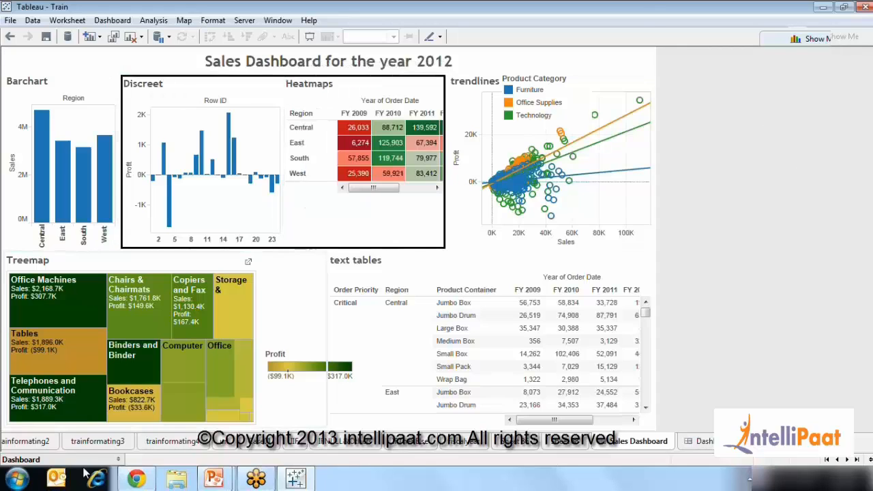
pyautogui.click(119, 460)
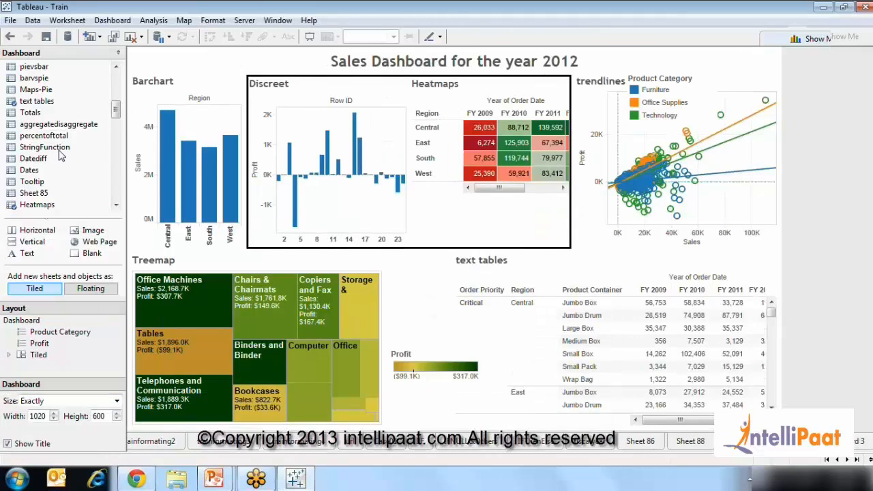
# Add the aggregatedisaggregate sheet to a new, empty dashboard
pyautogui.click(28, 256)
pyautogui.moveTo(28, 253)
pyautogui.mouseDown()
pyautogui.moveTo(105, 277)
pyautogui.moveTo(386, 295)
pyautogui.moveTo(538, 254)
pyautogui.moveTo(819, 238)
pyautogui.mouseUp()
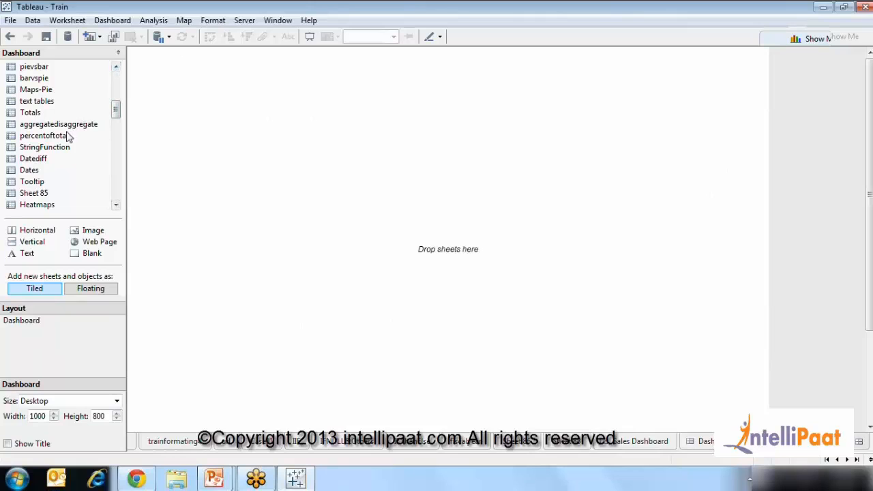
pyautogui.moveTo(95, 126); pyautogui.dragTo(303, 200)
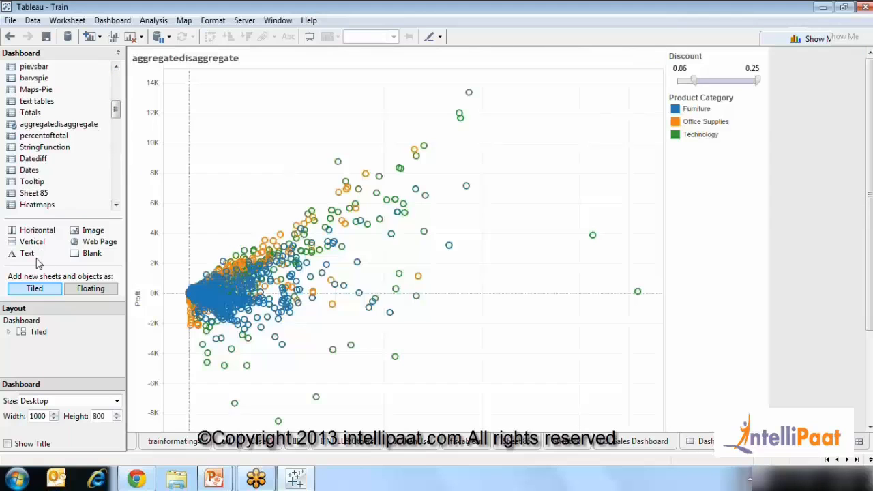
# Add a tiled text object below the Product Category legend reading "this dashboard gives the sales vs profit scatter plot"
pyautogui.moveTo(27, 253); pyautogui.dragTo(732, 300)
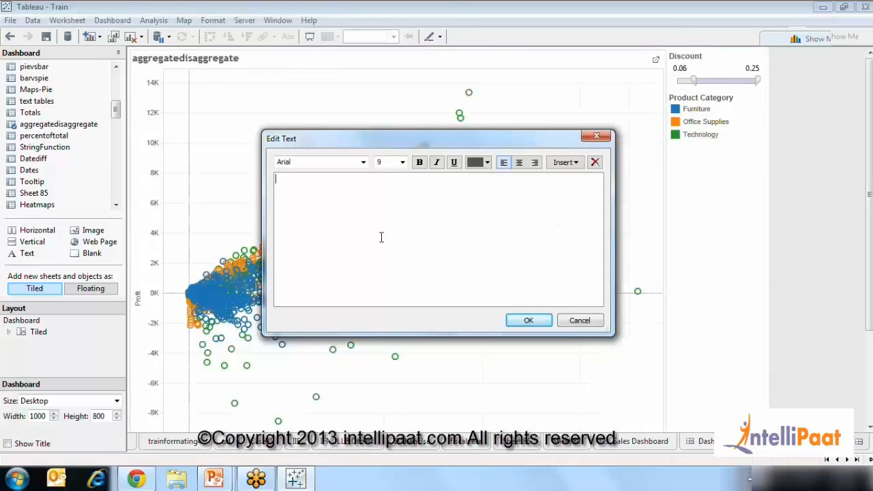
pyautogui.write('this sashboard gives ')
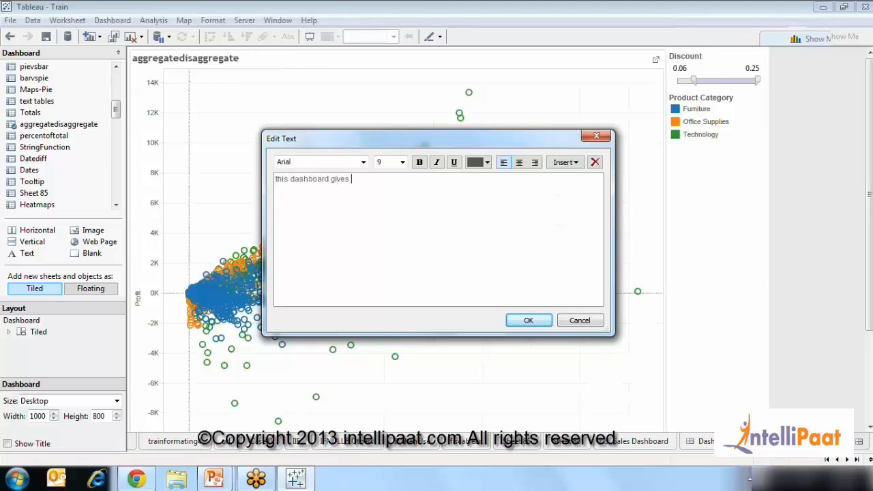
pyautogui.write('the sales vs profit scatt')
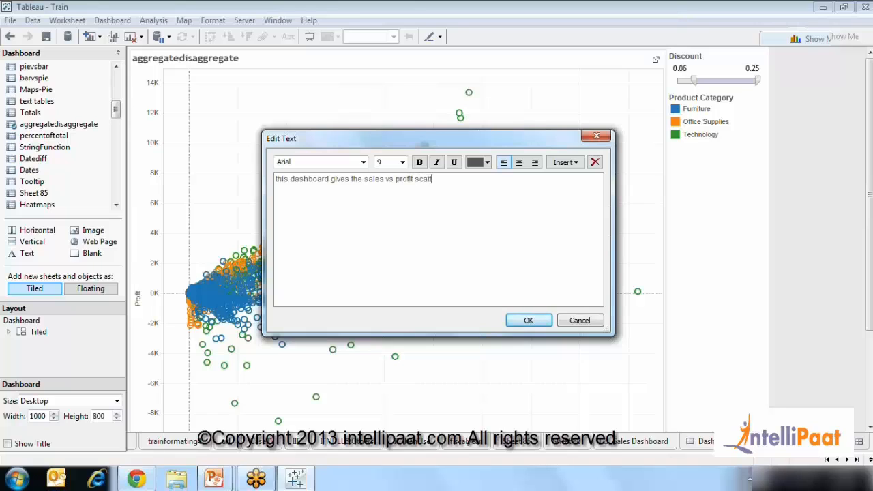
pyautogui.write('ao')
pyautogui.click(526, 320)
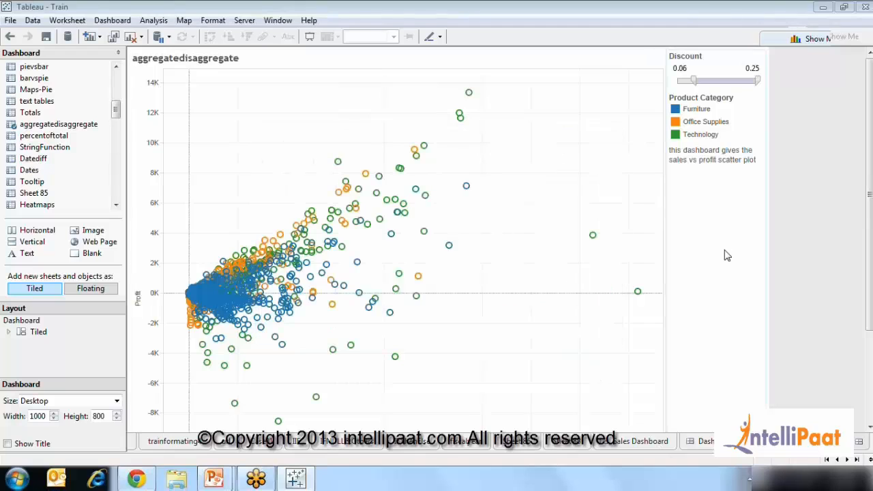
# Select the vertical layout container holding the Discount filter, legend and text, and select the Image object type
pyautogui.click(721, 150)
pyautogui.click(722, 185)
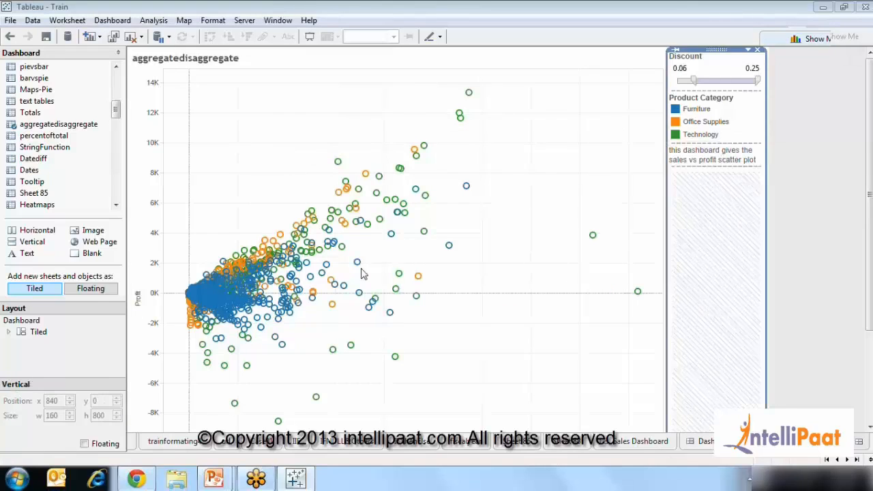
pyautogui.click(26, 256)
pyautogui.click(90, 236)
pyautogui.click(156, 77)
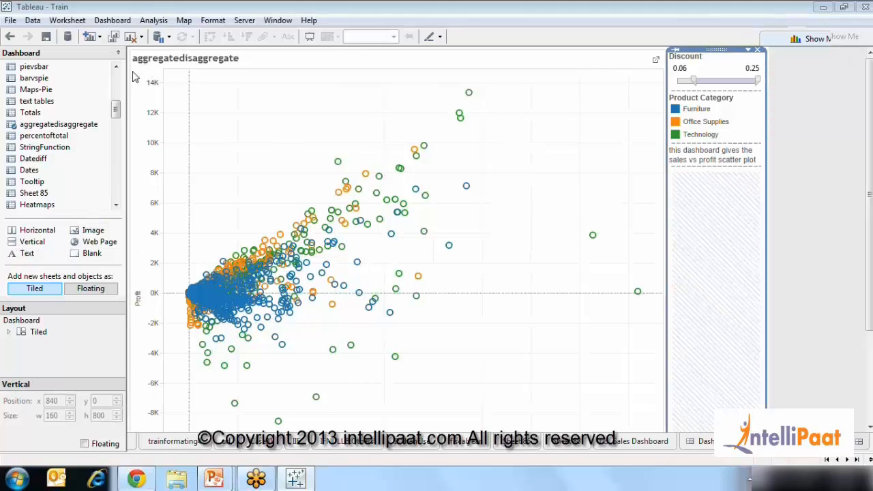
pyautogui.click(89, 231)
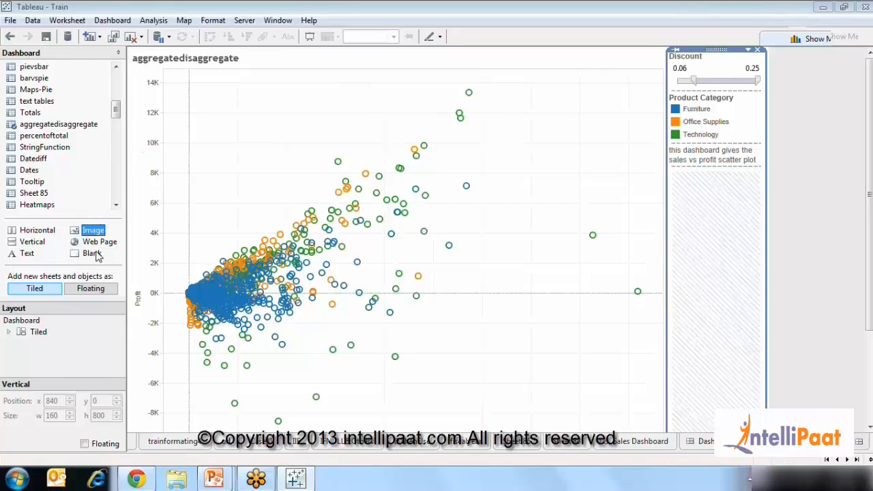
# Add a tiled blank object between the Product Category legend and the description text in the dashboard's vertical container
pyautogui.click(101, 242)
pyautogui.click(94, 254)
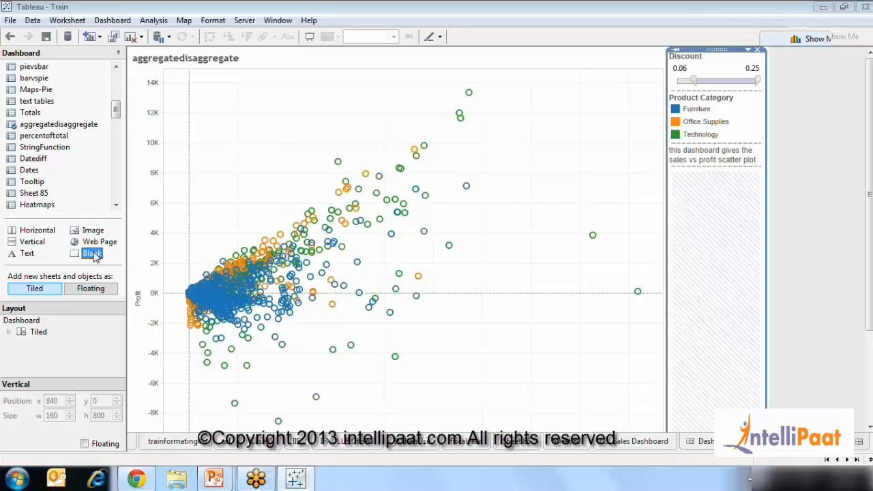
pyautogui.click(708, 444)
pyautogui.click(642, 445)
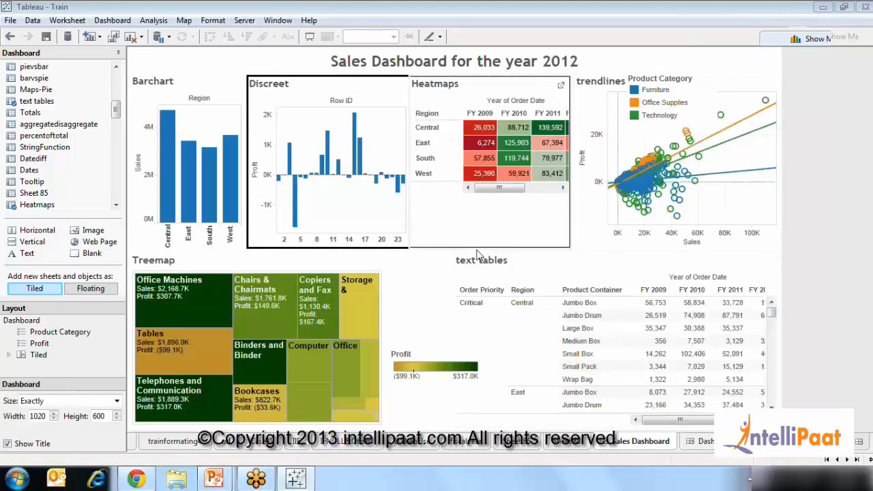
pyautogui.click(756, 444)
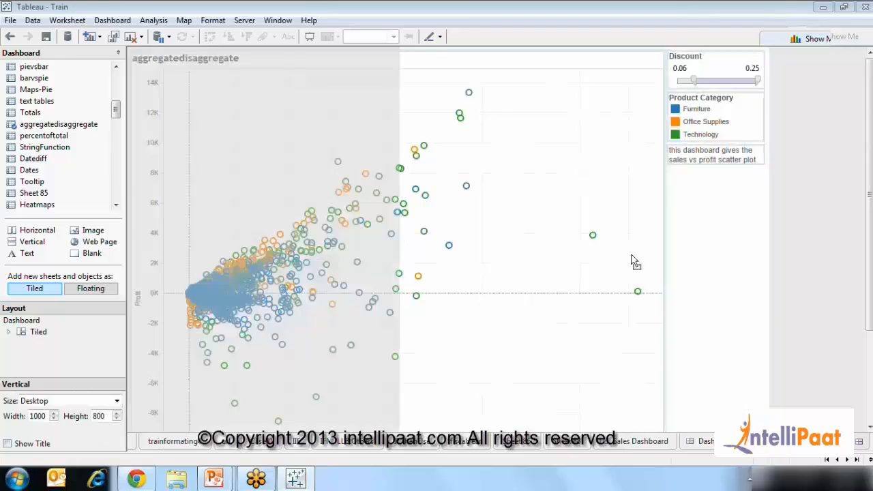
pyautogui.click(732, 188)
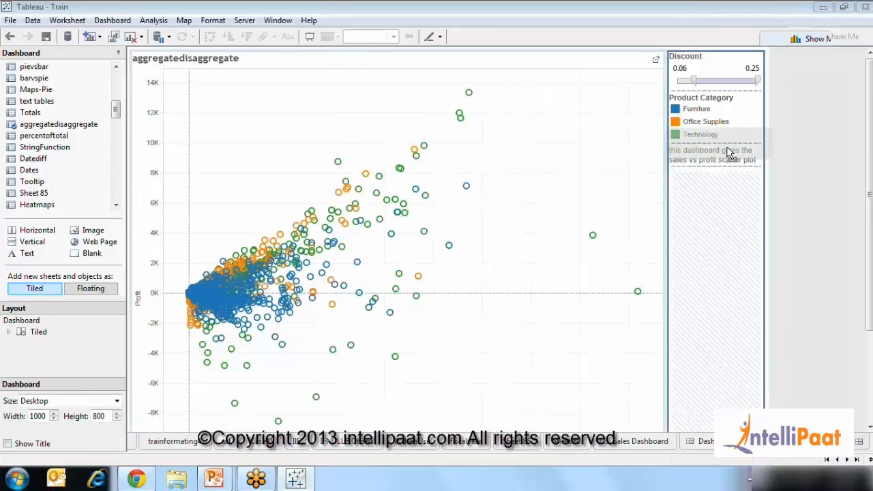
pyautogui.moveTo(727, 148); pyautogui.dragTo(727, 148)
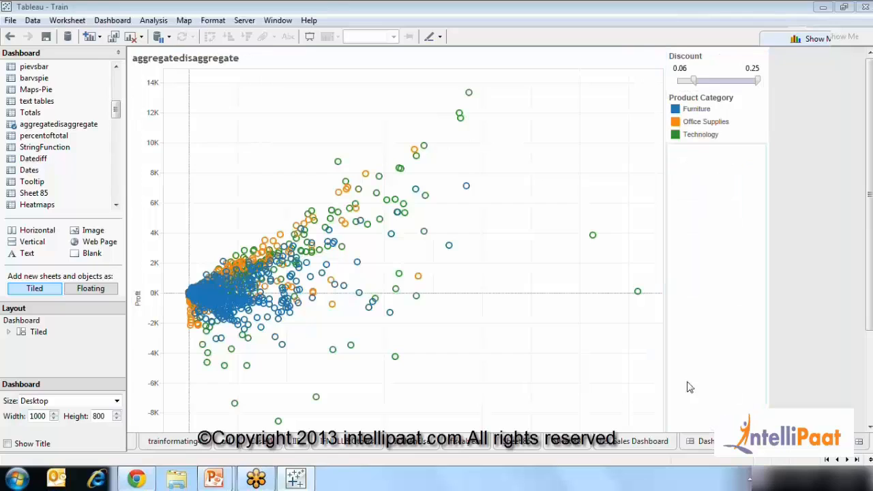
# Set the dashboard's height to 600 and select the blank object between the legend and the description text
pyautogui.click(49, 322)
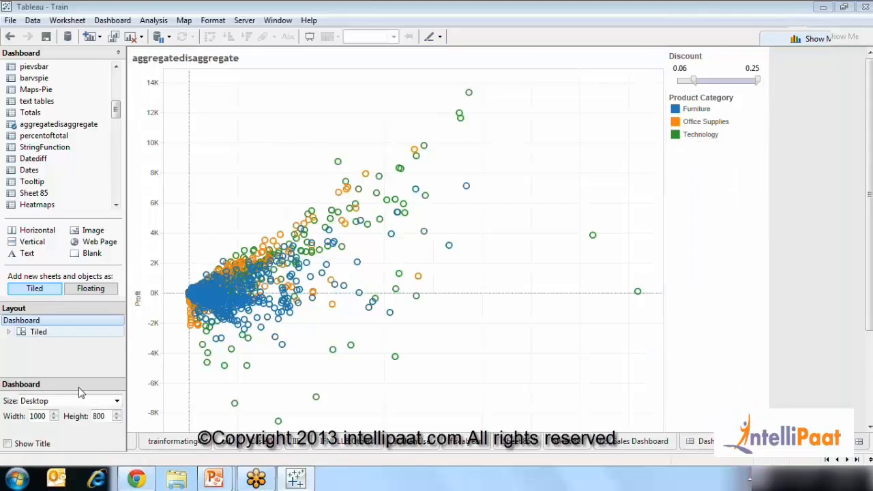
pyautogui.click(117, 419)
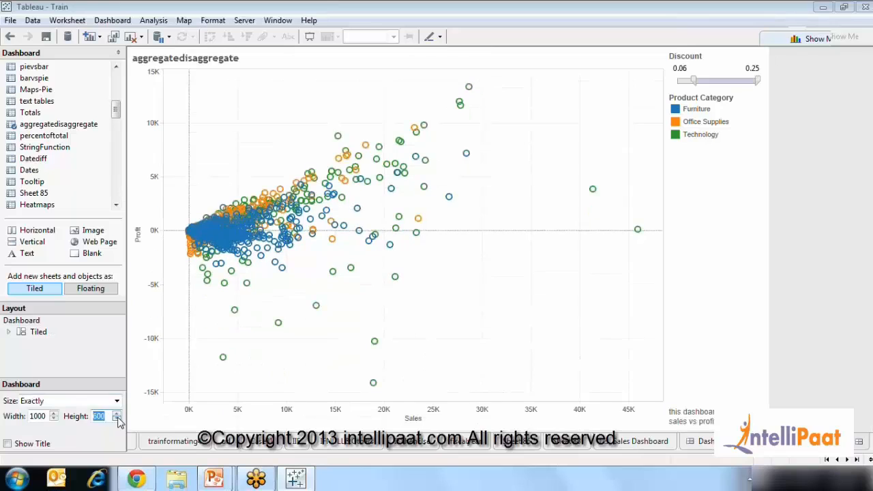
pyautogui.click(717, 417)
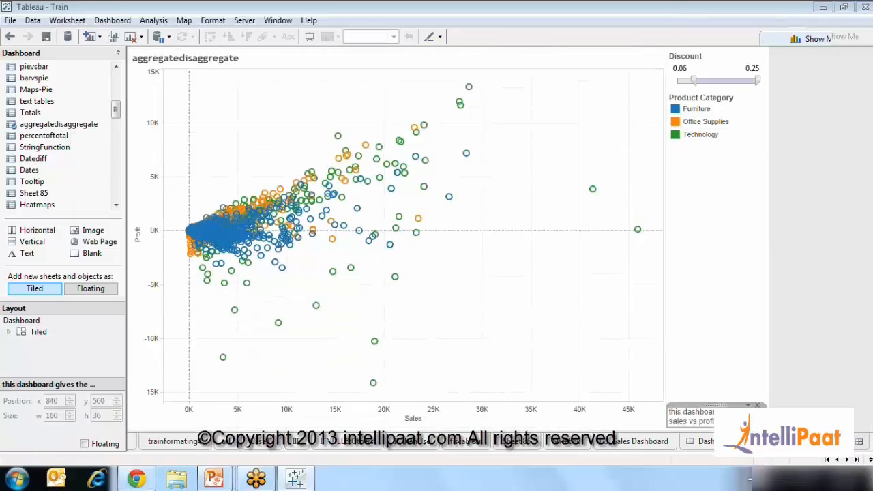
pyautogui.click(711, 253)
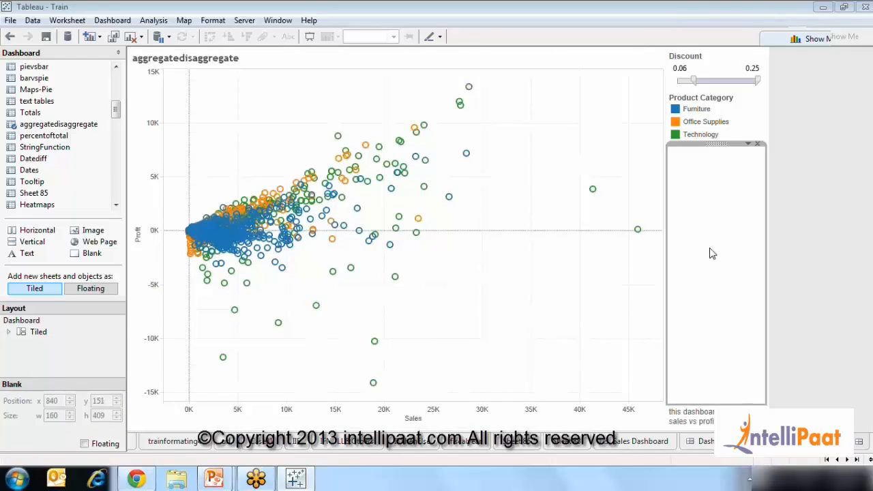
# Collapse the Dashboard side pane and check the extent of the blank object below the Product Category legend
pyautogui.click(118, 52)
pyautogui.click(673, 403)
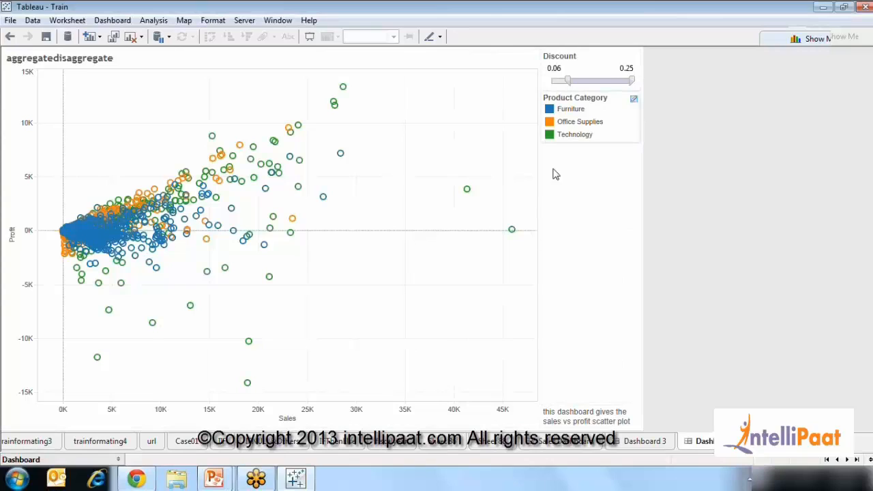
pyautogui.click(571, 214)
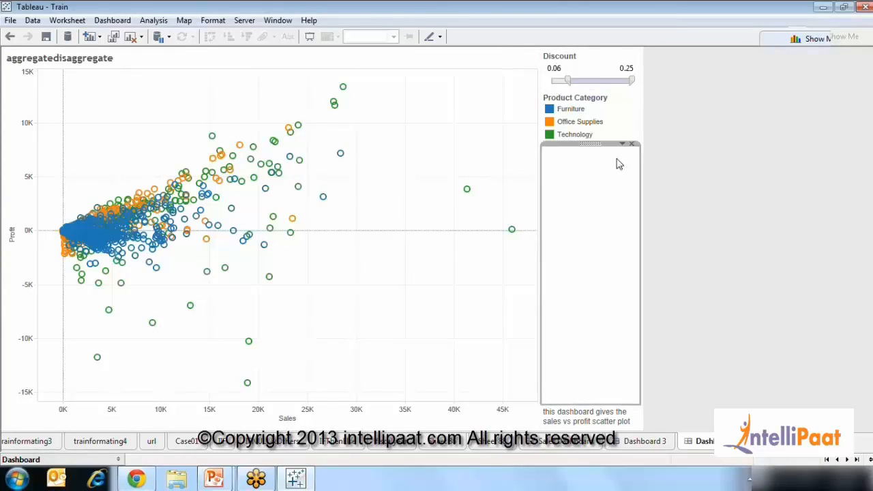
pyautogui.click(698, 290)
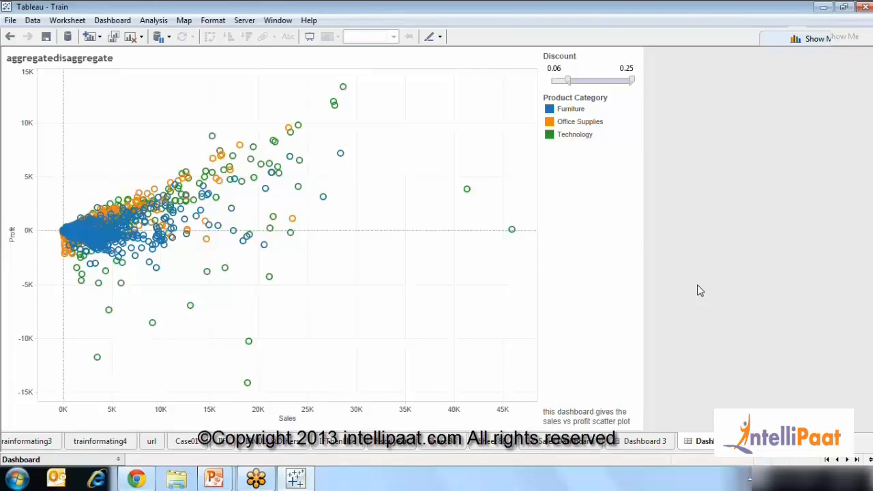
# Restore the Dashboard side pane, select the blank object, and collapse the pane again
pyautogui.click(120, 460)
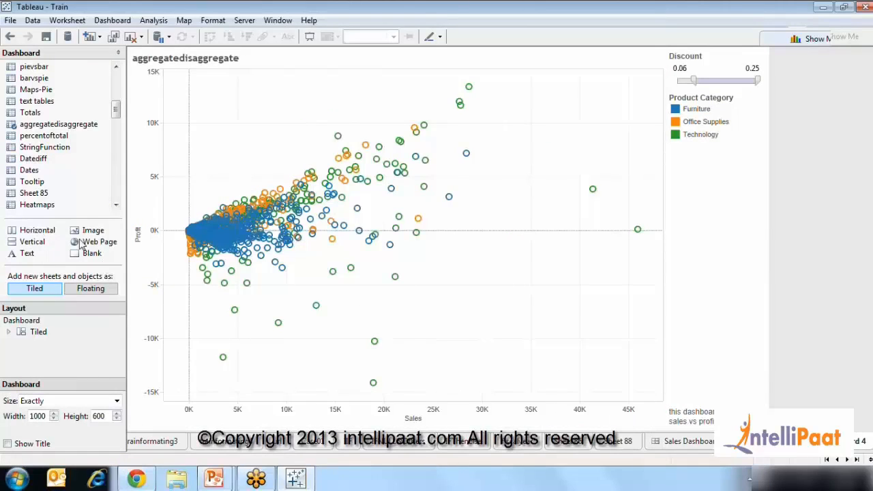
pyautogui.moveTo(169, 279); pyautogui.dragTo(705, 345)
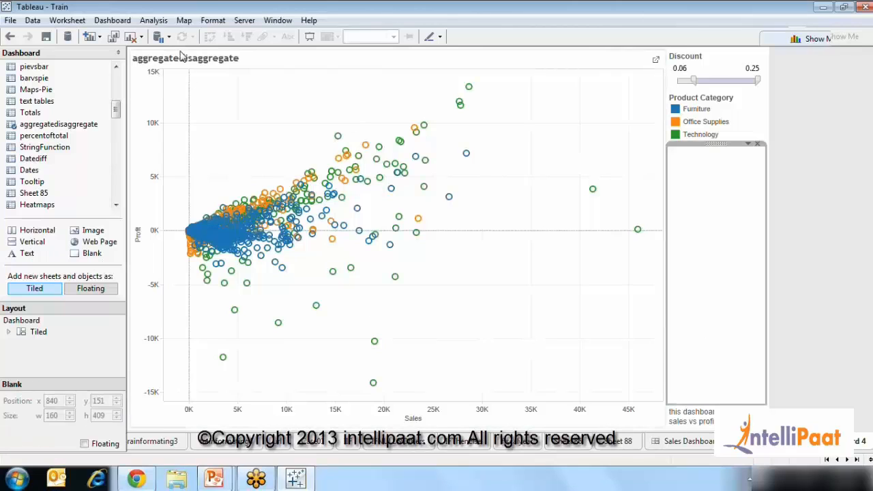
pyautogui.click(118, 52)
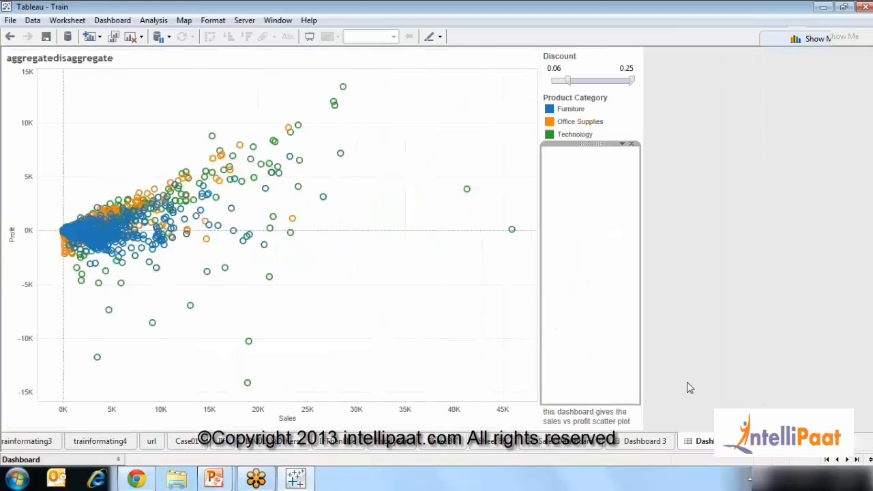
pyautogui.press('Delete')
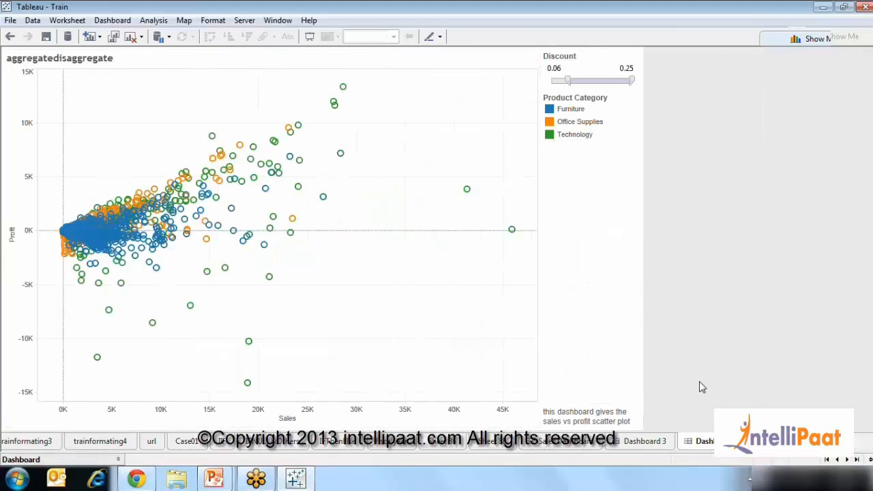
# View the Sales Dashboard, return to the scatter plot dashboard, and examine the legend and parameter options for the blank object
pyautogui.click(566, 441)
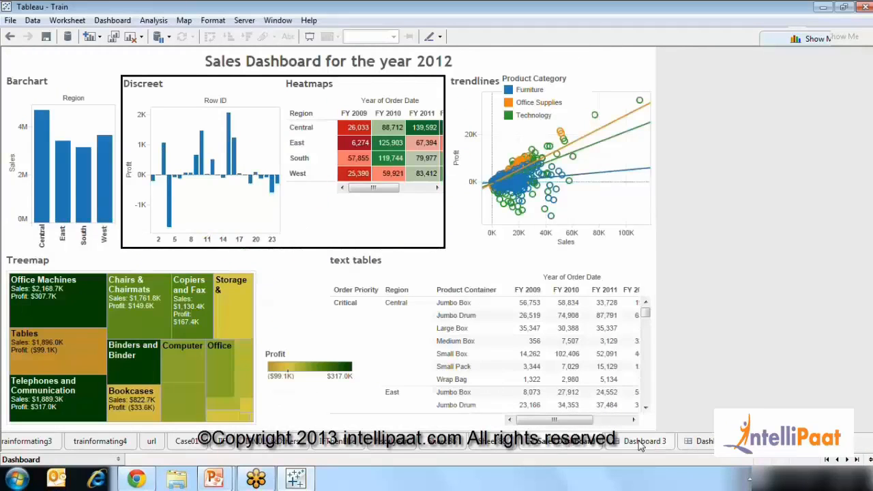
pyautogui.click(685, 442)
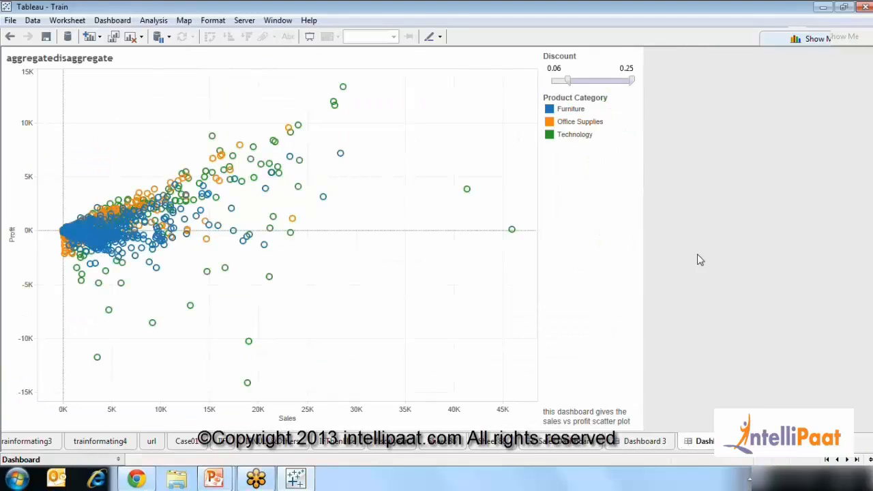
pyautogui.click(612, 216)
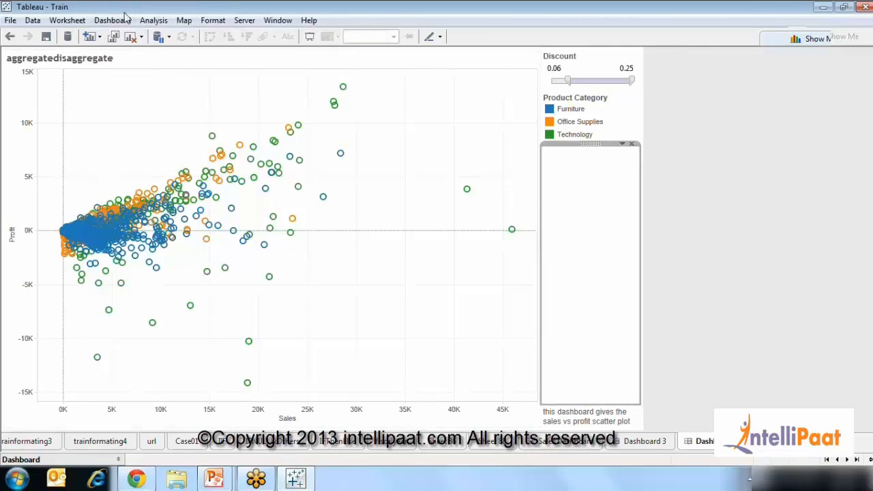
pyautogui.click(154, 22)
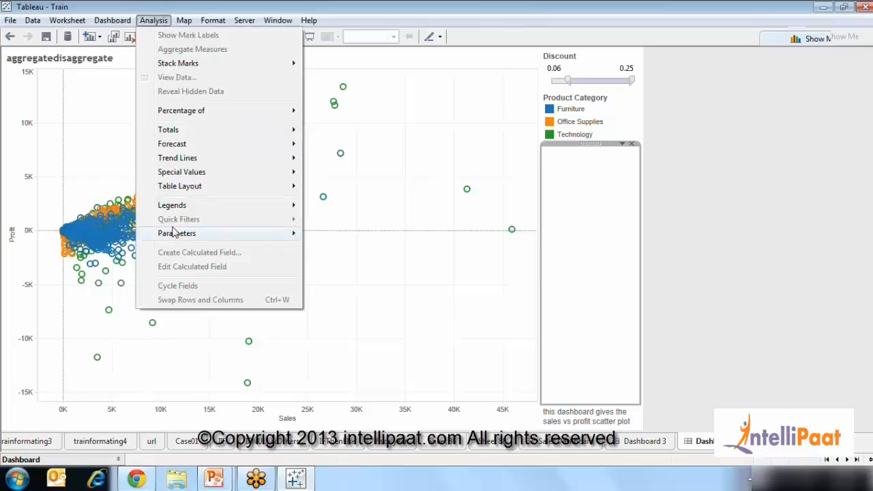
pyautogui.moveTo(176, 234)
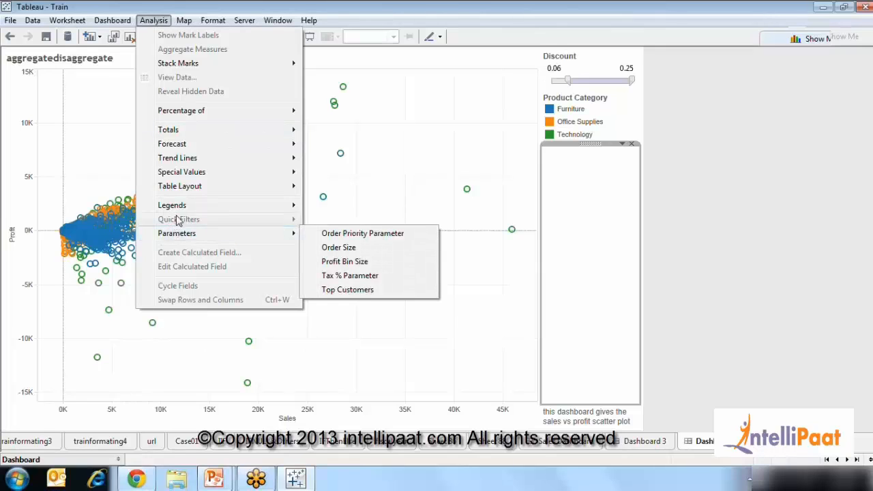
pyautogui.moveTo(178, 212)
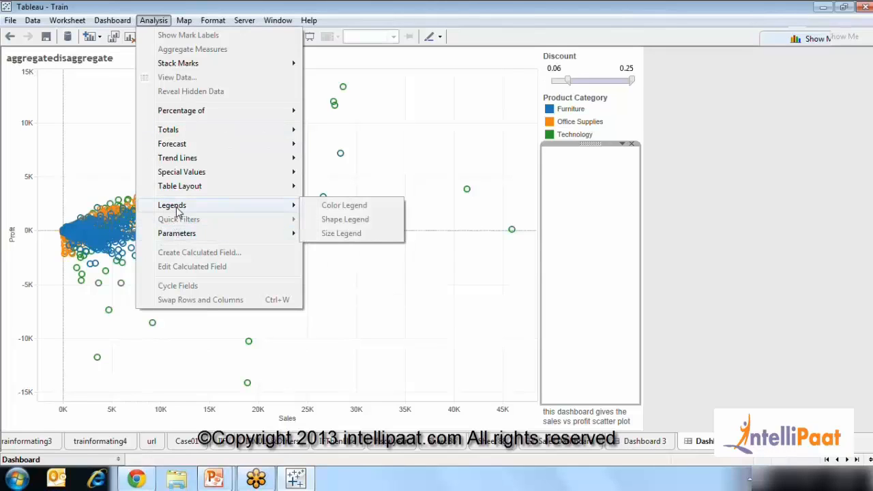
# Select the aggregatedisaggregate scatter plot and hide its color legend
pyautogui.click(448, 176)
pyautogui.click(153, 20)
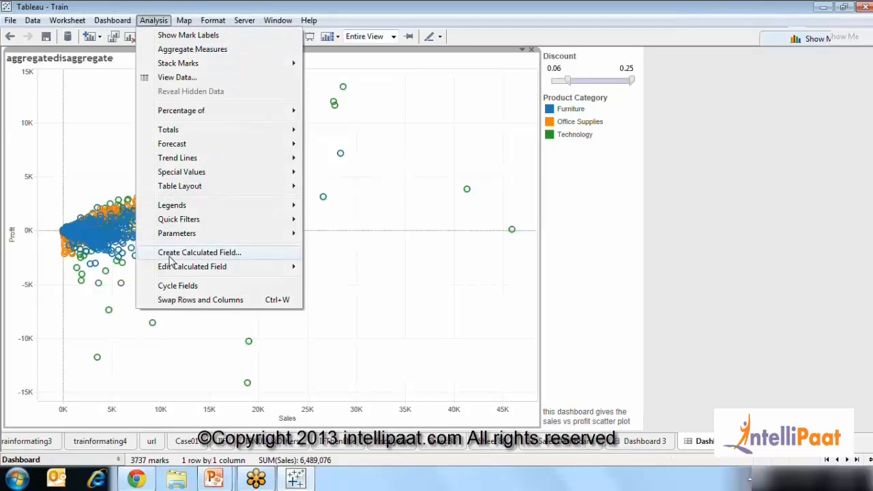
pyautogui.moveTo(161, 214)
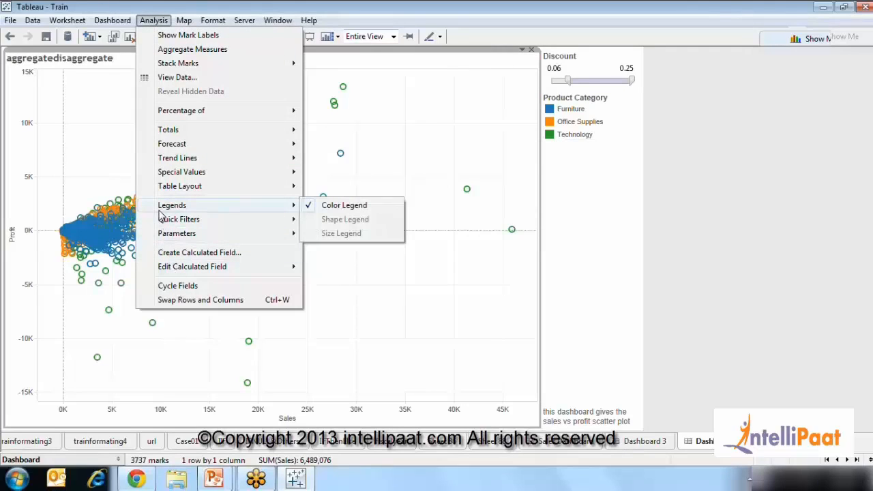
pyautogui.click(366, 211)
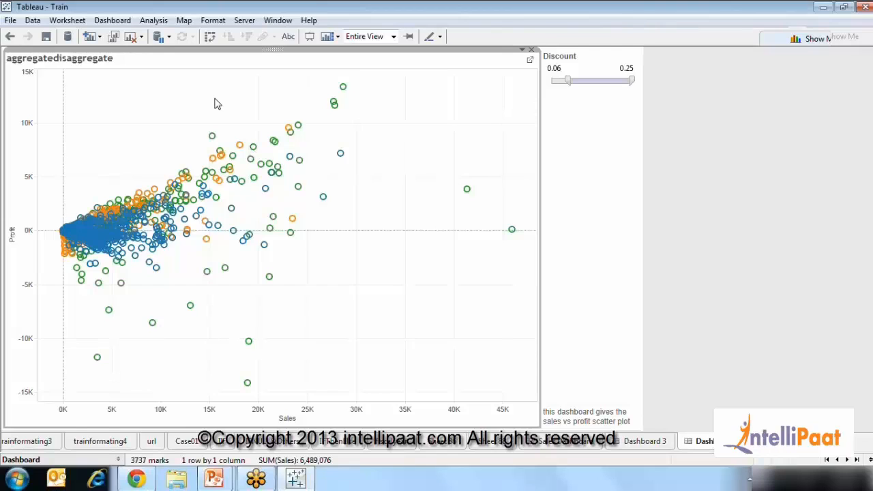
# Show the scatter plot's color legend again and move it directly below the Discount filter
pyautogui.moveTo(264, 185)
pyautogui.click(156, 21)
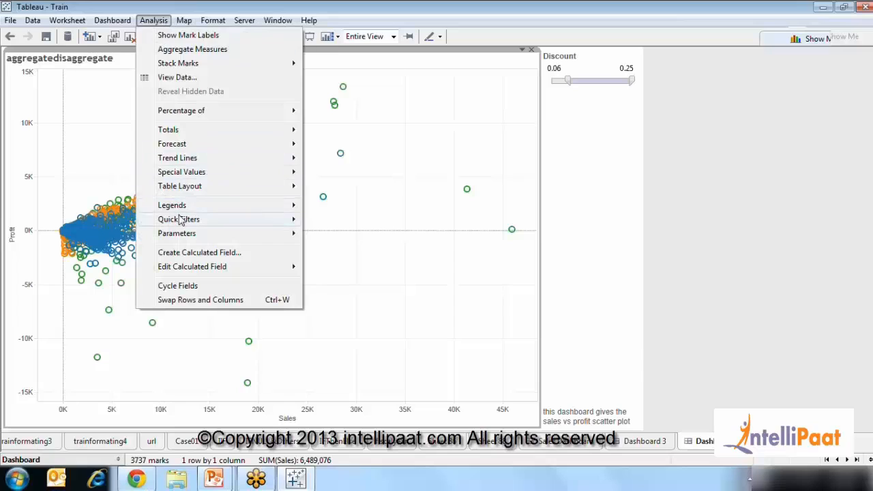
pyautogui.moveTo(181, 216)
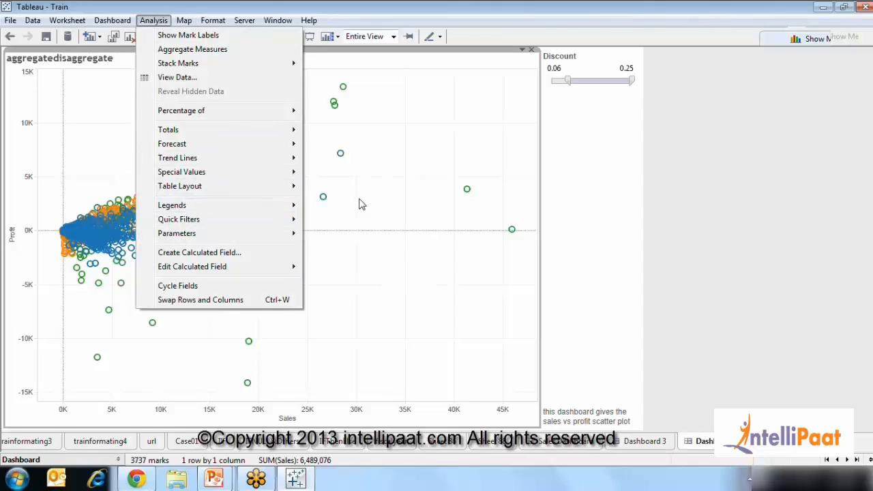
pyautogui.moveTo(296, 206)
pyautogui.click(323, 206)
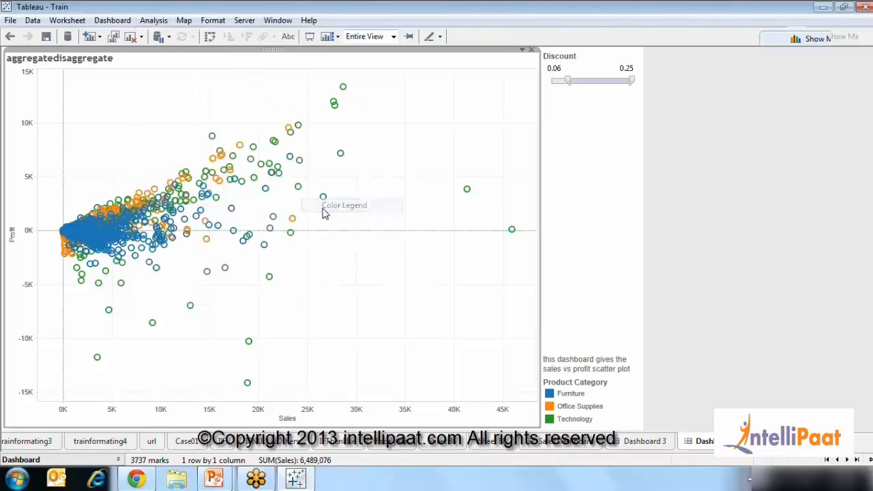
pyautogui.click(591, 372)
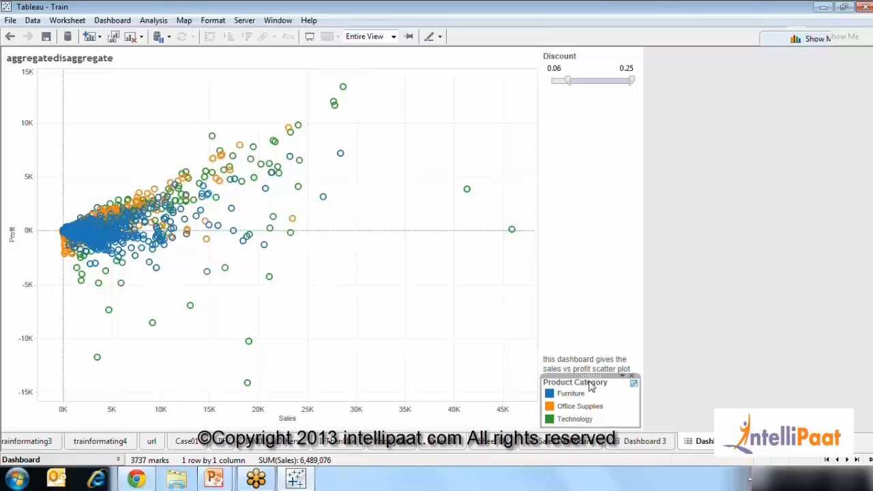
pyautogui.click(594, 384)
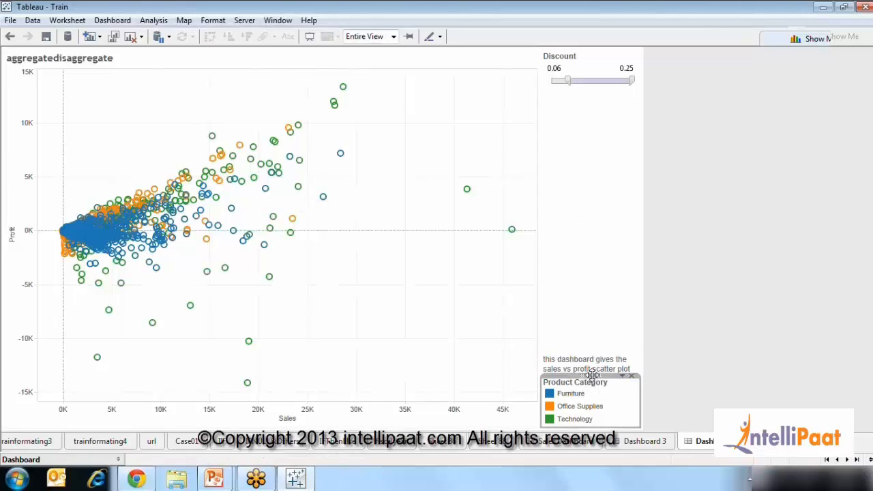
pyautogui.moveTo(591, 374); pyautogui.dragTo(609, 165)
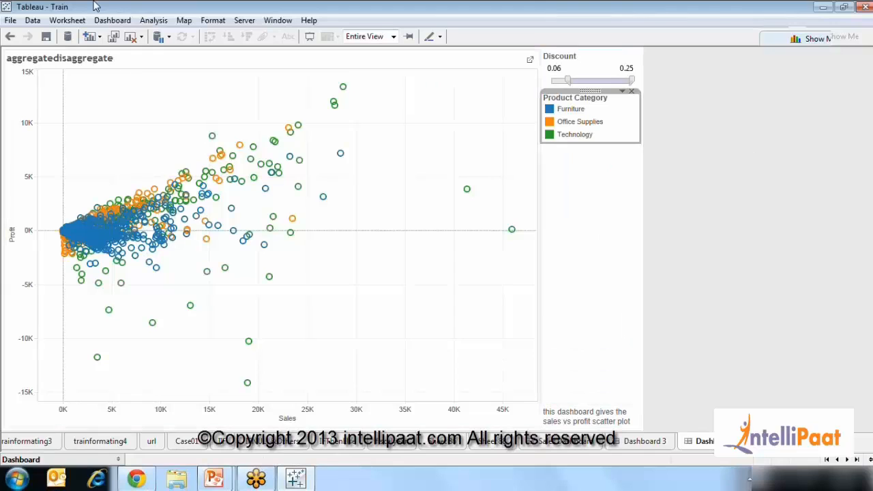
# Add the Order Size parameter control for the aggregatedisaggregate scatter plot to the dashboard
pyautogui.click(149, 22)
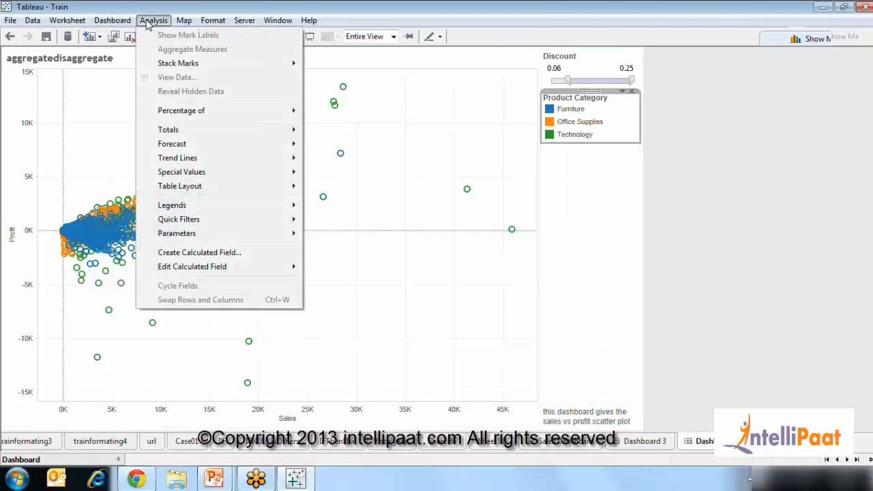
pyautogui.click(149, 22)
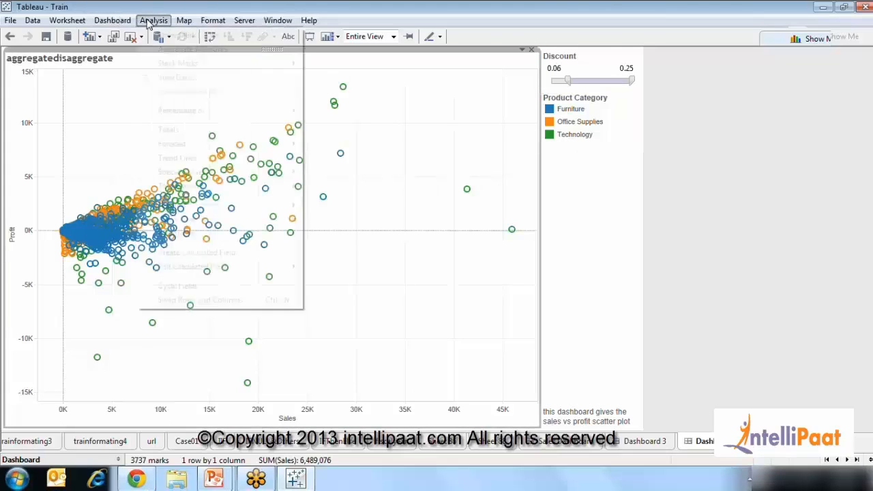
pyautogui.moveTo(180, 239)
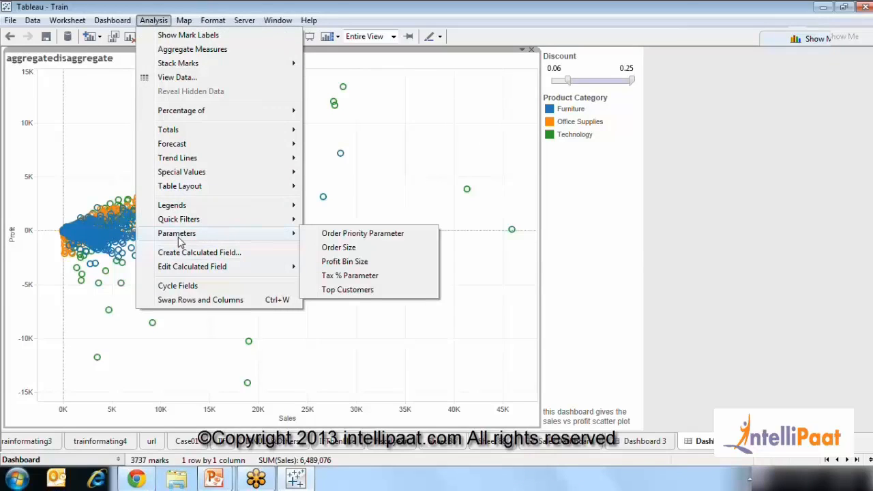
pyautogui.click(340, 247)
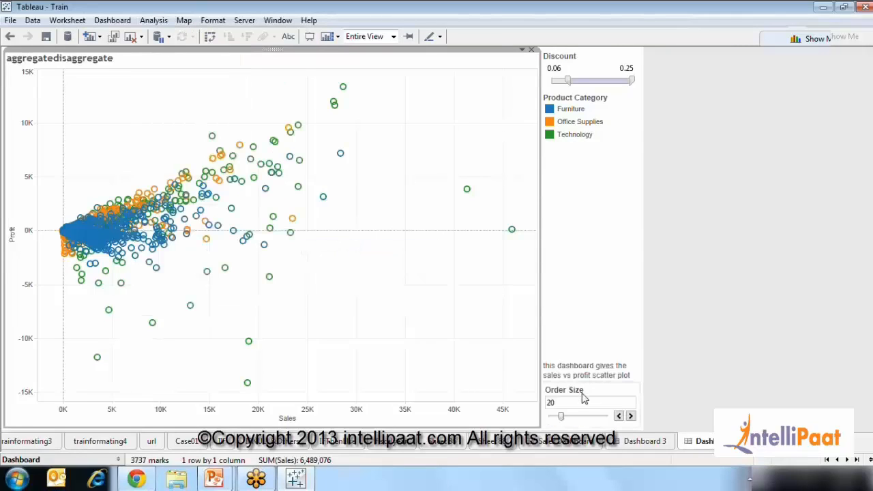
# Move the Order Size parameter control directly below the Product Category legend and try stepping its value
pyautogui.moveTo(595, 379); pyautogui.dragTo(606, 166)
pyautogui.click(607, 253)
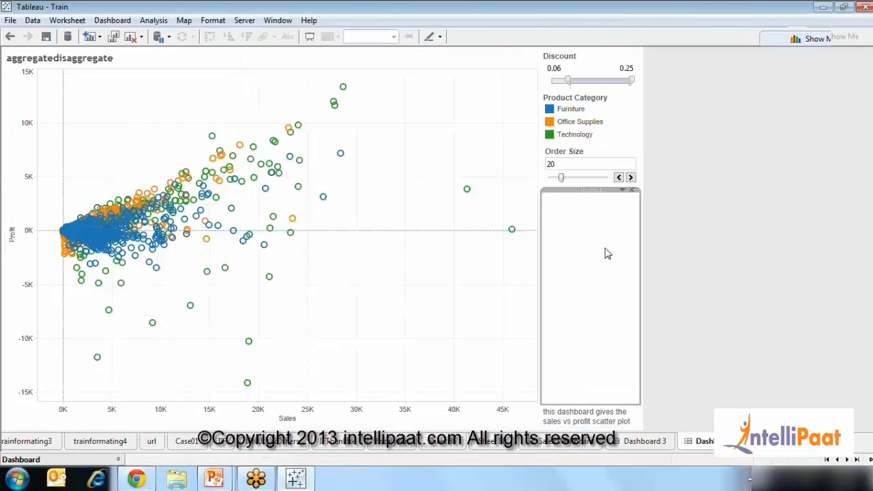
pyautogui.click(347, 207)
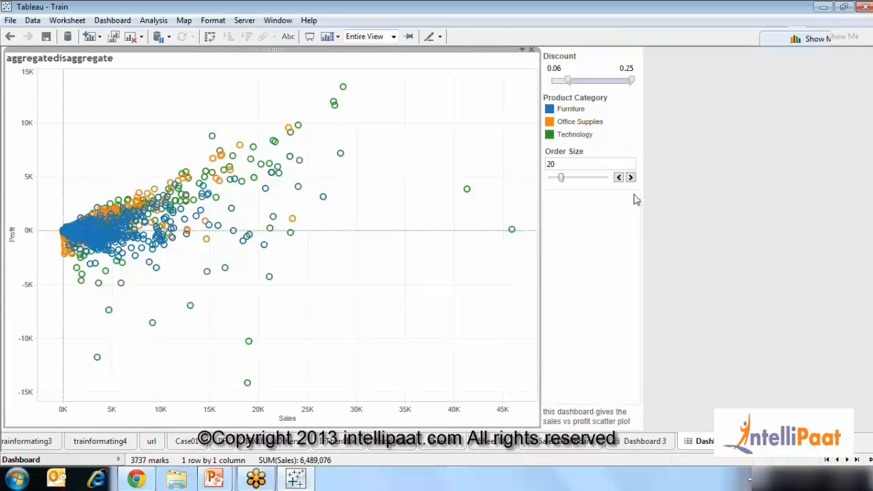
pyautogui.click(634, 178)
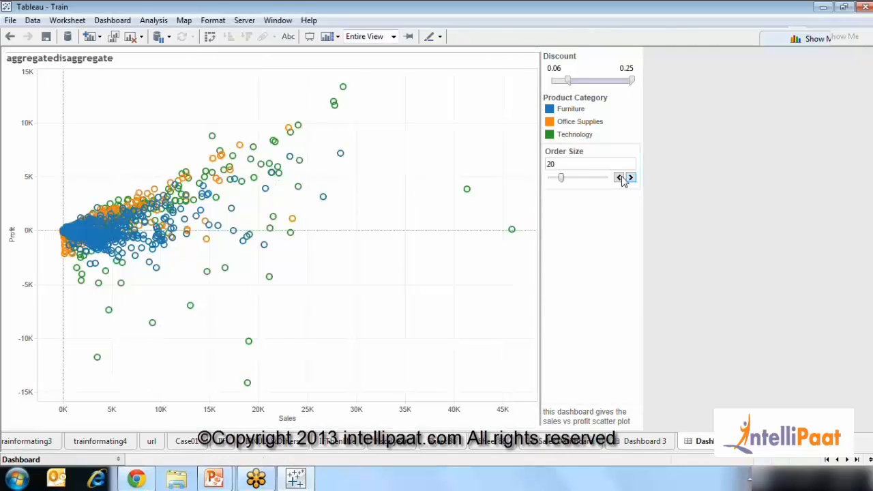
pyautogui.click(632, 183)
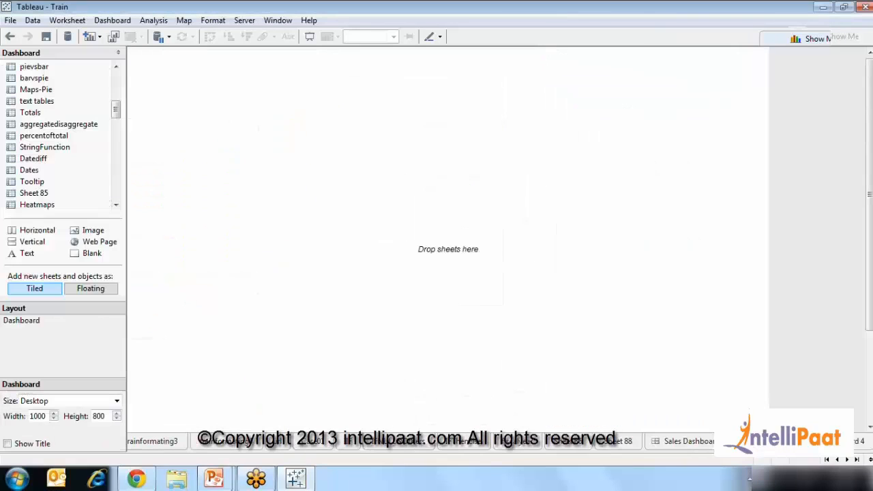
# Add the text tables sheet as a tiled object to the empty dashboard and go to its worksheet
pyautogui.moveTo(118, 106); pyautogui.dragTo(118, 81)
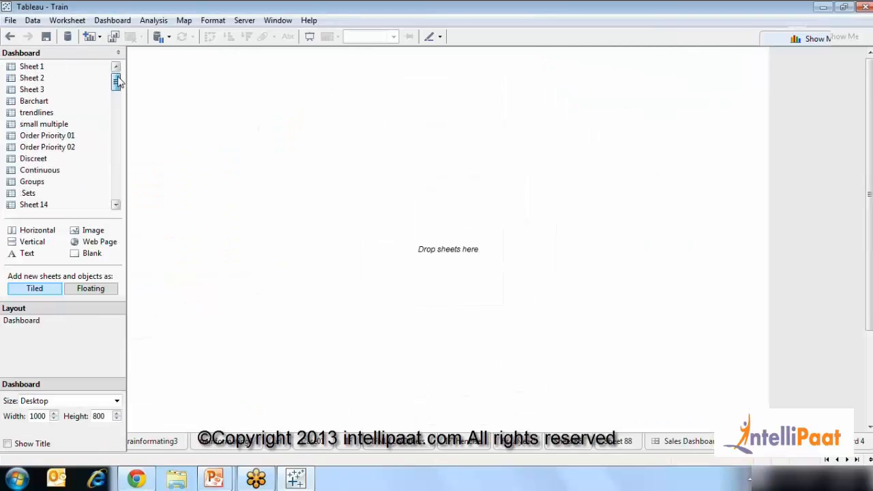
pyautogui.click(31, 113)
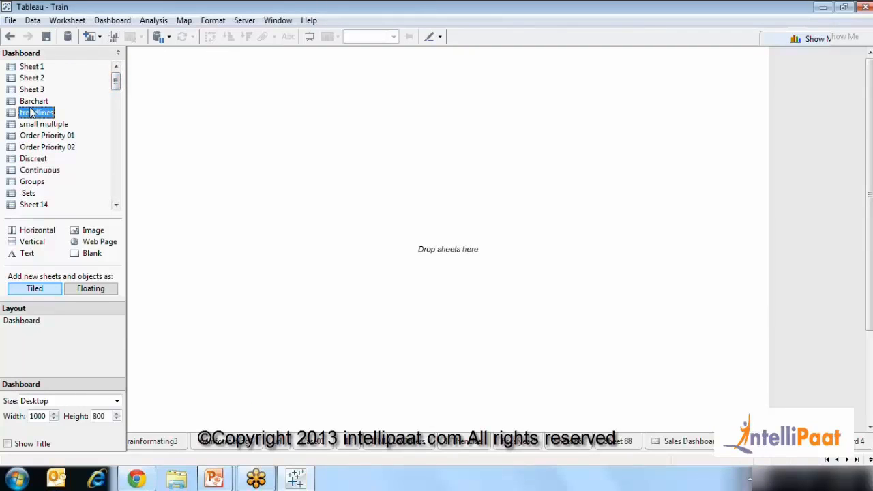
pyautogui.press('Down')
pyautogui.press('Down')
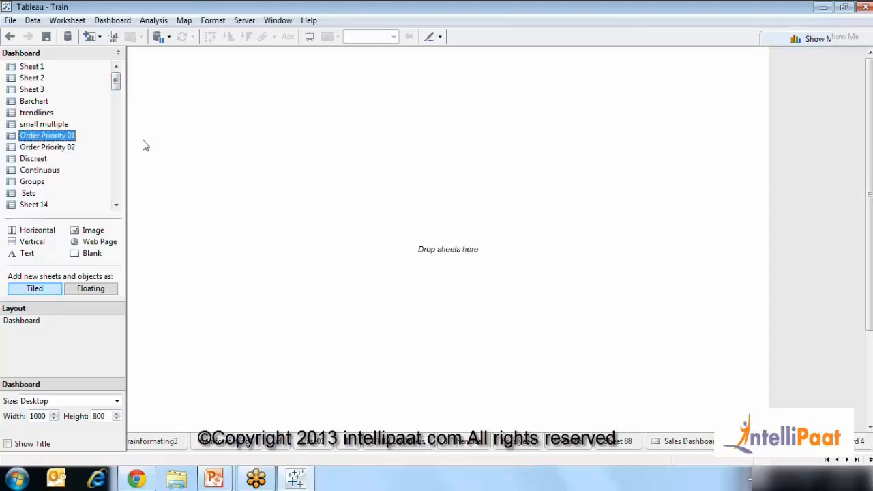
pyautogui.click(117, 199)
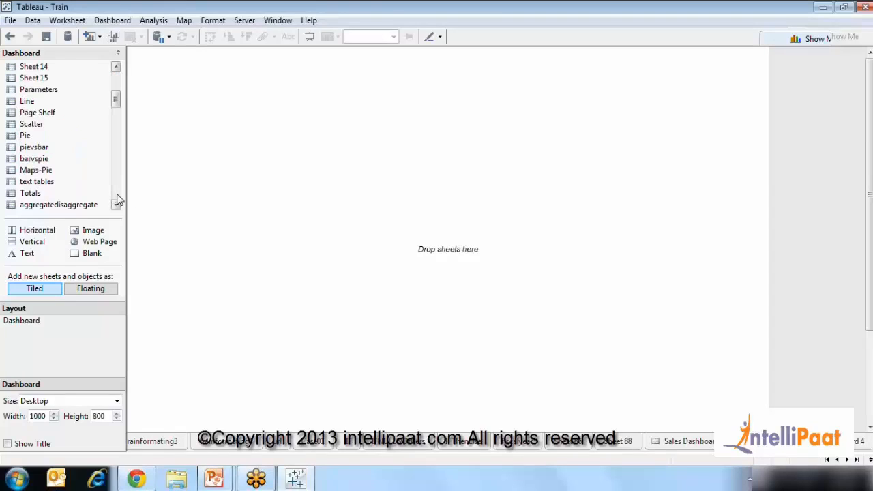
pyautogui.moveTo(51, 183); pyautogui.dragTo(303, 166)
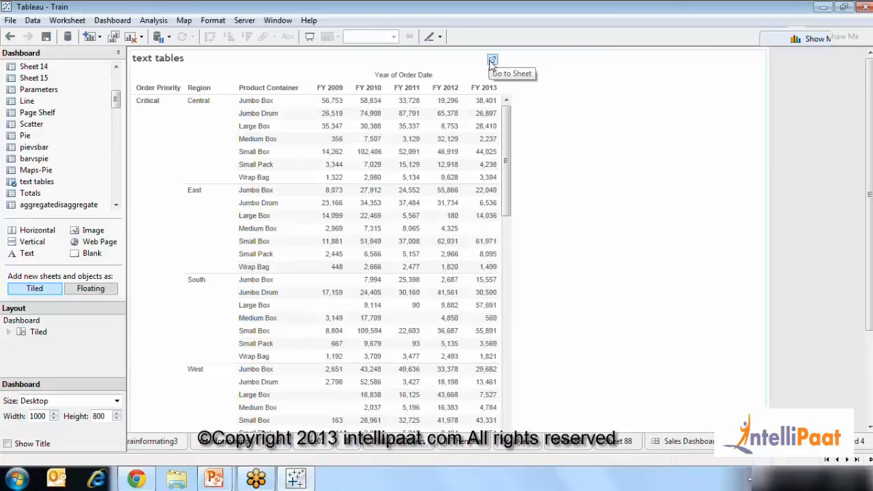
pyautogui.click(492, 60)
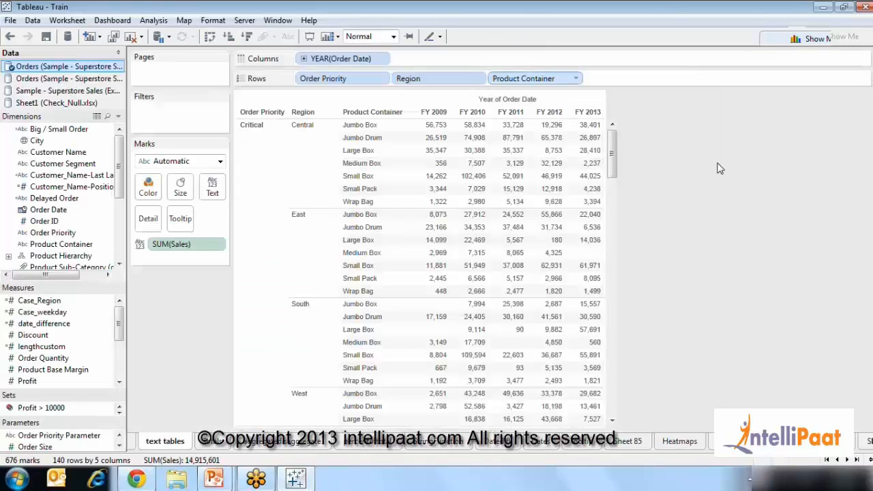
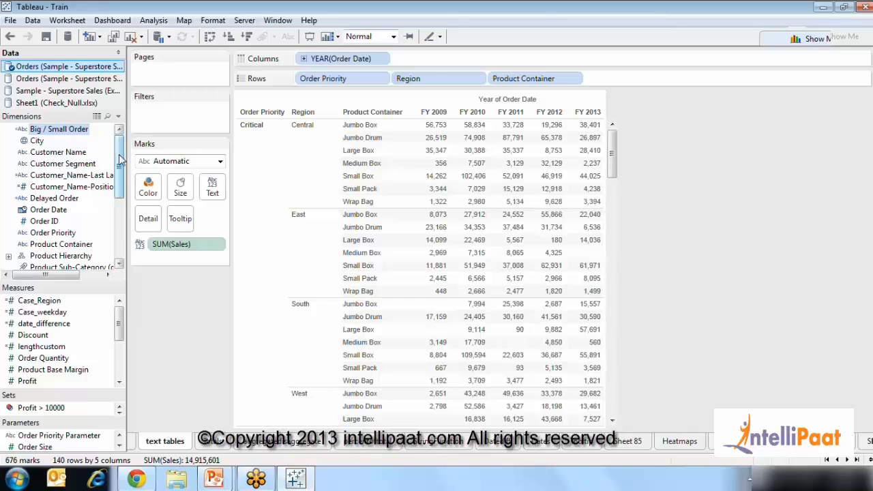
# Examine the relationships between the primary Orders data source and the secondary data sources without changing them
pyautogui.moveTo(118, 154)
pyautogui.mouseDown()
pyautogui.moveTo(123, 228)
pyautogui.moveTo(116, 148)
pyautogui.mouseUp()
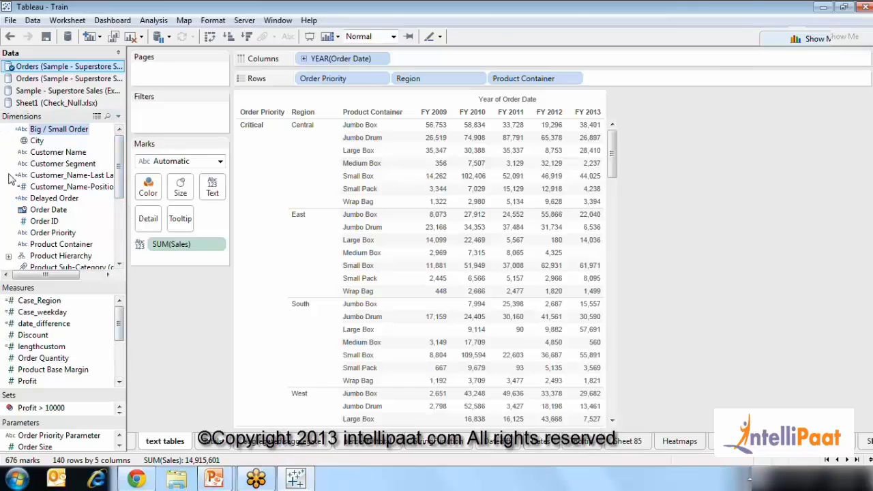
pyautogui.click(31, 359)
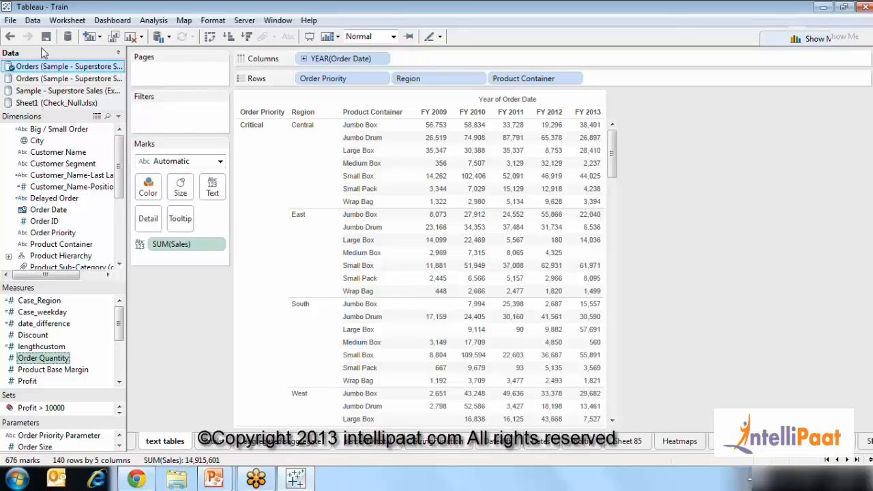
pyautogui.click(34, 20)
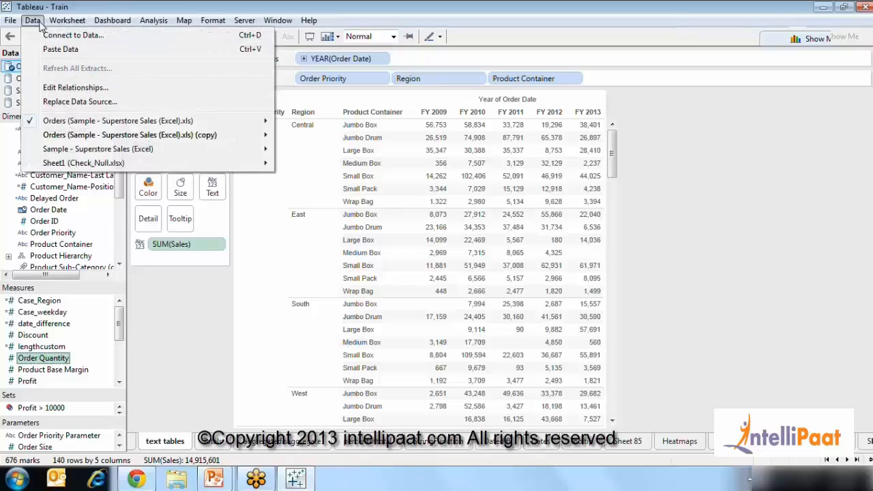
pyautogui.click(59, 139)
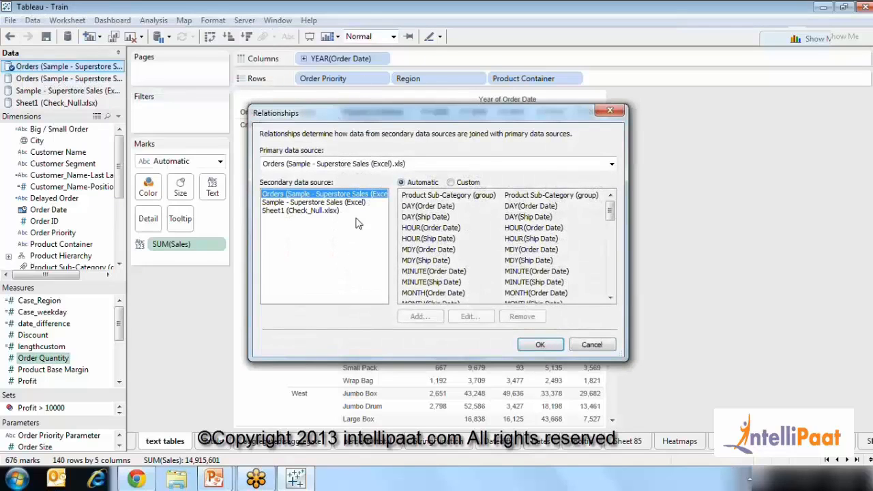
pyautogui.click(591, 345)
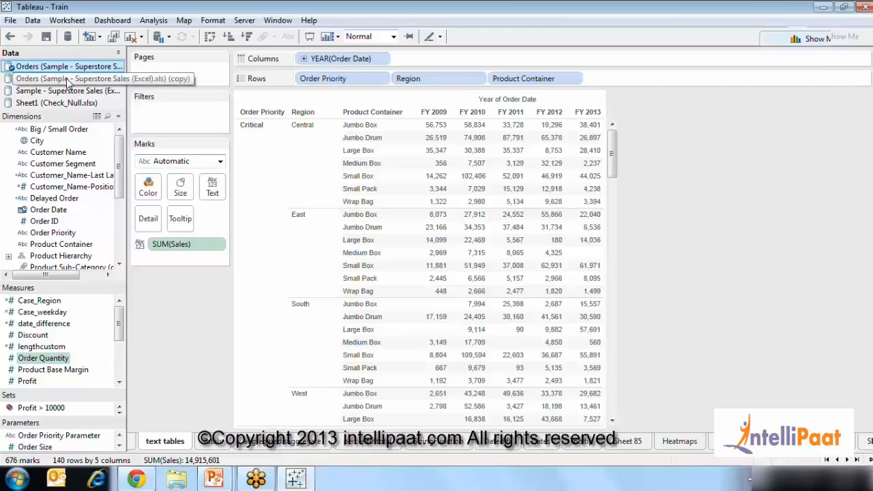
pyautogui.moveTo(121, 176); pyautogui.dragTo(122, 151)
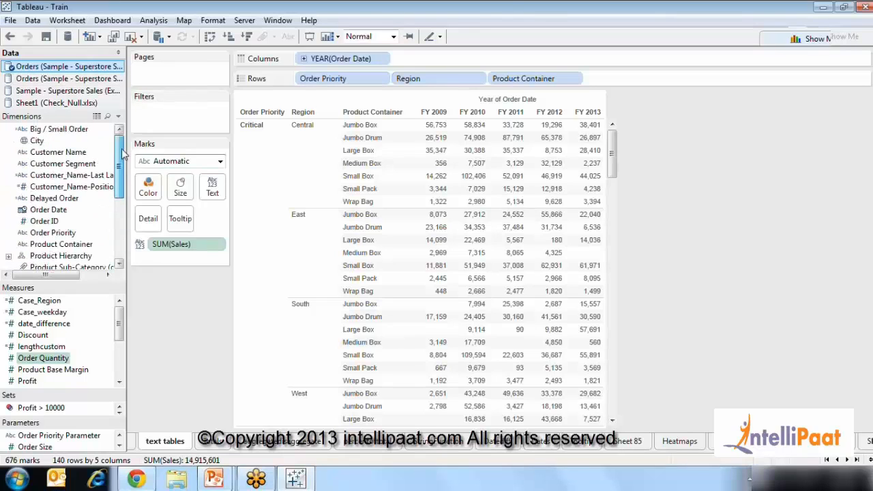
pyautogui.click(41, 22)
pyautogui.click(60, 88)
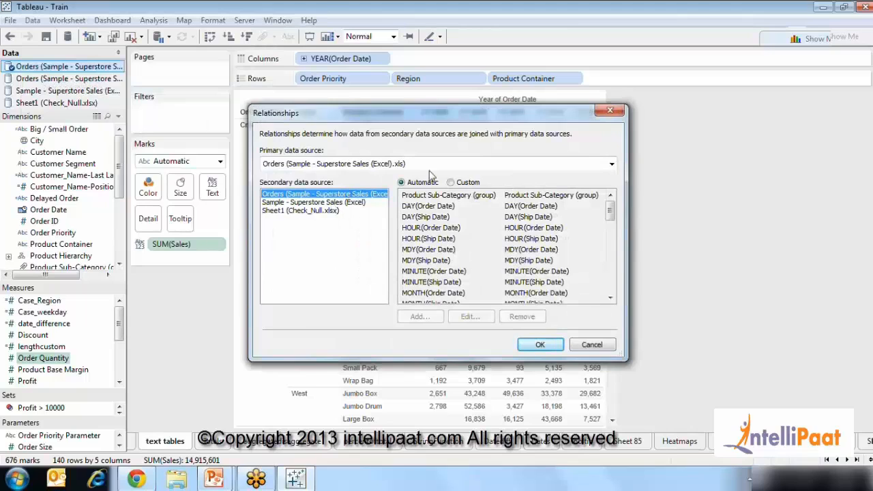
pyautogui.click(601, 343)
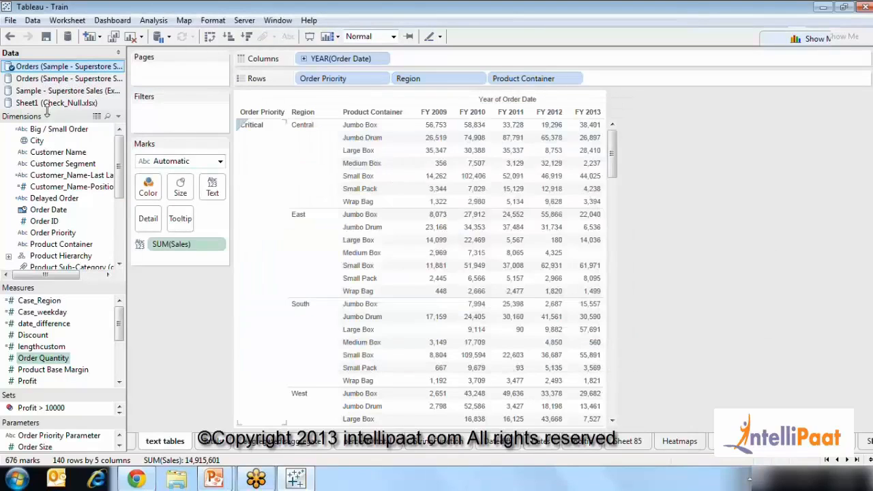
# View the linking fields of the copied Orders data source, return to the primary Orders source and expand Product Hierarchy
pyautogui.click(58, 79)
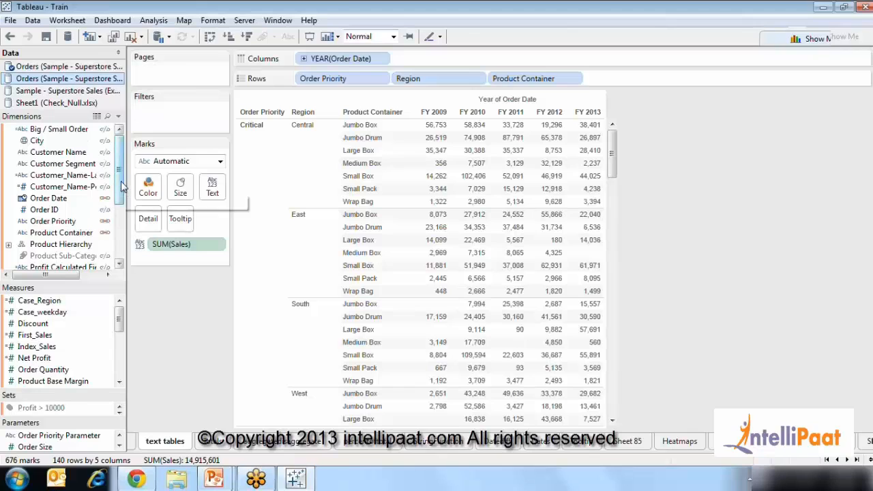
pyautogui.click(71, 71)
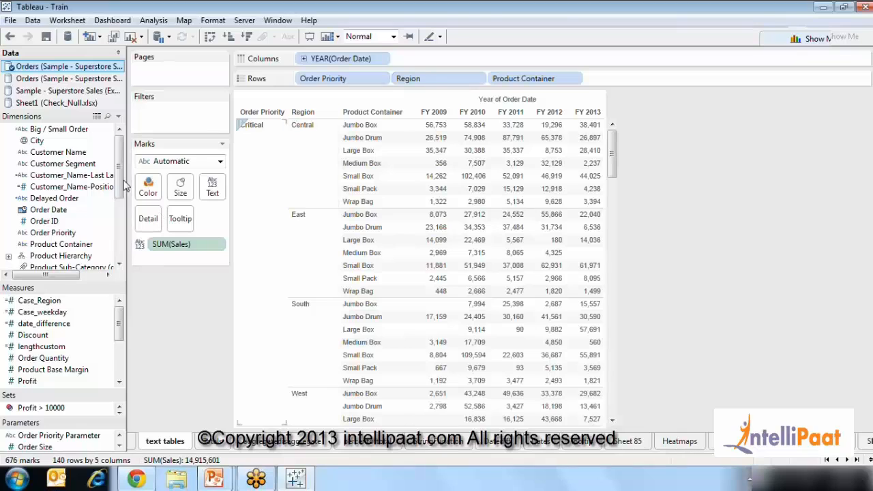
pyautogui.moveTo(120, 171); pyautogui.dragTo(124, 199)
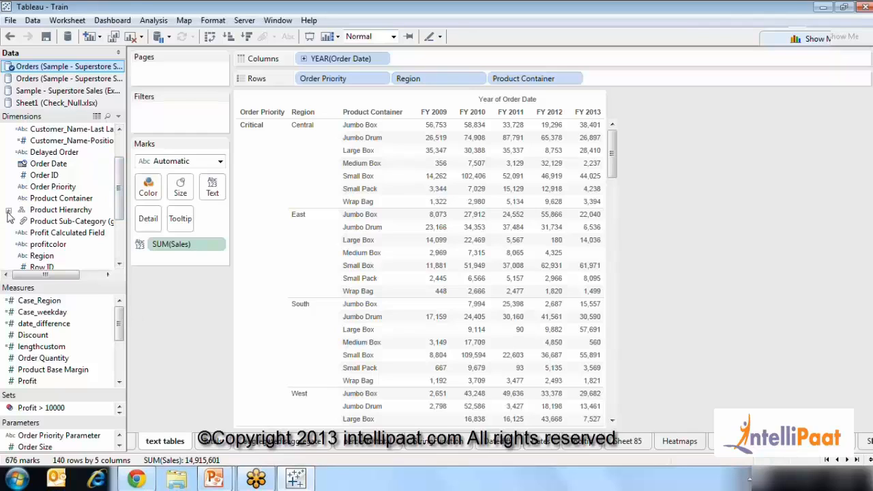
pyautogui.click(8, 210)
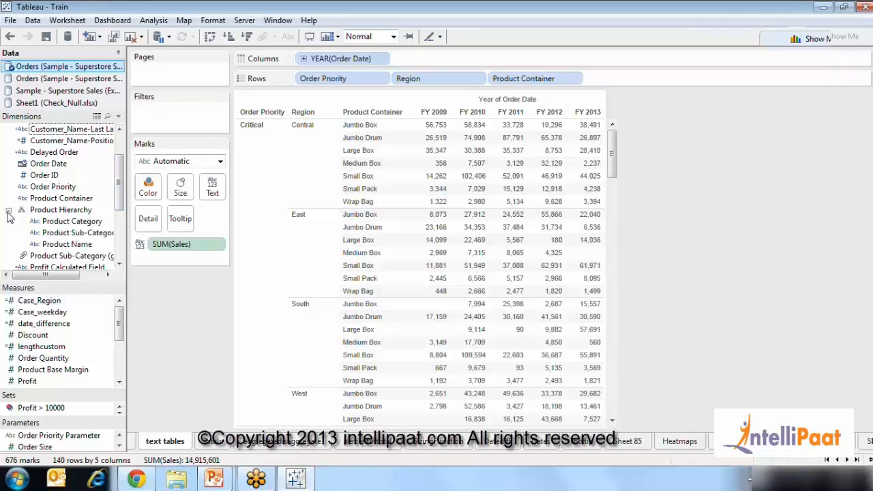
# Look through the dimensions and examine the hierarchy options available for profitcolor and Region selected together
pyautogui.click(60, 233)
pyautogui.click(60, 225)
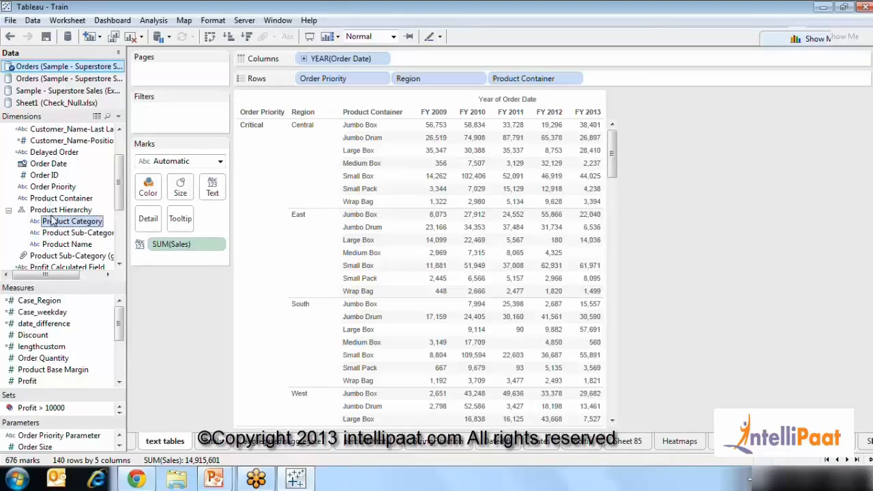
pyautogui.click(45, 179)
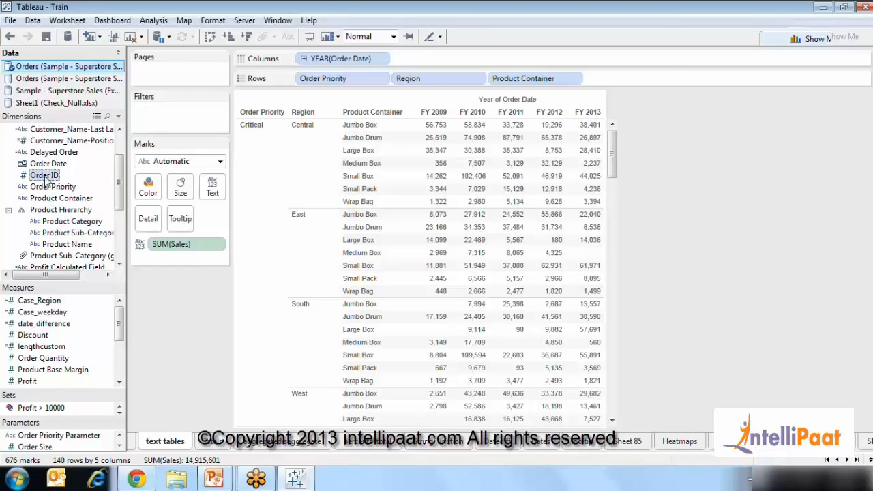
pyautogui.scroll(-3, 116, 220)
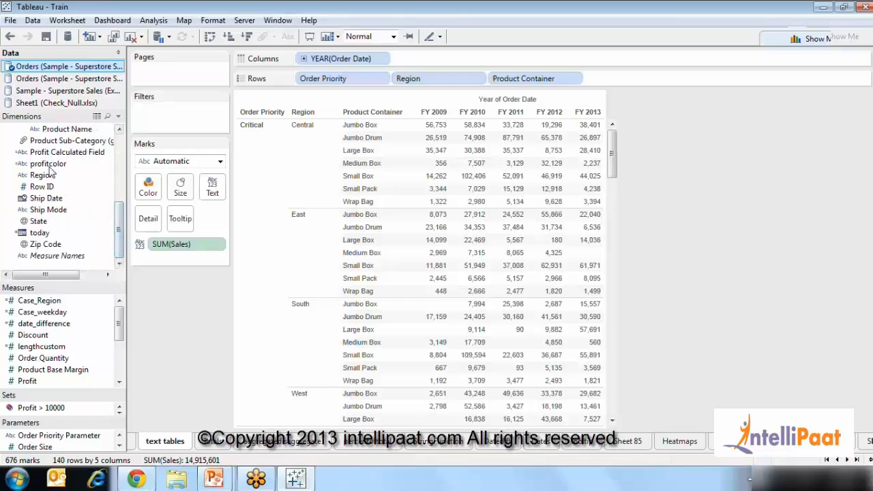
pyautogui.click(55, 208)
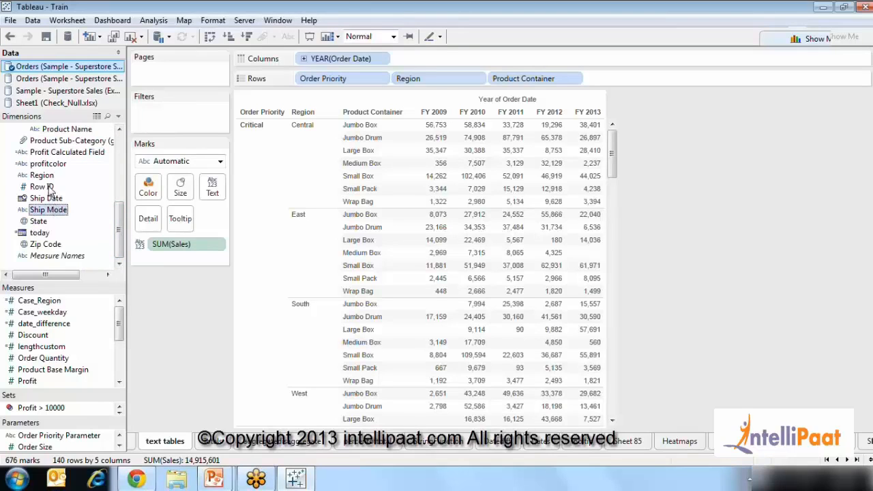
pyautogui.click(49, 187)
pyautogui.click(48, 165)
pyautogui.click(48, 178)
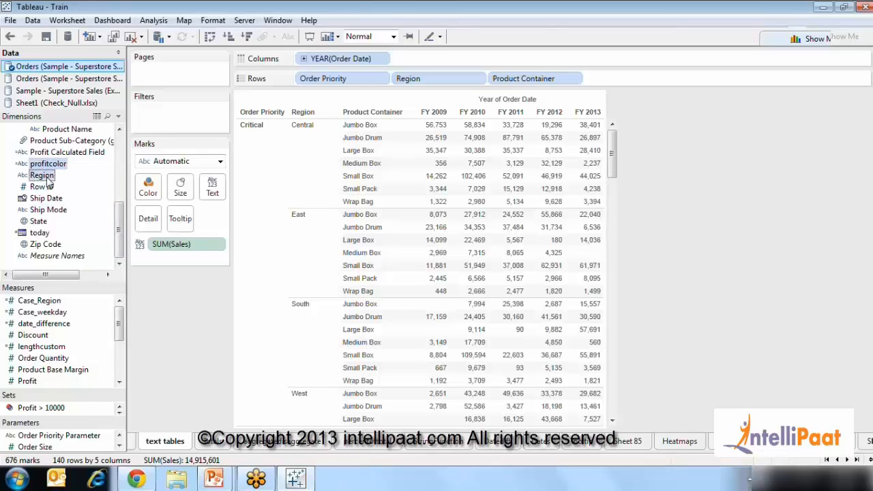
pyautogui.rightClick(49, 182)
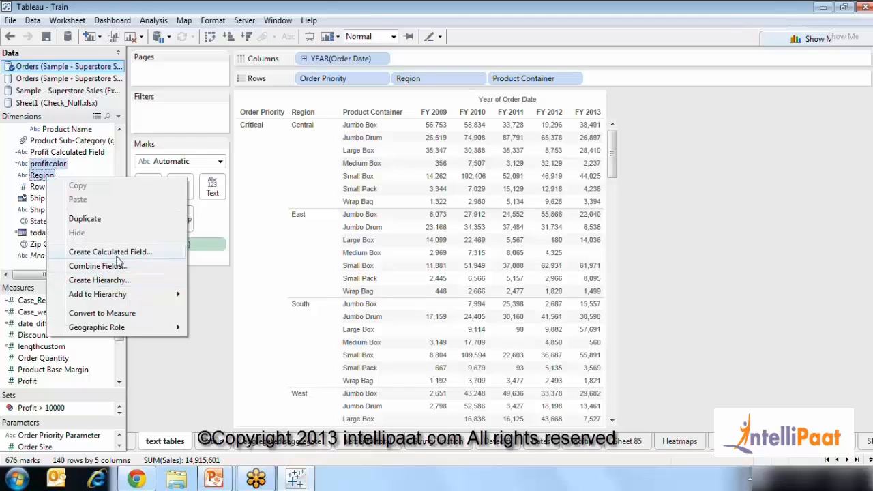
pyautogui.moveTo(121, 298)
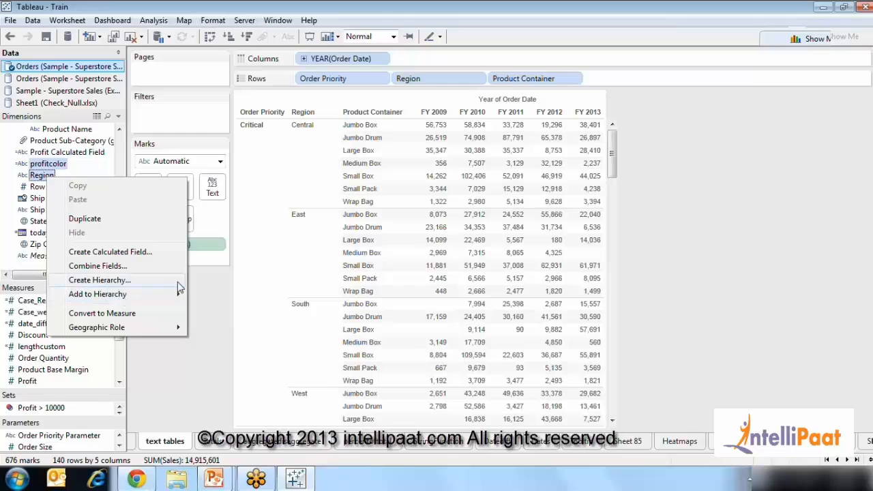
pyautogui.click(210, 288)
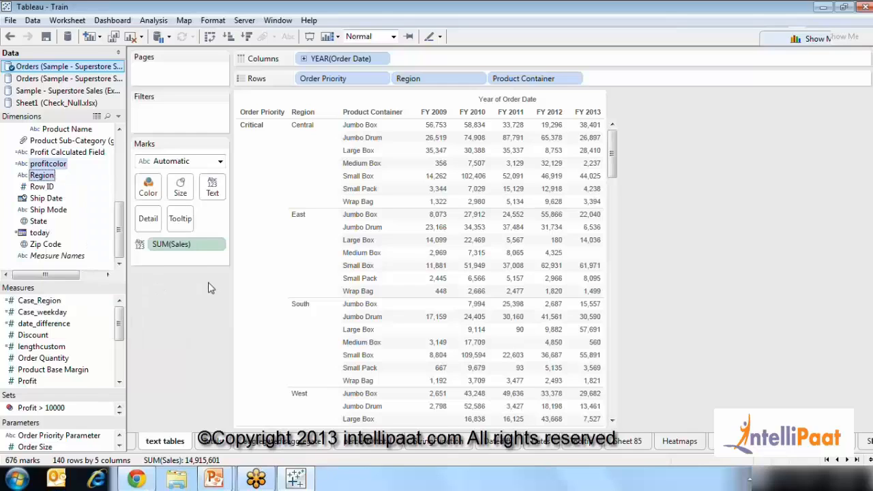
pyautogui.click(42, 176)
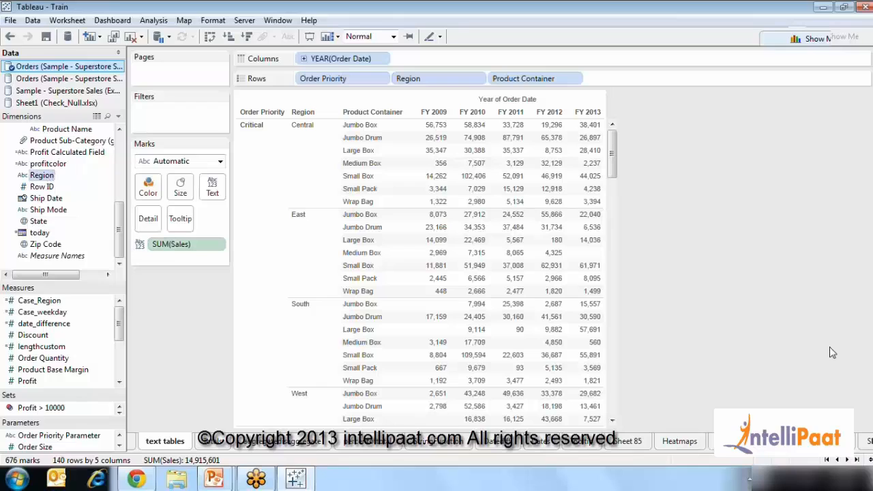
# View the dashboard containing the text tables sheet and switch to Dashboard 3
pyautogui.click(857, 461)
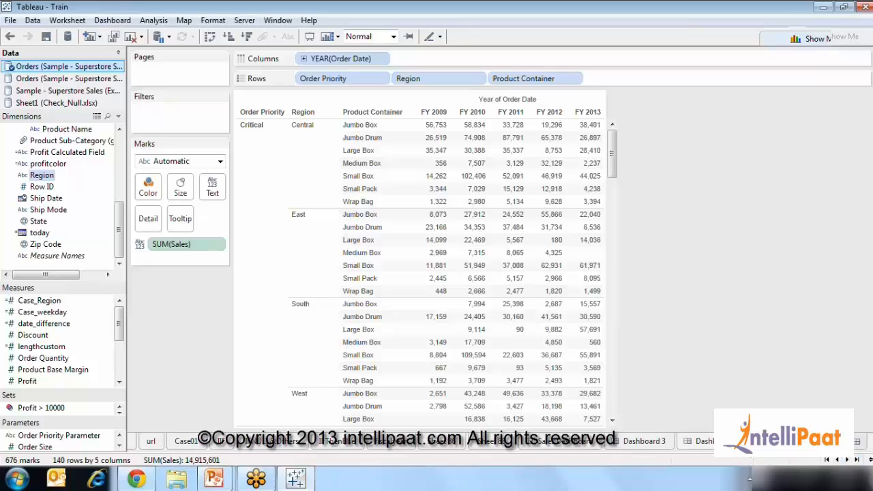
pyautogui.click(734, 445)
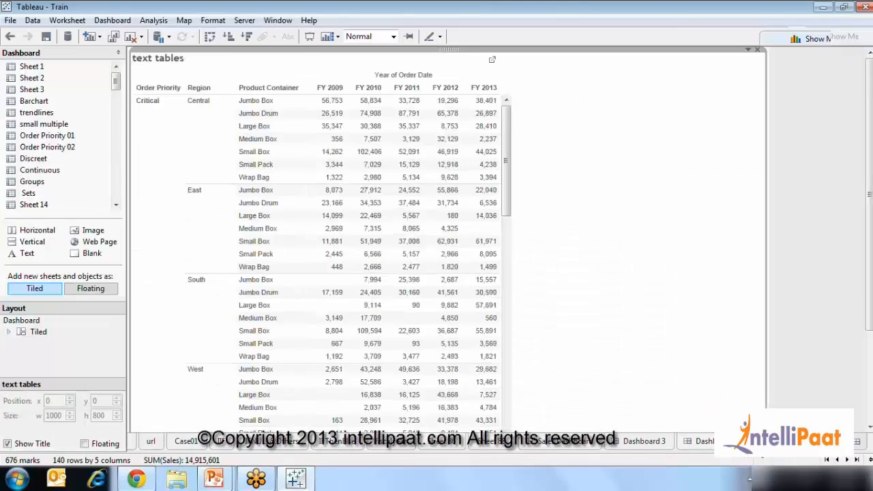
pyautogui.click(644, 442)
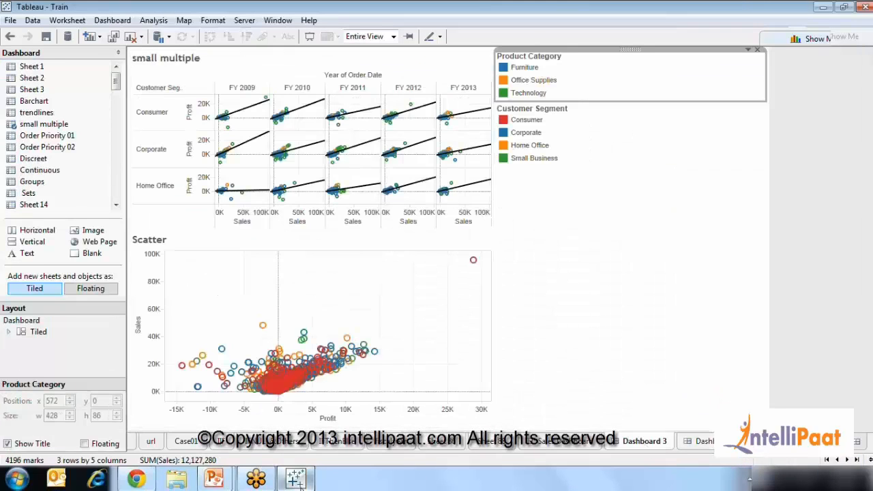
# Open the Sales Dashboard, and switch to the running PowerPoint slide show to view the slide about Actions
pyautogui.click(565, 445)
pyautogui.moveTo(214, 479)
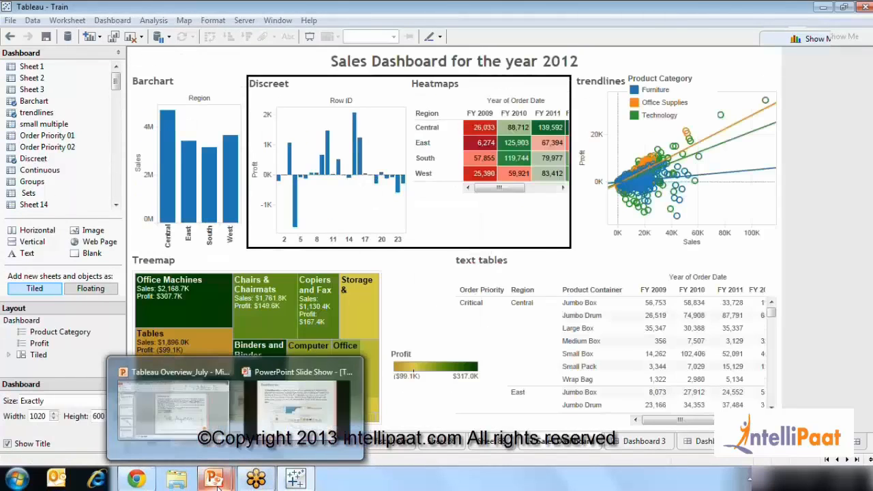
pyautogui.click(279, 426)
pyautogui.press('Right')
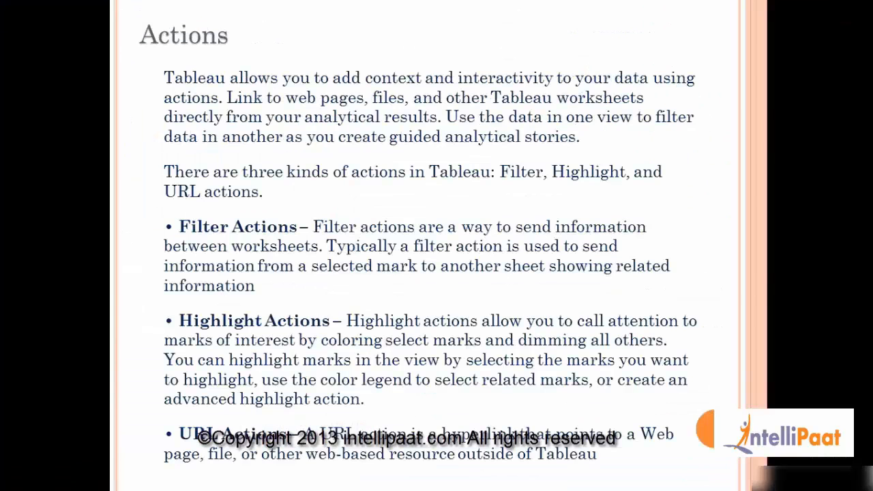
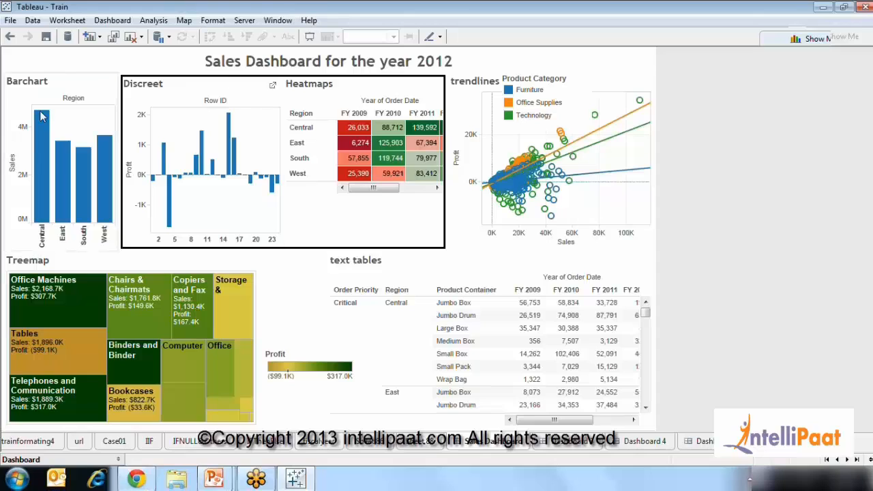
# Set the Barchart sheet on the Sales Dashboard to be used as a filter for the other sheets
pyautogui.moveTo(42, 113)
pyautogui.click(9, 89)
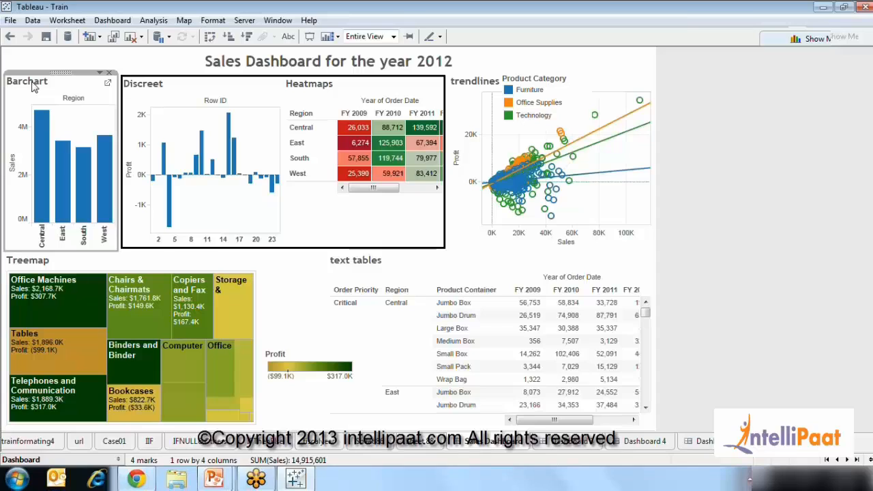
pyautogui.click(98, 74)
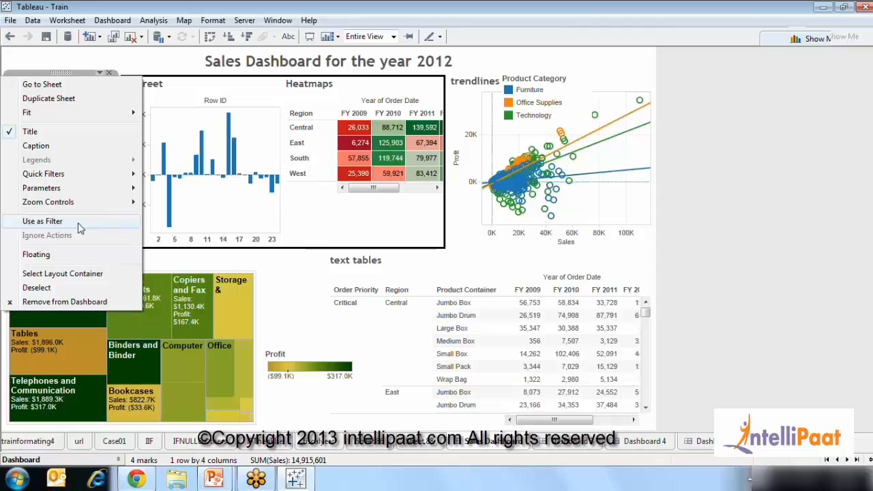
pyautogui.click(42, 221)
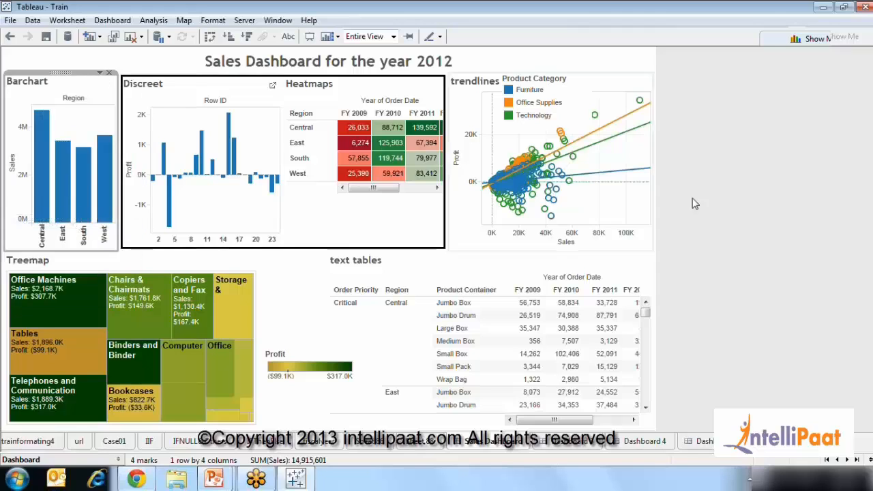
pyautogui.click(737, 206)
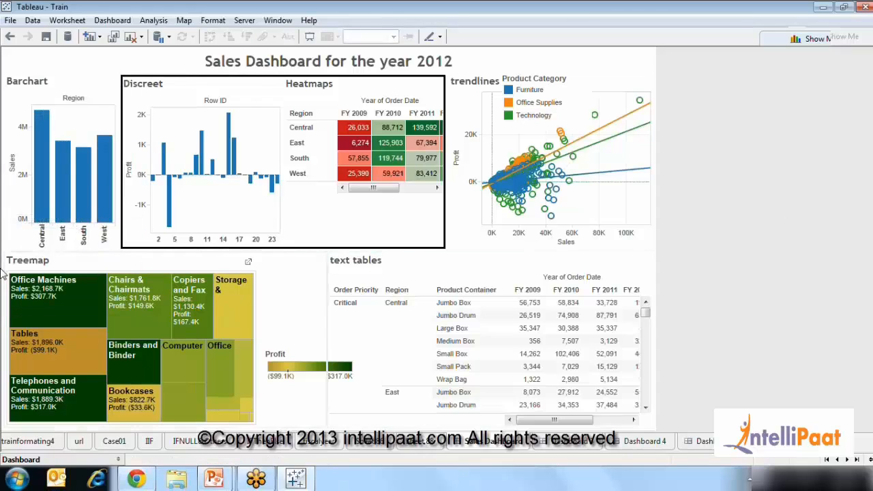
# Filter the dashboard by the Central bar in Barchart, review the filtered sheets, and clear the selection
pyautogui.moveTo(48, 217)
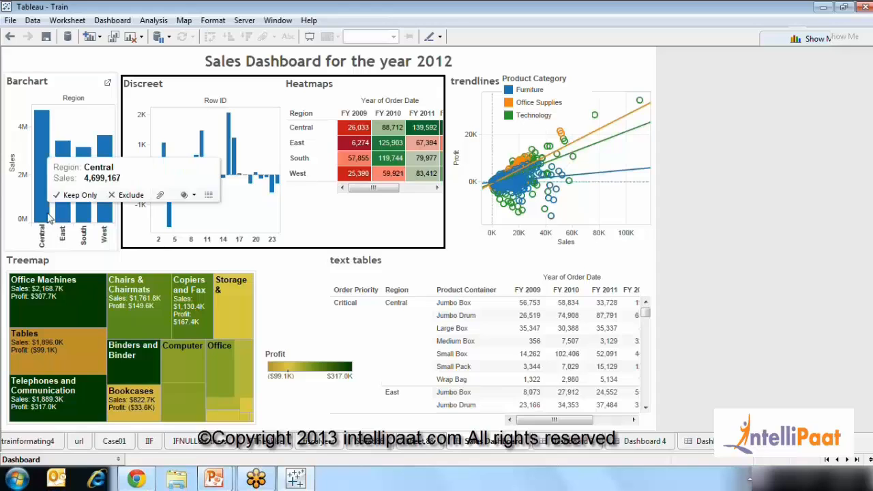
pyautogui.click(48, 217)
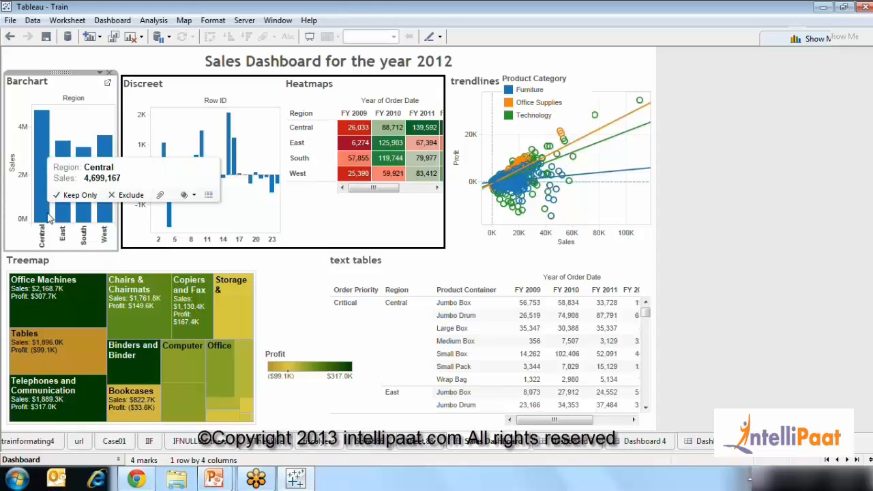
pyautogui.click(48, 217)
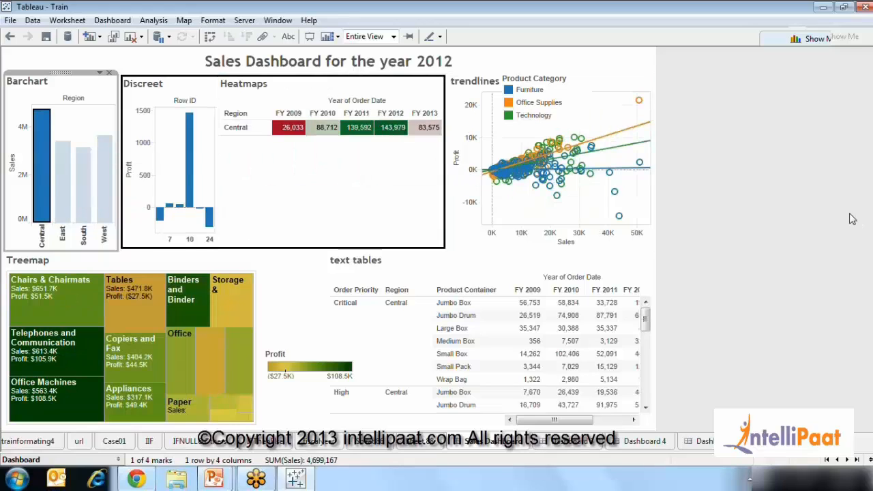
pyautogui.moveTo(42, 175)
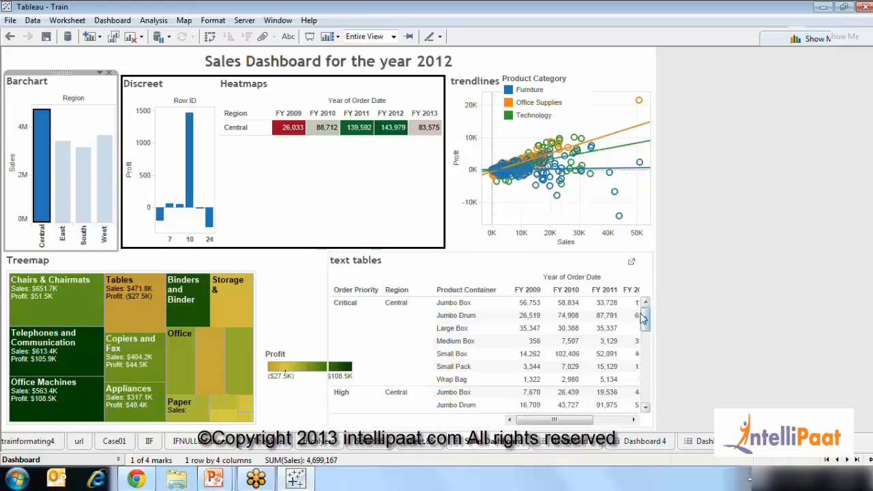
pyautogui.moveTo(645, 319)
pyautogui.mouseDown()
pyautogui.moveTo(646, 378)
pyautogui.moveTo(650, 305)
pyautogui.mouseUp()
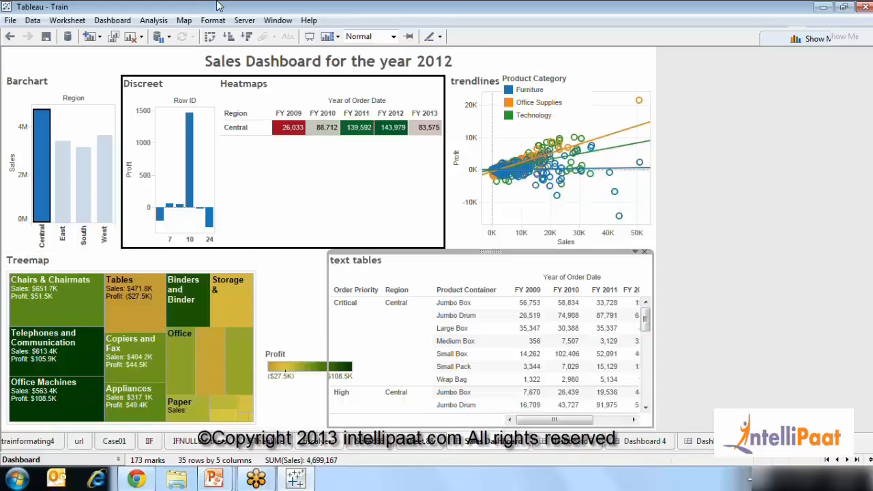
pyautogui.click(43, 154)
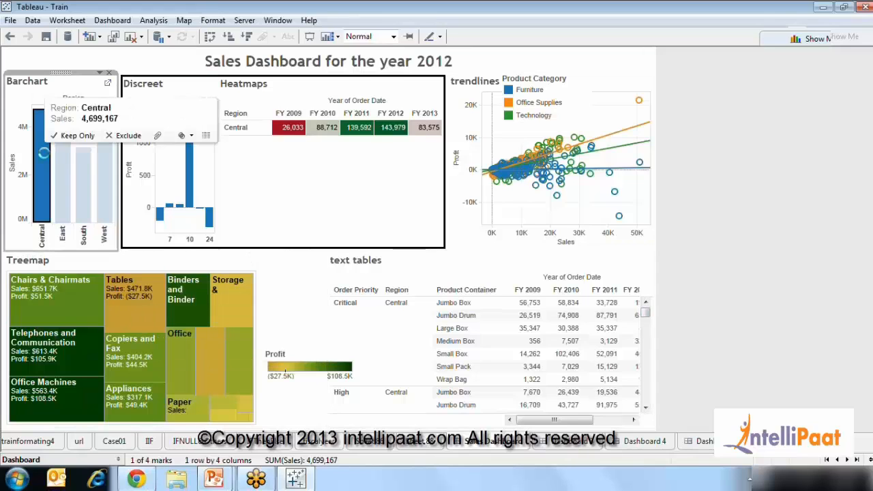
pyautogui.click(44, 153)
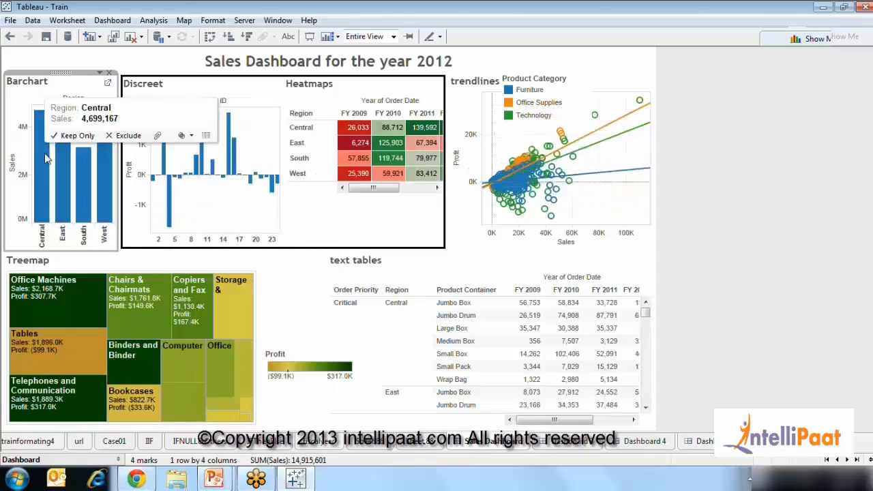
# Open the generated Barchart filter action from the dashboard's actions and examine its source and target sheets
pyautogui.click(122, 23)
pyautogui.click(121, 102)
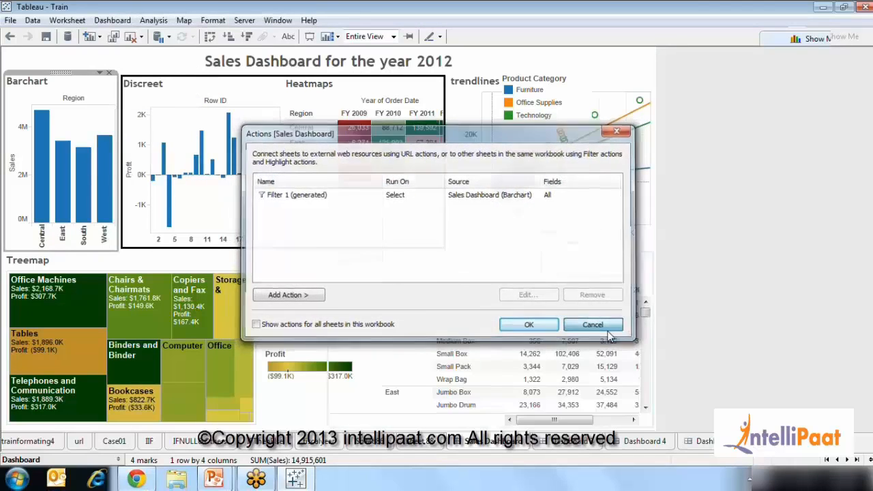
pyautogui.click(608, 327)
pyautogui.click(113, 21)
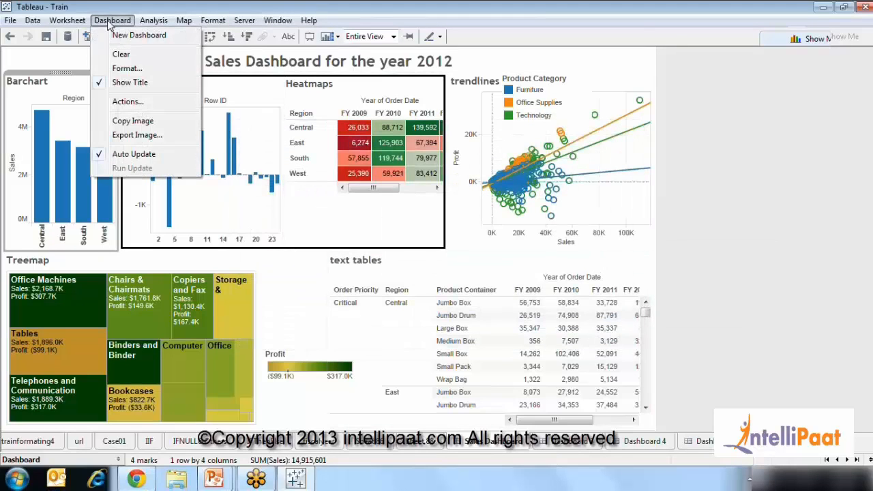
pyautogui.click(120, 106)
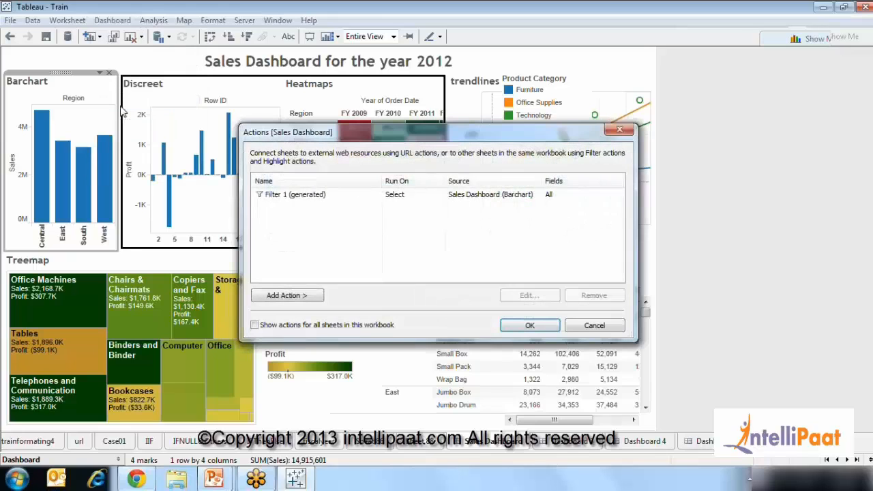
pyautogui.click(300, 196)
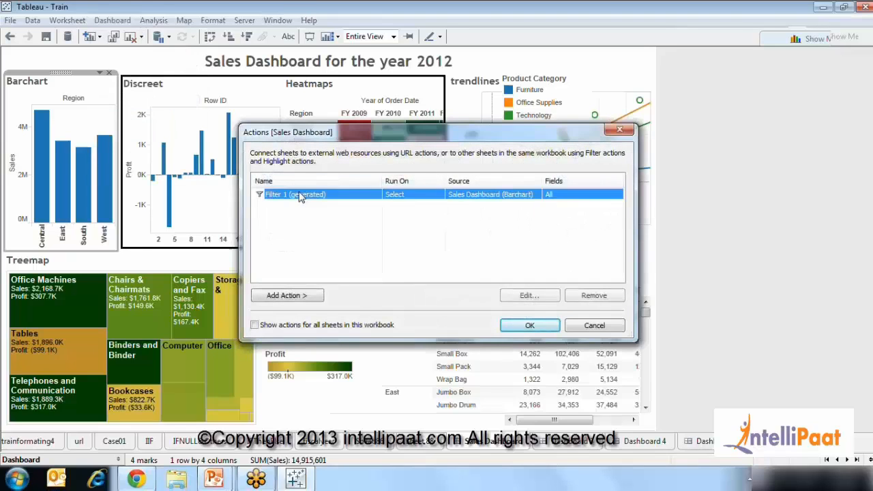
pyautogui.click(522, 296)
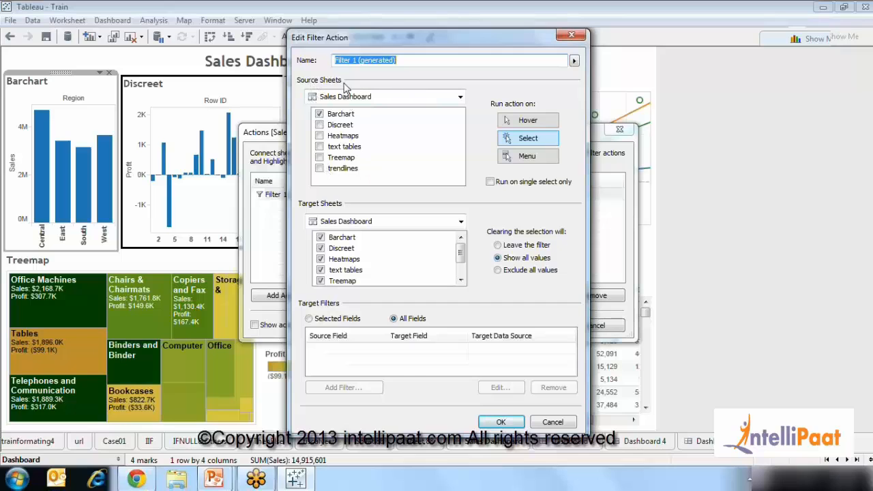
pyautogui.click(460, 98)
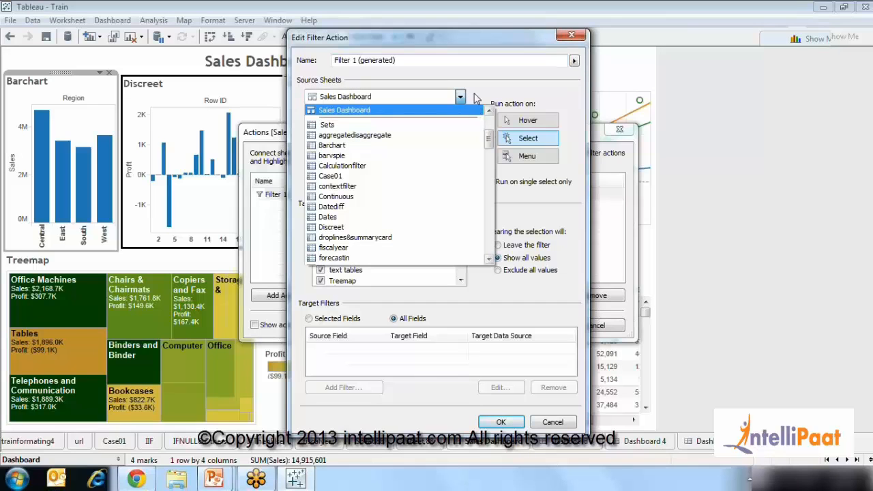
pyautogui.click(477, 95)
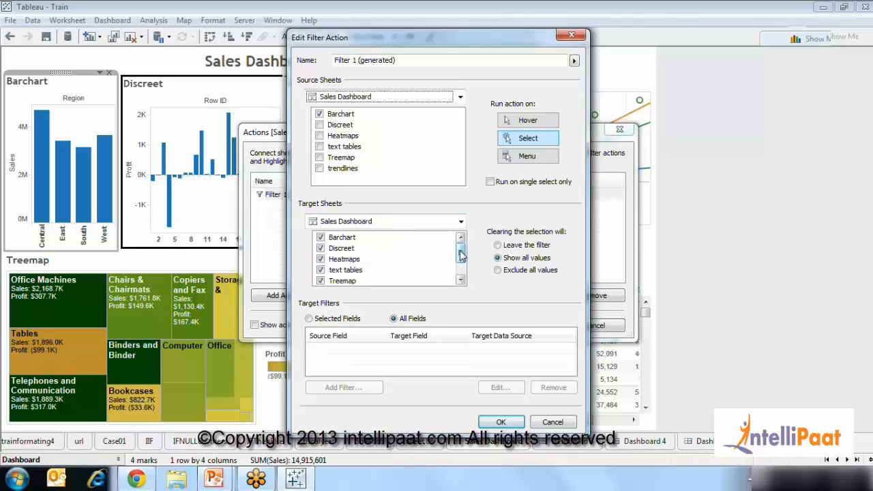
pyautogui.moveTo(461, 254)
pyautogui.mouseDown()
pyautogui.moveTo(463, 276)
pyautogui.moveTo(466, 243)
pyautogui.mouseUp()
pyautogui.moveTo(462, 256)
pyautogui.mouseDown()
pyautogui.moveTo(462, 273)
pyautogui.moveTo(463, 252)
pyautogui.mouseUp()
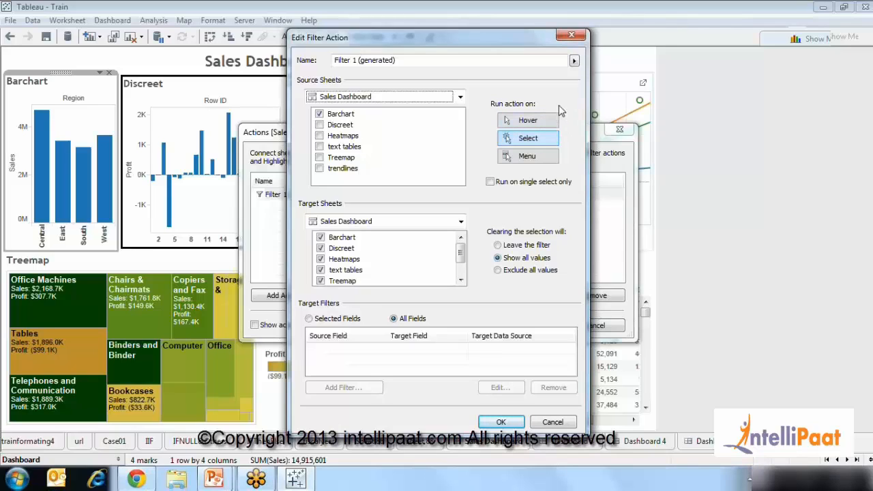
# Try the Hover and Menu run options of the generated filter action, restore Select, and close the actions
pyautogui.click(544, 121)
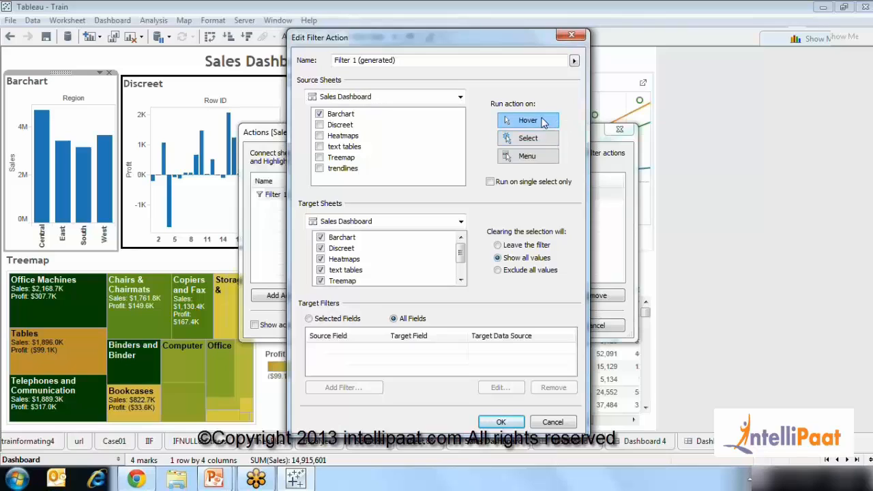
pyautogui.click(530, 157)
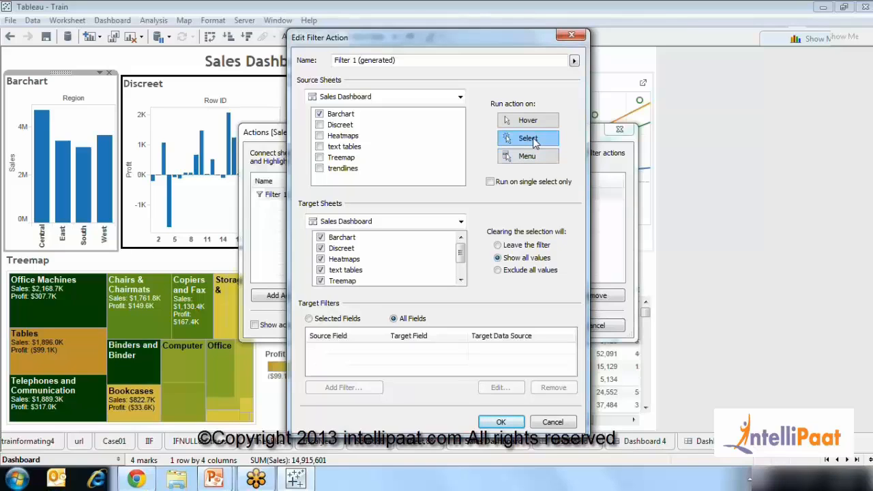
pyautogui.click(512, 141)
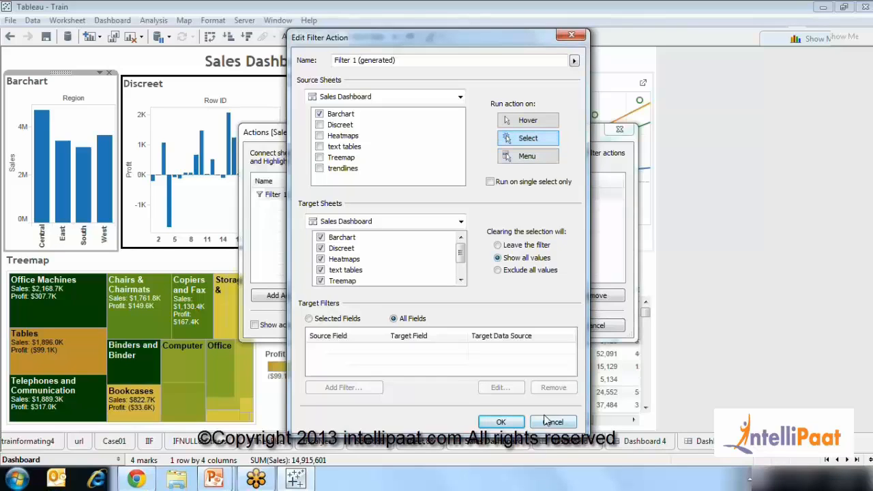
pyautogui.click(501, 421)
pyautogui.click(588, 331)
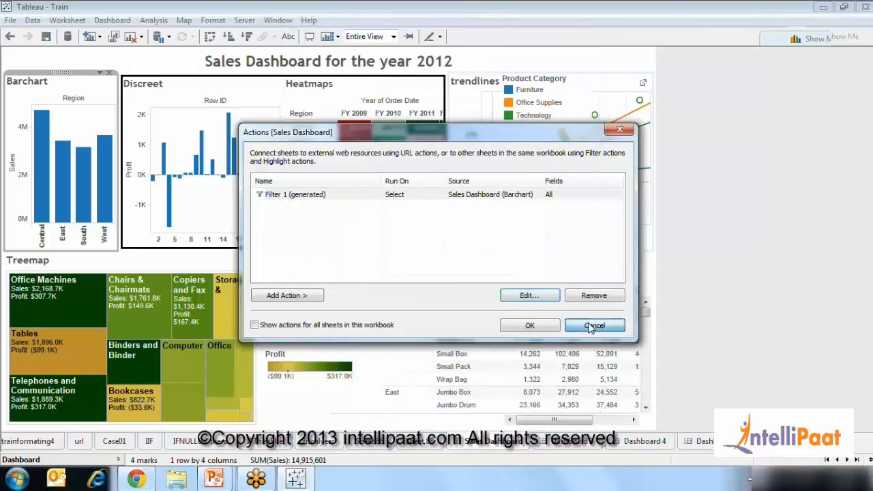
# Stop using the Barchart sheet as a filter and reopen the Sales Dashboard's list of actions
pyautogui.click(100, 72)
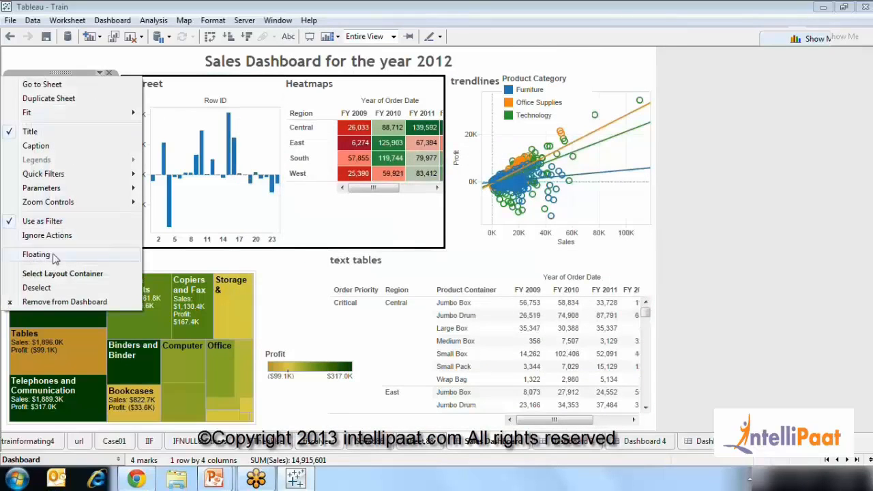
pyautogui.click(58, 225)
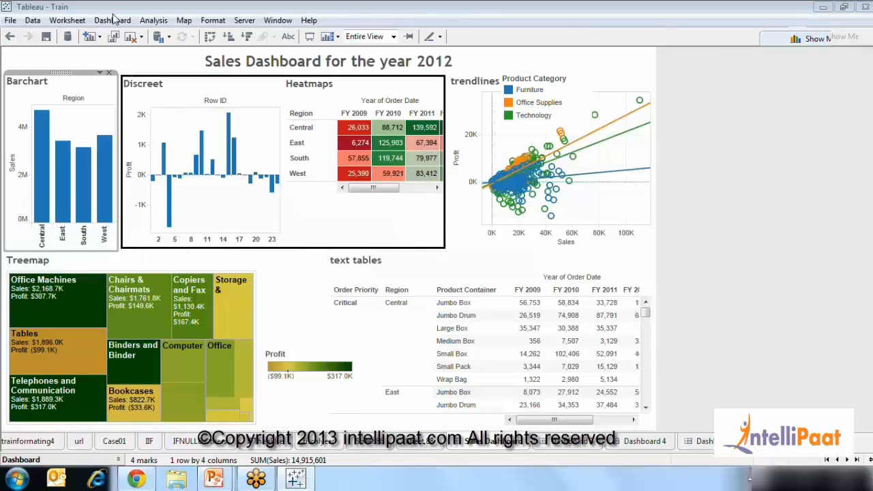
pyautogui.click(112, 20)
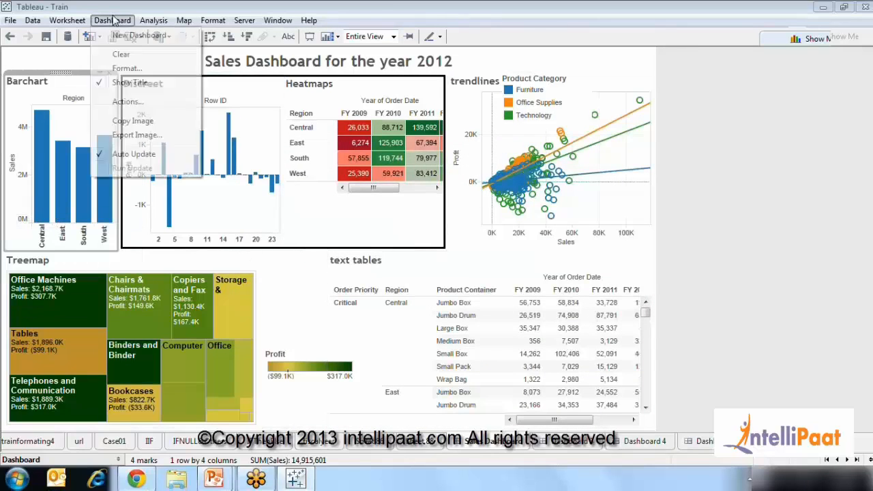
pyautogui.click(116, 102)
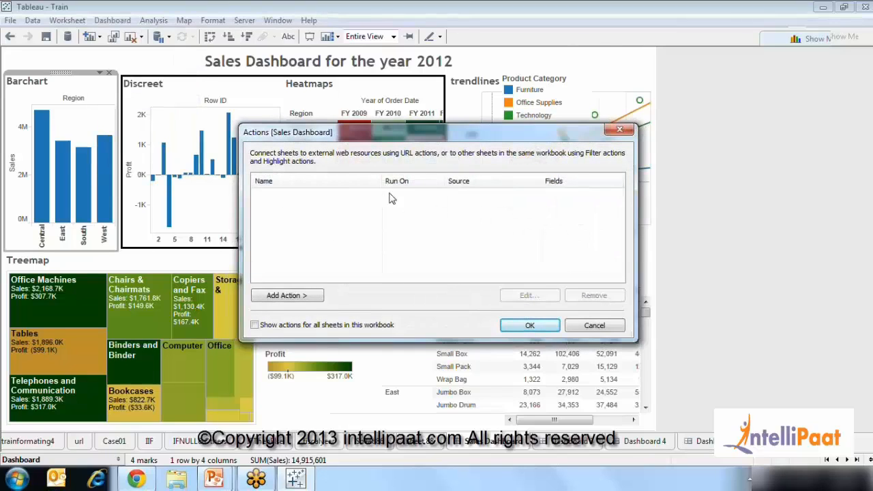
pyautogui.click(292, 298)
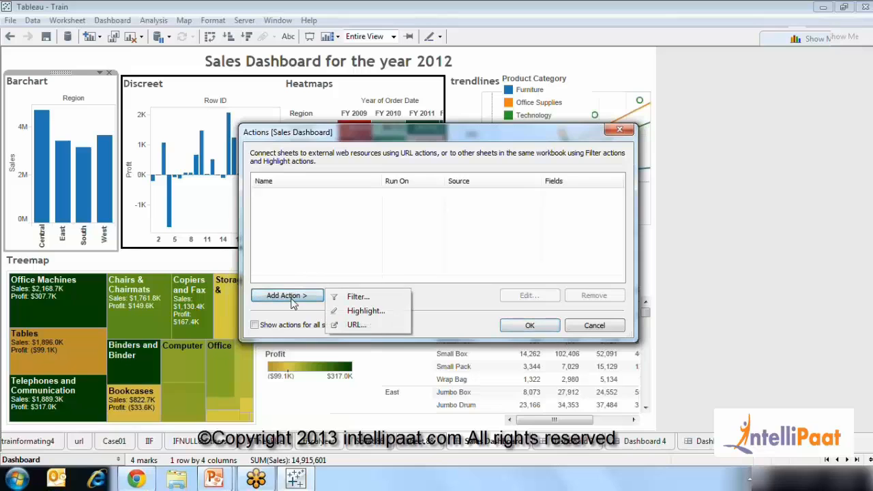
pyautogui.click(349, 296)
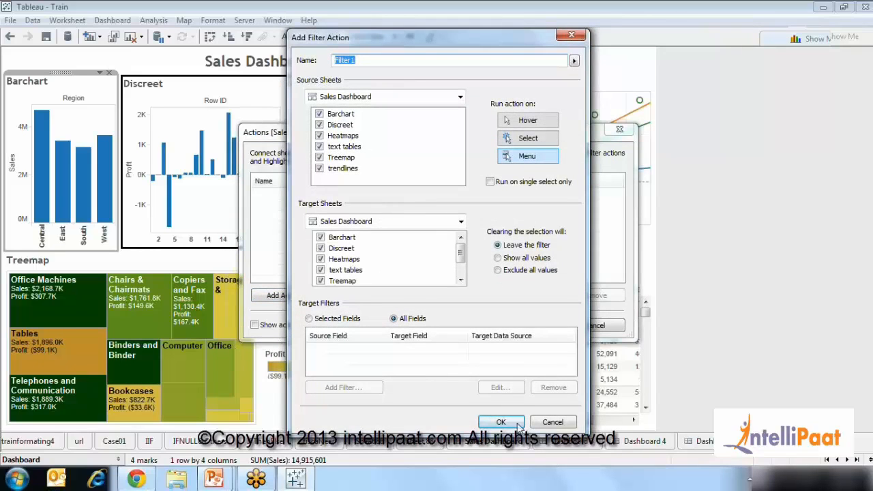
pyautogui.click(552, 421)
# Start a new filter action for the Sales Dashboard and name it "Filter on Barchart"
pyautogui.click(292, 297)
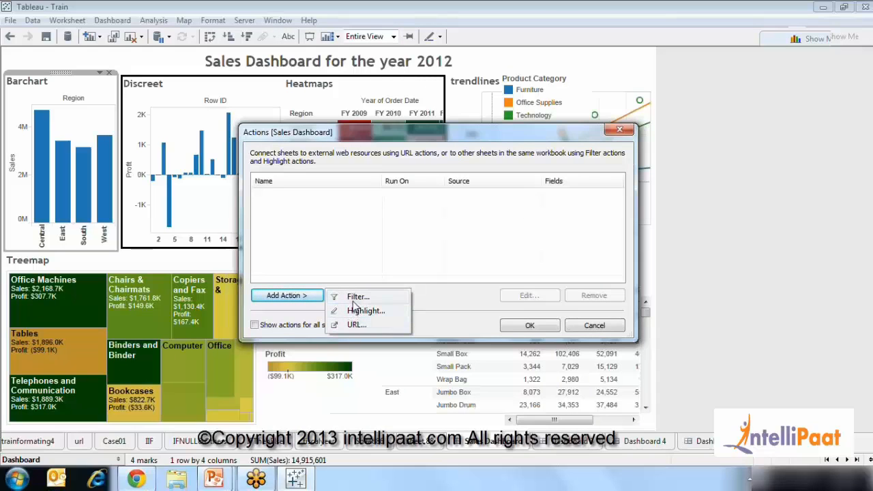
pyautogui.click(354, 299)
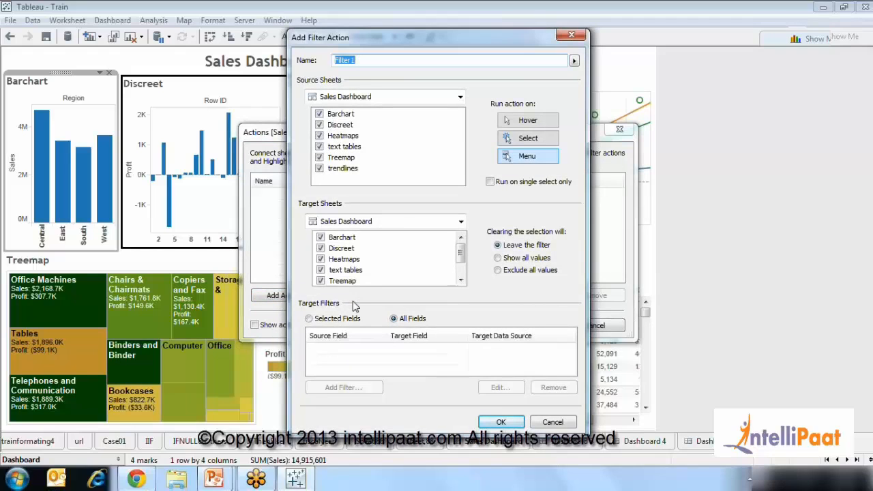
pyautogui.write('F')
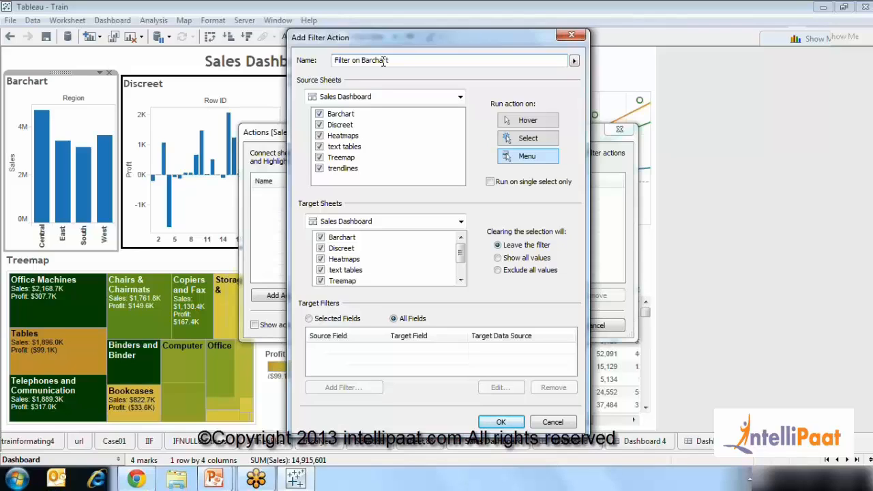
# Limit the source sheets of the Filter on Barchart action to Barchart only
pyautogui.click(320, 126)
pyautogui.click(319, 147)
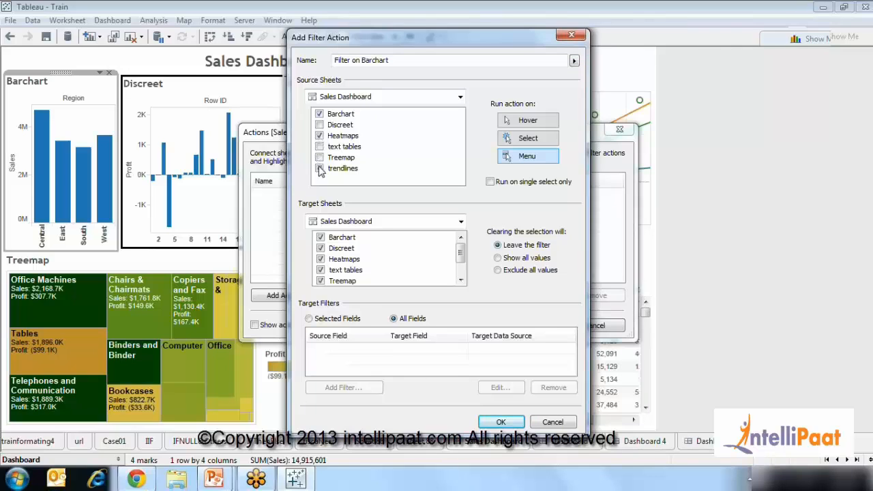
pyautogui.click(319, 168)
pyautogui.click(319, 135)
# Keep only Barchart, Heatmaps and trendlines as the action's target sheets
pyautogui.moveTo(462, 258); pyautogui.dragTo(463, 271)
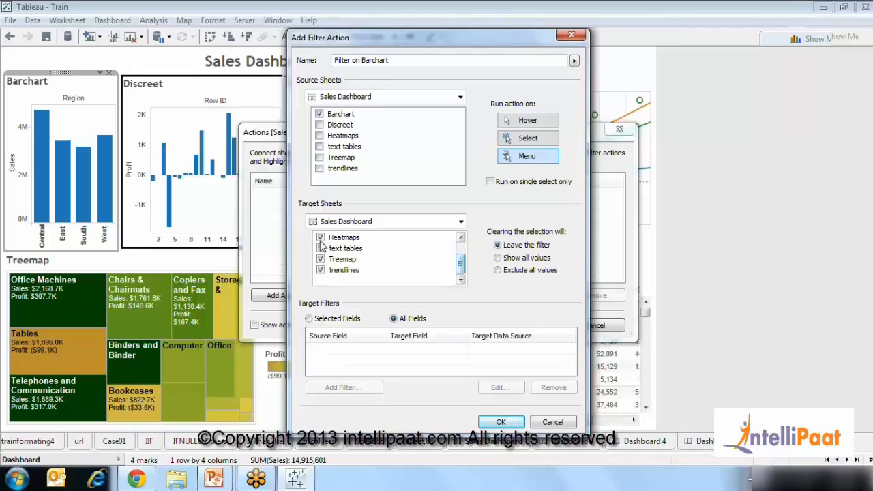
pyautogui.click(322, 270)
pyautogui.click(320, 259)
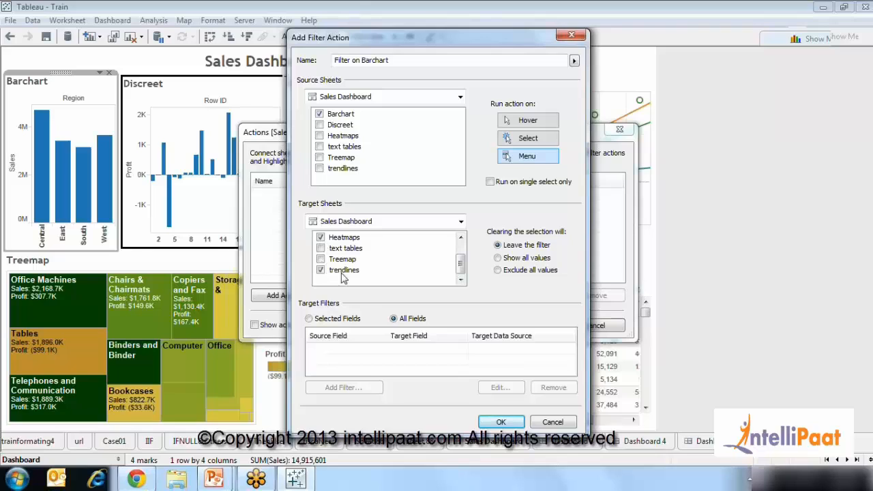
# Run the filter action on Select, show all values when the selection is cleared, and add the action
pyautogui.moveTo(462, 260); pyautogui.dragTo(462, 246)
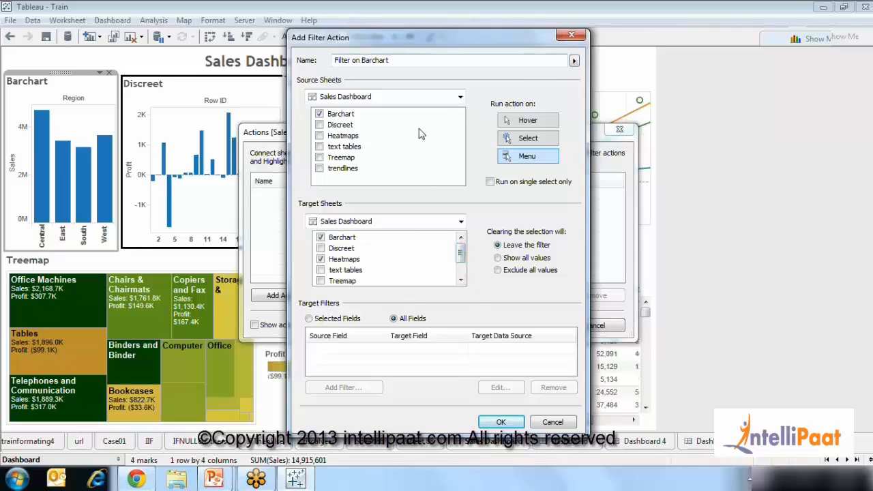
pyautogui.click(546, 138)
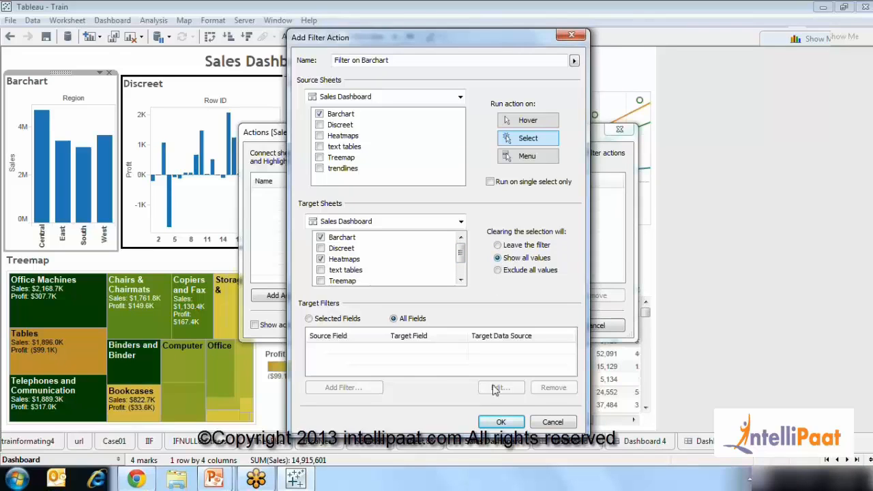
pyautogui.click(500, 421)
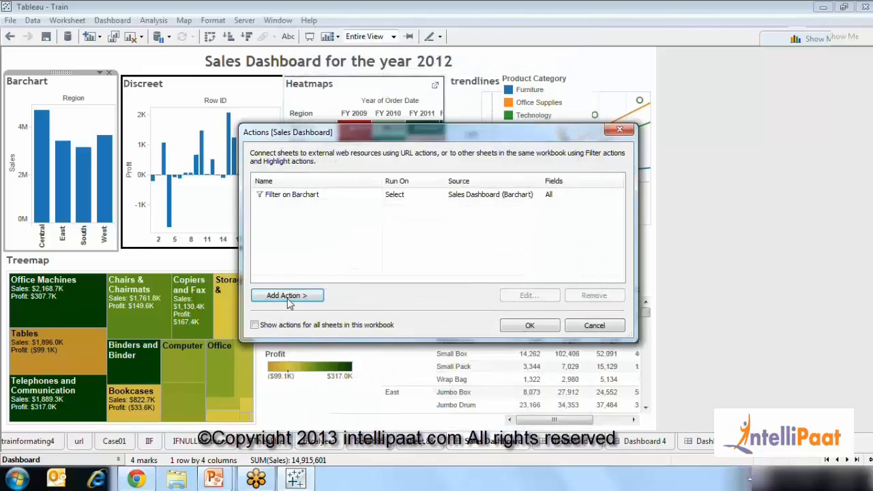
# Reopen the Filter on Barchart action, try a Selected Fields target filter, examine the available source fields, and restore All Fields
pyautogui.click(274, 196)
pyautogui.click(516, 295)
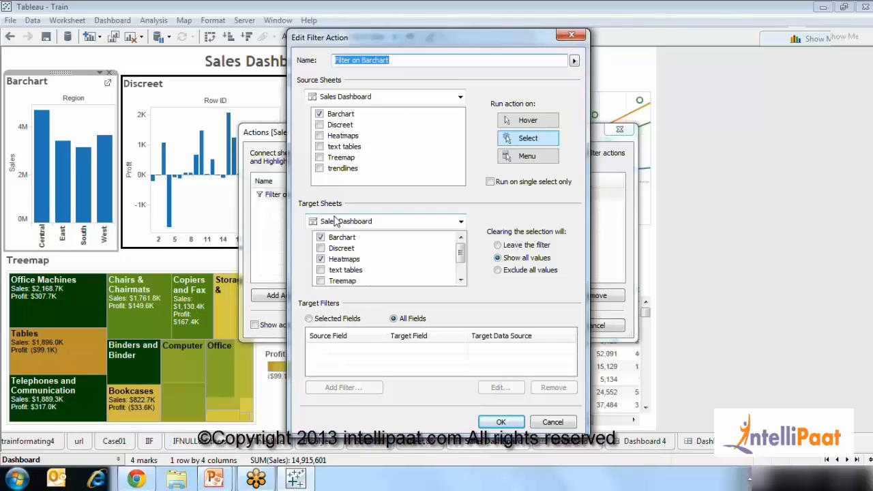
pyautogui.click(309, 320)
pyautogui.click(343, 388)
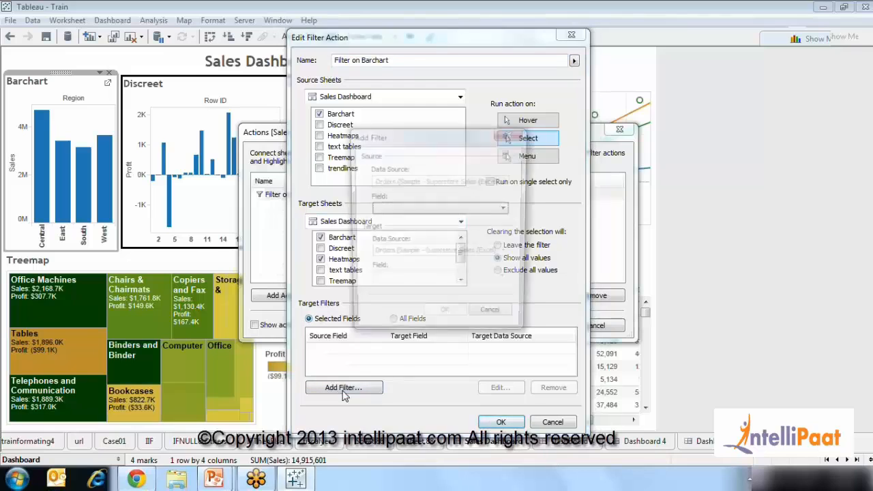
pyautogui.click(467, 209)
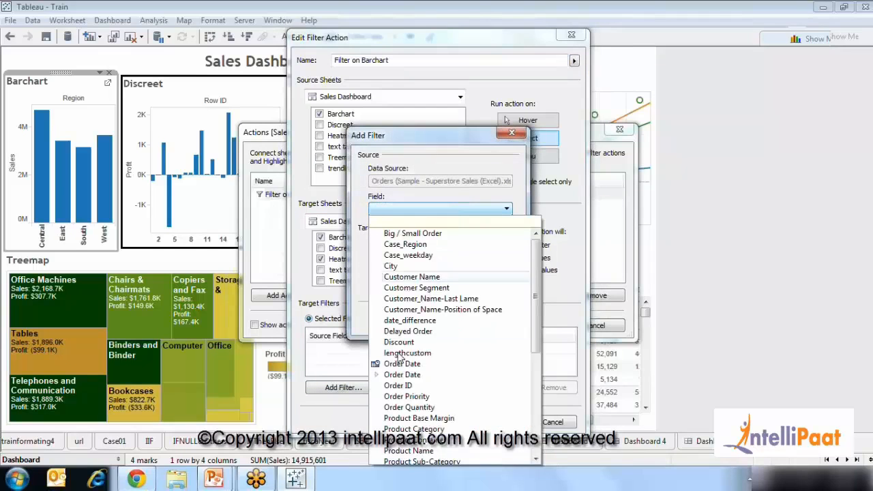
pyautogui.click(462, 165)
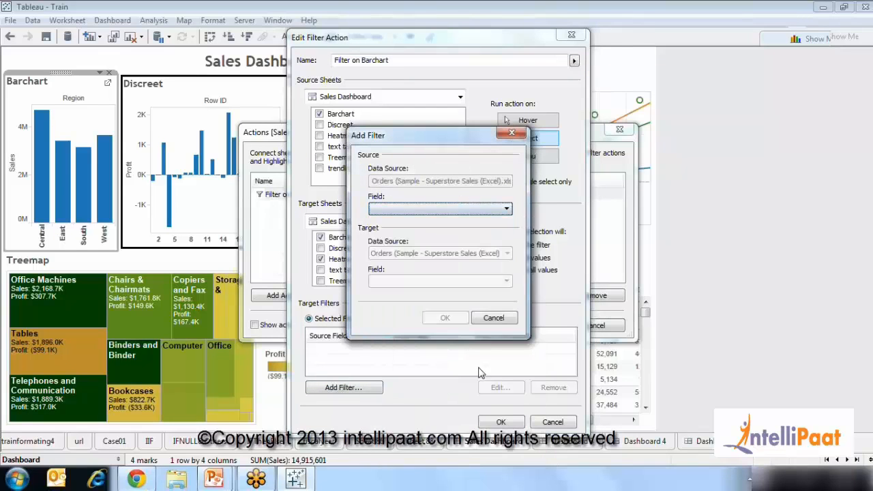
pyautogui.click(495, 318)
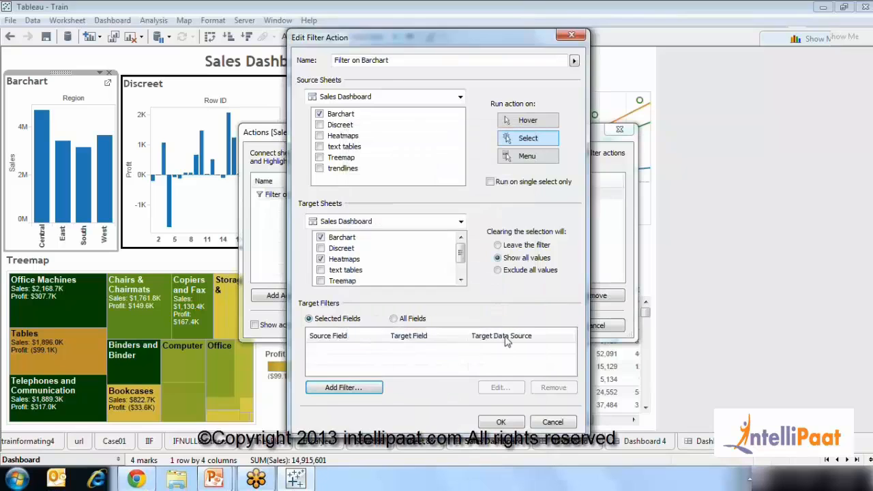
pyautogui.click(396, 319)
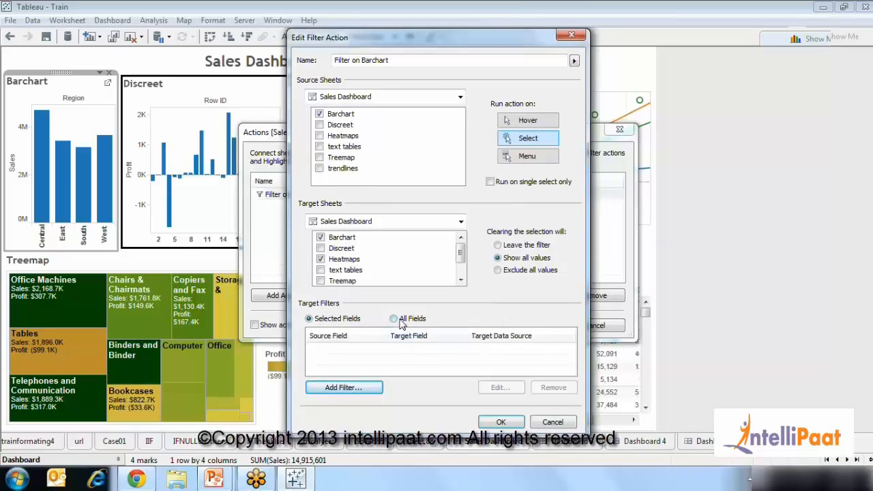
pyautogui.click(483, 421)
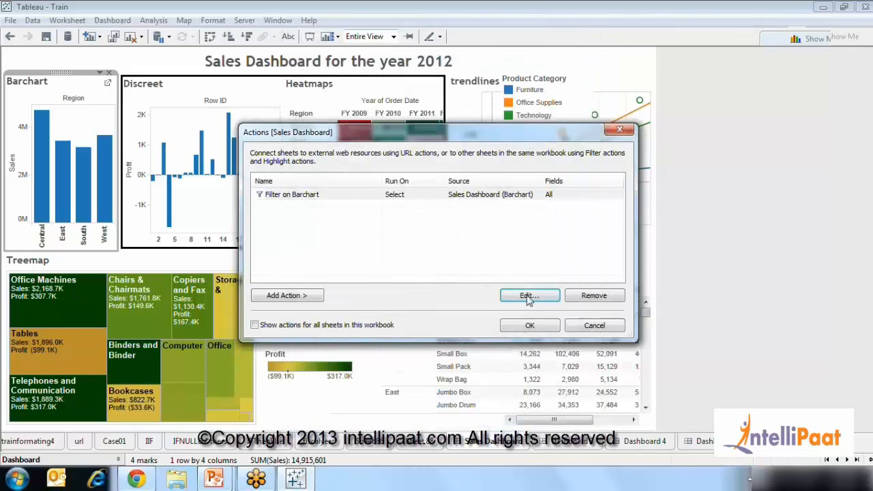
# Apply the dashboard actions and test the filter by selecting and clearing the Central and East bars in Barchart
pyautogui.click(519, 328)
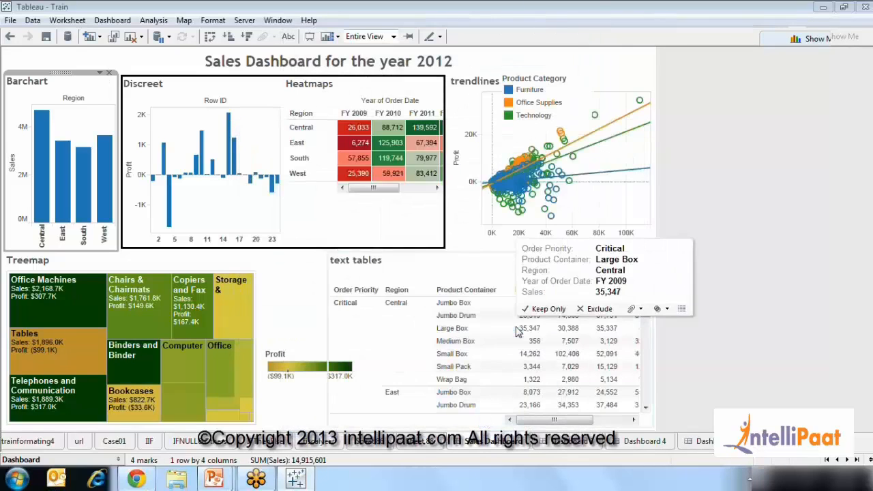
pyautogui.click(42, 198)
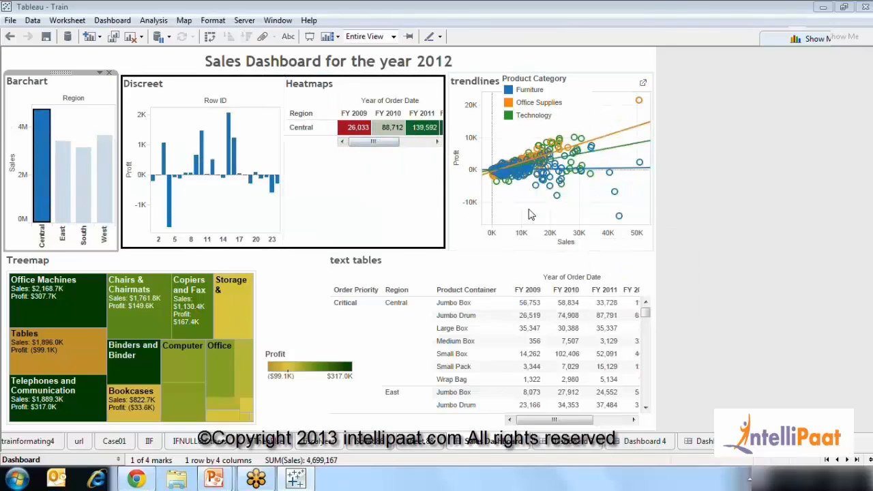
pyautogui.click(51, 208)
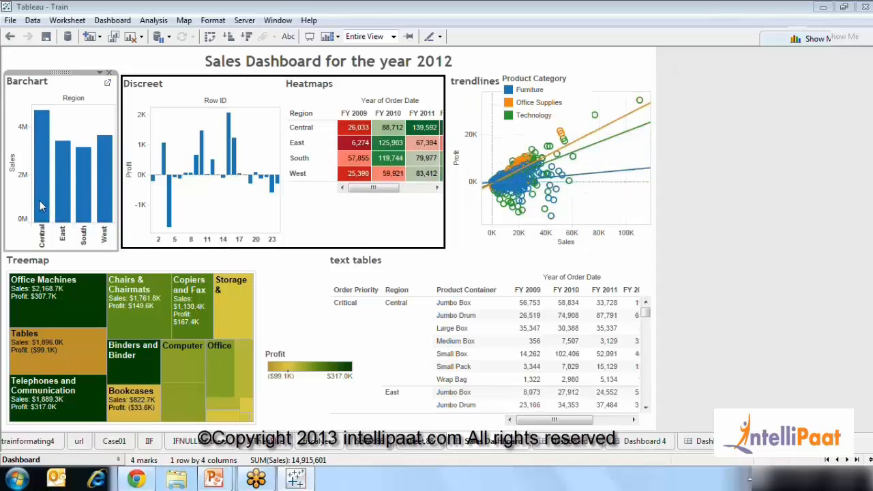
pyautogui.click(63, 209)
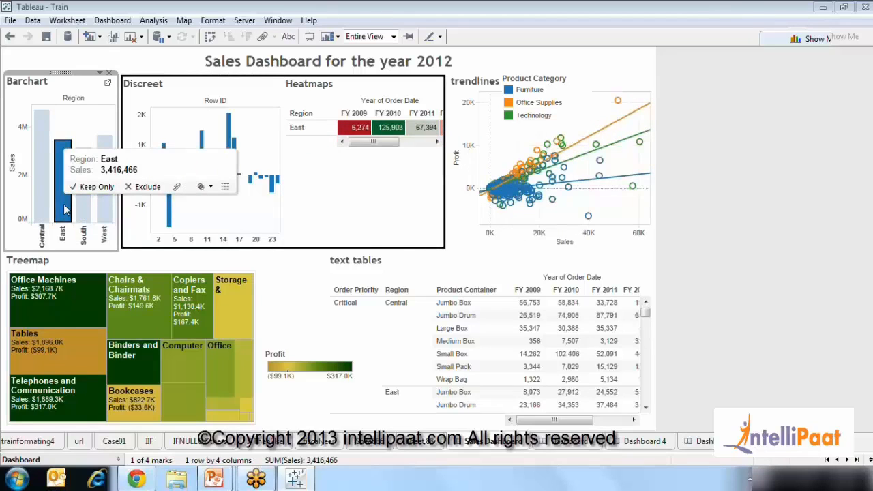
pyautogui.click(63, 204)
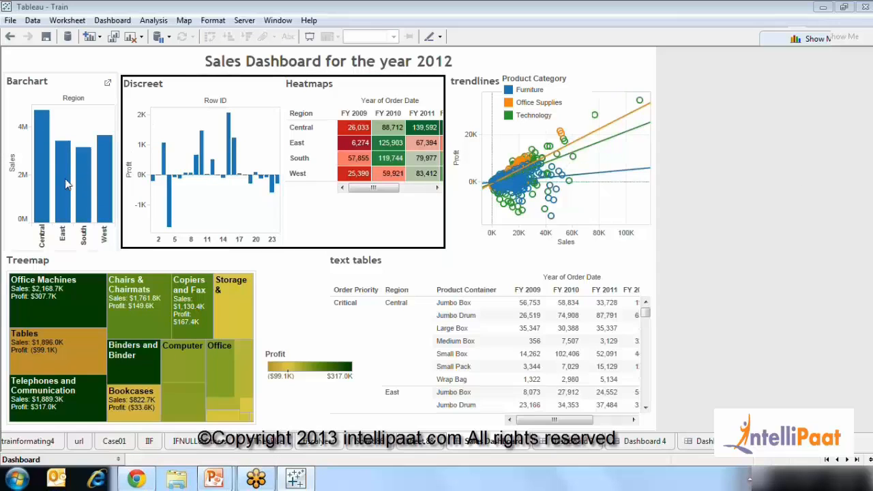
pyautogui.moveTo(62, 183)
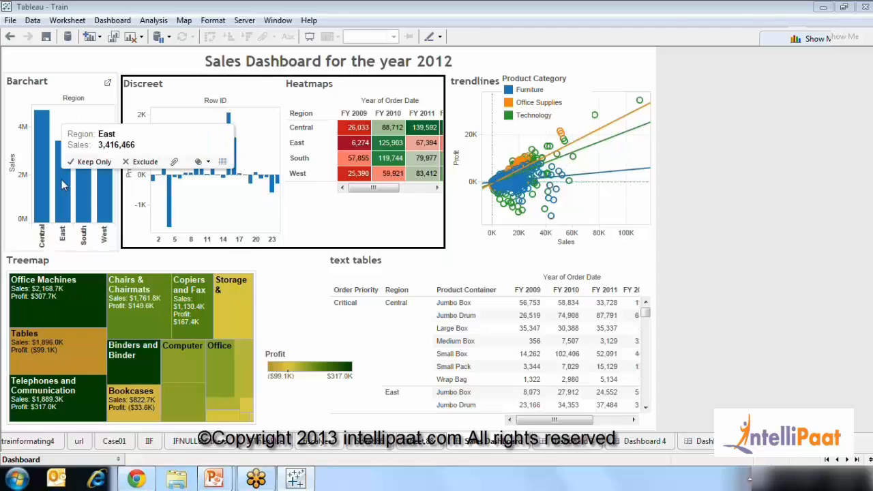
pyautogui.click(61, 180)
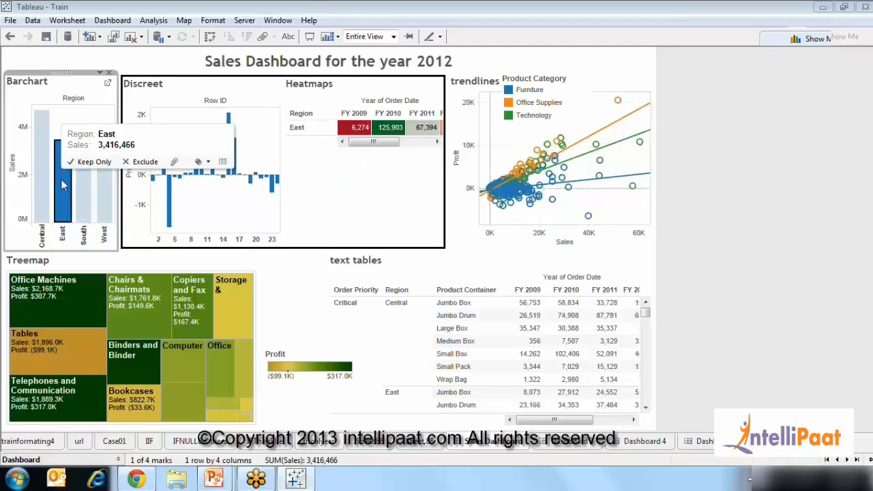
pyautogui.click(64, 215)
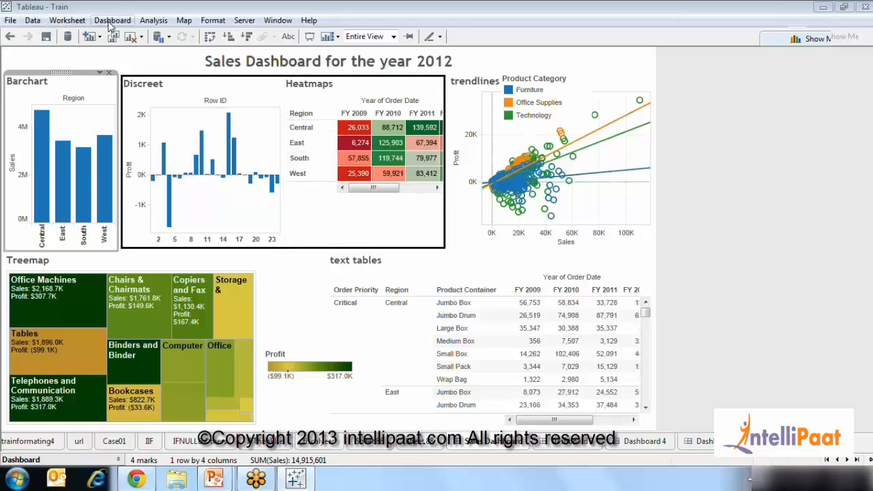
# Edit the Filter on Barchart action so that clearing the selection leaves the filter, and apply it
pyautogui.click(112, 20)
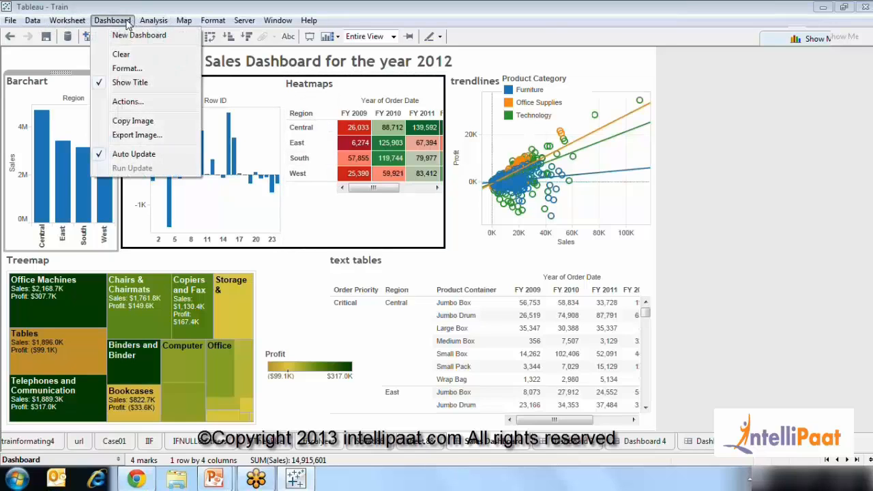
pyautogui.click(124, 103)
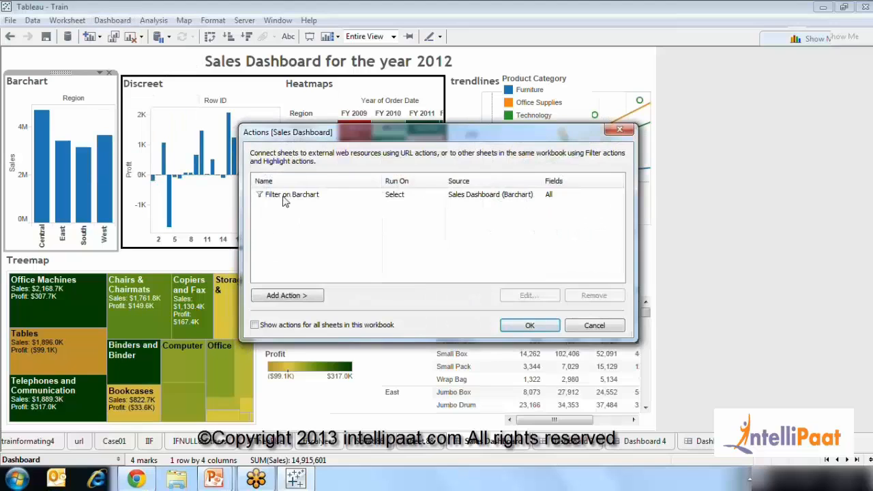
pyautogui.click(285, 197)
pyautogui.click(526, 295)
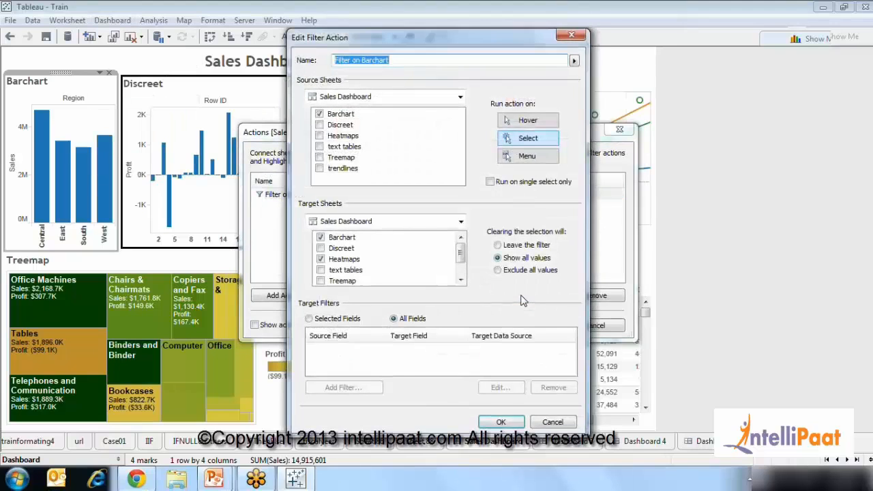
pyautogui.click(499, 246)
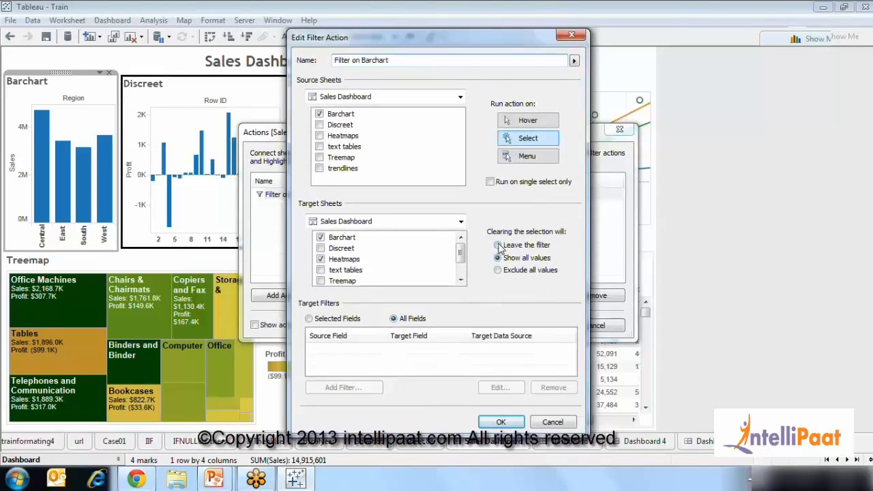
pyautogui.click(501, 422)
pyautogui.click(529, 326)
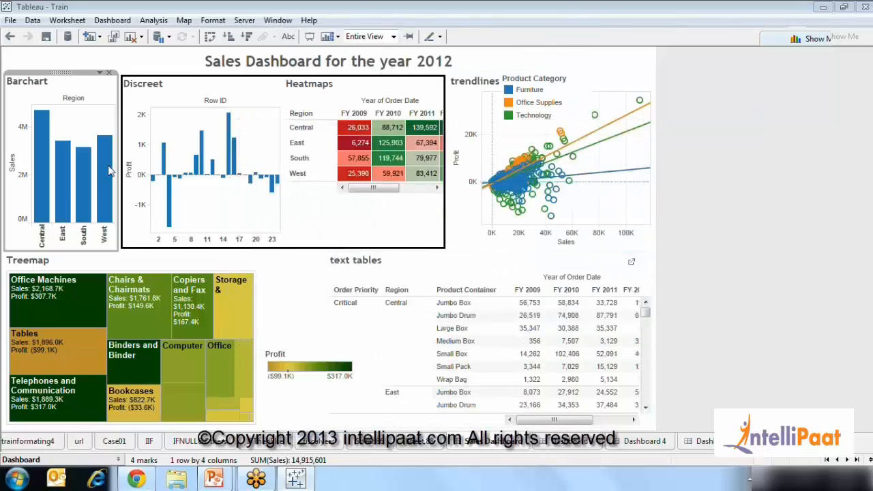
# Test the Leave the filter behaviour by selecting and clearing East in Barchart, and by selecting West, South and Central and clearing the selection
pyautogui.click(64, 194)
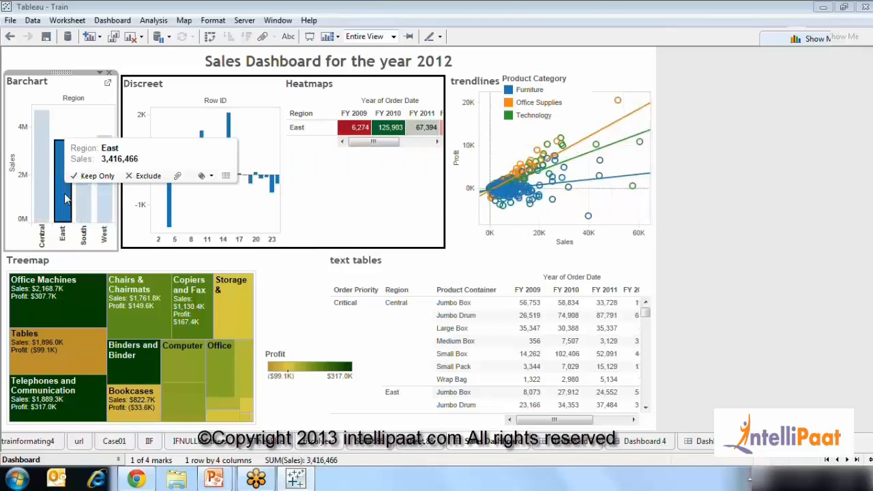
pyautogui.click(64, 196)
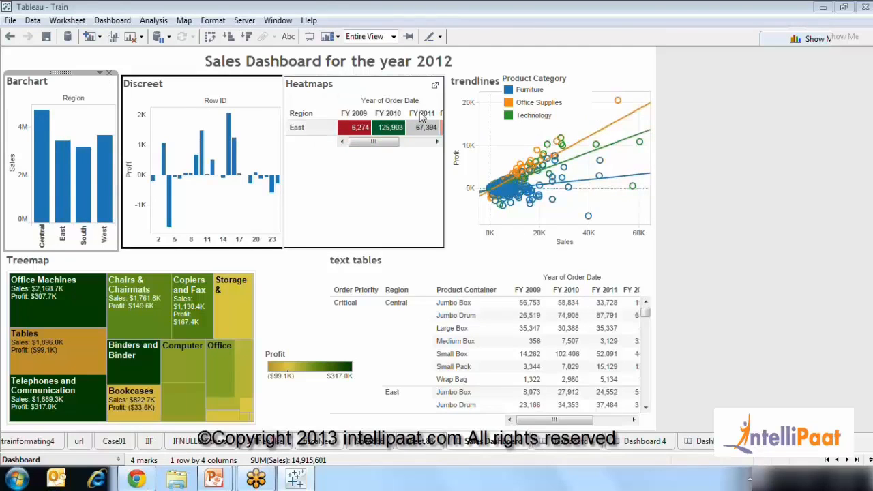
pyautogui.click(227, 201)
pyautogui.moveTo(108, 212)
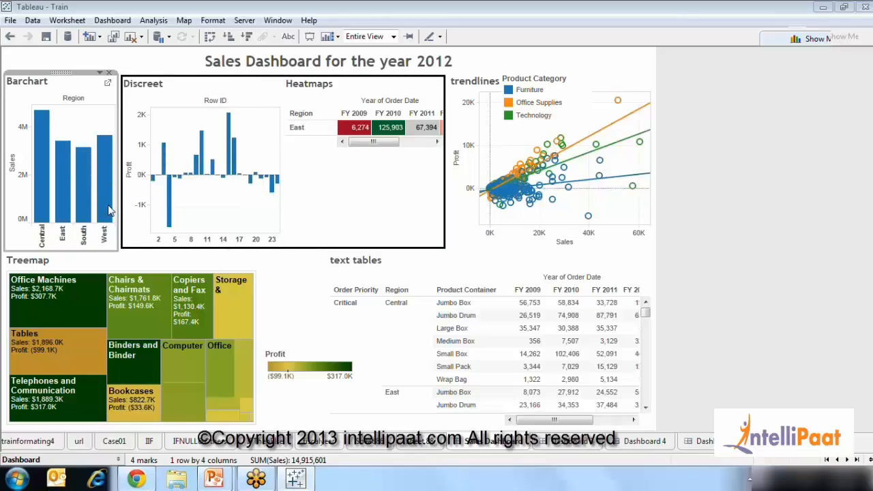
pyautogui.click(108, 208)
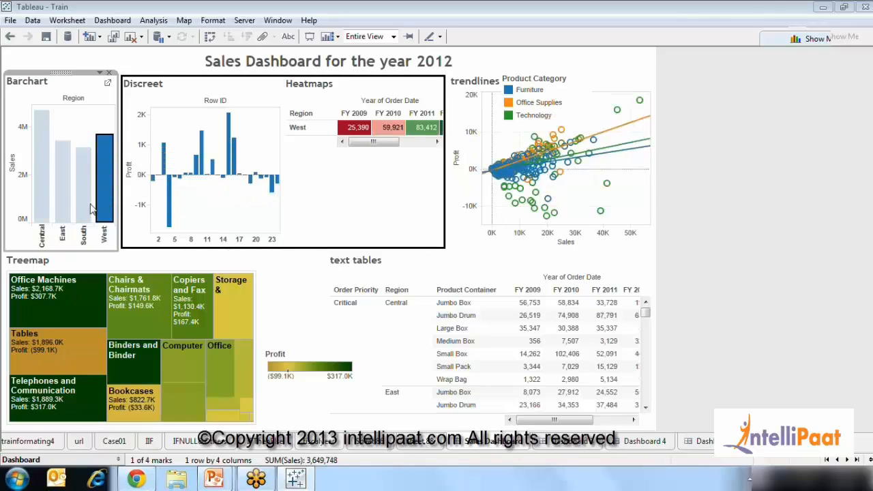
pyautogui.click(87, 205)
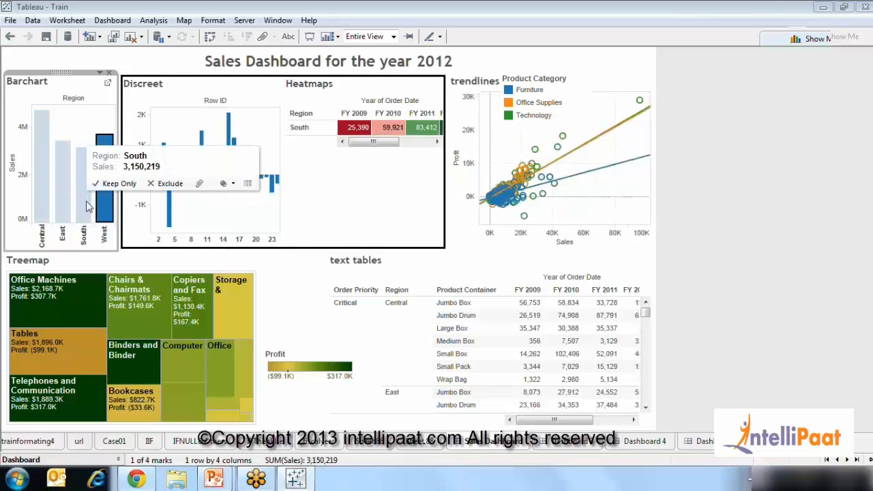
pyautogui.click(41, 204)
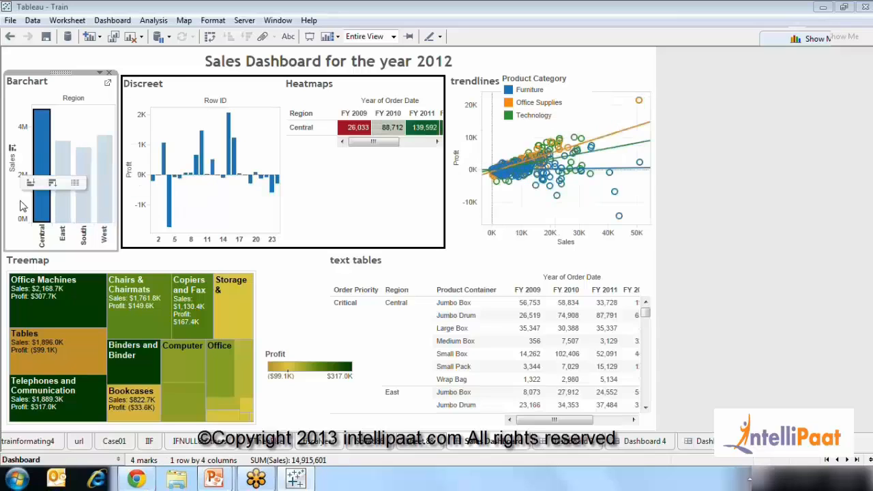
pyautogui.click(20, 206)
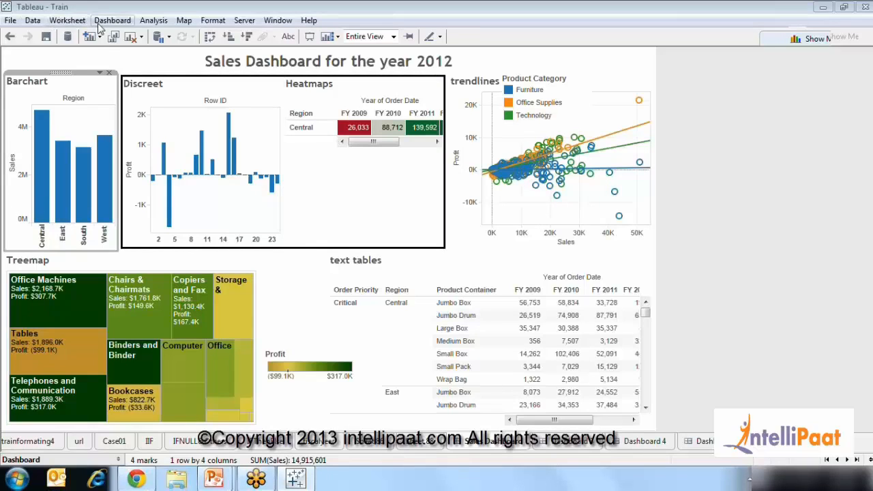
# Edit the Filter on Barchart action so that clearing the selection excludes all values, and apply it
pyautogui.click(150, 21)
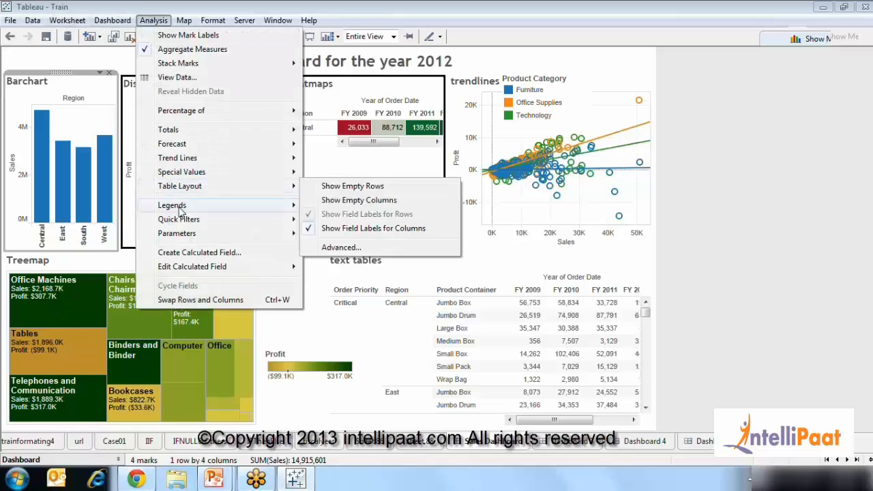
pyautogui.moveTo(125, 22)
pyautogui.click(129, 102)
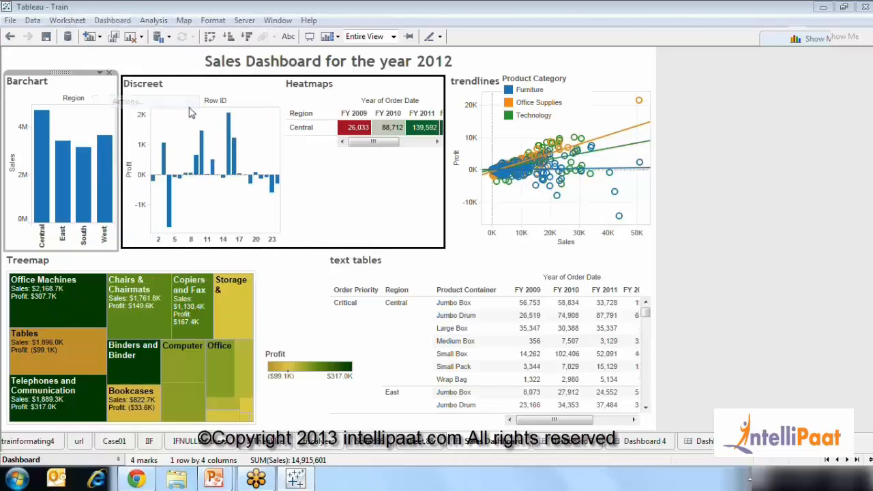
pyautogui.click(340, 197)
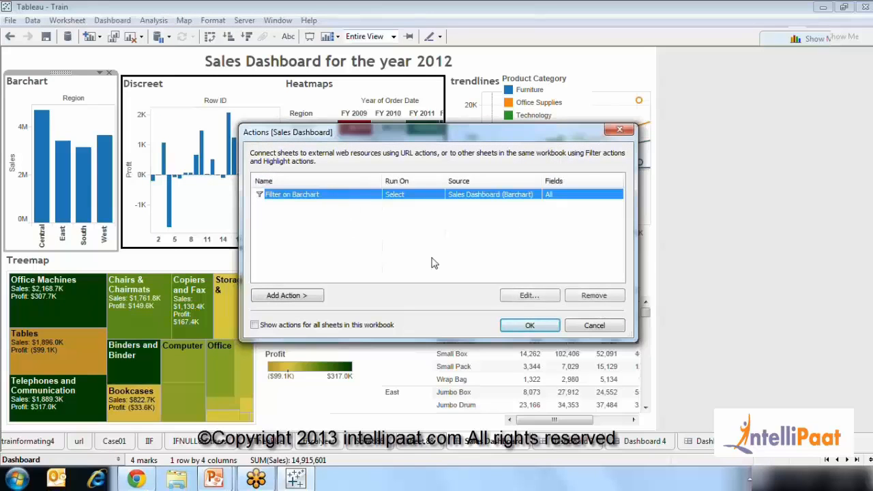
pyautogui.click(529, 296)
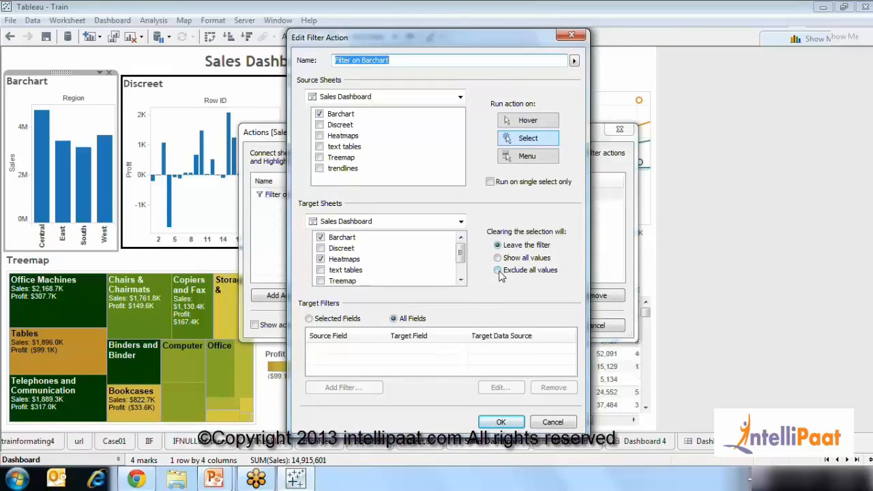
pyautogui.click(504, 271)
pyautogui.click(500, 420)
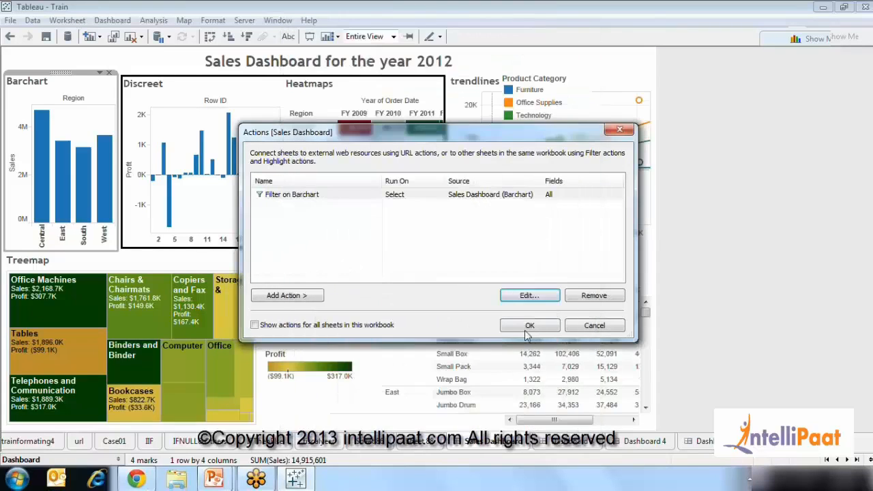
pyautogui.click(535, 325)
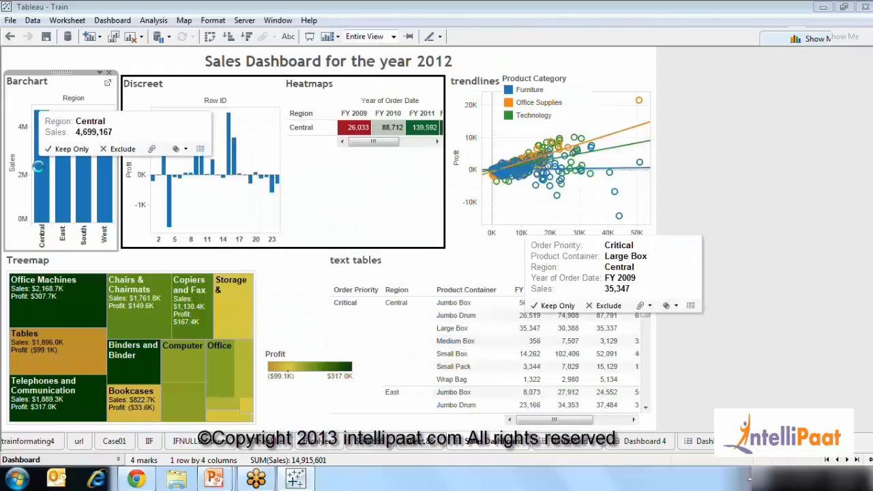
# Test the Exclude all values behaviour by selecting and clearing Central in Barchart, and select South
pyautogui.click(40, 172)
pyautogui.click(41, 168)
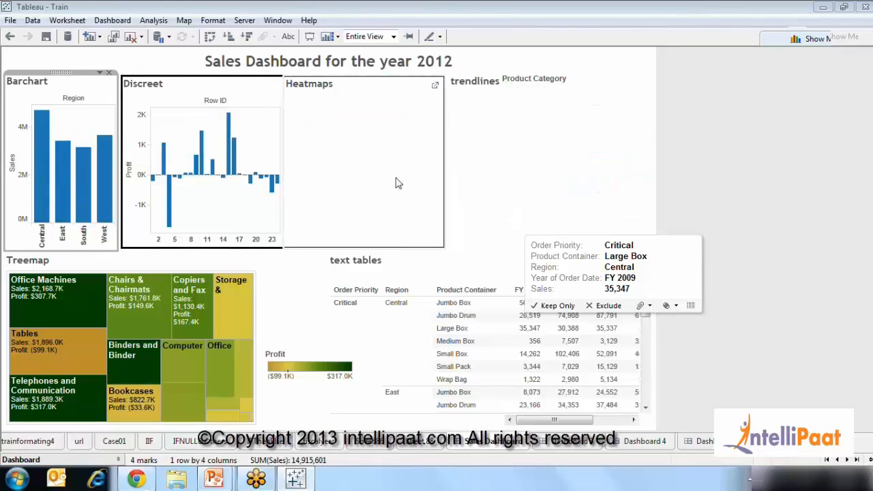
pyautogui.click(83, 180)
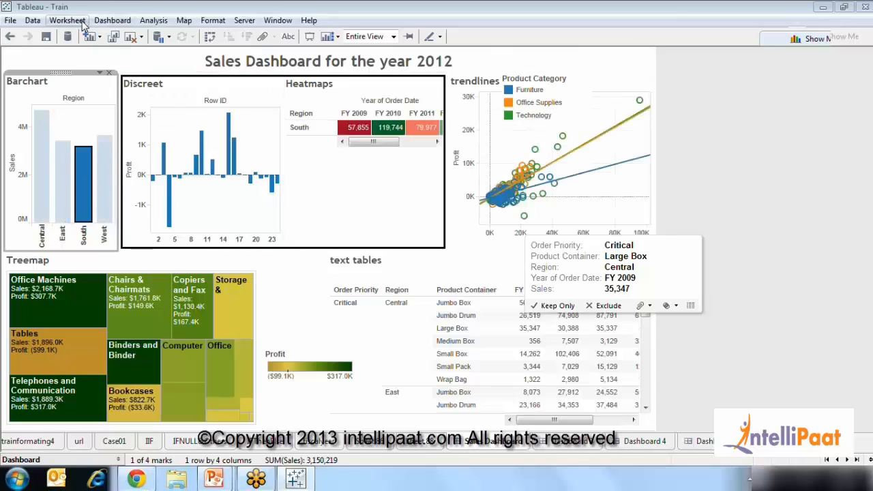
# Edit the Filter on Barchart action so that clearing the selection shows all values, and apply it
pyautogui.click(103, 25)
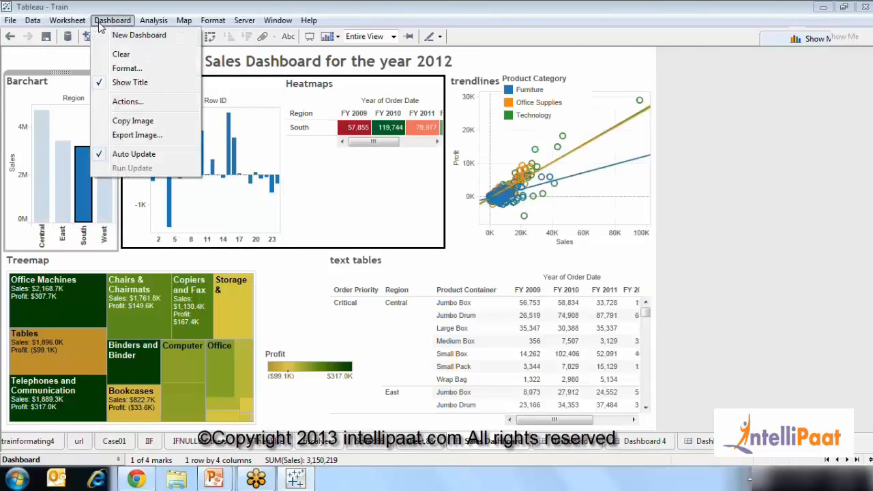
pyautogui.click(127, 101)
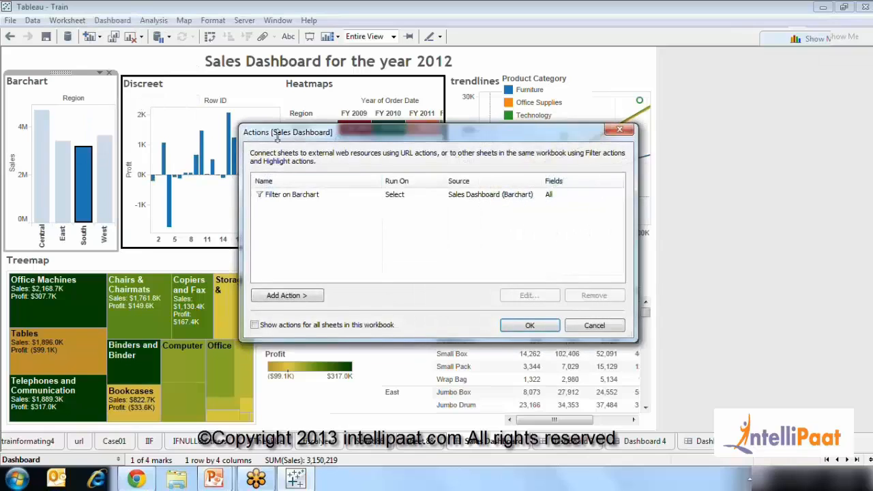
pyautogui.click(345, 197)
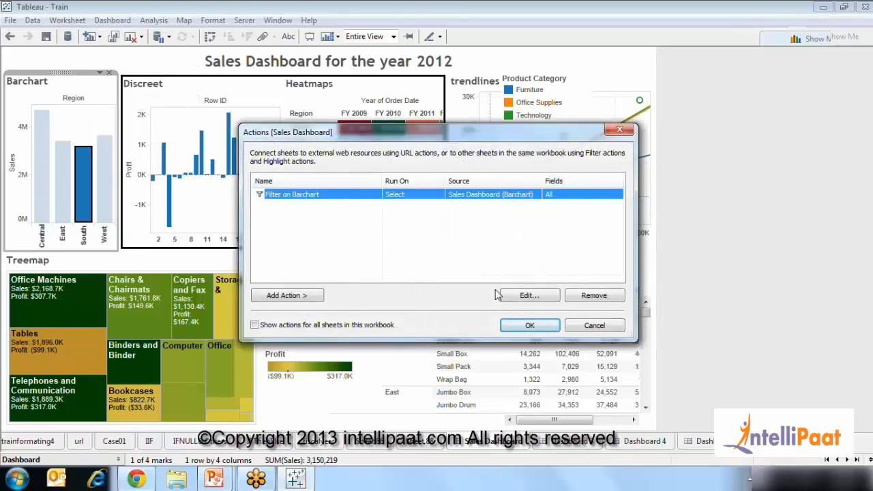
pyautogui.click(525, 295)
pyautogui.click(500, 258)
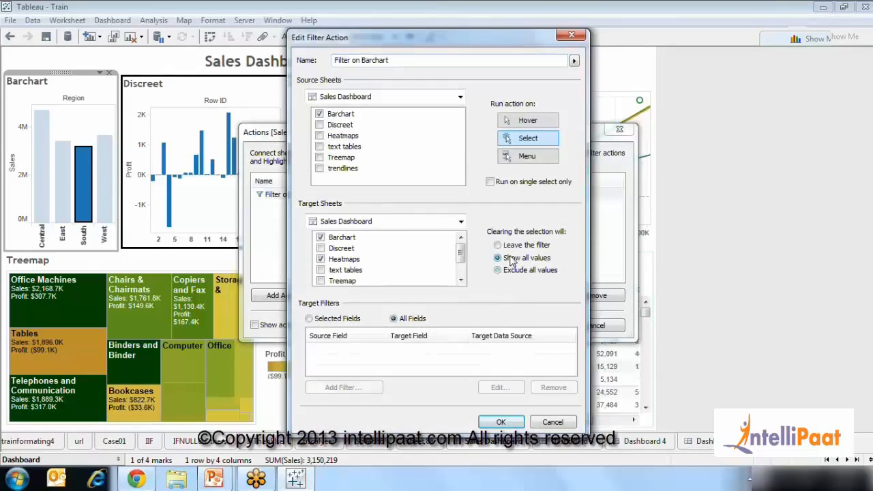
pyautogui.click(484, 426)
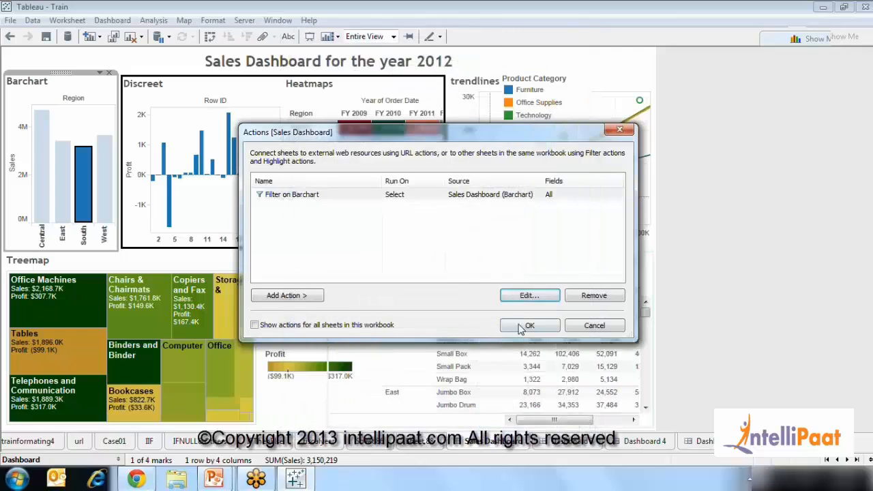
pyautogui.click(522, 325)
# Clear the South selection in Barchart and examine all the fiscal-year columns in Heatmaps
pyautogui.click(15, 199)
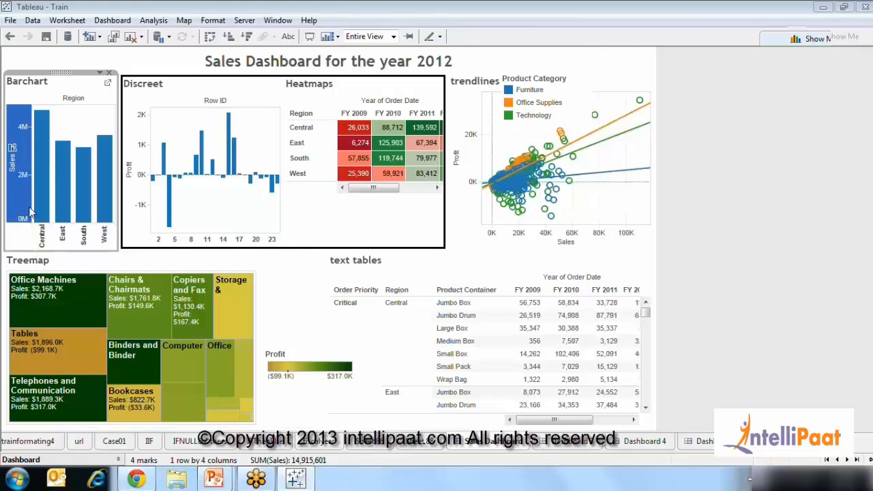
pyautogui.click(402, 189)
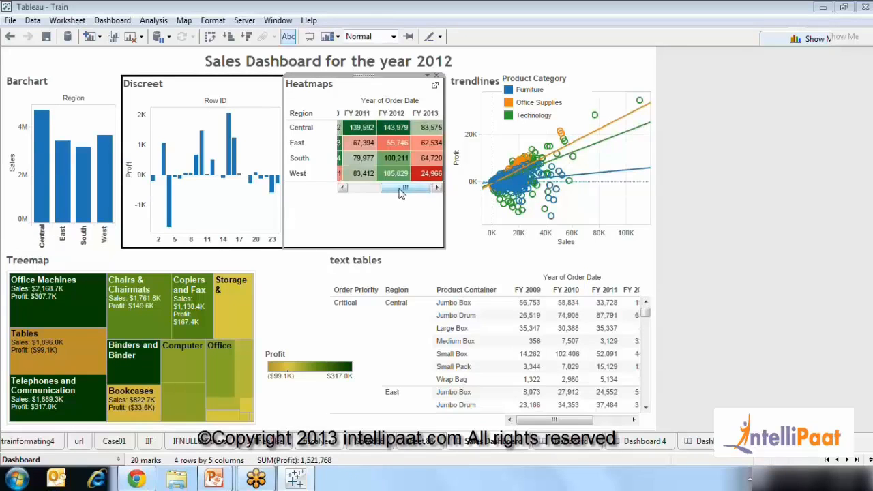
pyautogui.moveTo(402, 188); pyautogui.dragTo(361, 188)
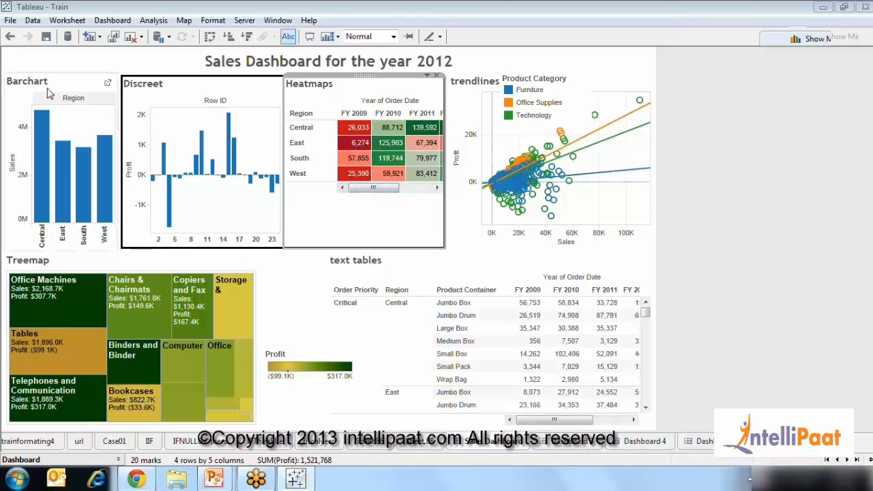
# Add a new filter action to the Sales Dashboard with Discreet as its only source sheet
pyautogui.click(101, 22)
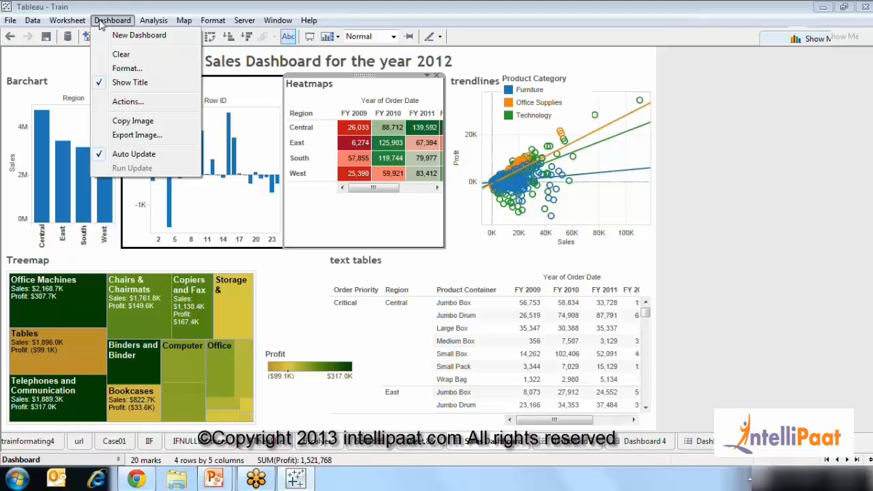
pyautogui.click(123, 101)
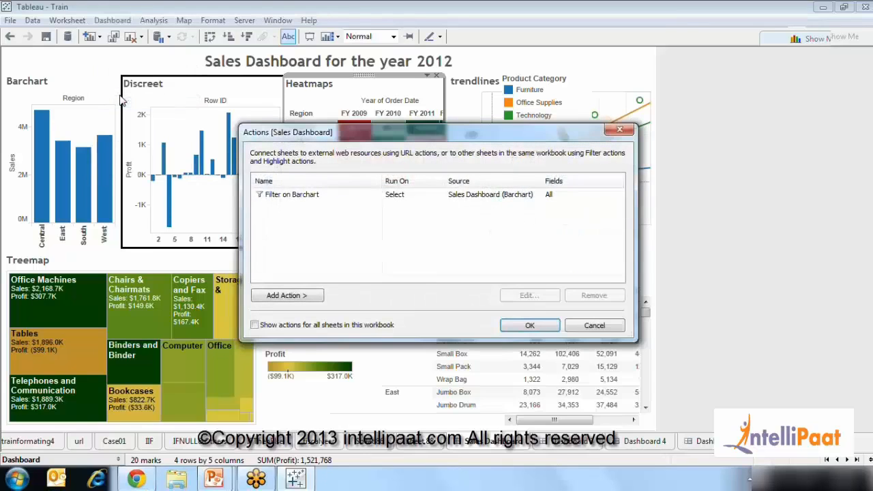
pyautogui.click(286, 295)
pyautogui.click(348, 298)
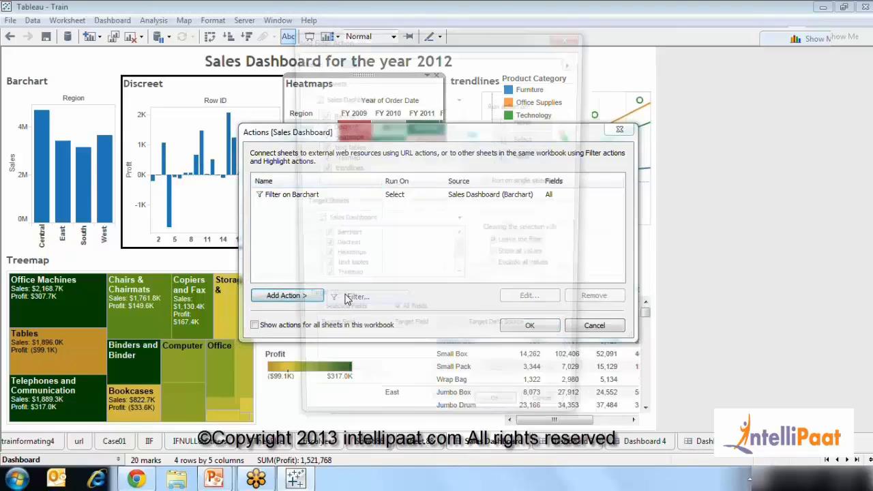
pyautogui.click(320, 114)
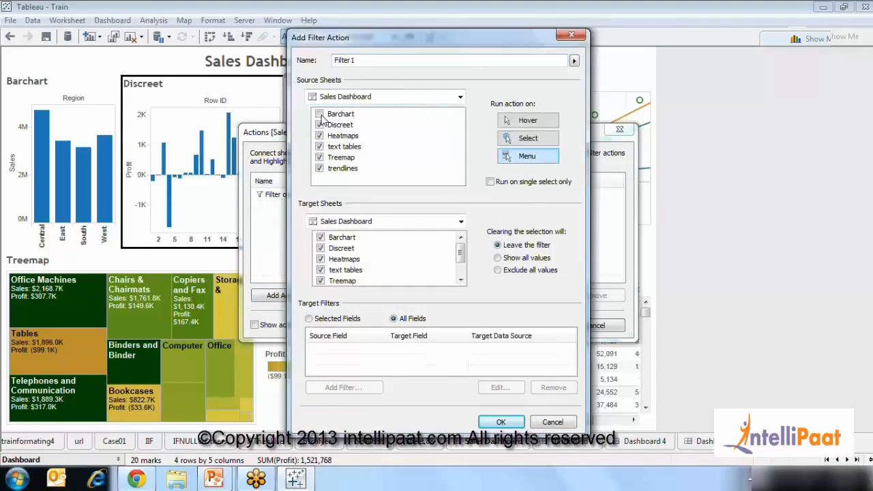
pyautogui.click(320, 136)
pyautogui.click(320, 158)
pyautogui.click(320, 168)
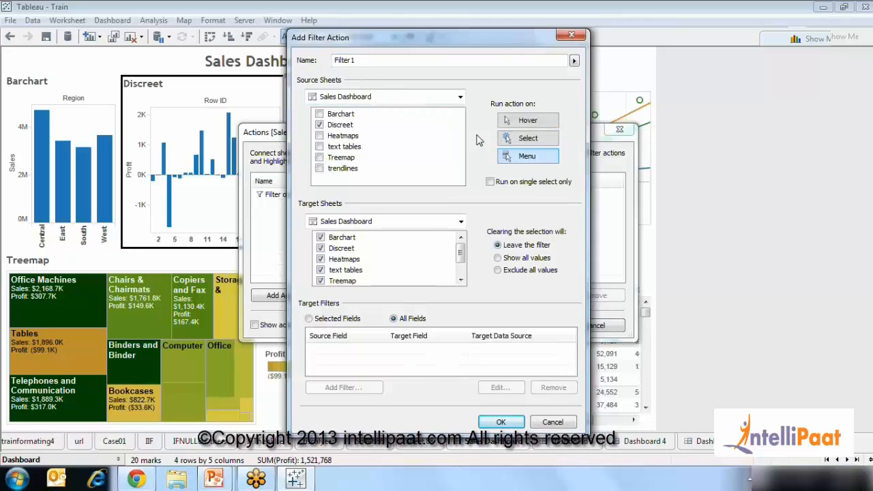
# Make the new action run on Select, show all values when cleared, and target Dashboard 3
pyautogui.click(515, 139)
pyautogui.click(498, 257)
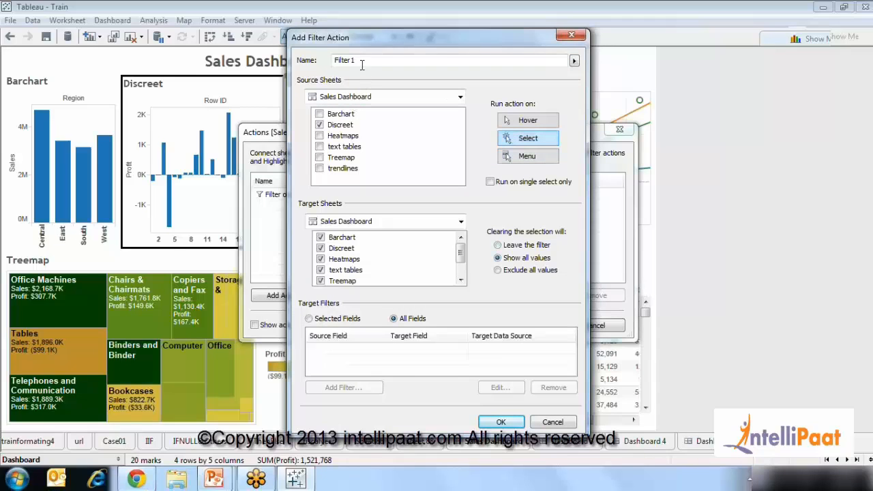
pyautogui.click(459, 222)
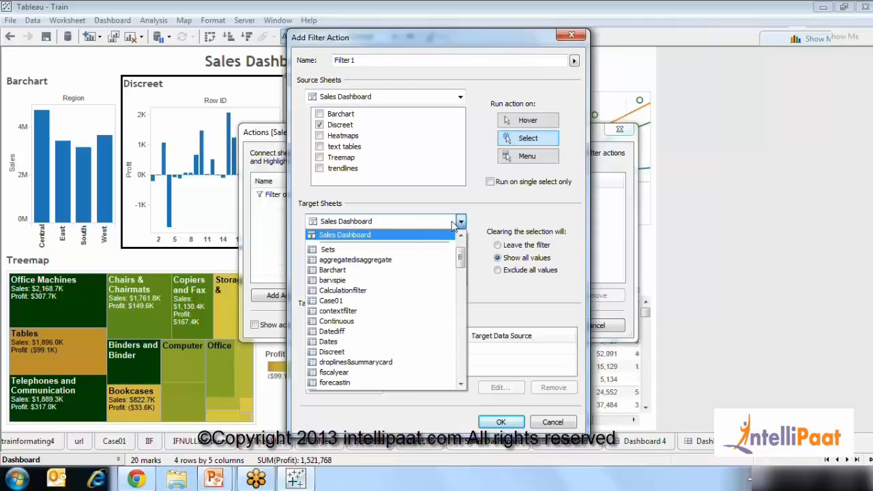
pyautogui.scroll(2, 462, 249)
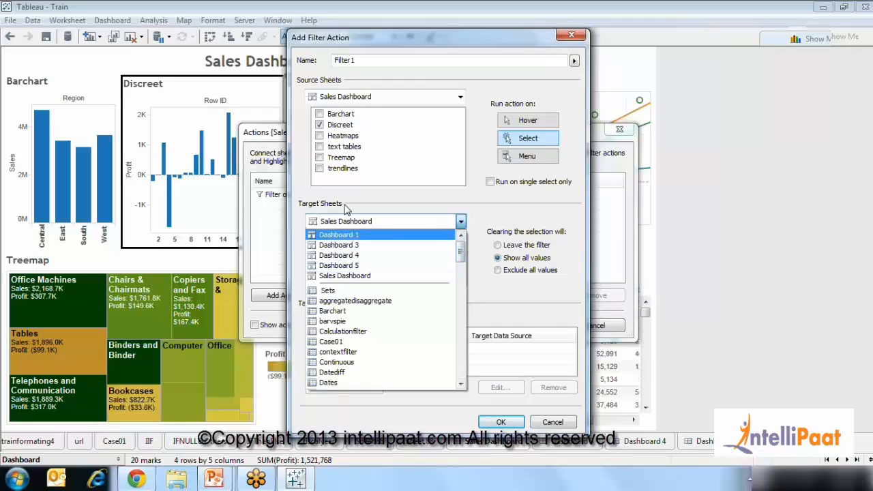
pyautogui.click(348, 245)
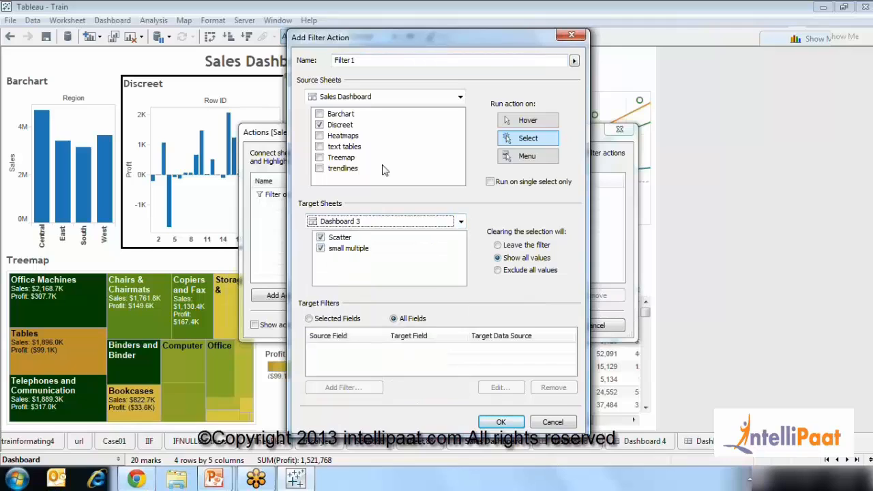
# Name the new filter action Nav to Dashboard 3 and apply the dashboard actions
pyautogui.doubleClick(359, 61)
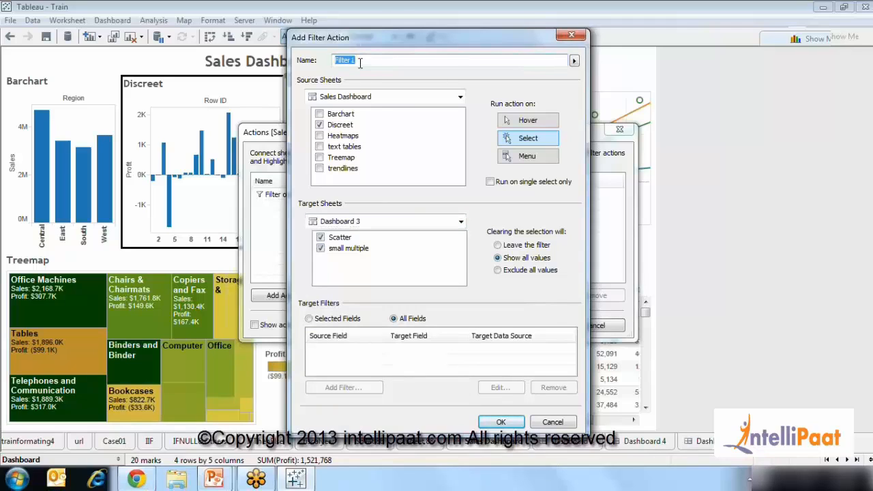
pyautogui.write('Nav to D')
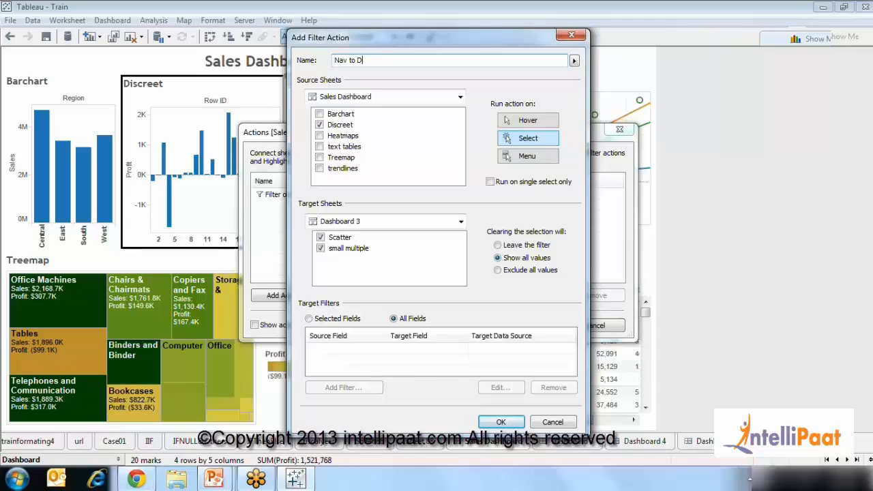
pyautogui.write('ashboard 2')
pyautogui.click(507, 424)
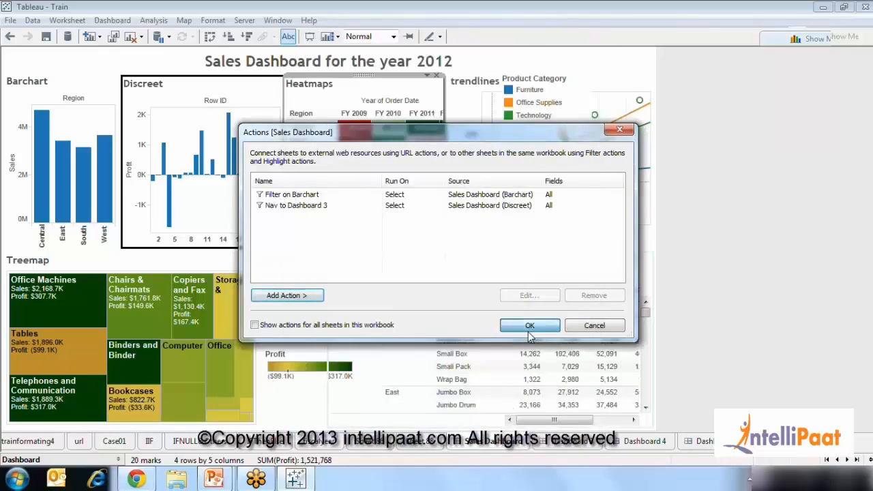
pyautogui.click(531, 325)
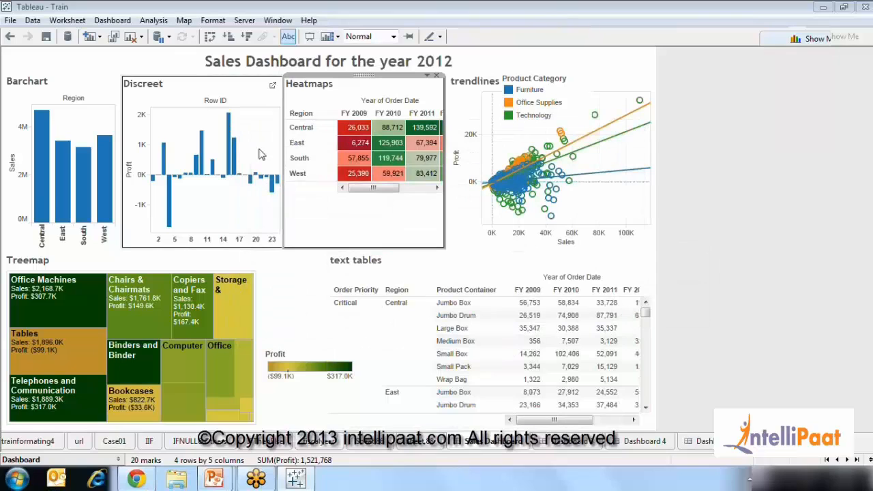
# Test the navigation by selecting the Row ID 15 bar in Discreet, return to Sales Dashboard, and clear the selection
pyautogui.click(228, 128)
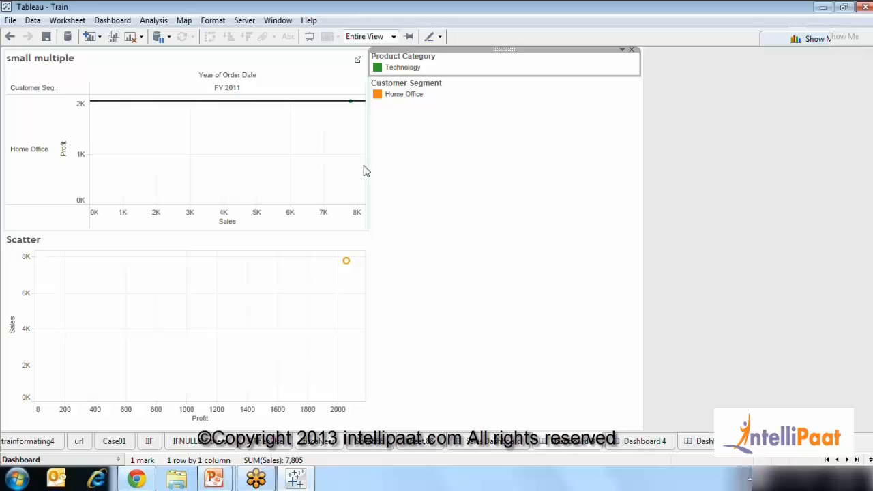
pyautogui.click(486, 447)
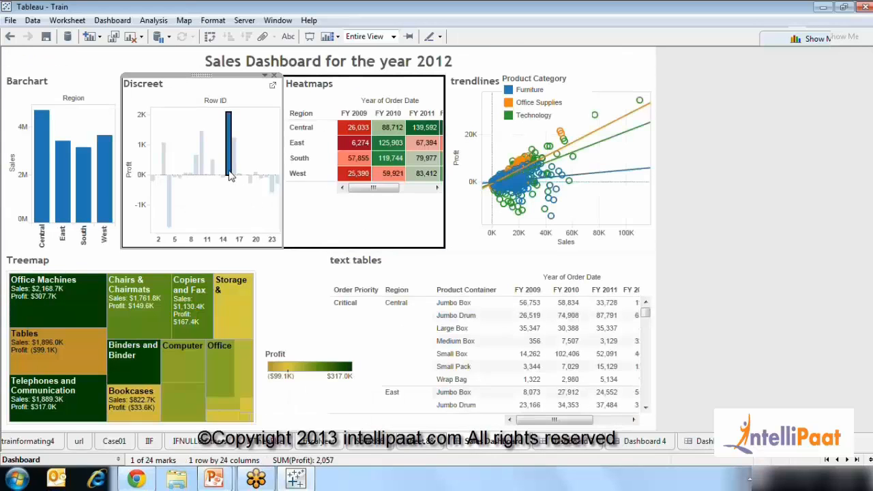
pyautogui.moveTo(230, 174)
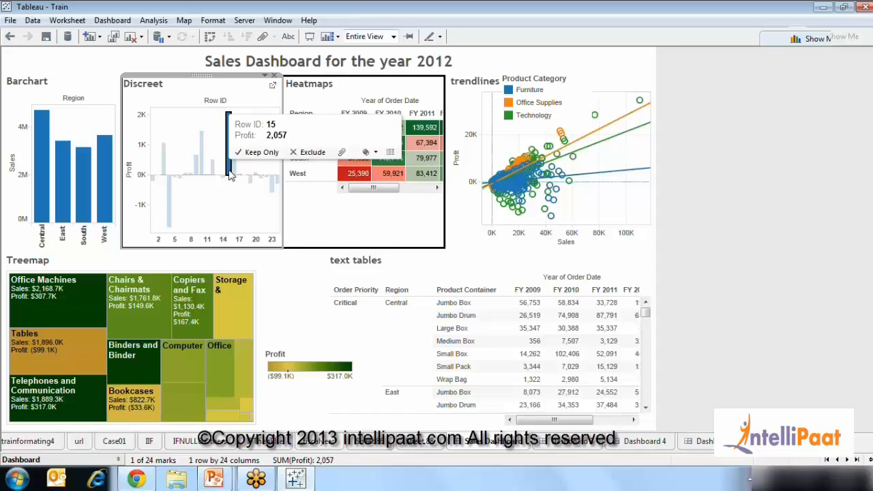
pyautogui.click(229, 174)
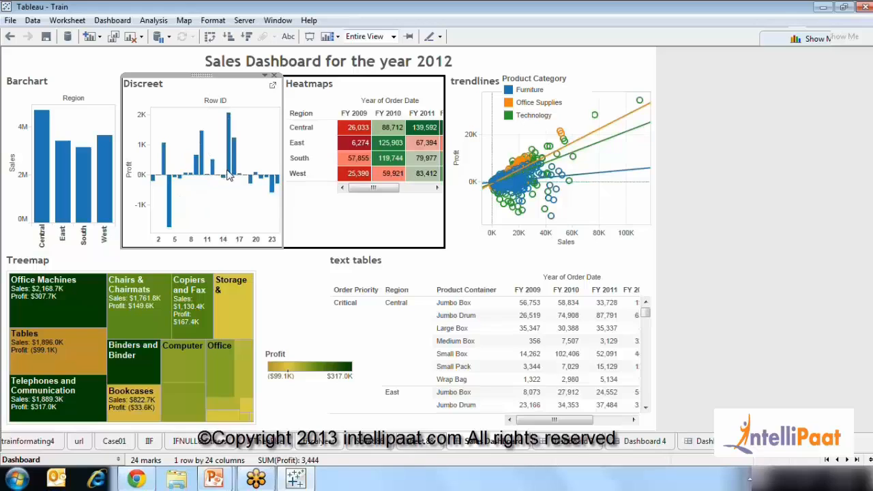
pyautogui.moveTo(230, 175)
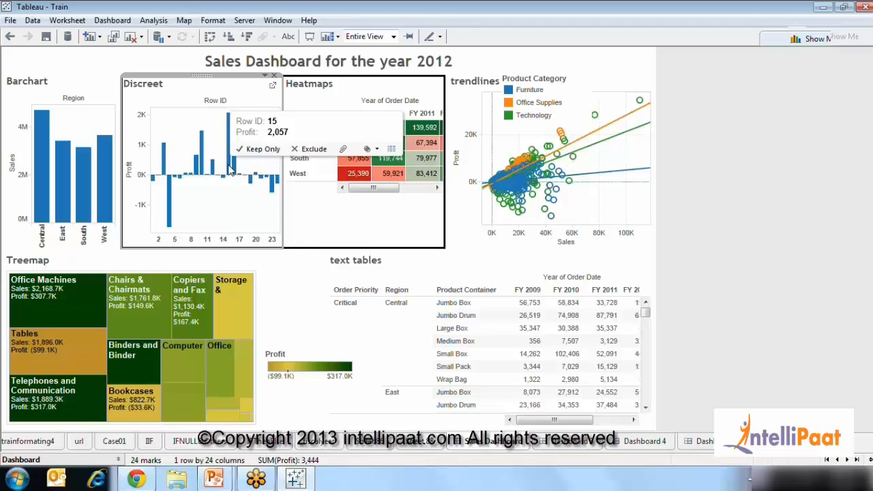
pyautogui.click(718, 288)
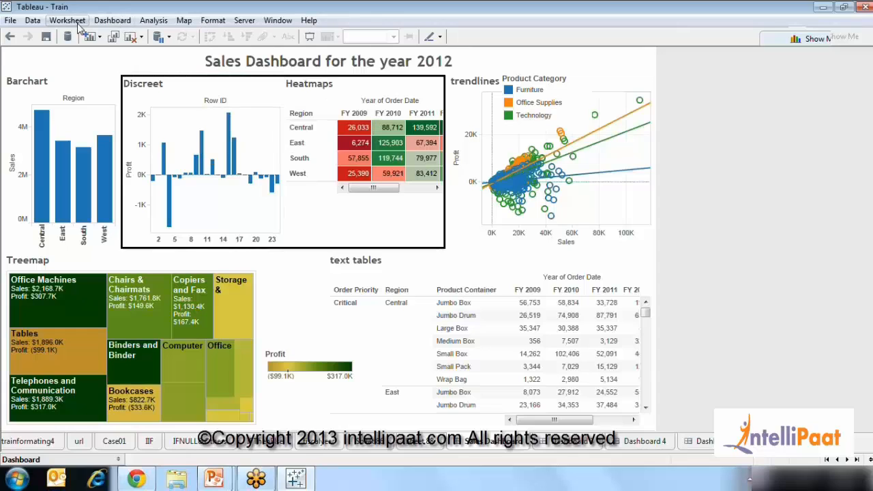
# Edit the Nav to Dashboard 3 action to exclude the Scatter and small multiple target sheets, and apply the dashboard actions
pyautogui.click(113, 20)
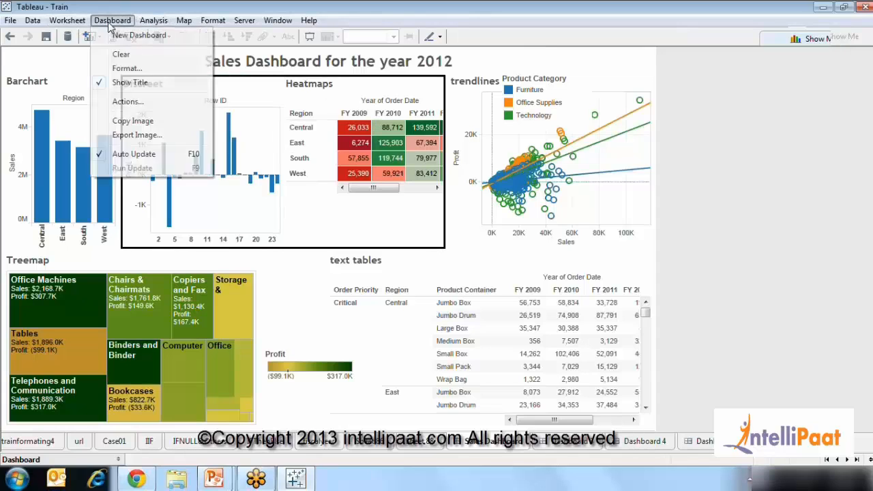
pyautogui.click(109, 102)
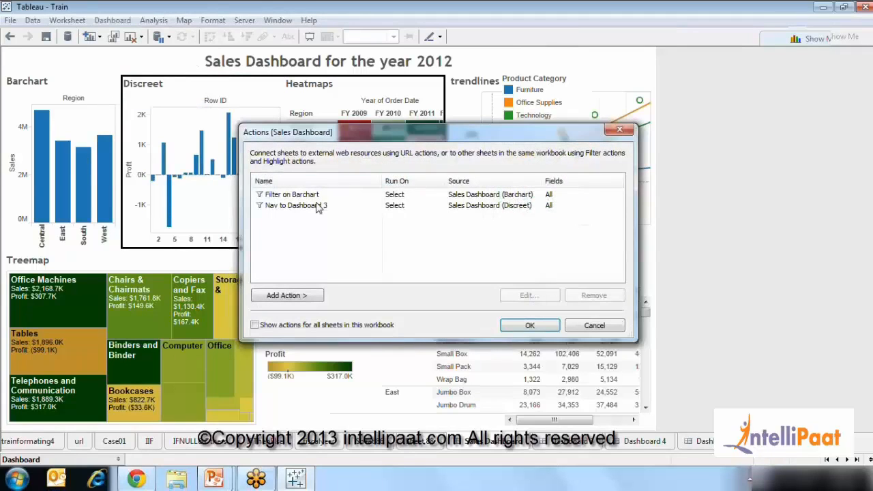
pyautogui.click(317, 206)
pyautogui.click(511, 297)
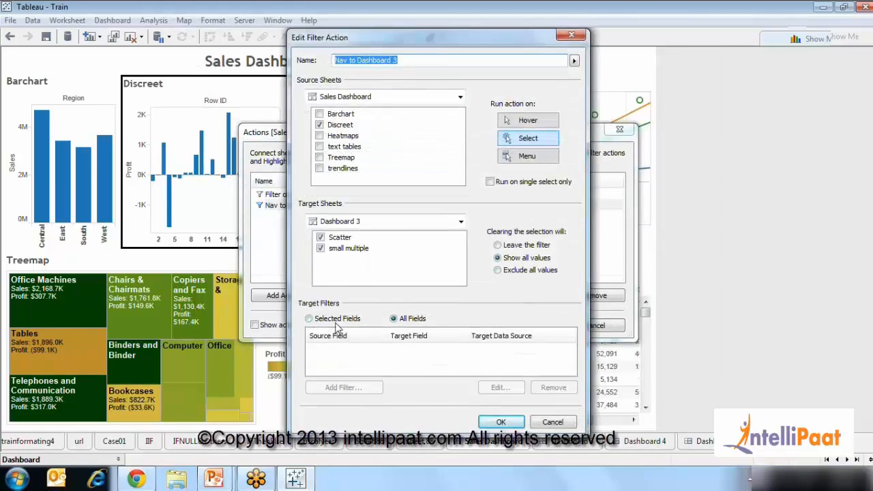
pyautogui.click(320, 237)
pyautogui.click(320, 248)
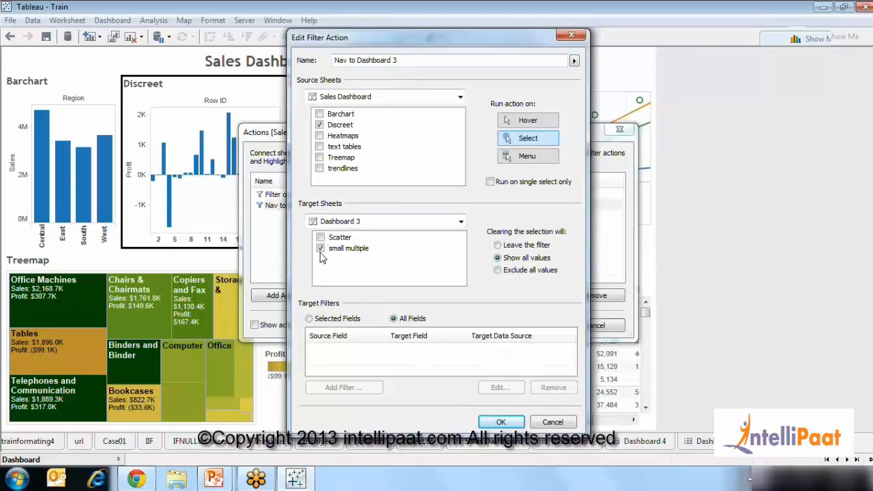
pyautogui.click(500, 422)
pyautogui.click(530, 326)
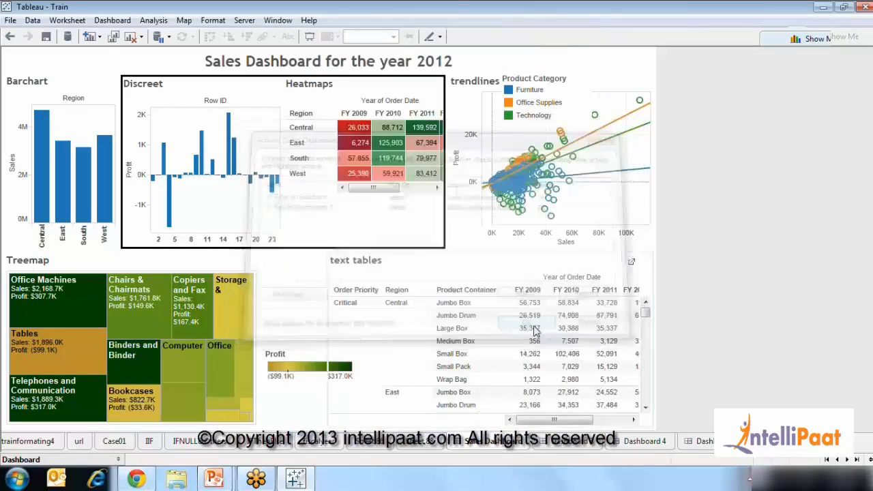
# Test the edited action by selecting the Row ID 15 bar in Discreet, return to Sales Dashboard, and clear the bar selection
pyautogui.click(230, 153)
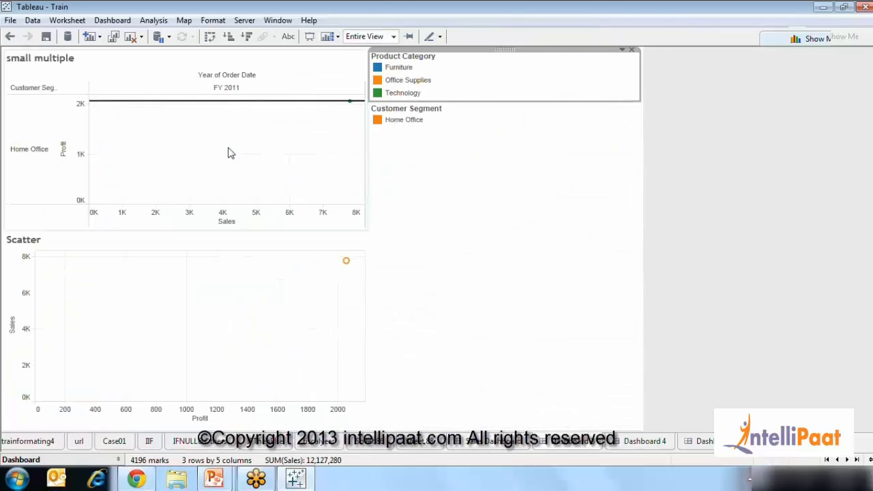
pyautogui.click(626, 294)
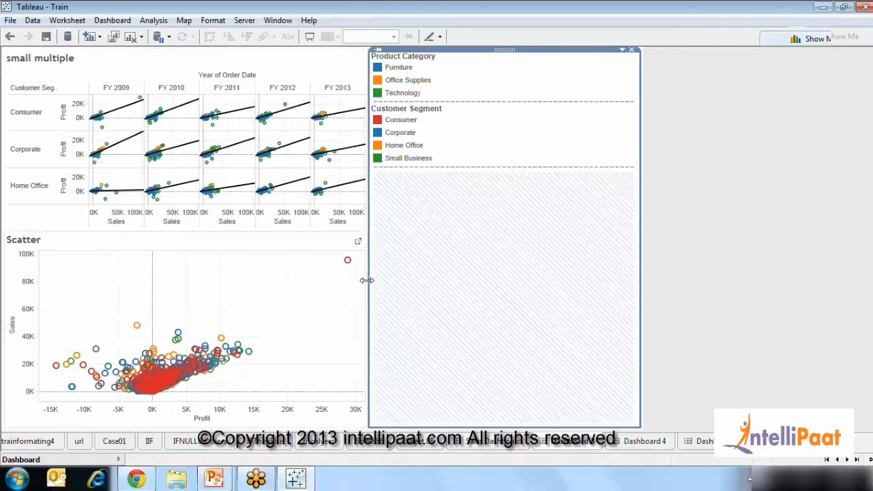
pyautogui.moveTo(370, 283); pyautogui.dragTo(546, 269)
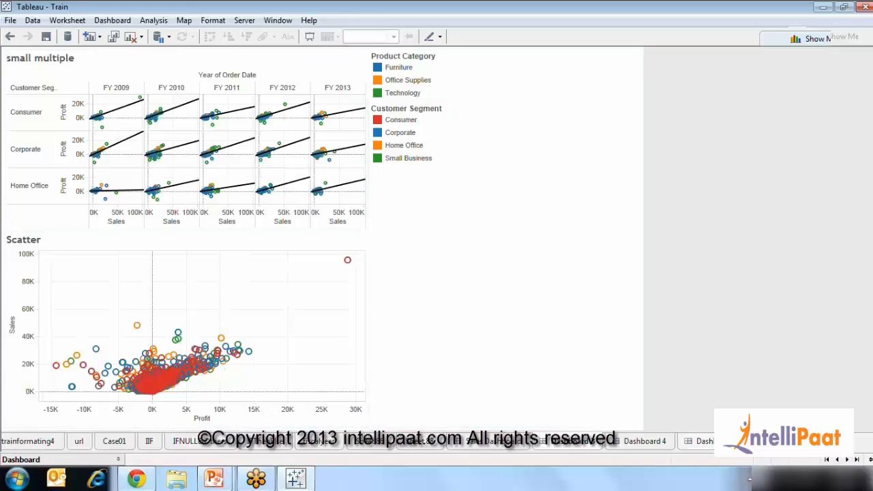
pyautogui.click(483, 442)
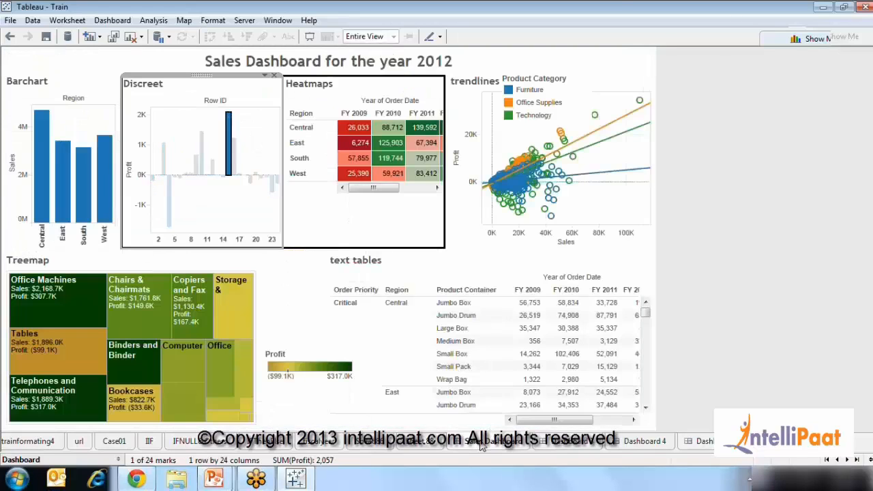
pyautogui.click(230, 172)
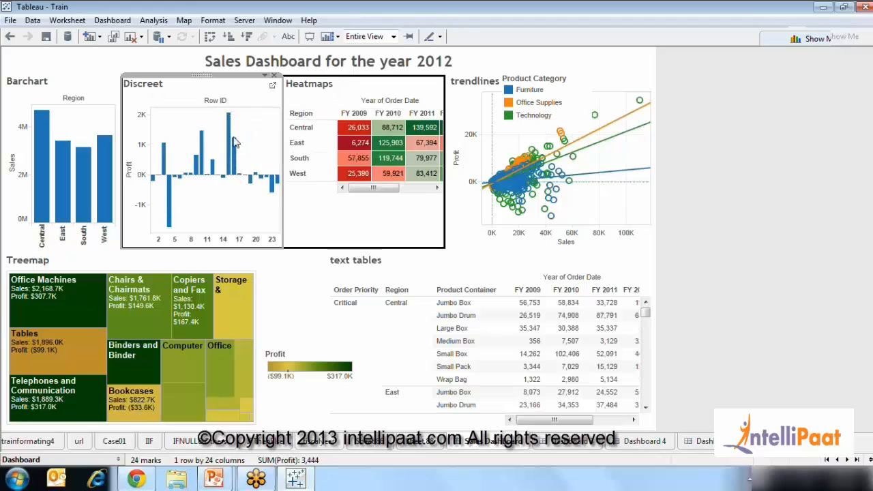
# Repeat the navigation to Dashboard 3 from the Row ID 15 bar, return to Sales Dashboard, and deselect everything
pyautogui.moveTo(231, 177)
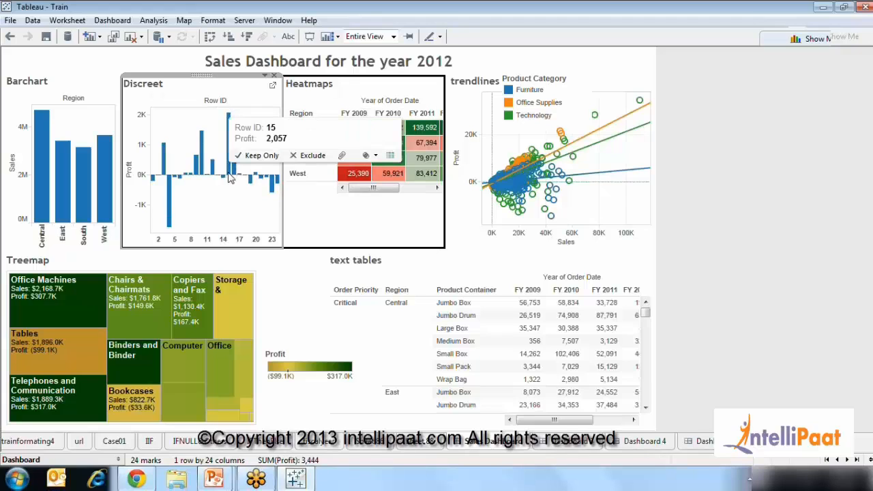
pyautogui.hotkey('ctrl', 'Tab')
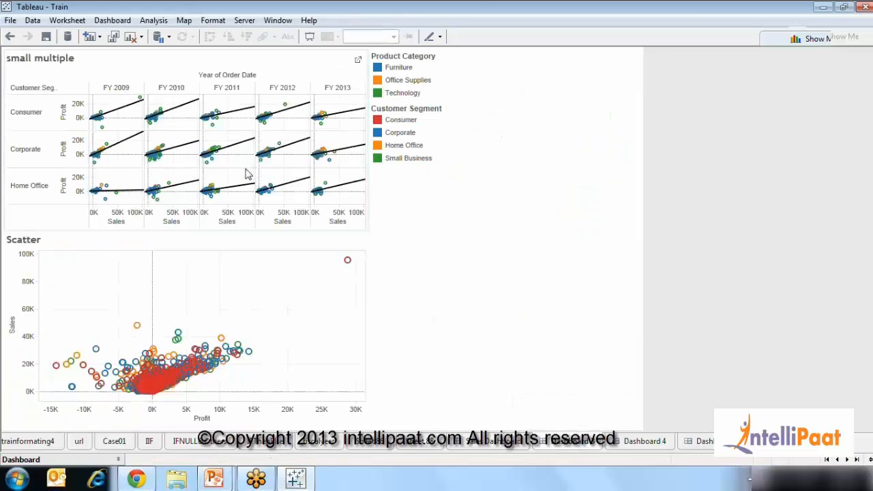
pyautogui.click(588, 442)
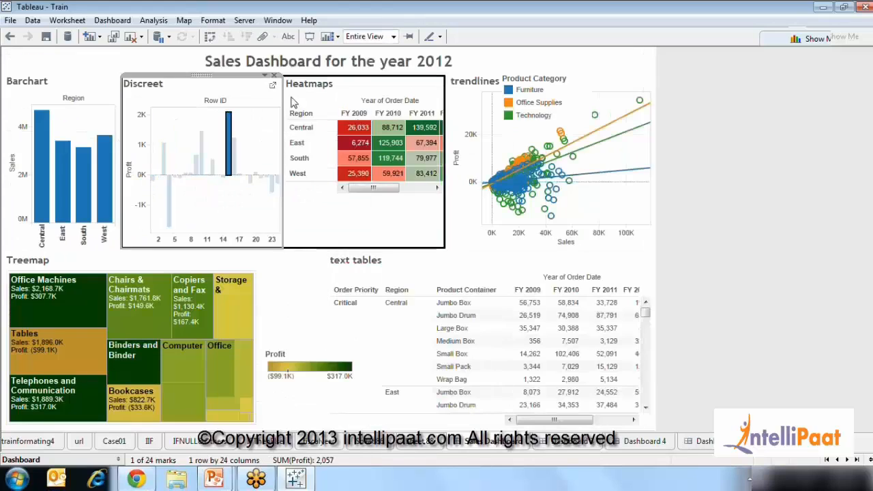
pyautogui.click(230, 162)
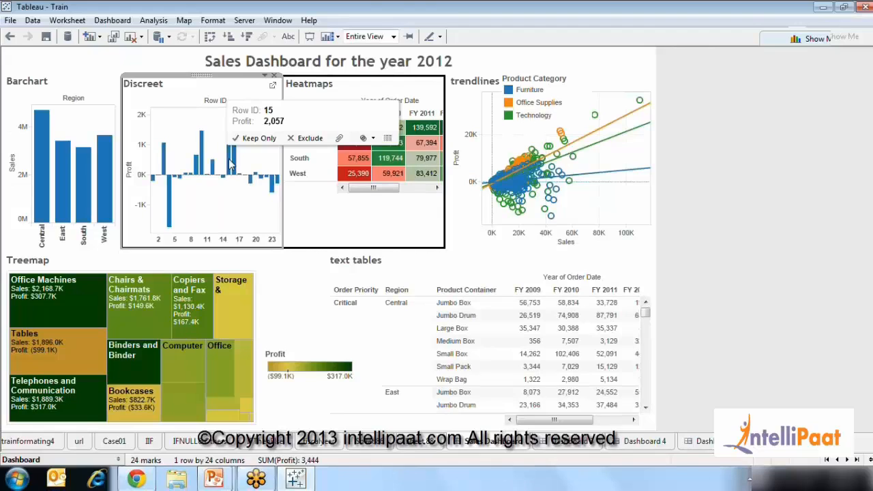
pyautogui.click(712, 235)
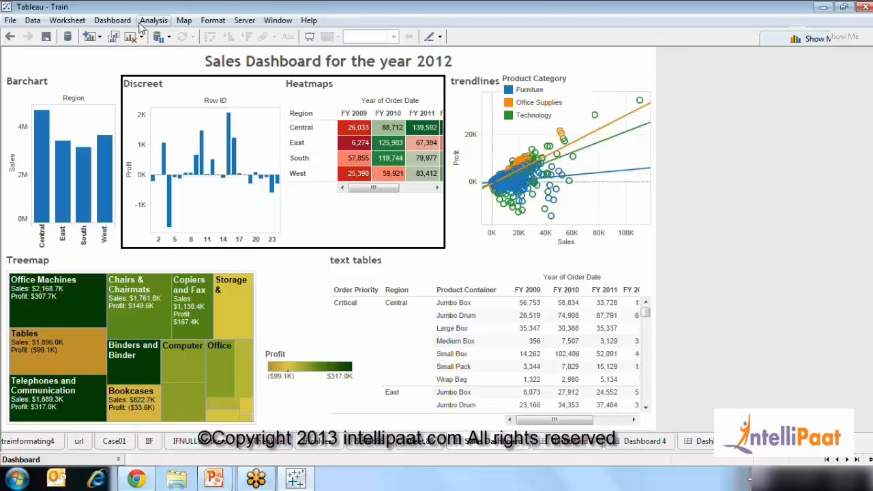
# Add a highlight action to the Sales Dashboard with Heatmaps as its only source sheet, and apply the dashboard actions
pyautogui.click(112, 21)
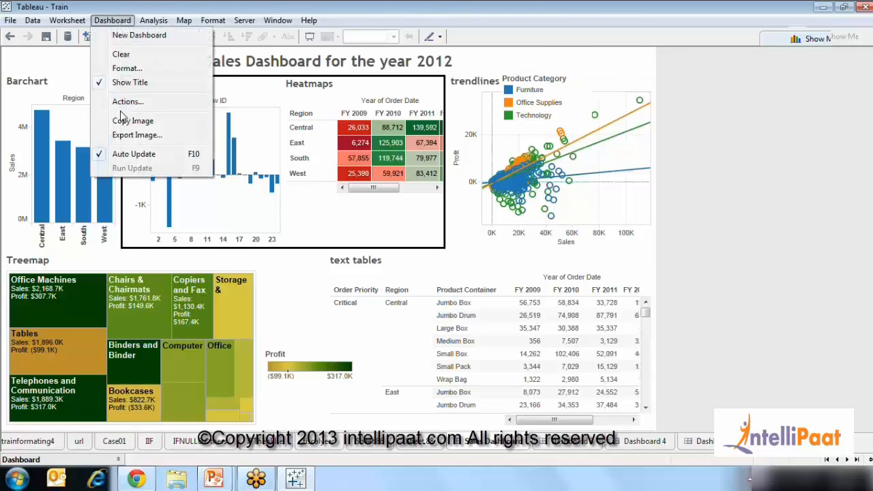
pyautogui.click(127, 101)
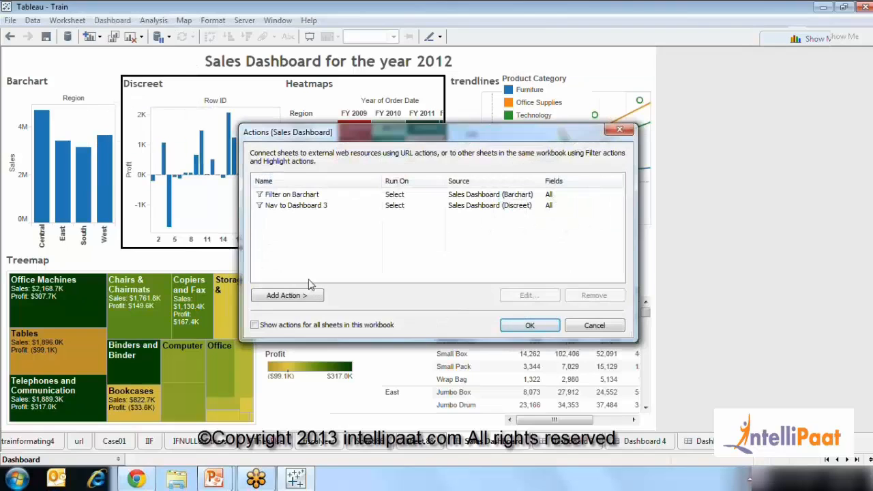
pyautogui.click(287, 296)
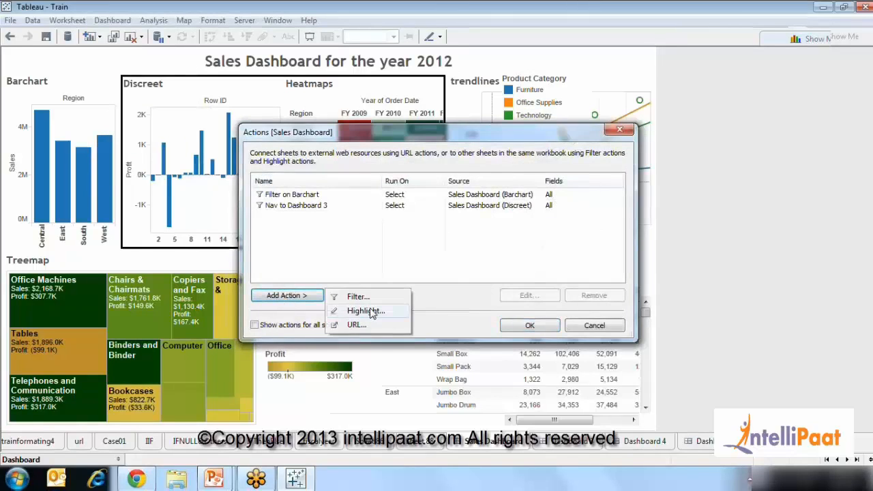
pyautogui.click(367, 311)
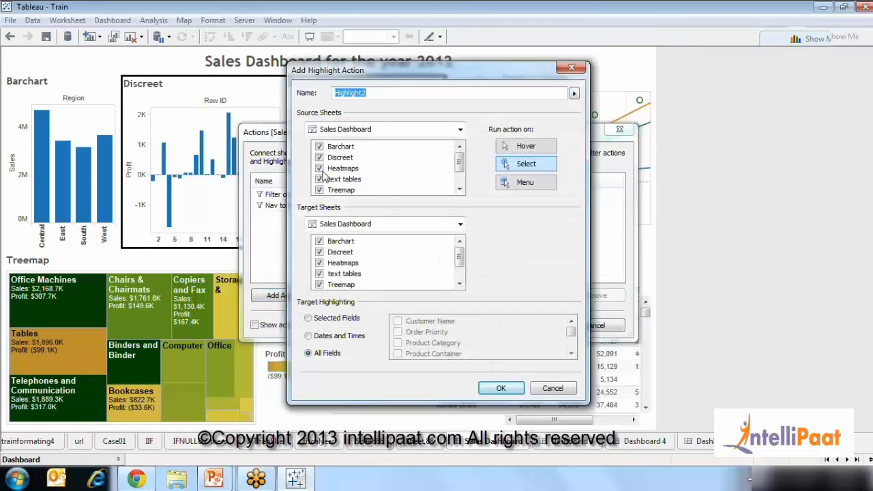
pyautogui.click(320, 147)
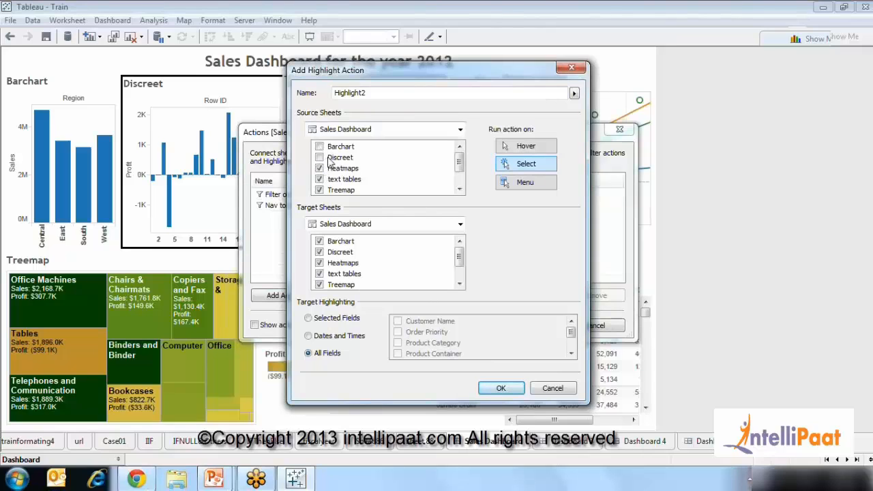
pyautogui.click(320, 180)
pyautogui.click(320, 190)
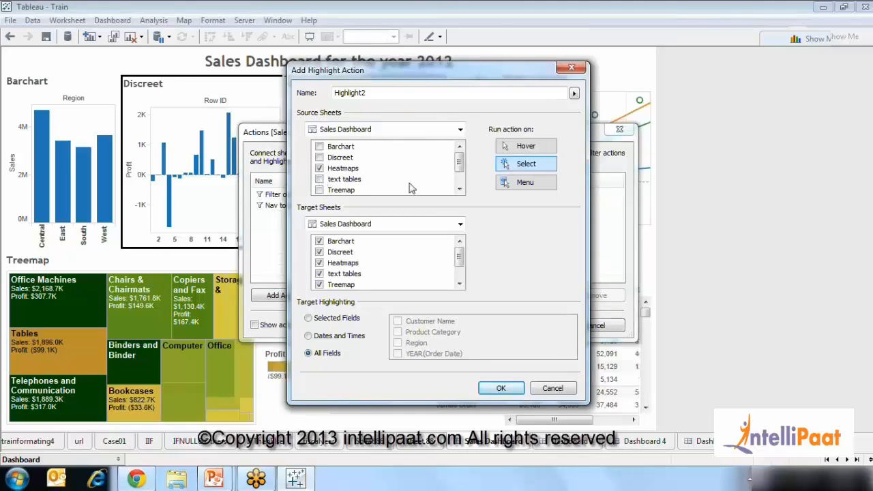
pyautogui.scroll(-1, 459, 178)
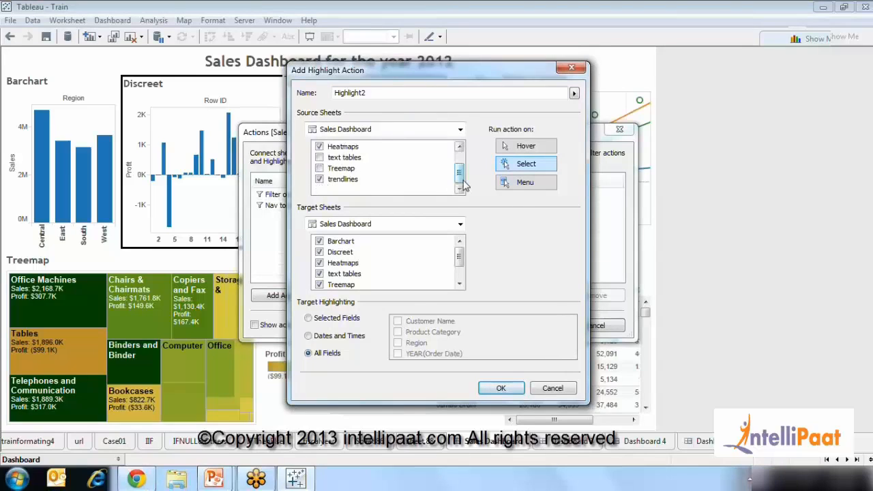
pyautogui.click(321, 180)
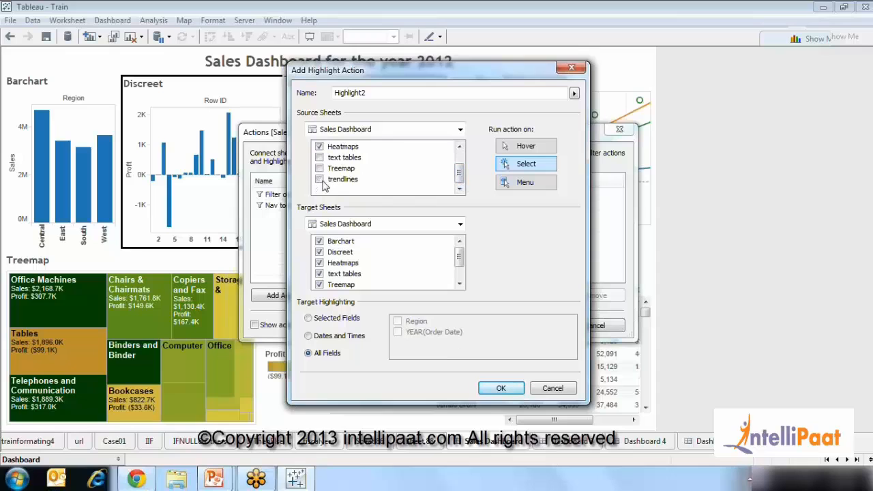
pyautogui.click(505, 389)
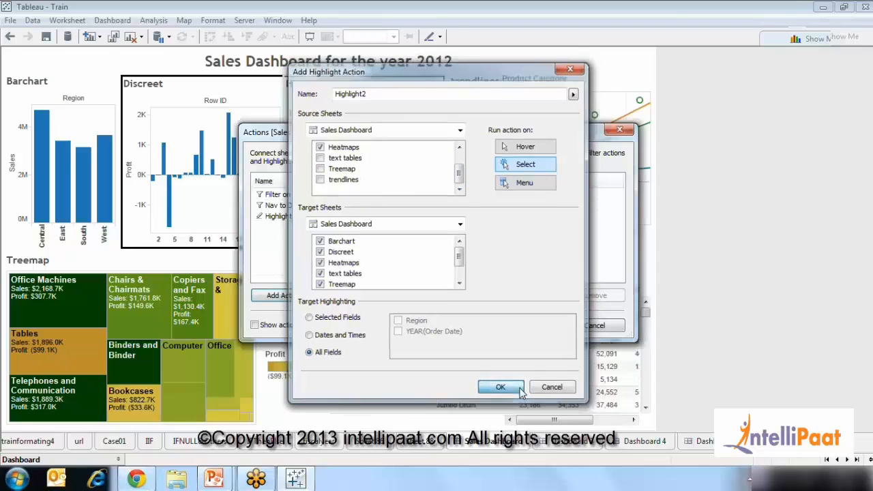
pyautogui.click(530, 326)
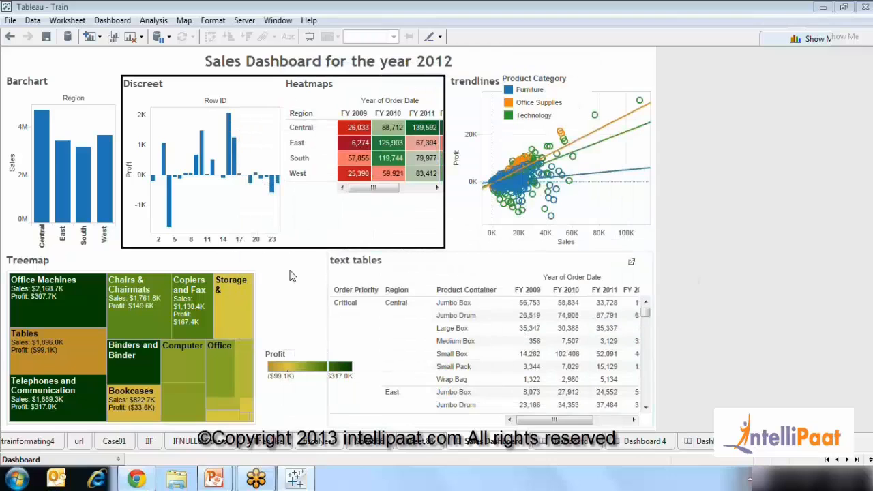
# Test the highlight action on the South, FY 2009 cell in Heatmaps, examine the South rows in text tables, and clear the selection
pyautogui.click(346, 158)
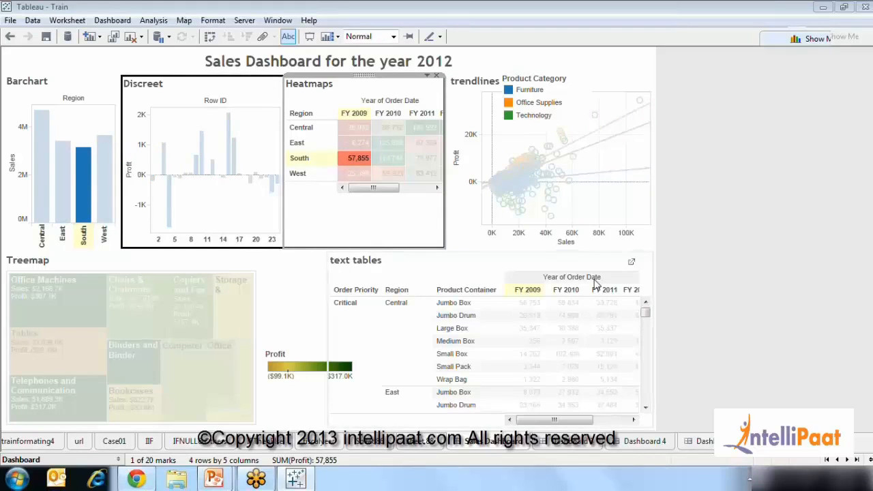
pyautogui.moveTo(647, 312); pyautogui.dragTo(646, 343)
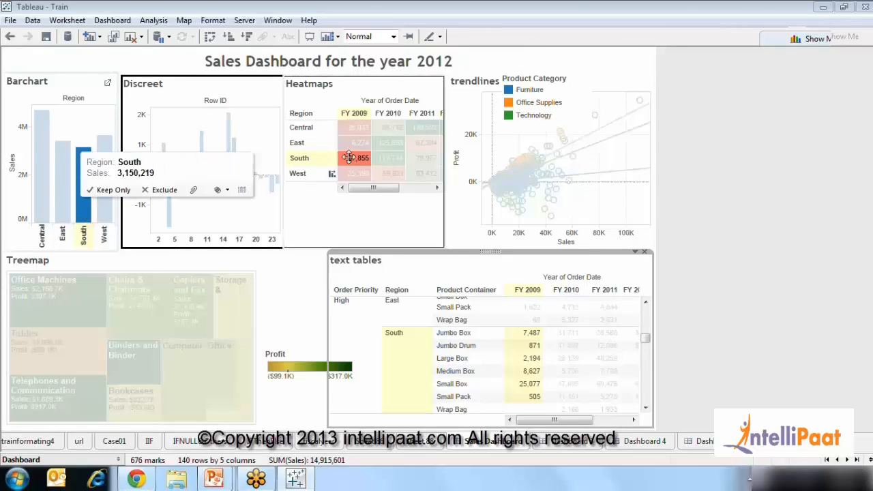
pyautogui.moveTo(360, 157)
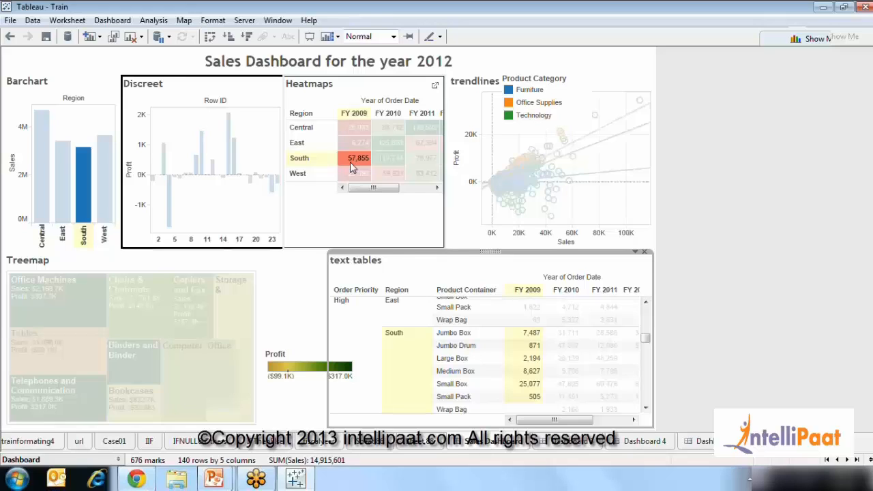
pyautogui.click(350, 162)
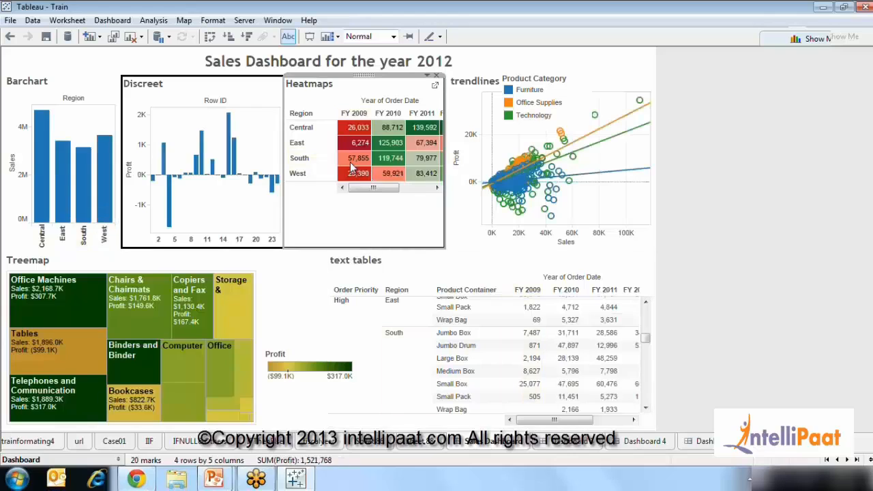
pyautogui.click(350, 161)
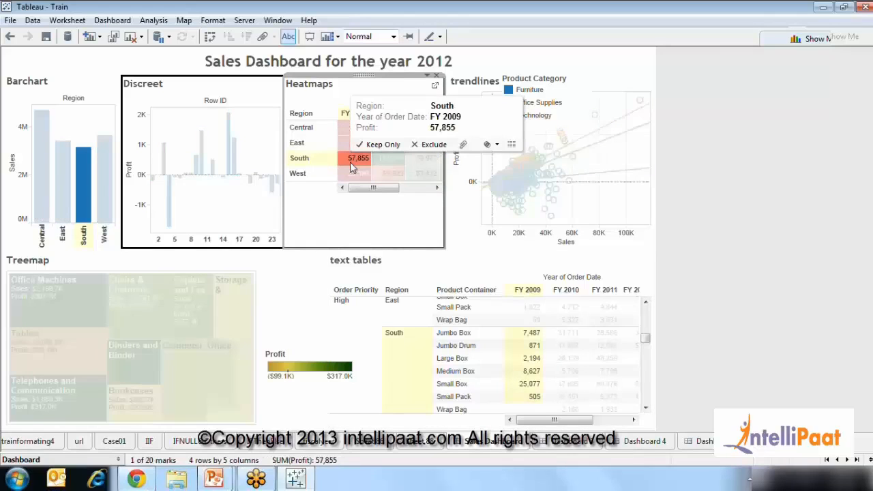
pyautogui.click(351, 162)
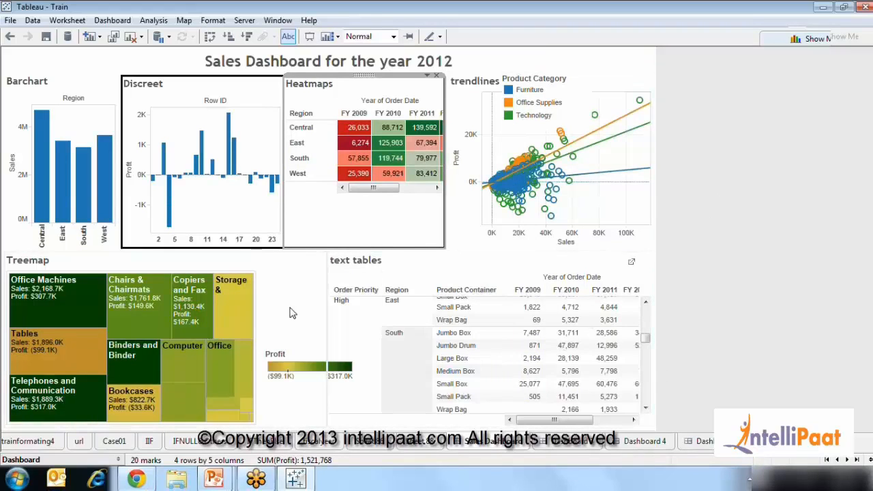
pyautogui.click(694, 197)
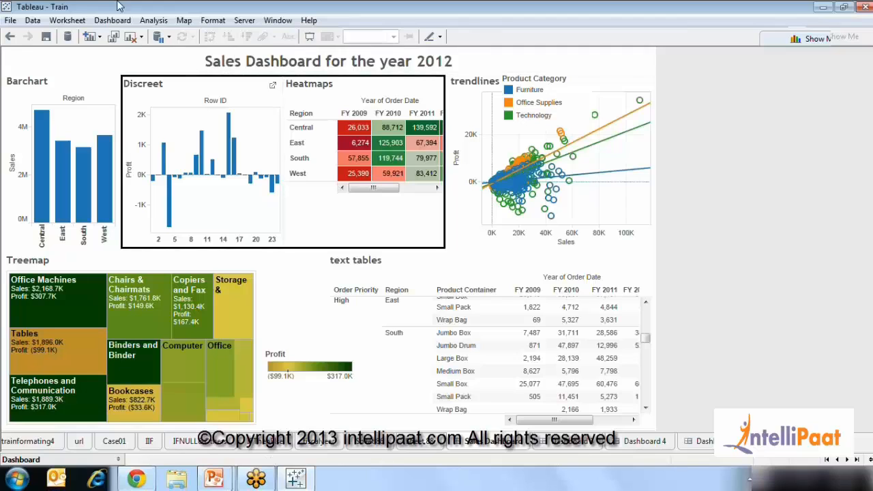
# Start a new URL action for the Sales Dashboard with Heatmaps as its only source sheet
pyautogui.click(113, 21)
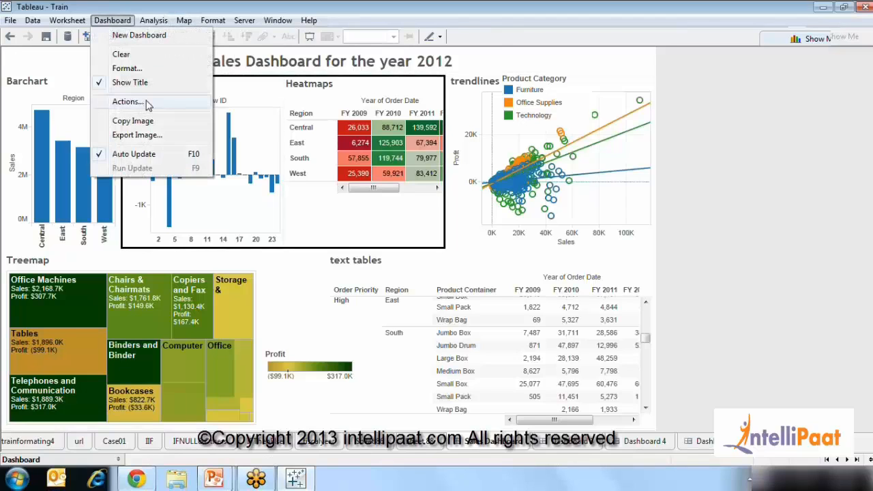
pyautogui.click(128, 101)
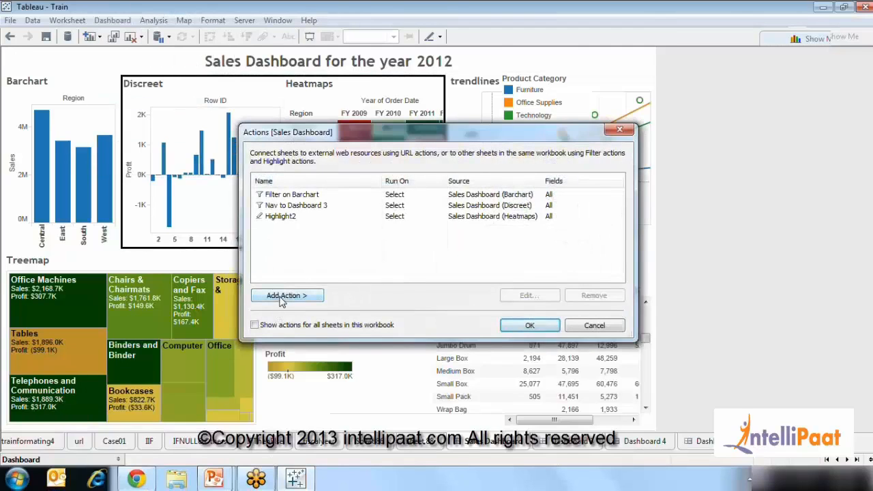
pyautogui.click(283, 295)
pyautogui.click(349, 326)
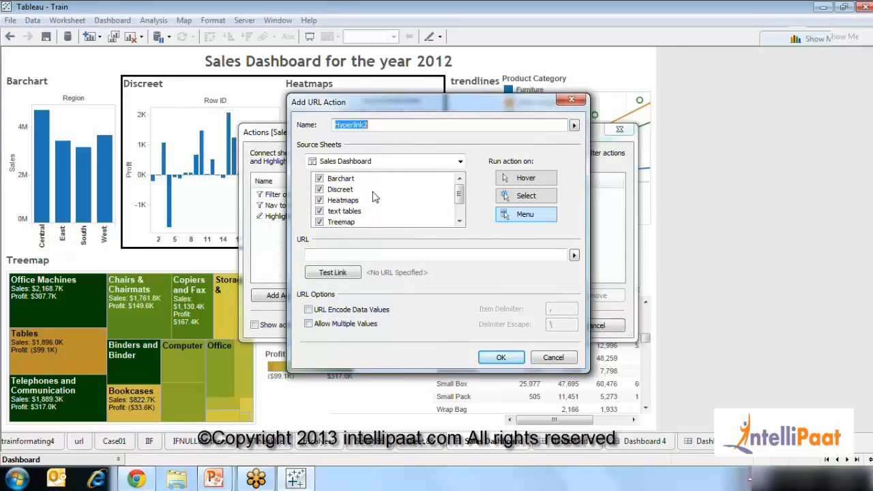
pyautogui.click(319, 179)
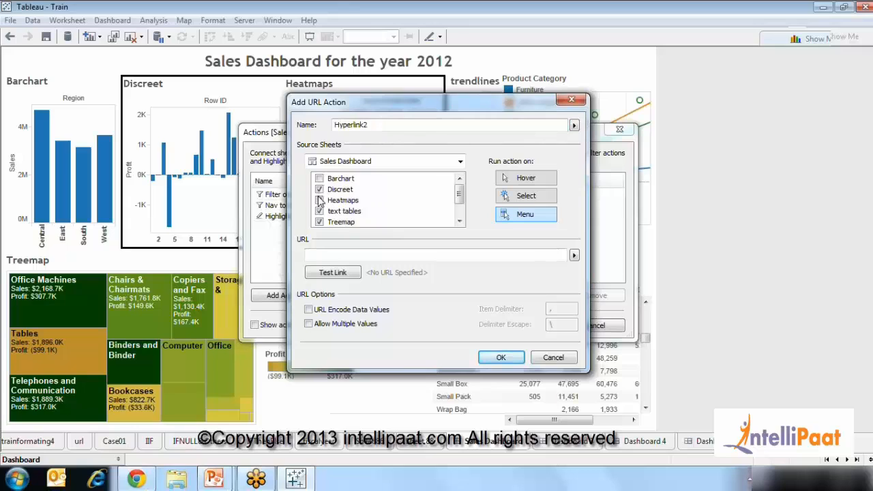
pyautogui.click(319, 199)
pyautogui.click(319, 212)
pyautogui.click(319, 222)
pyautogui.click(460, 220)
pyautogui.click(460, 219)
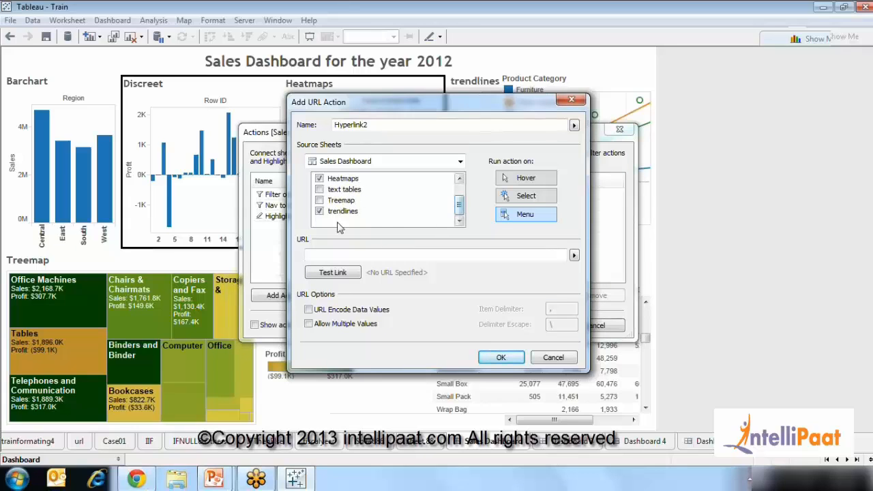
pyautogui.click(333, 257)
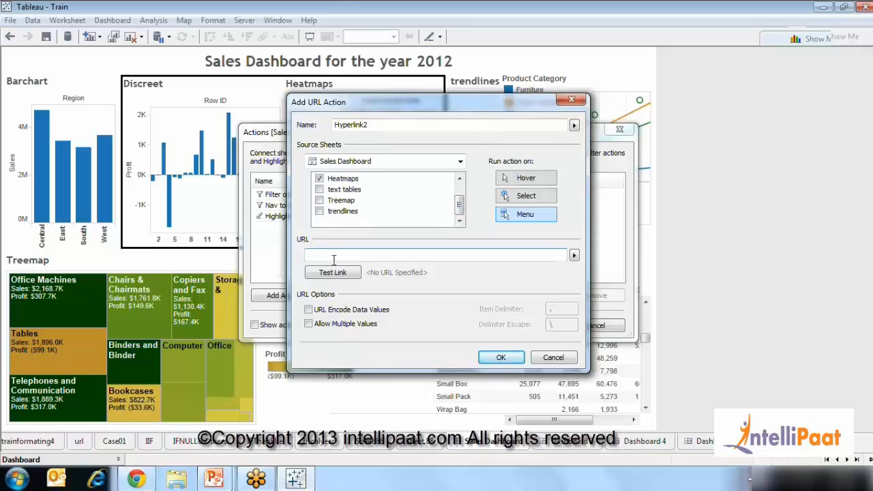
pyautogui.write('www.google.com')
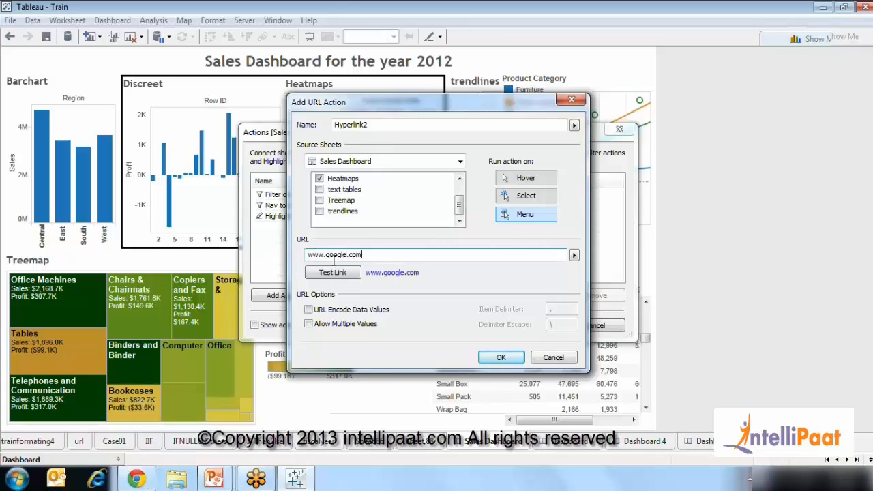
pyautogui.click(502, 359)
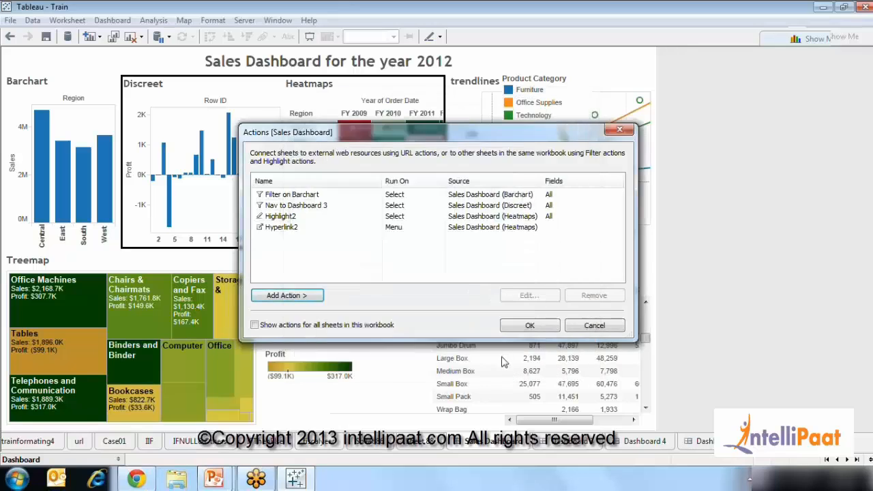
pyautogui.click(531, 325)
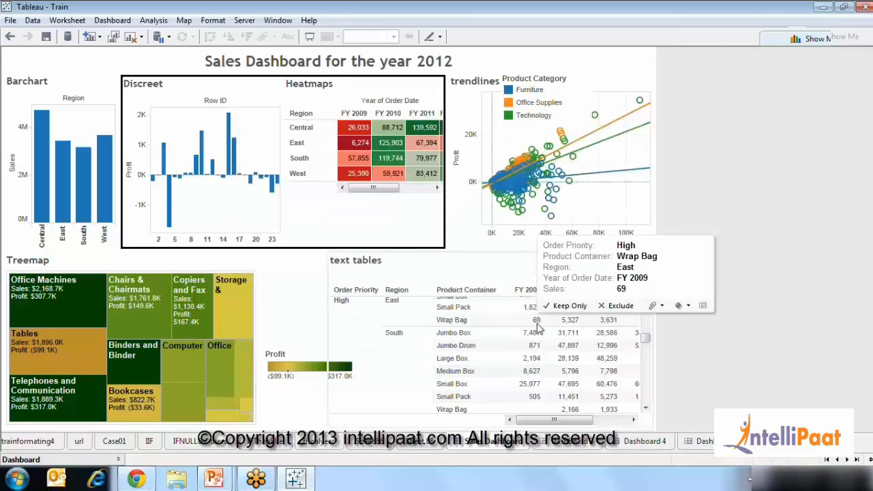
# Check the options of the Office Machines mark in Treemap for the hyperlink, and clear the selection
pyautogui.click(77, 313)
pyautogui.click(69, 307)
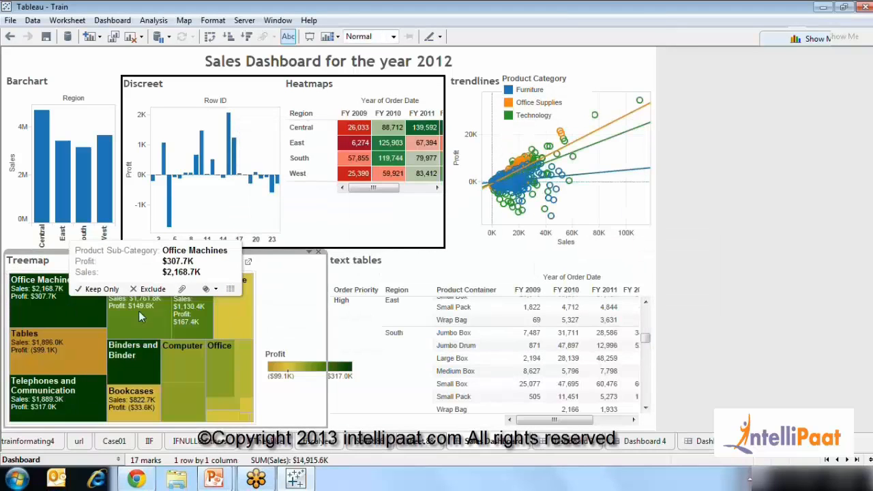
pyautogui.rightClick(51, 294)
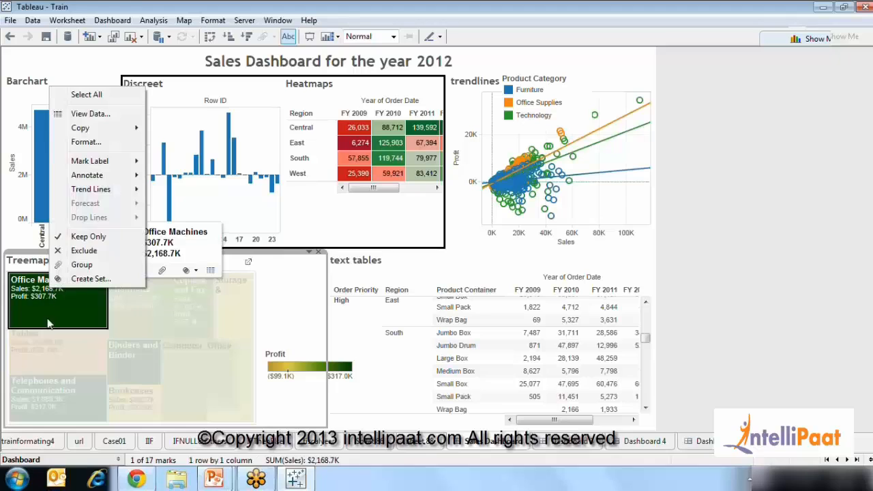
pyautogui.click(50, 291)
# Change the source sheet of the Hyperlink2 action from Heatmaps to Treemap and apply the dashboard actions
pyautogui.click(112, 20)
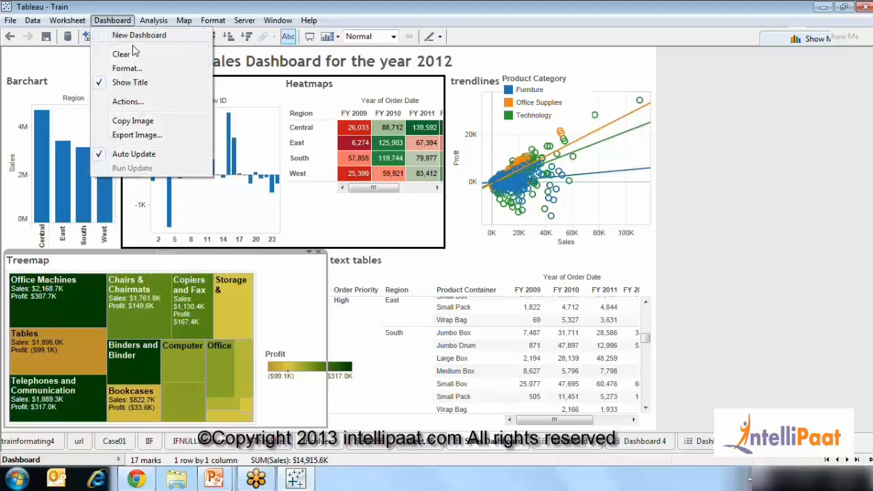
pyautogui.click(134, 102)
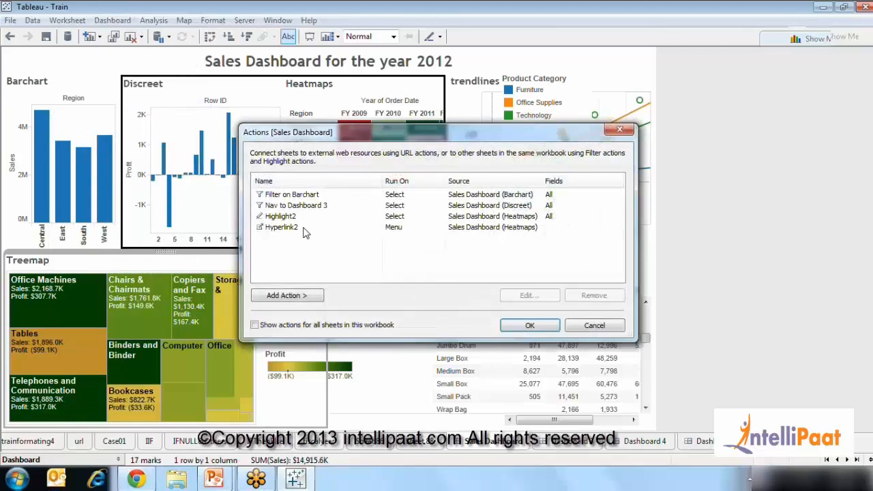
pyautogui.click(303, 227)
pyautogui.click(529, 296)
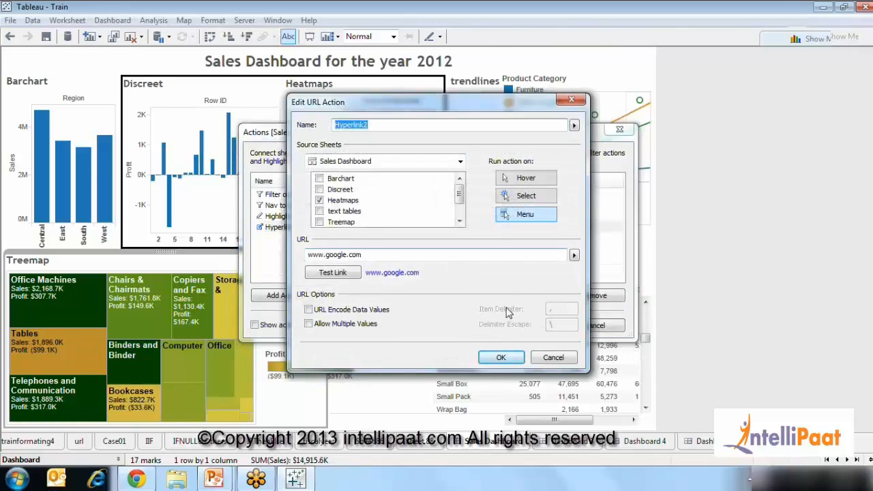
pyautogui.click(319, 200)
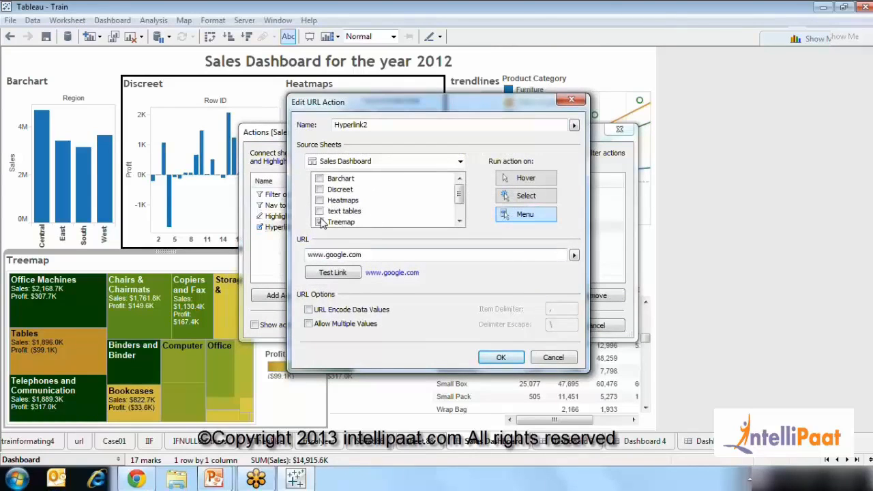
pyautogui.click(319, 211)
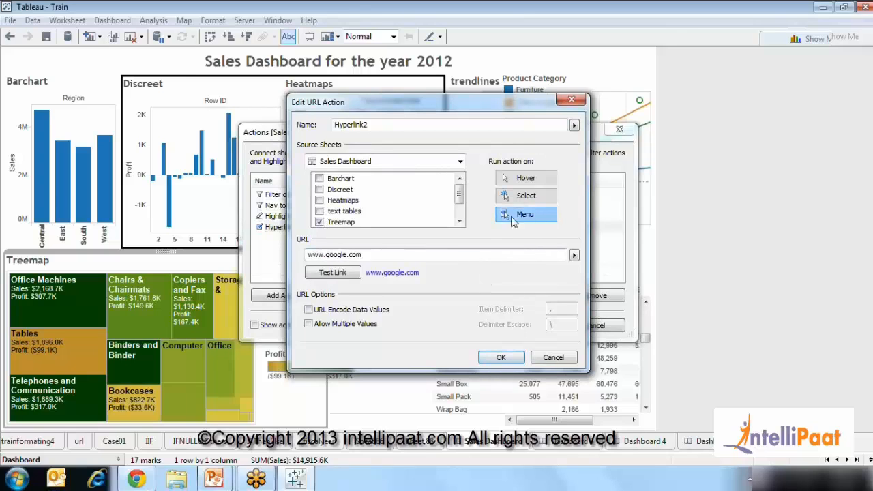
pyautogui.click(502, 358)
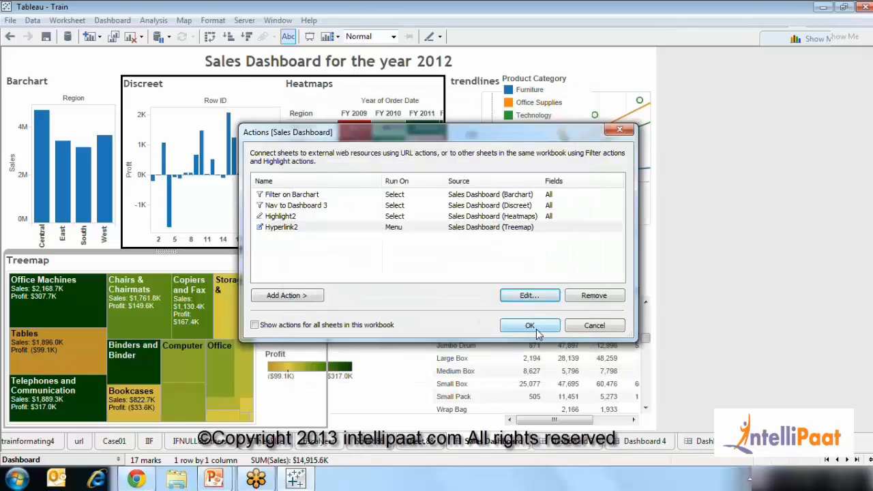
pyautogui.click(536, 331)
# Test Hyperlink2 from the Office Machines mark in Treemap, allow the link to open, return to the dashboard, and clear the selection
pyautogui.moveTo(37, 303)
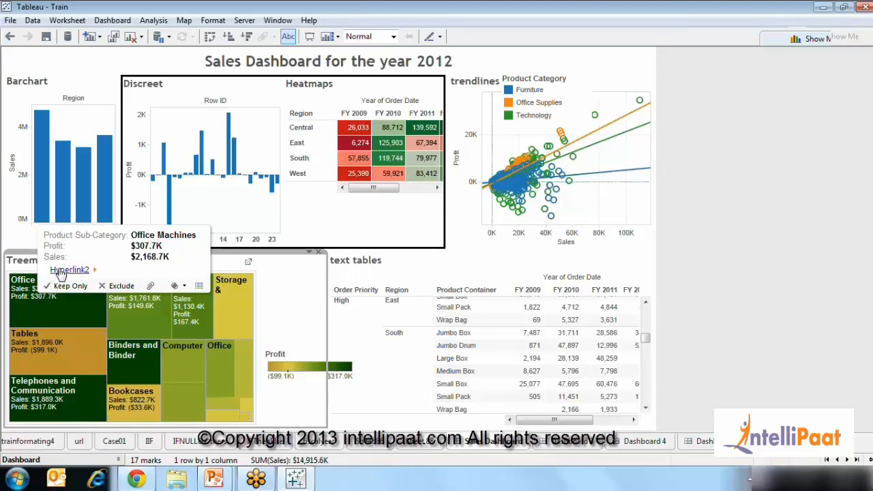
pyautogui.rightClick(15, 303)
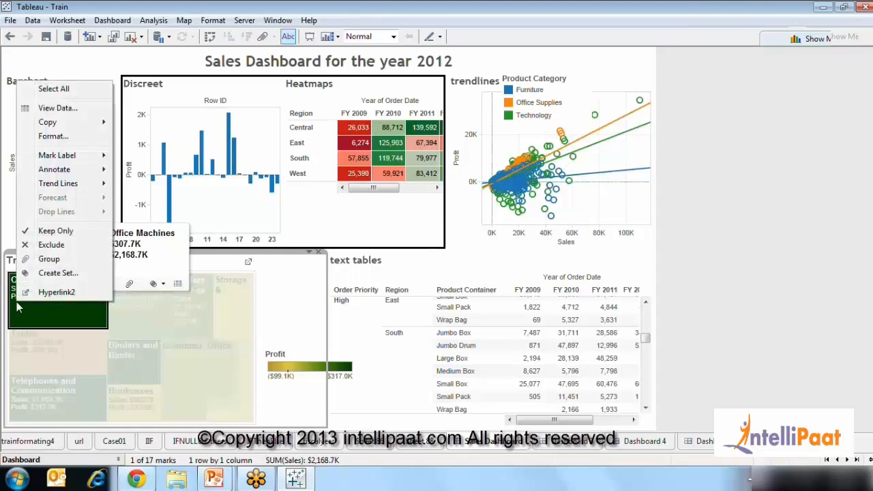
pyautogui.click(56, 292)
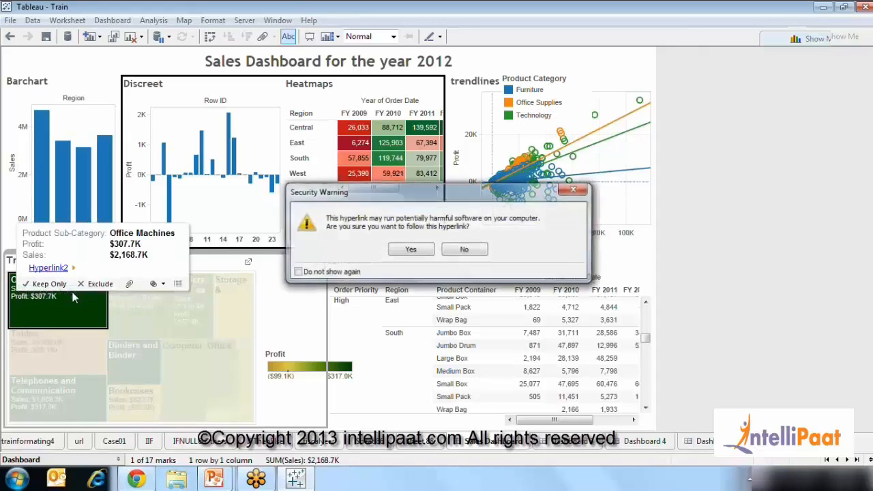
pyautogui.click(411, 250)
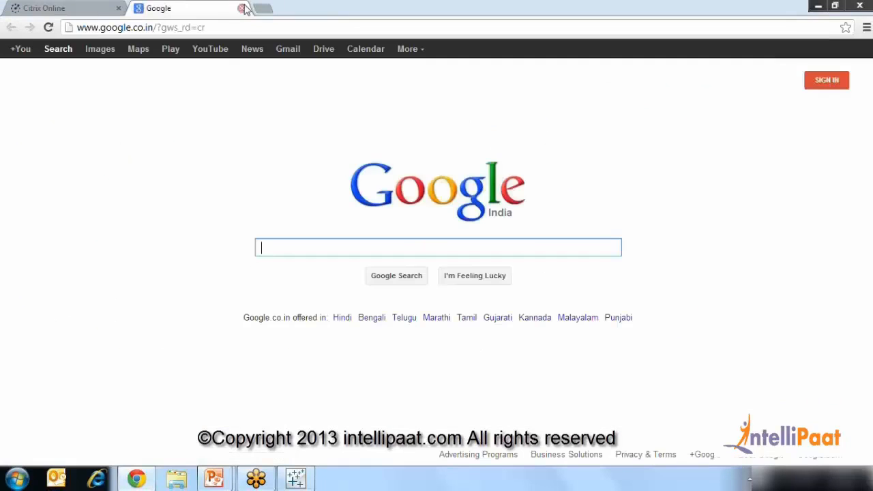
pyautogui.click(817, 7)
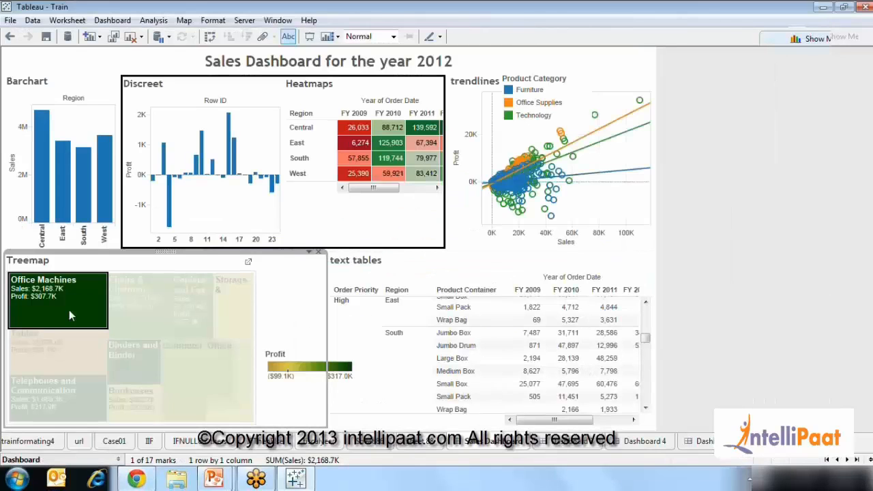
pyautogui.moveTo(69, 310)
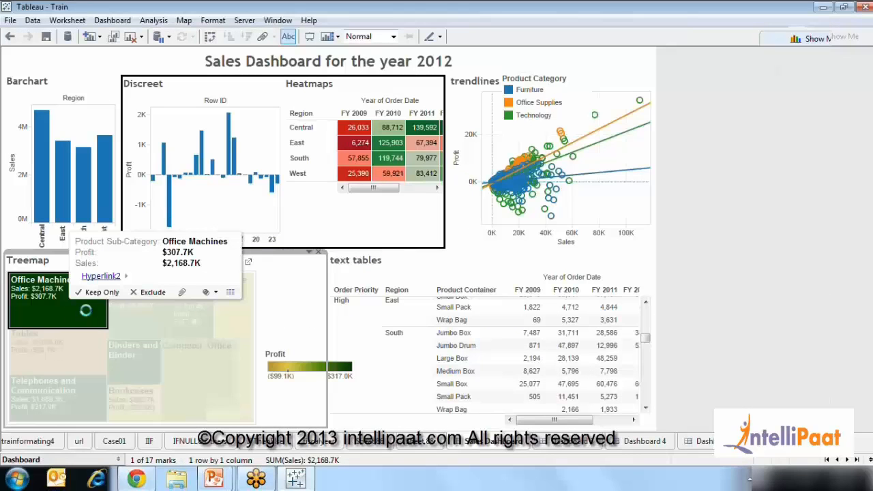
pyautogui.click(86, 311)
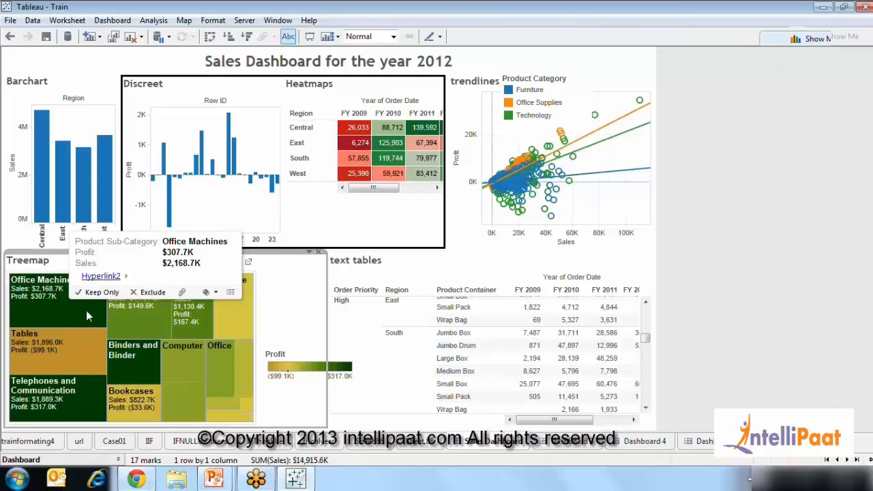
# Set the Highlight2 action to run on Hover and apply the dashboard actions
pyautogui.click(106, 21)
pyautogui.click(152, 103)
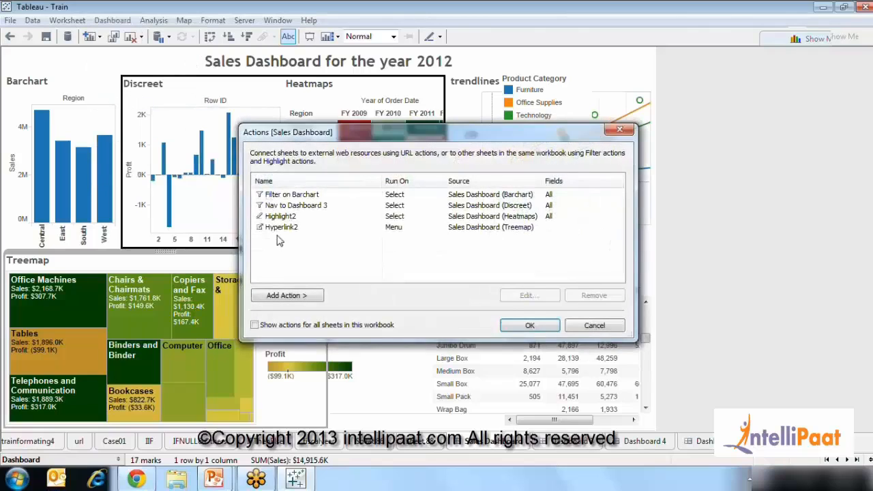
pyautogui.click(281, 216)
pyautogui.click(546, 295)
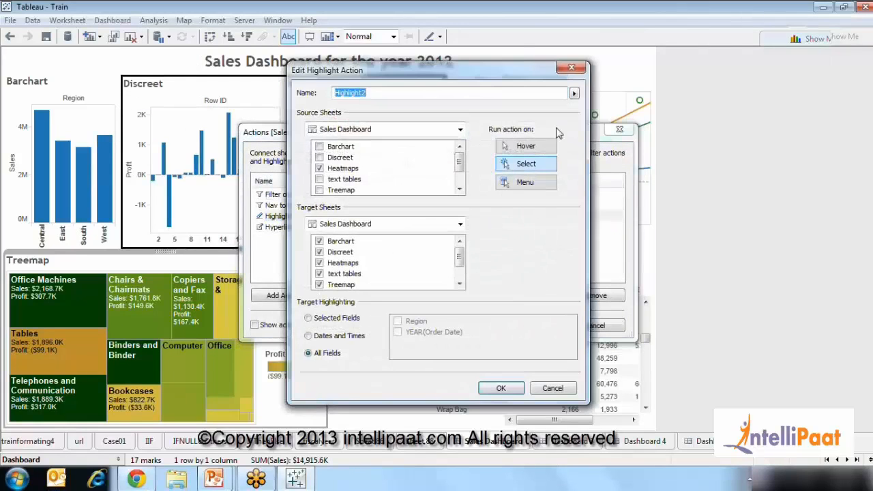
pyautogui.click(525, 148)
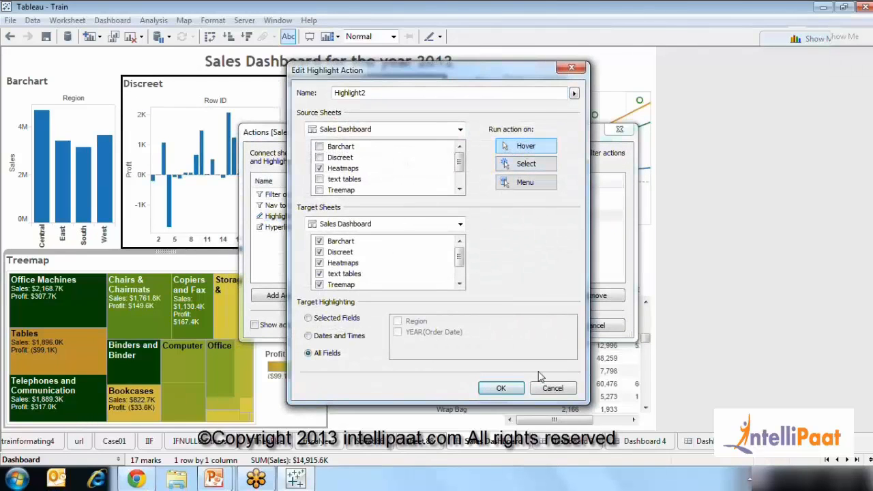
pyautogui.click(502, 387)
pyautogui.click(523, 326)
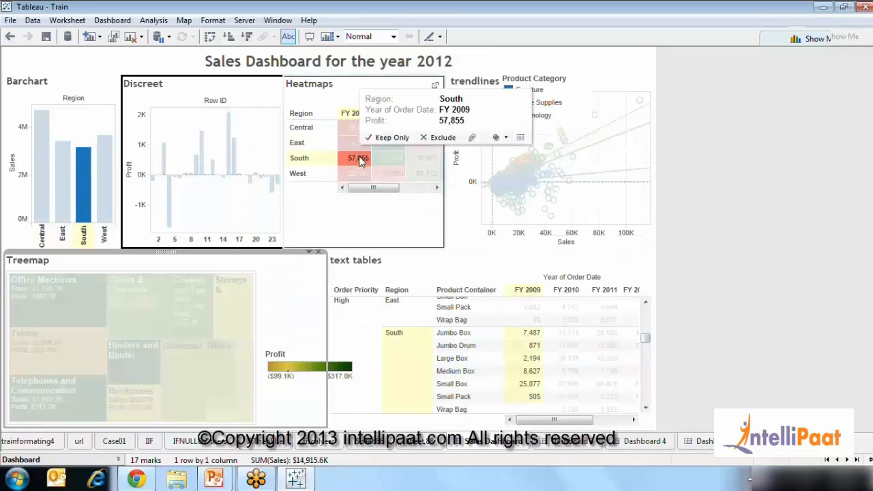
# Test the hover-triggered highlight in Heatmaps on the South, FY 2009 cell, the West row header and the West, FY 2011 cell
pyautogui.click(340, 179)
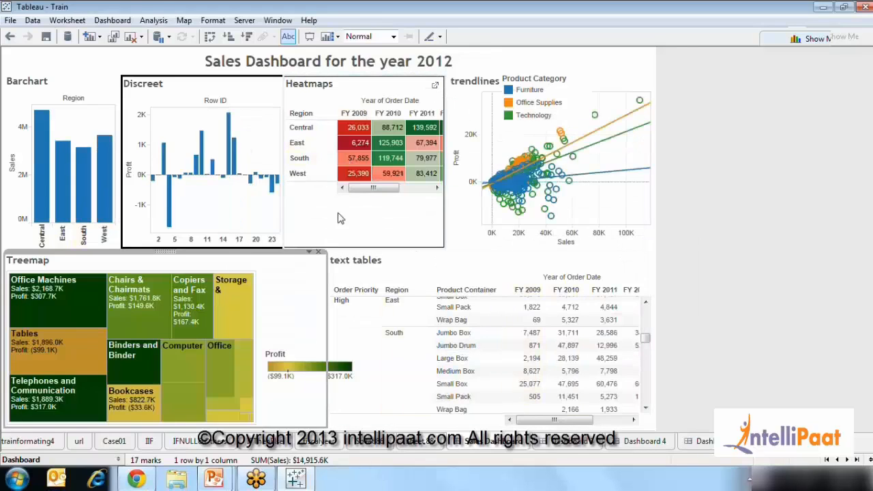
pyautogui.click(329, 175)
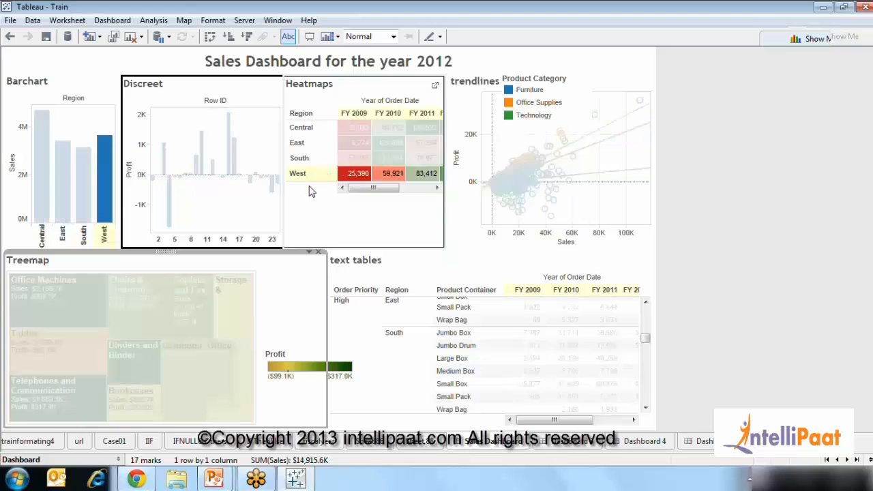
pyautogui.click(309, 193)
pyautogui.click(430, 176)
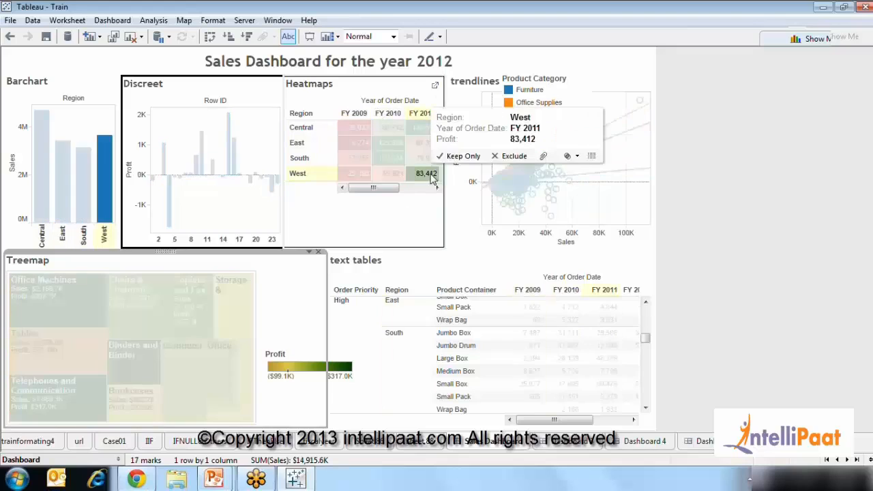
pyautogui.click(415, 225)
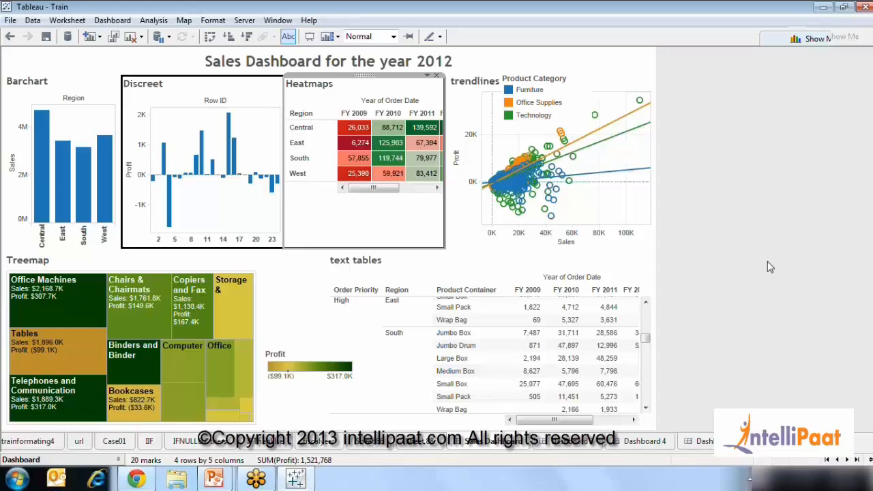
# Show the Dashboard side pane with the worksheet list, objects and layout settings again
pyautogui.click(118, 460)
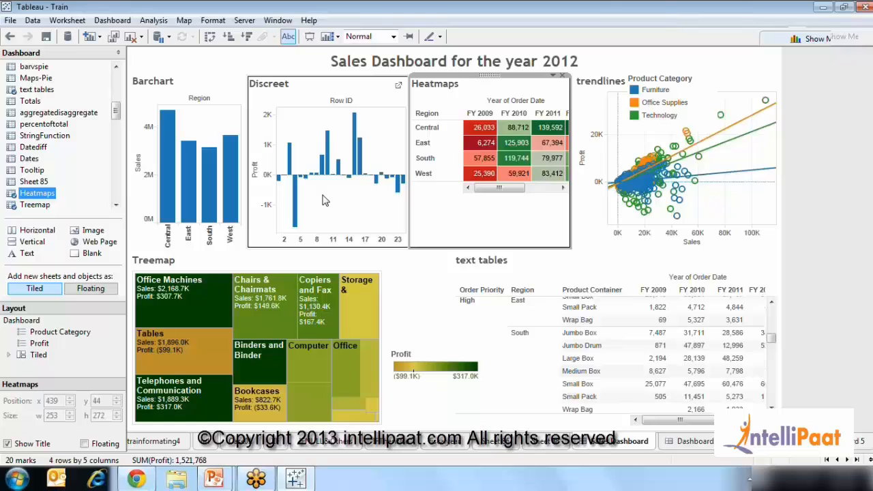
pyautogui.click(596, 6)
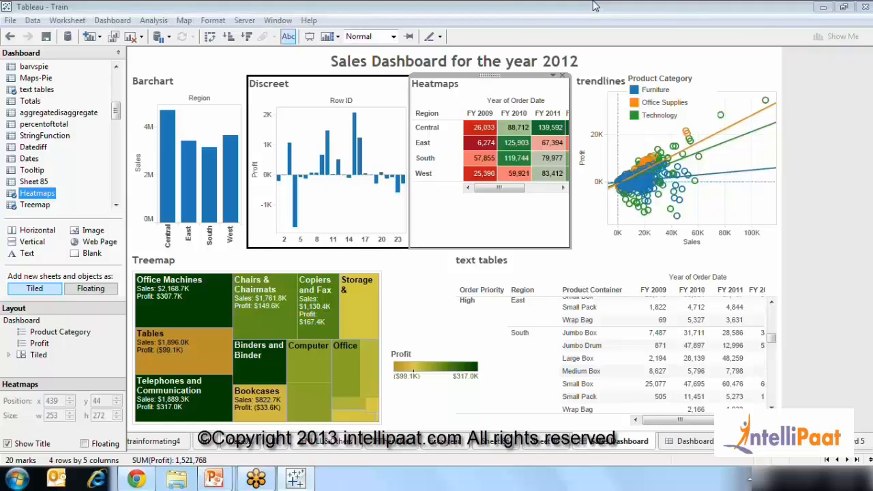